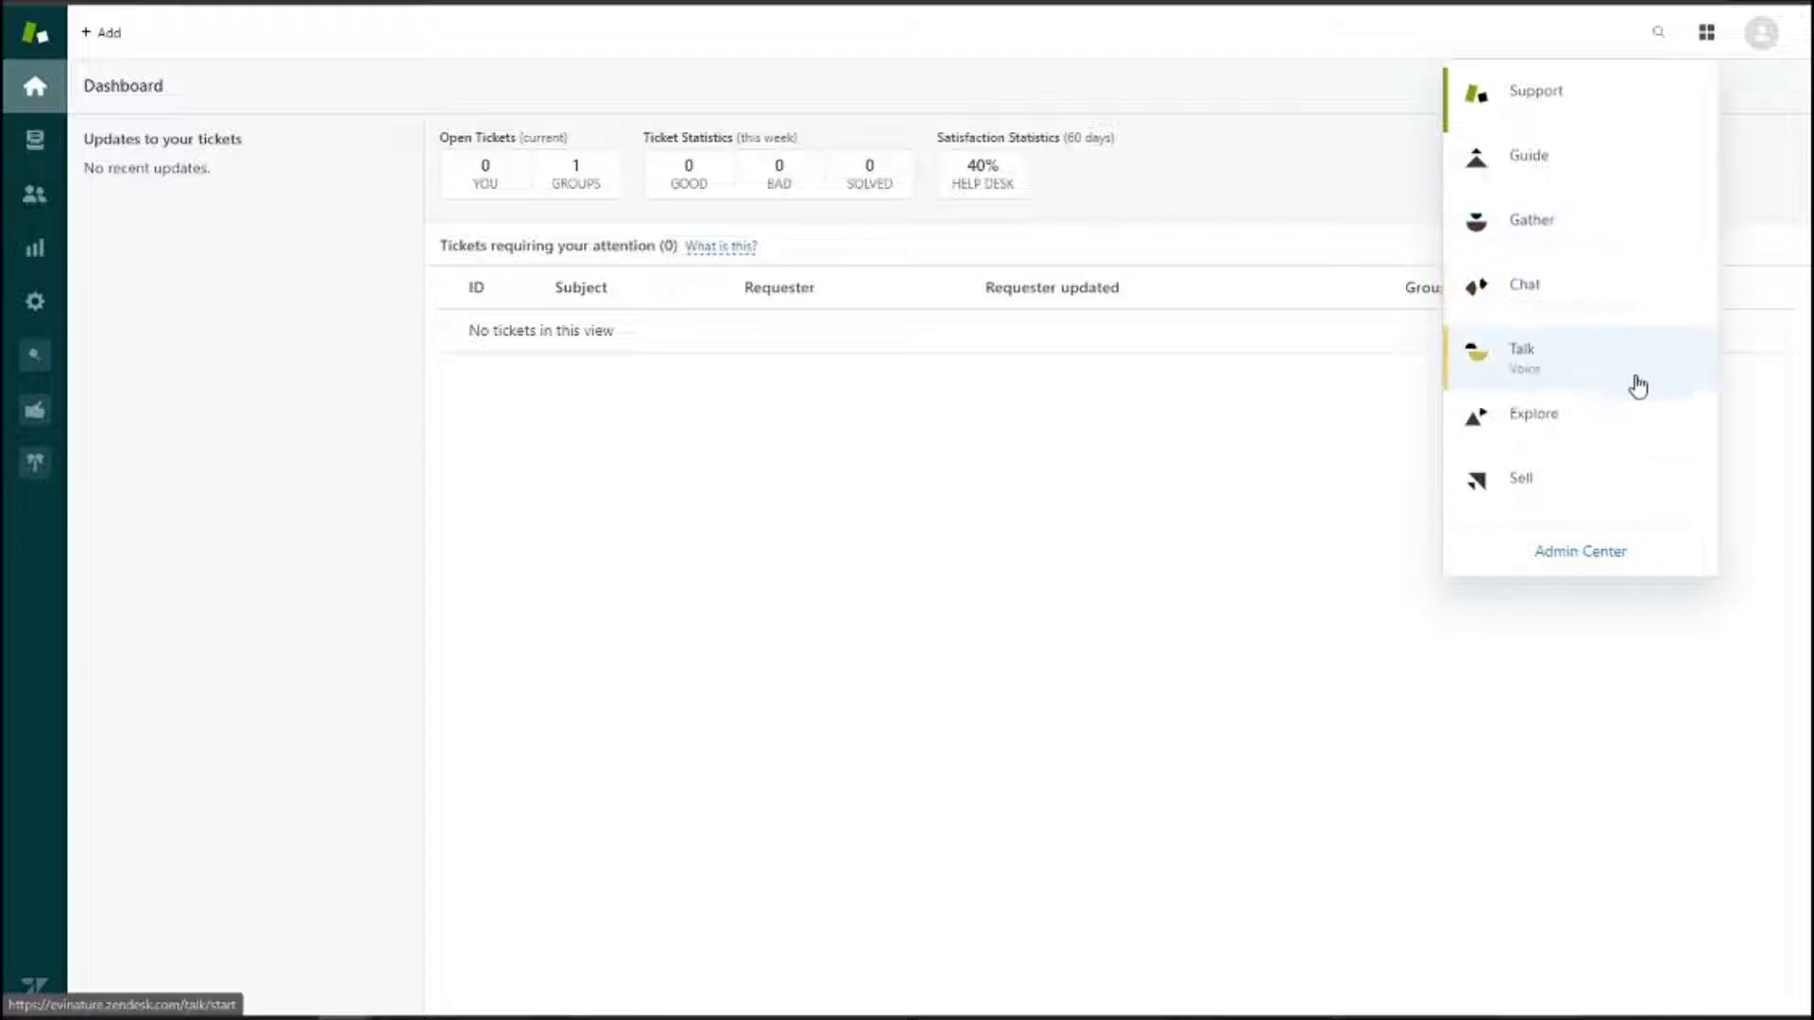
- Switch to Zendesk Explore and look over its list of dashboards
{"action": "left_click", "coordinate": [1614, 427]}
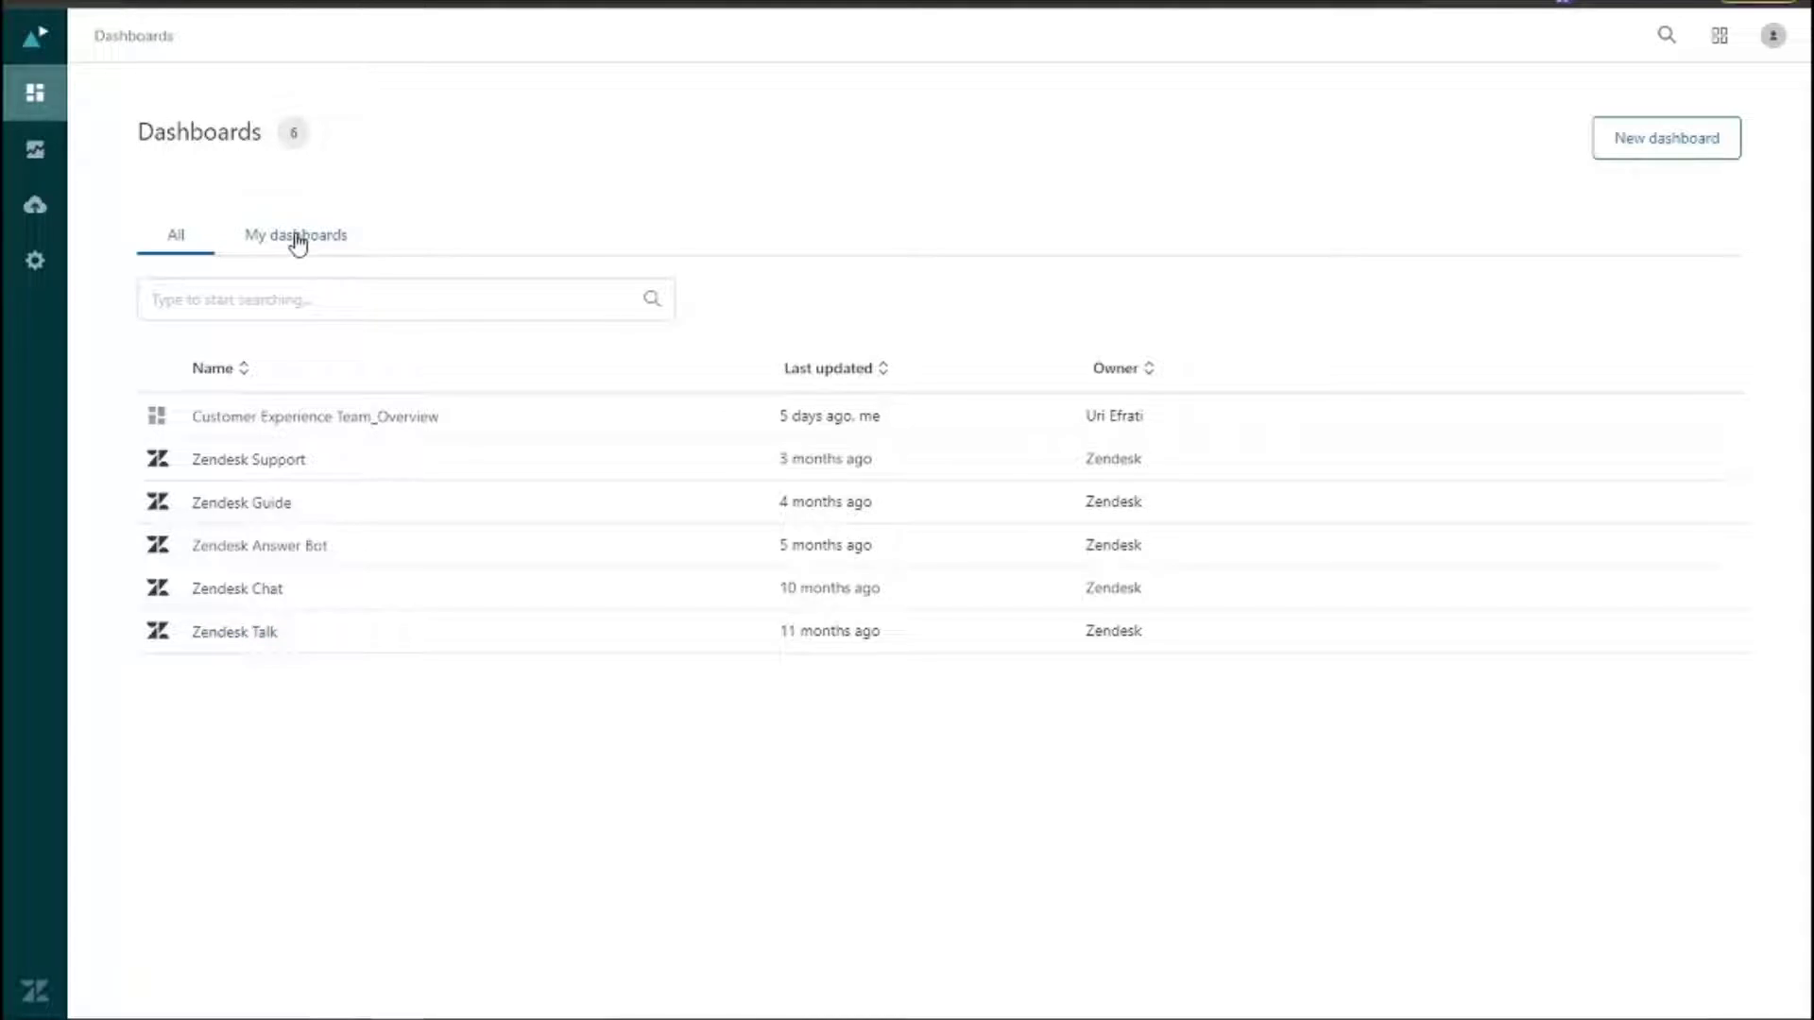
{"action": "left_click", "coordinate": [298, 294]}
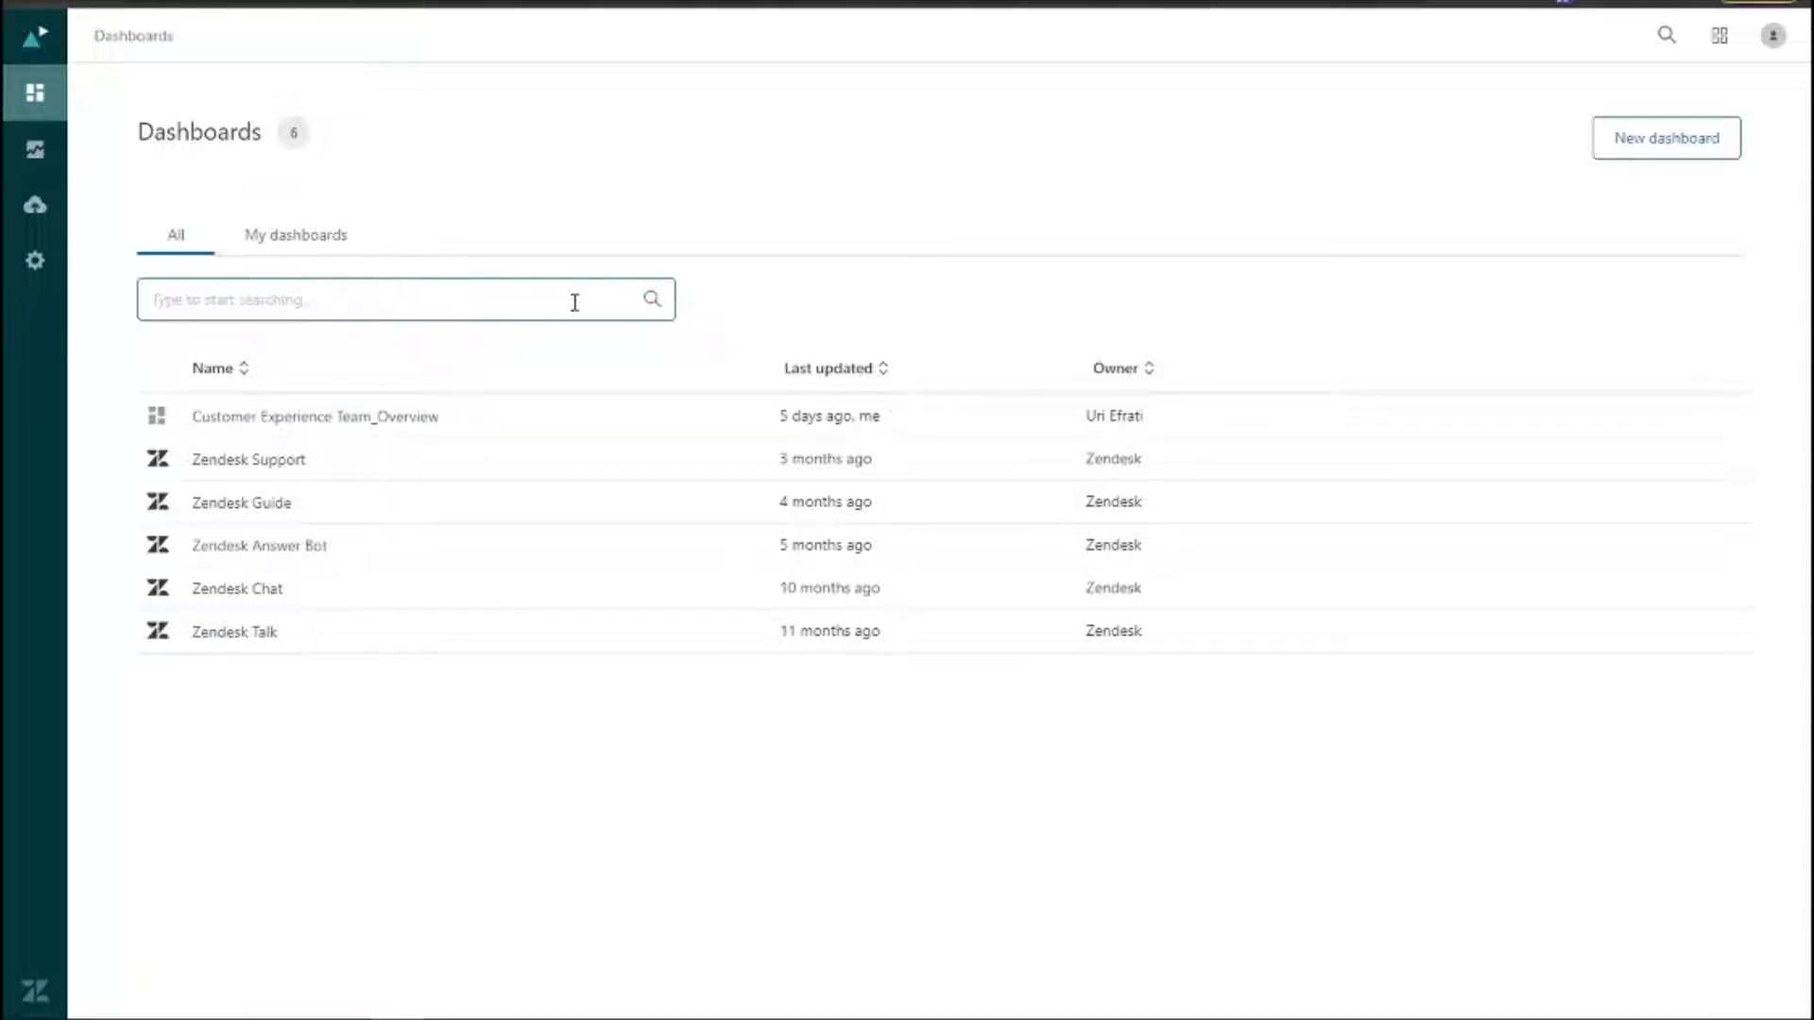
{"action": "left_click", "coordinate": [1698, 156]}
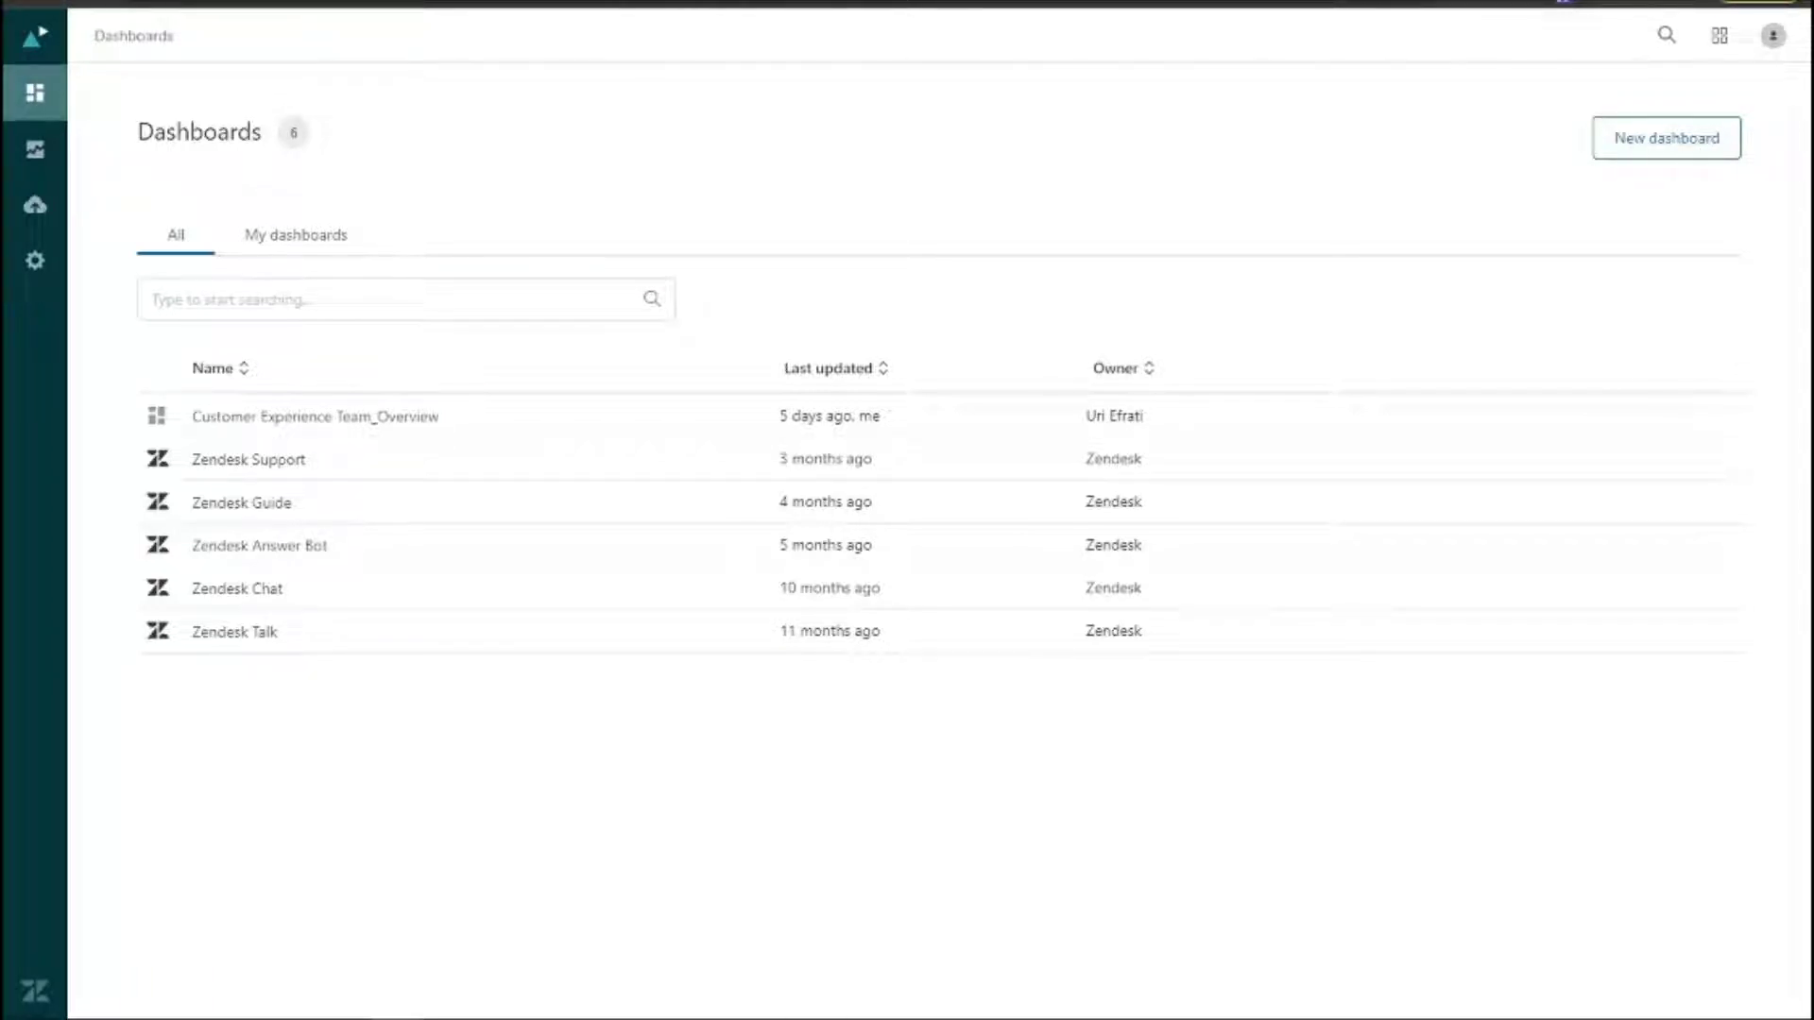
- Open the reports library and browse the list of all reports
{"action": "left_click", "coordinate": [28, 170]}
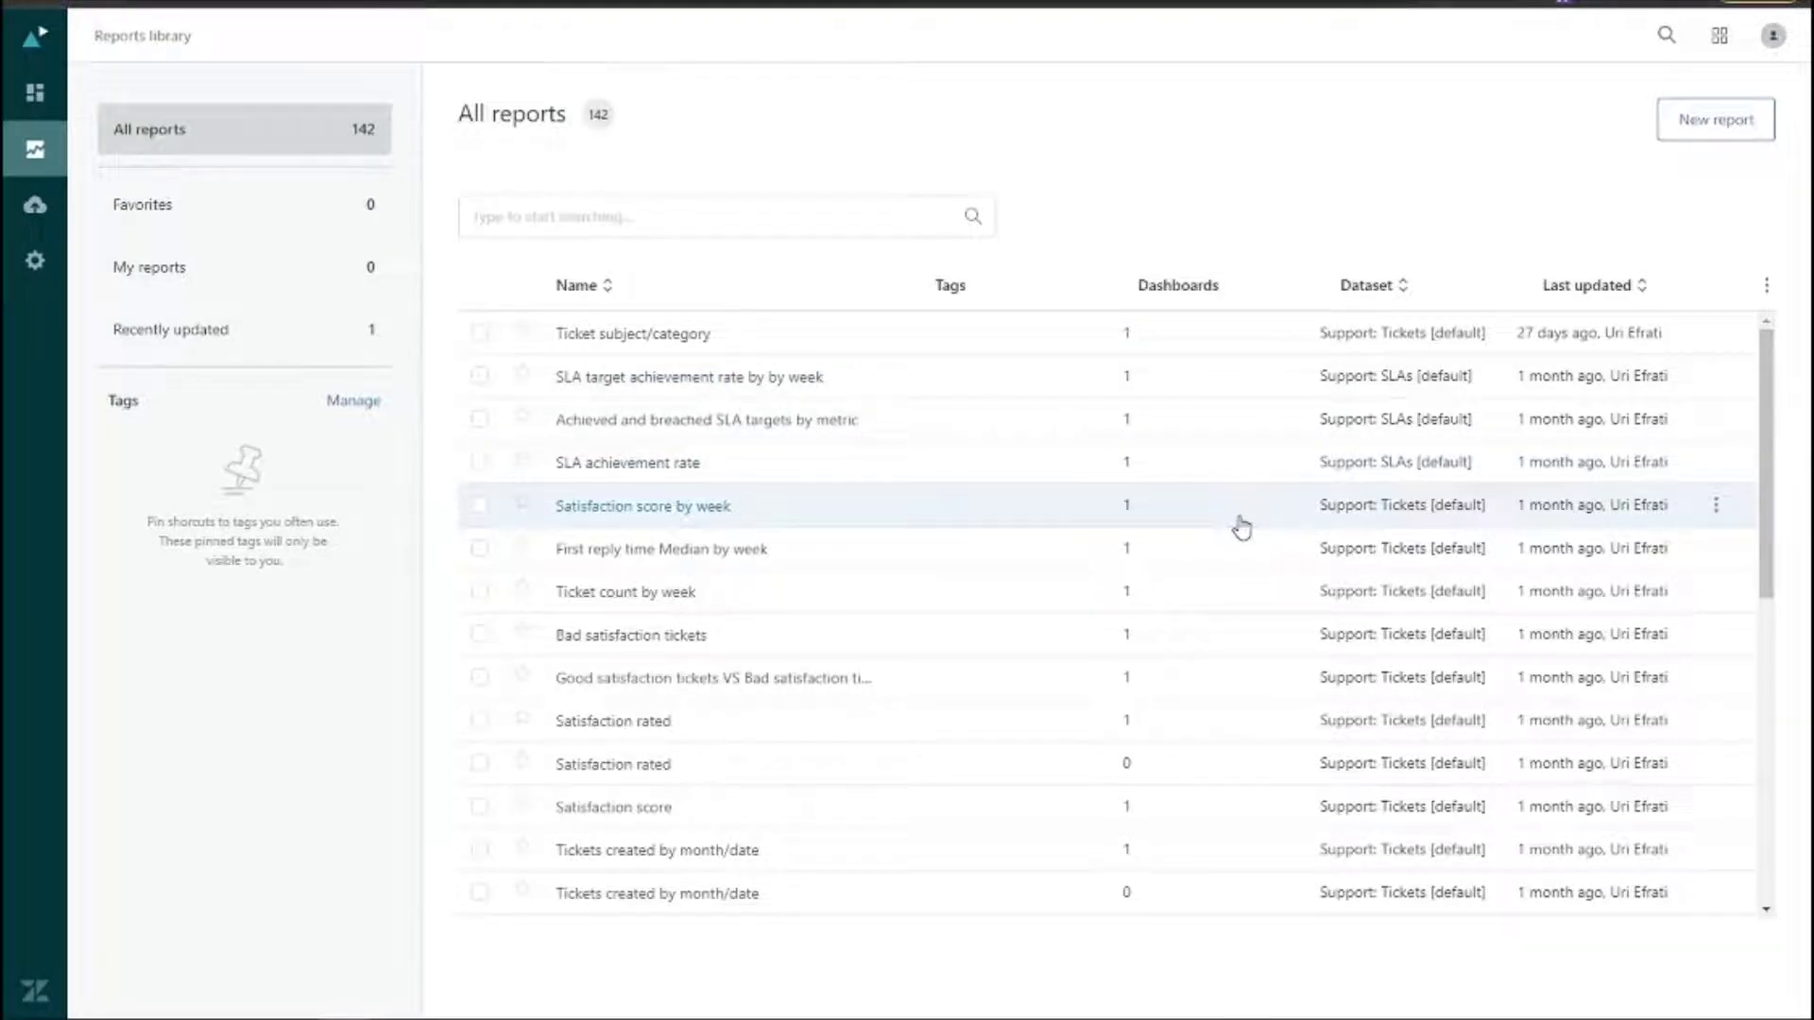
{"action": "scroll", "coordinate": [1240, 528], "scroll_direction": "down", "scroll_amount": 5}
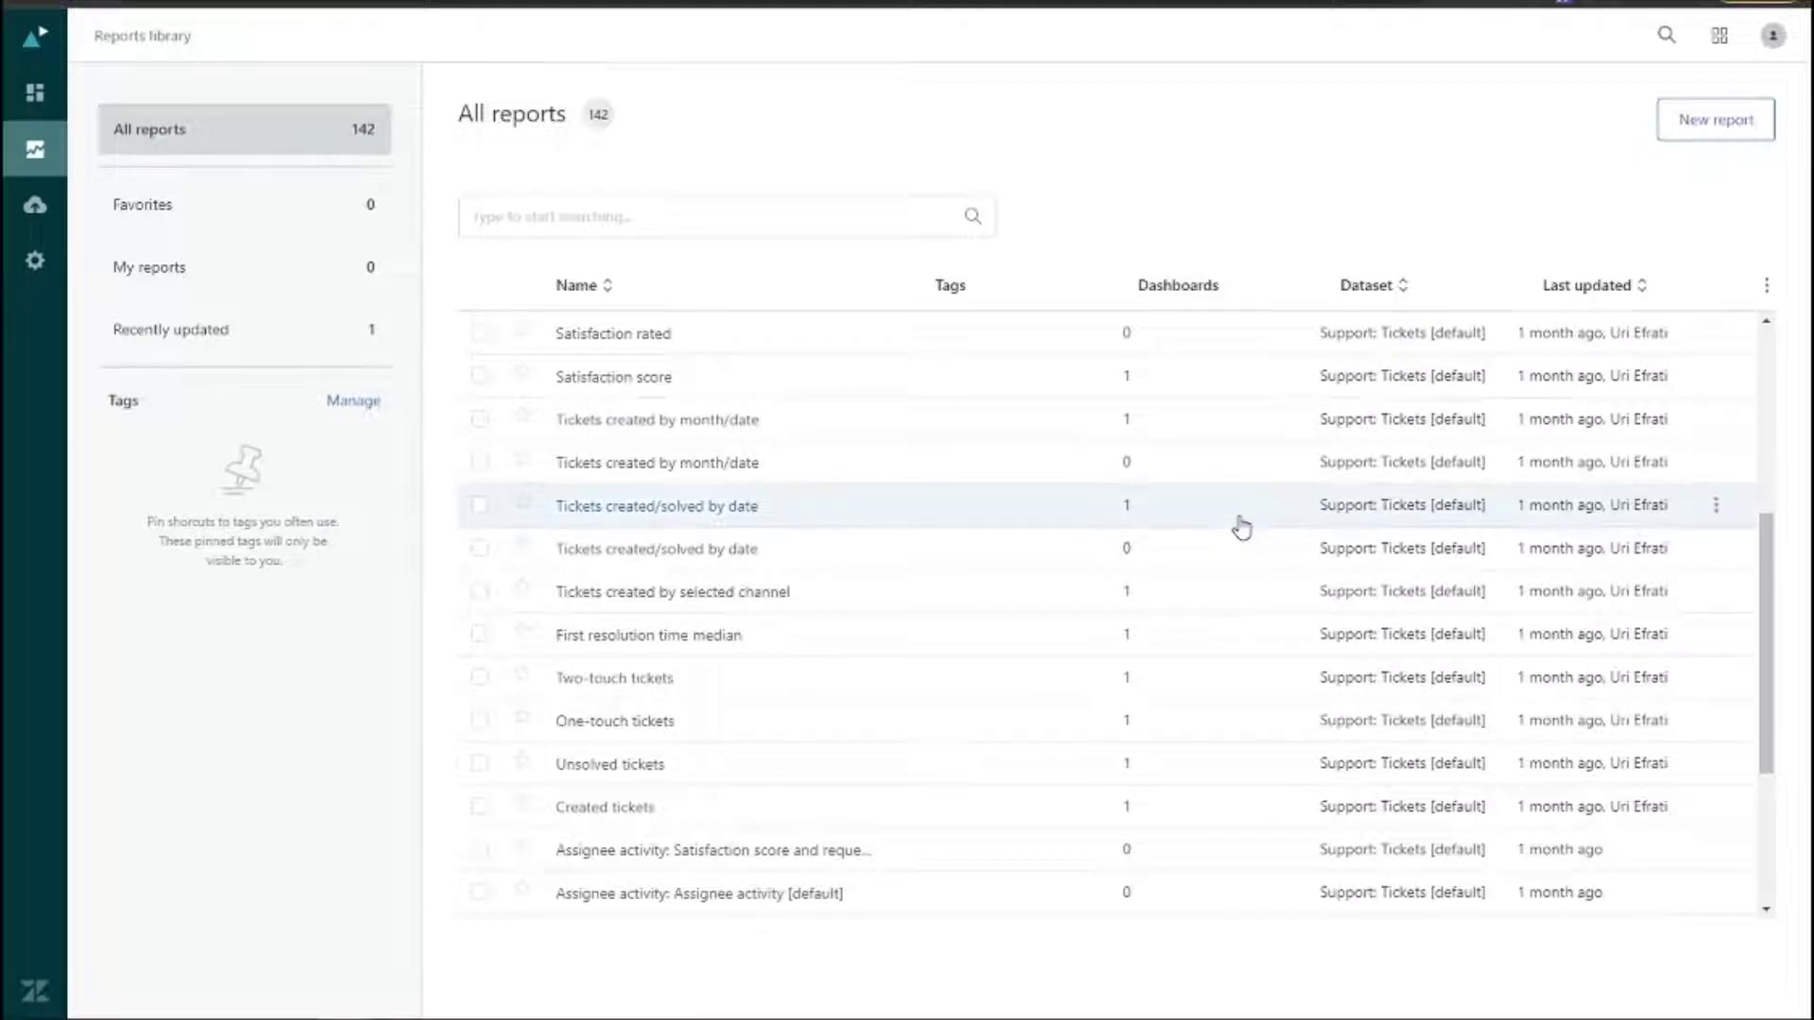
{"action": "scroll", "coordinate": [1240, 528], "scroll_direction": "down", "scroll_amount": 1}
{"action": "scroll", "coordinate": [1239, 522], "scroll_direction": "down", "scroll_amount": 2}
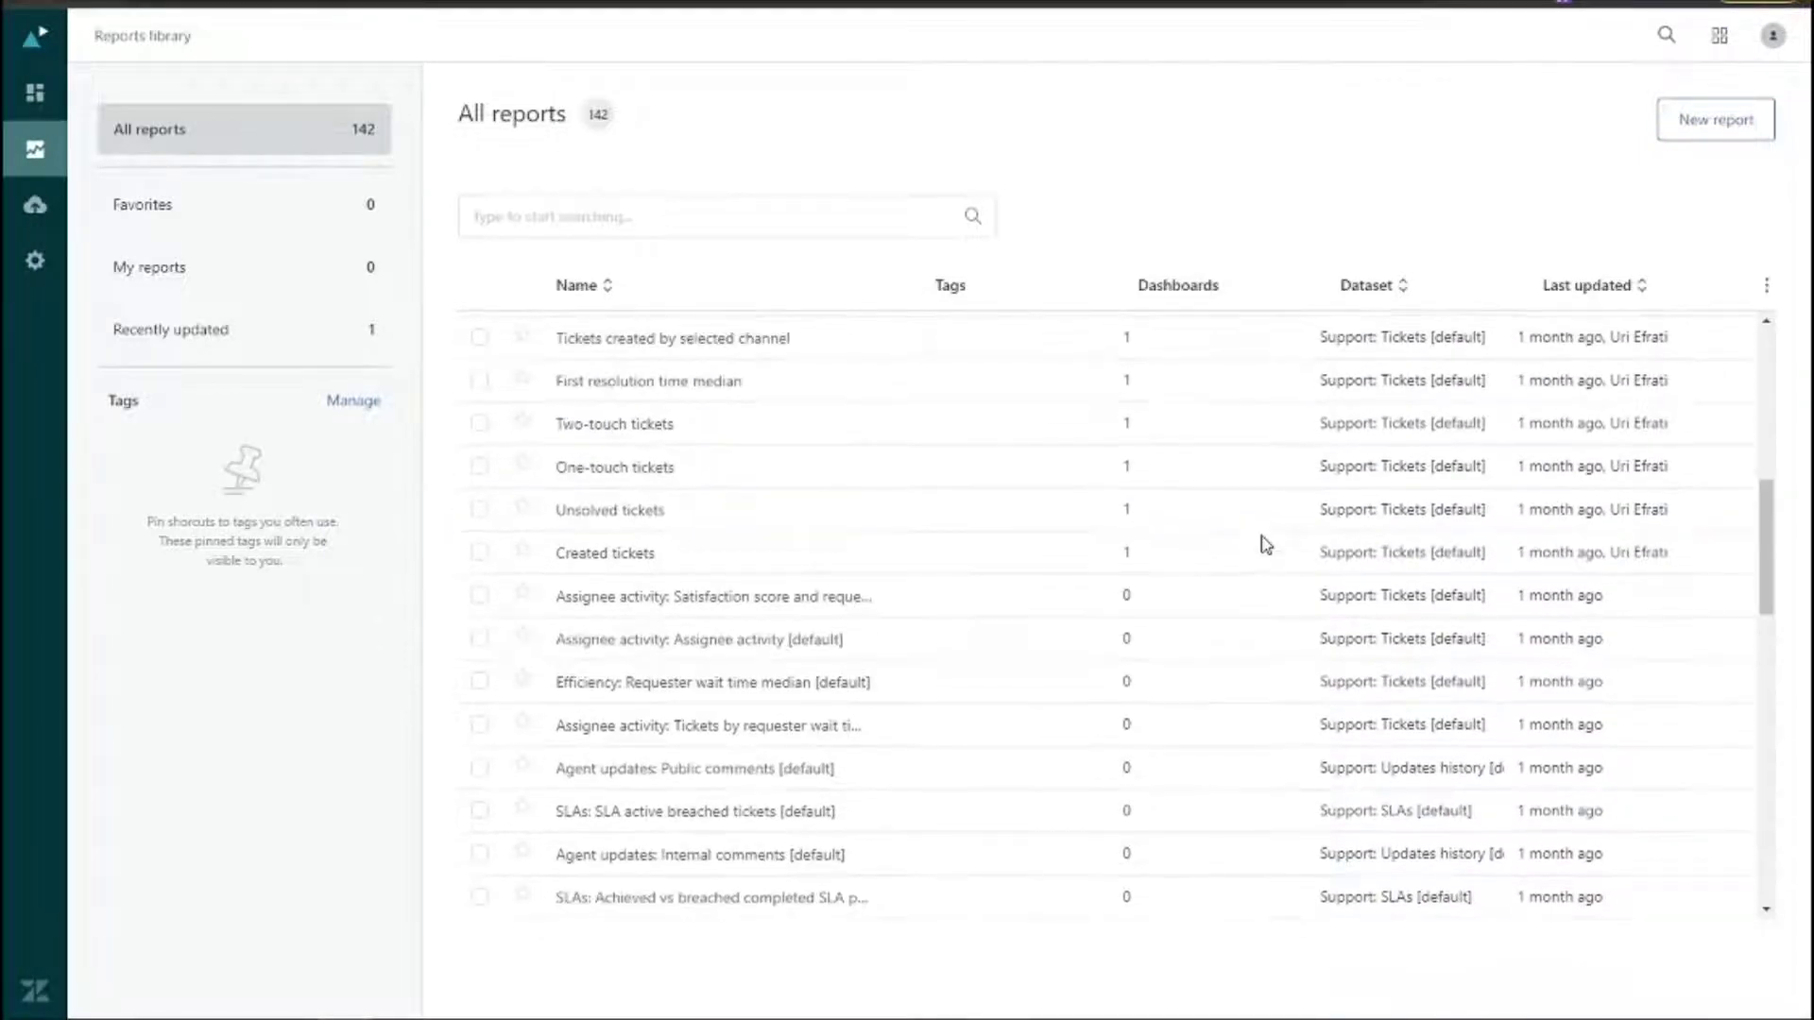
{"action": "scroll", "coordinate": [1266, 545], "scroll_direction": "up", "scroll_amount": 8}
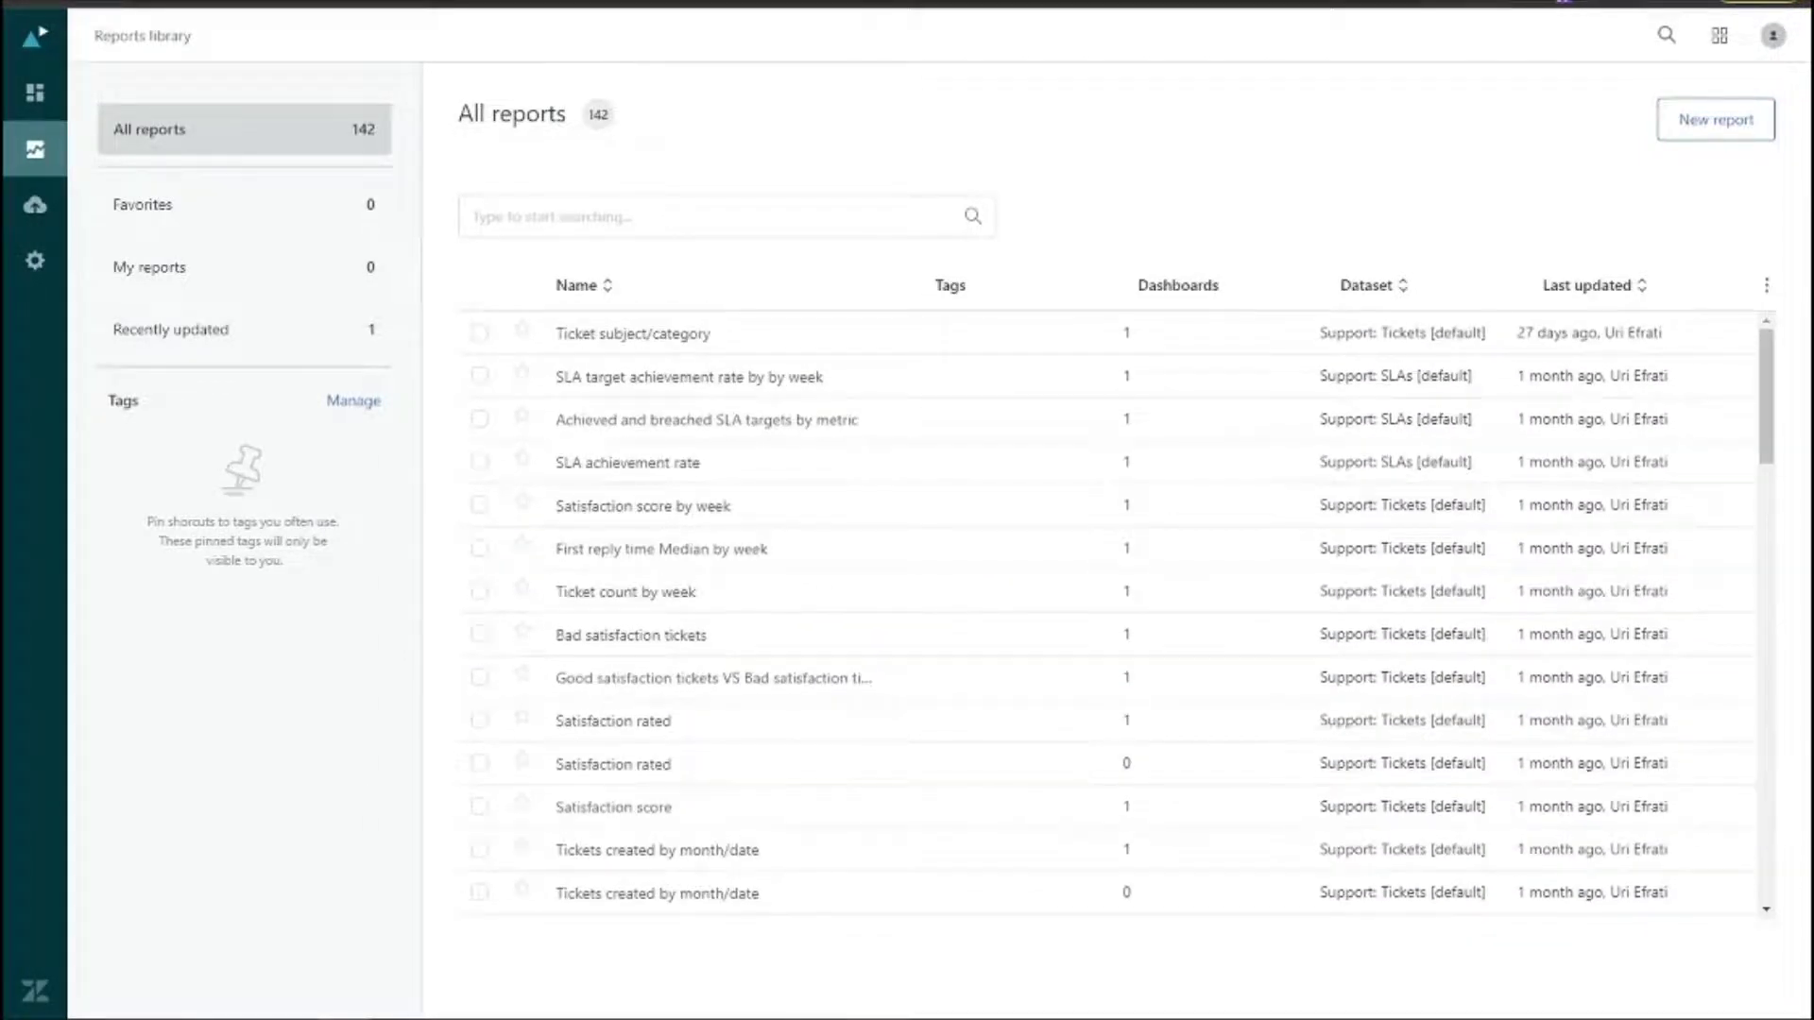
- Open the datasets list and review the new-dataset choices for the Zendesk Support and Zendesk Guide sources
{"action": "left_click", "coordinate": [35, 204]}
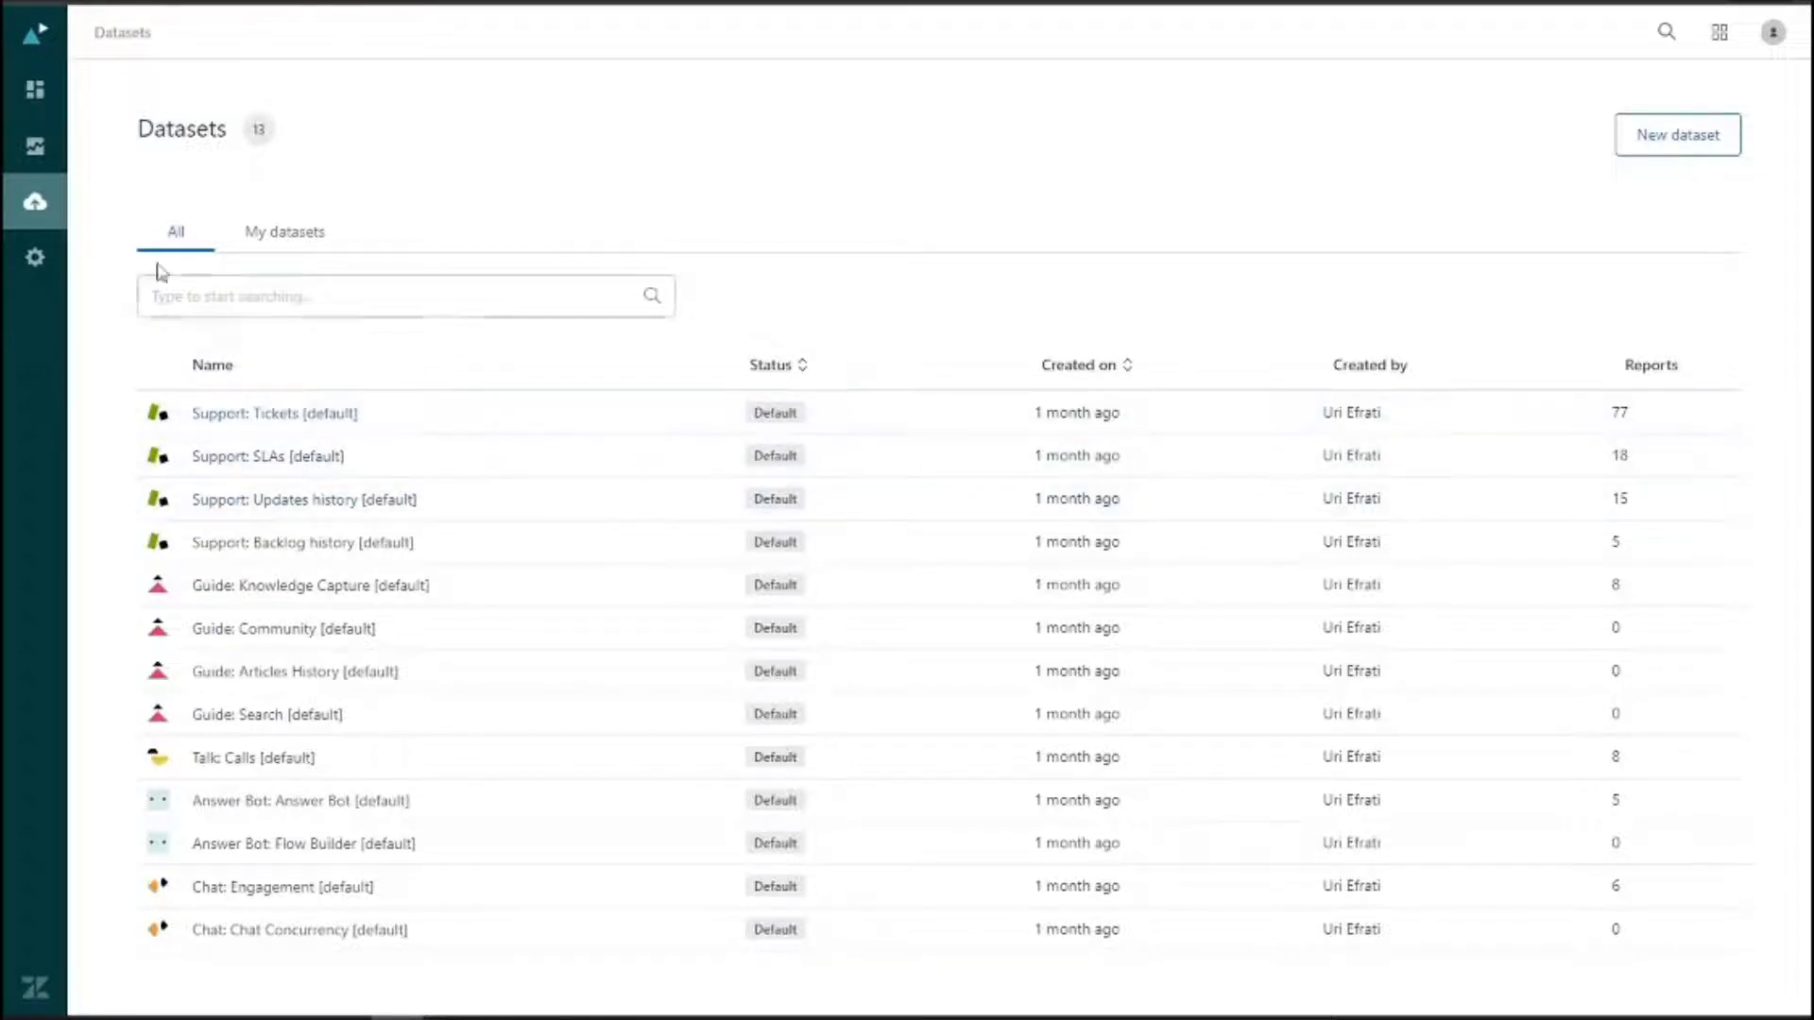
{"action": "left_click", "coordinate": [35, 147]}
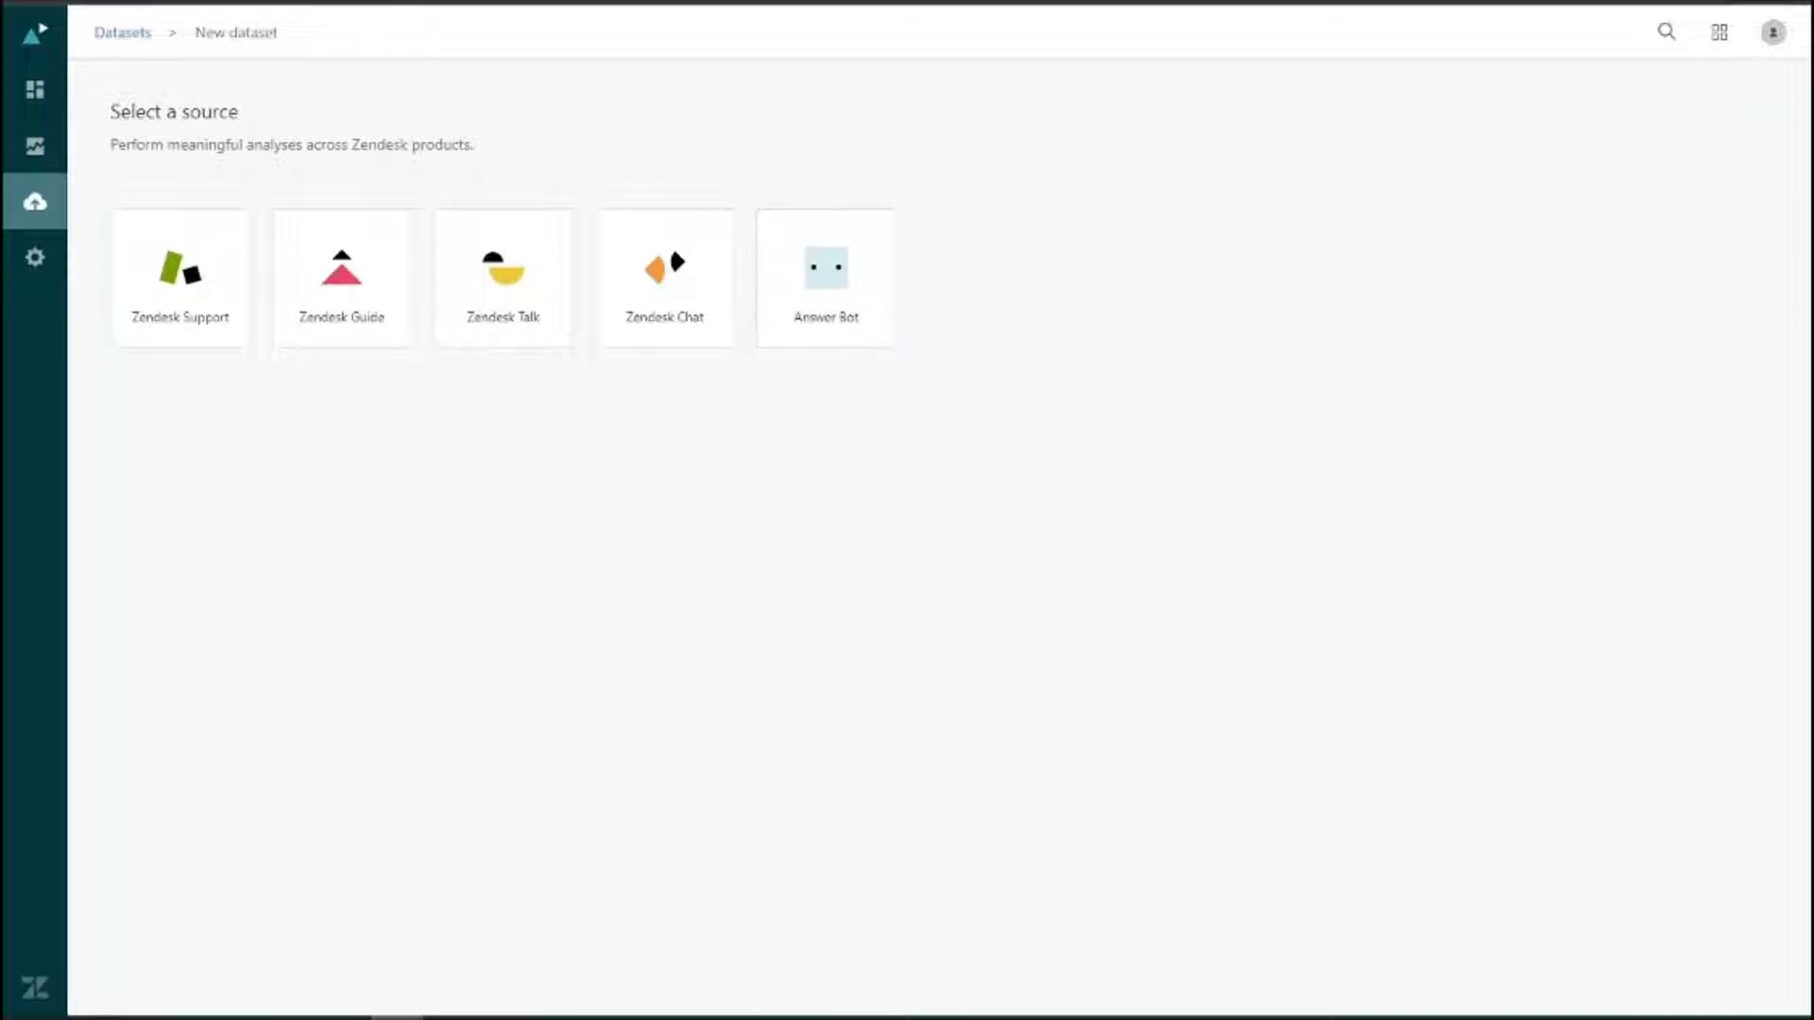
{"action": "left_click", "coordinate": [195, 315]}
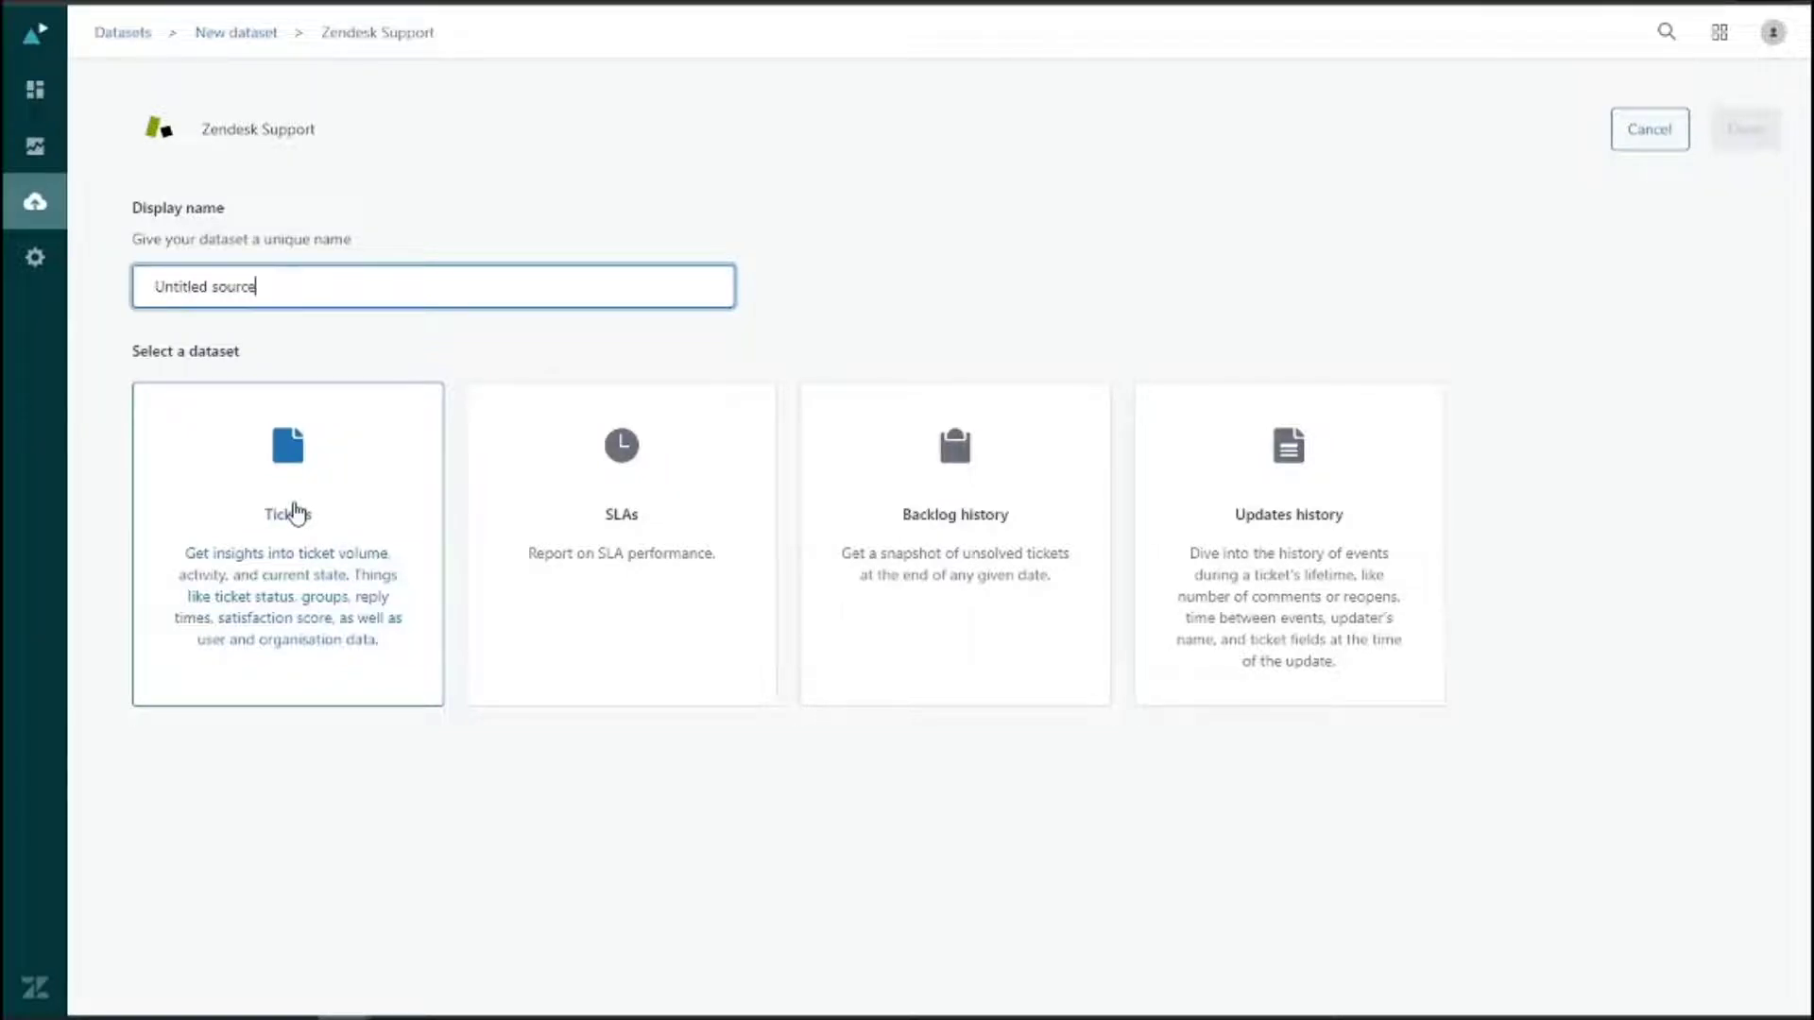
{"action": "left_click", "coordinate": [623, 513]}
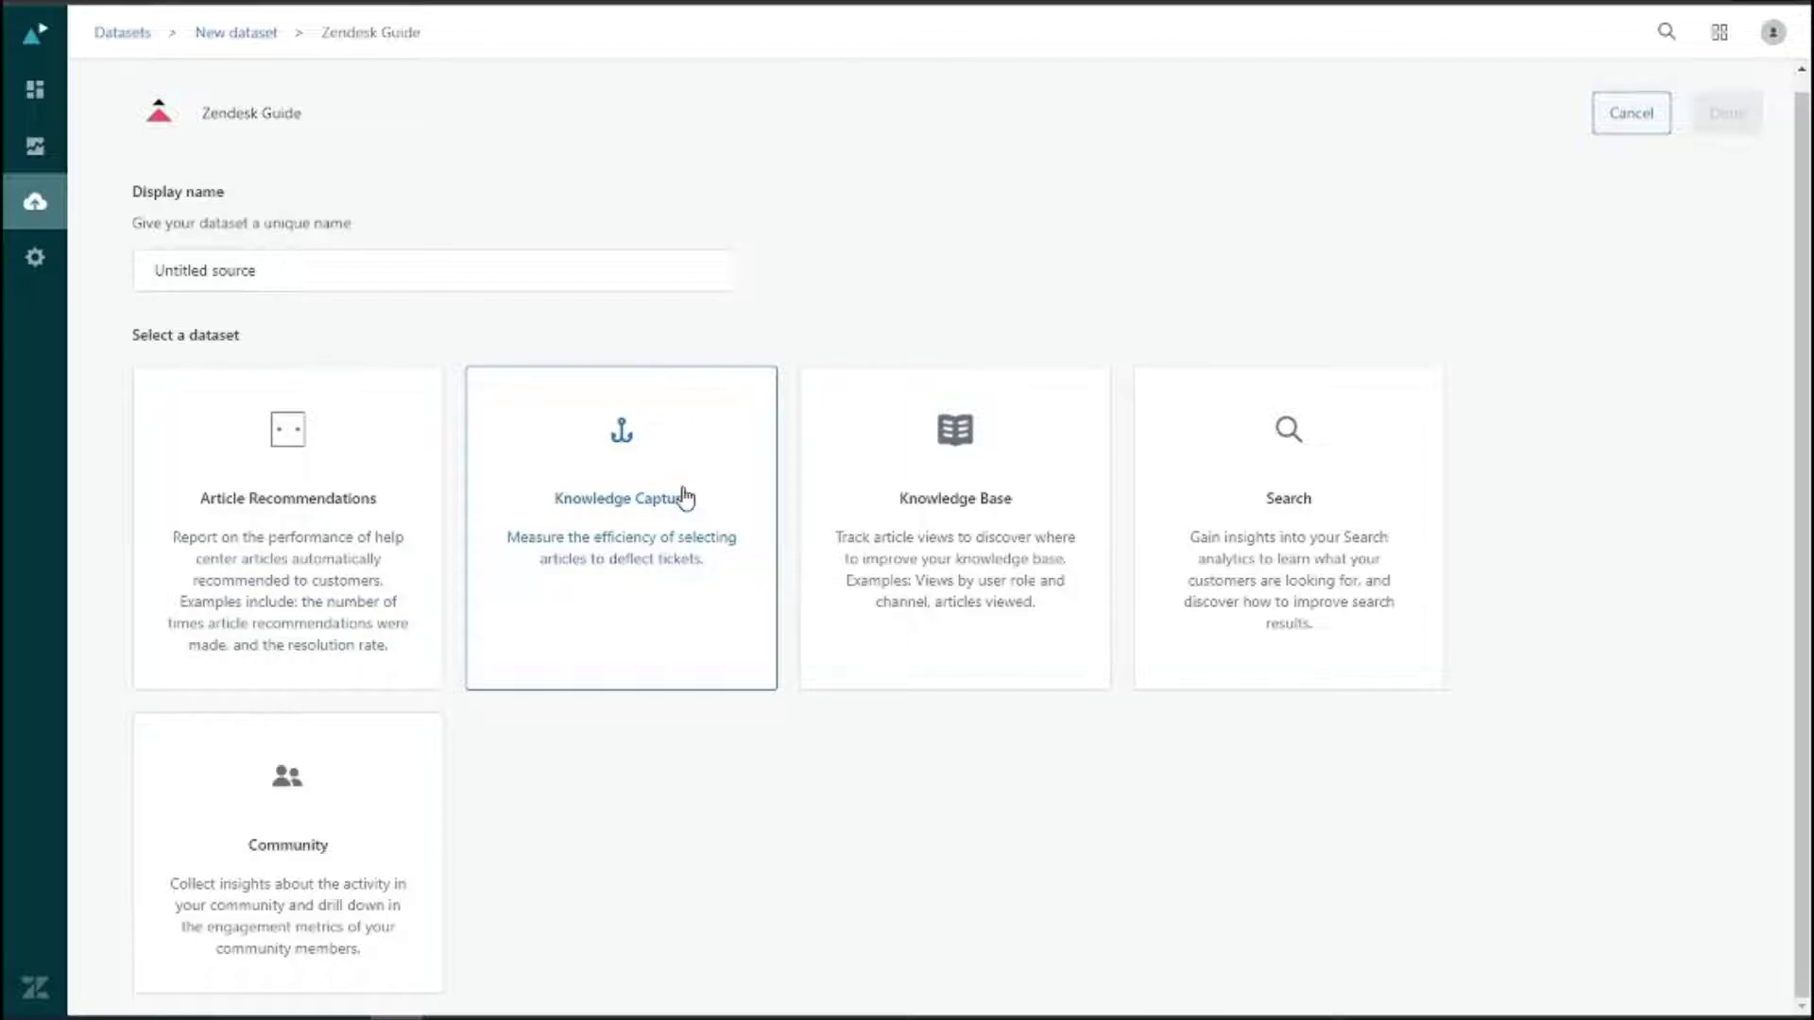
{"action": "left_click", "coordinate": [999, 504]}
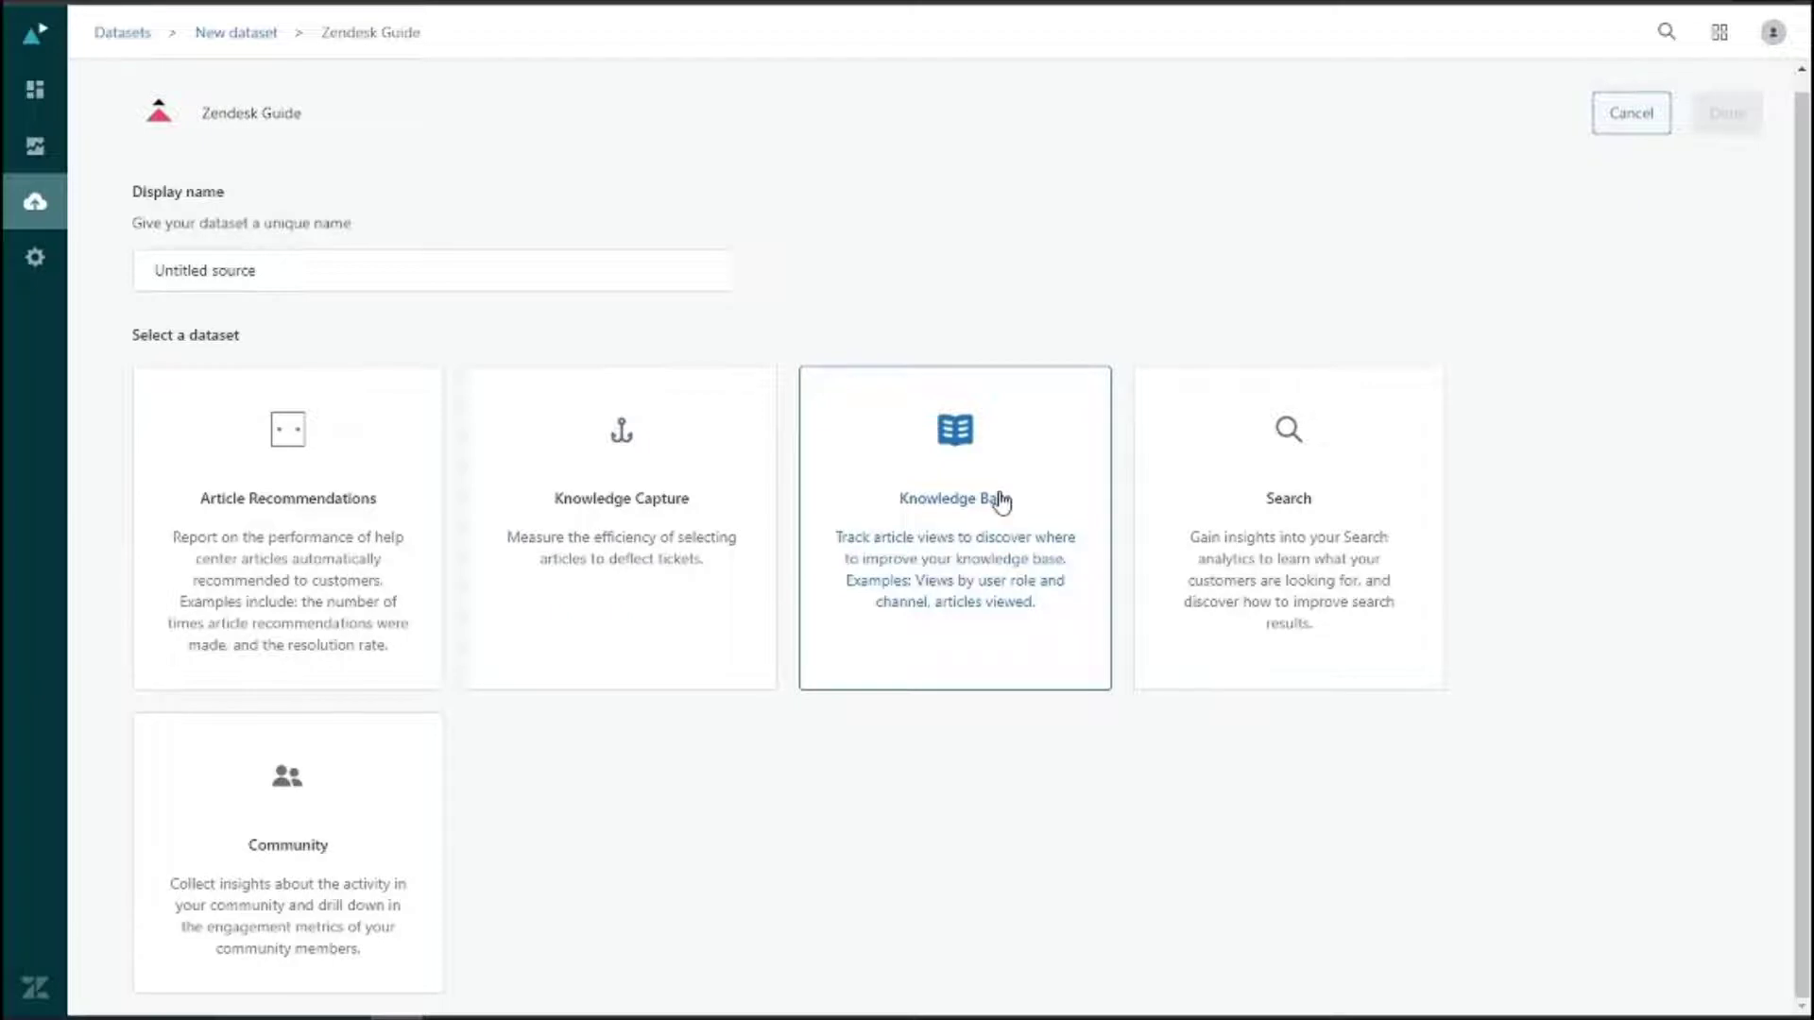
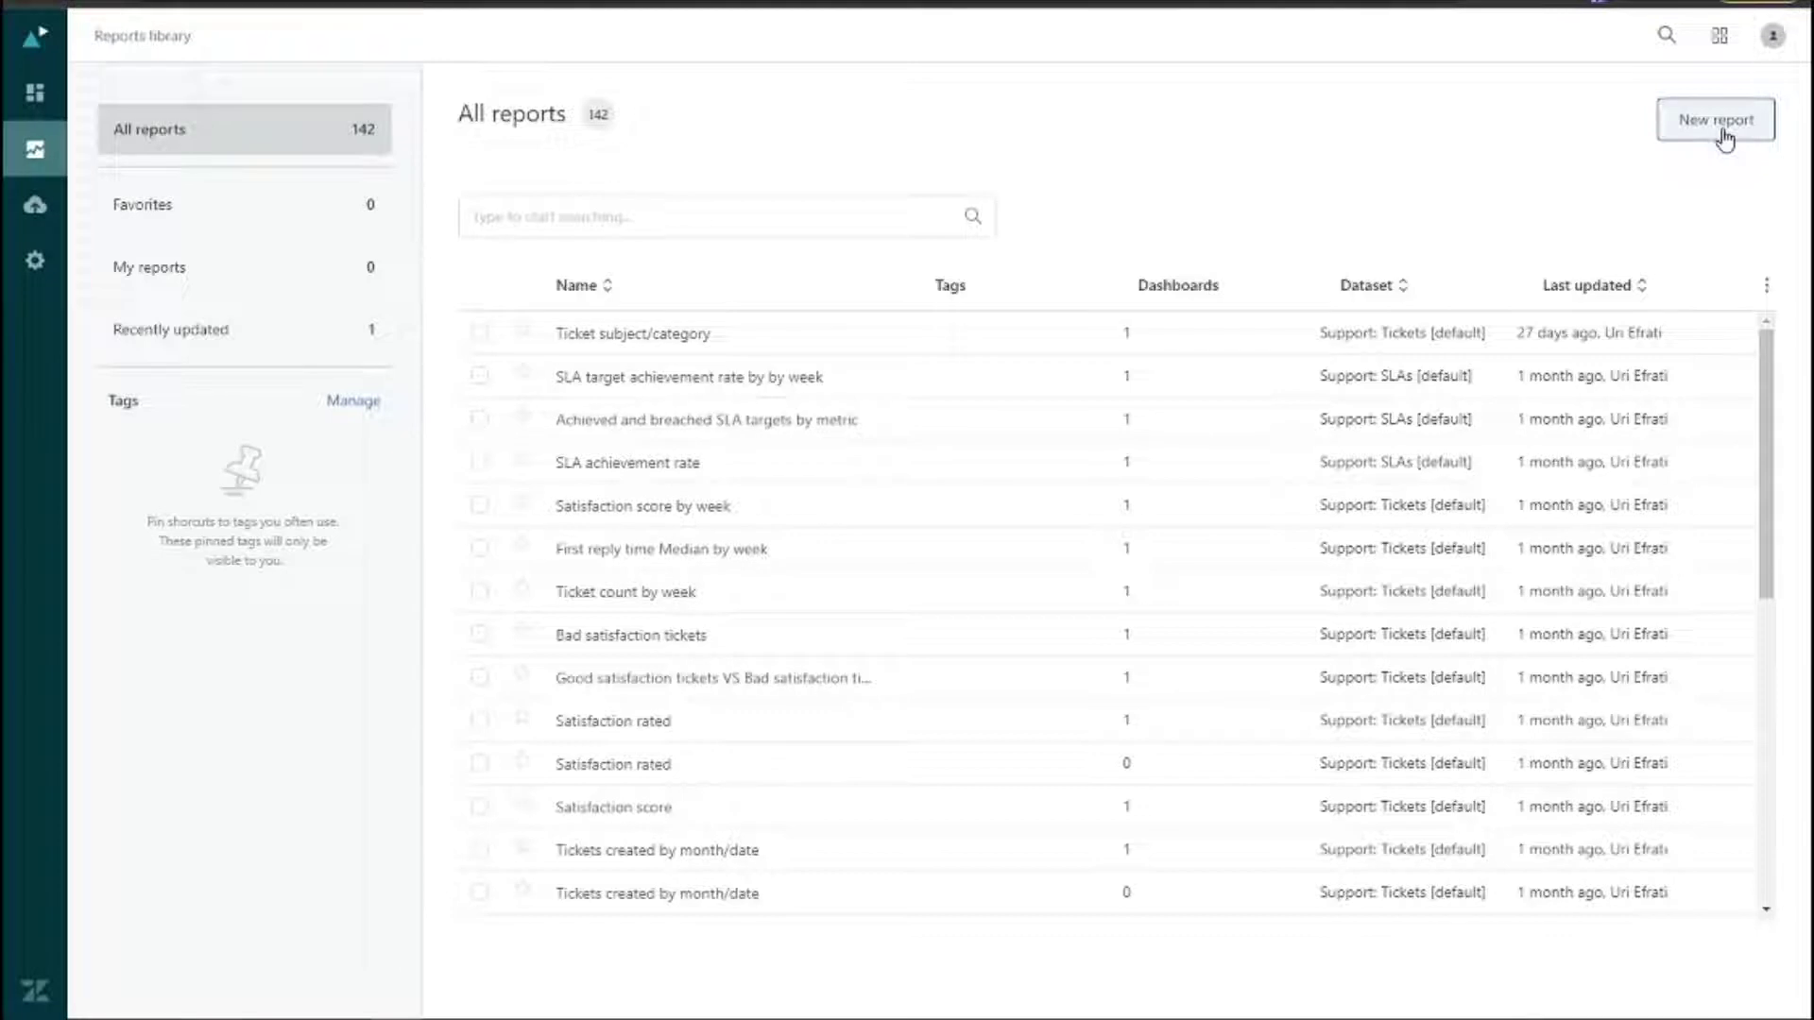
- Start a new report based on the Support - Tickets dataset, filtering the datasets by Support
{"action": "left_click", "coordinate": [1724, 138]}
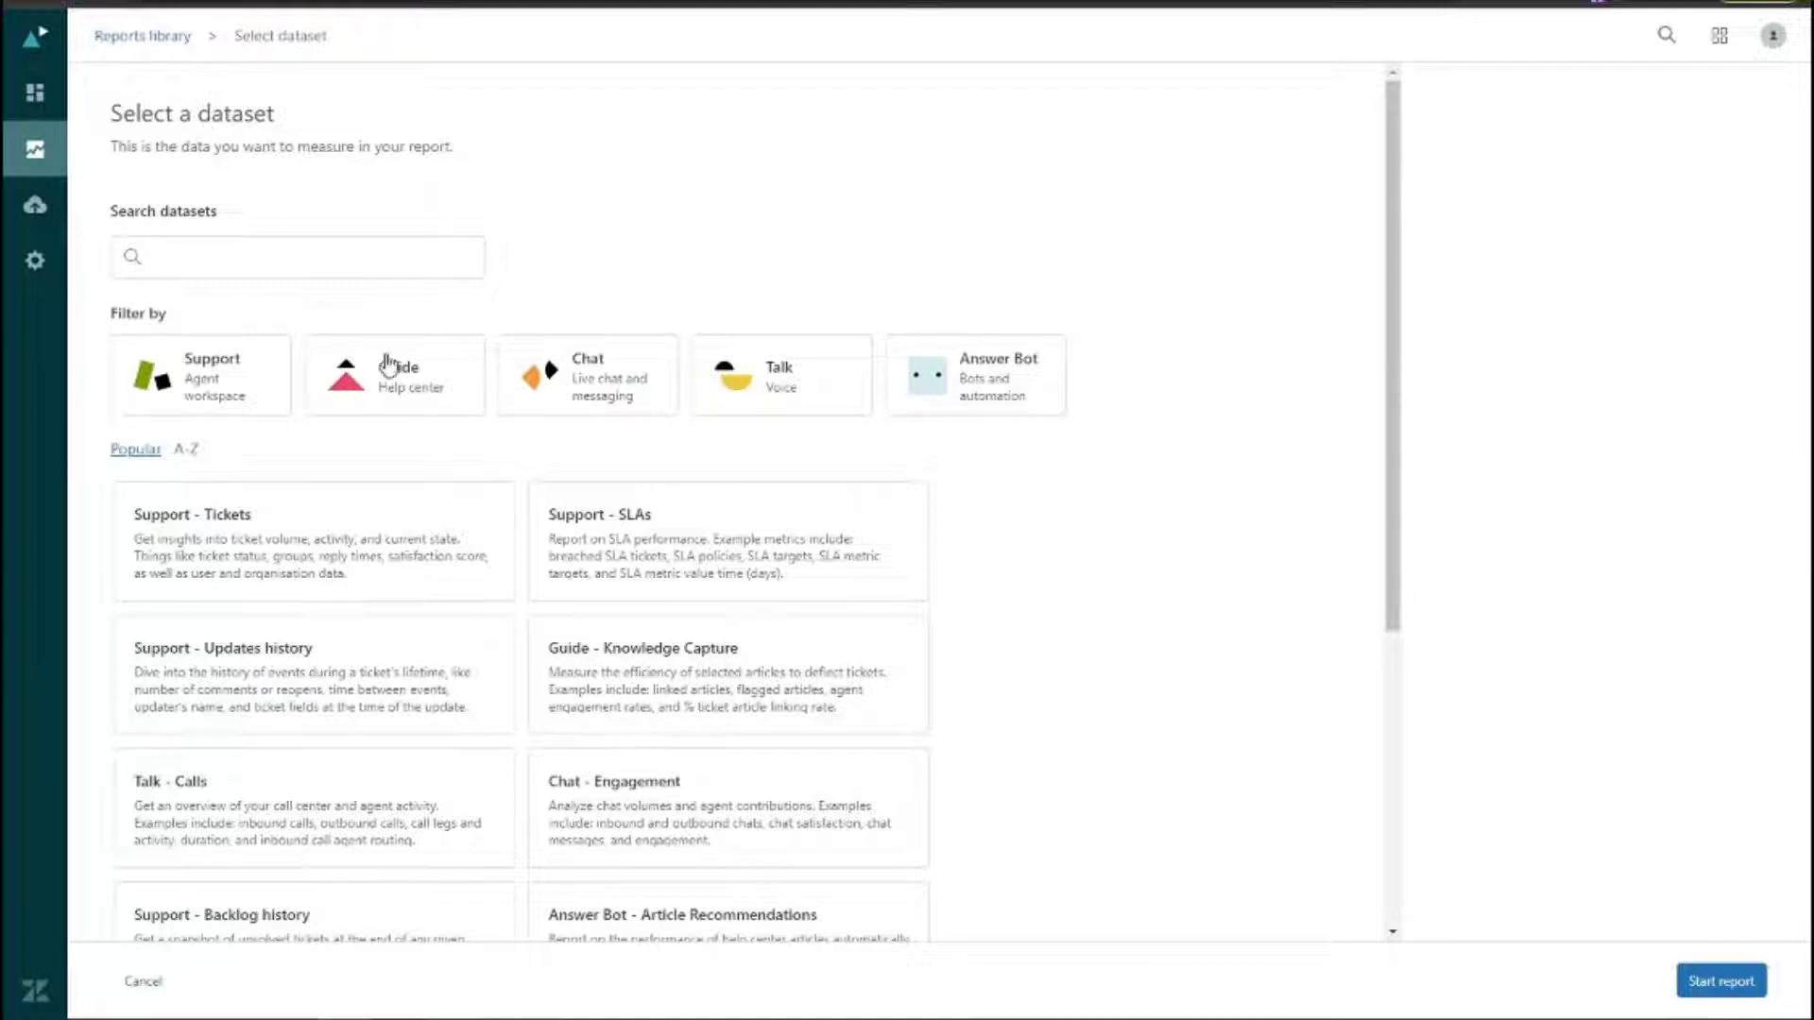
{"action": "left_click", "coordinate": [208, 382]}
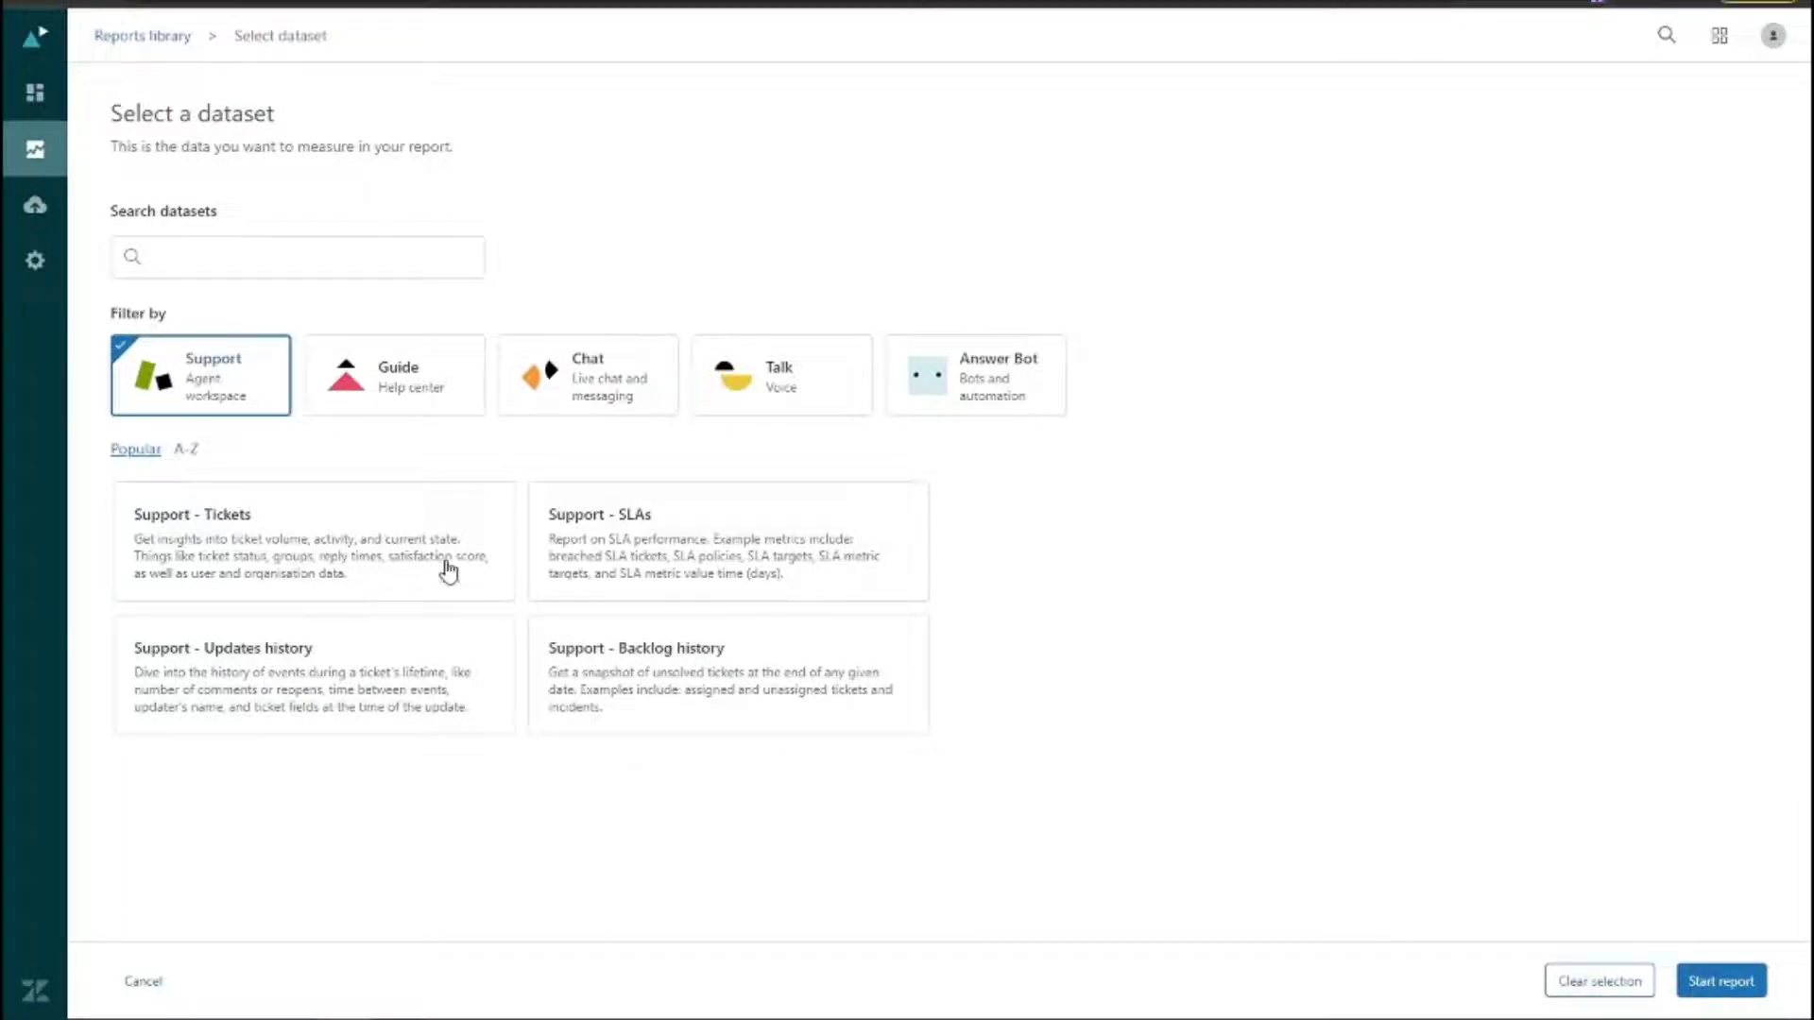
{"action": "left_click", "coordinate": [392, 573]}
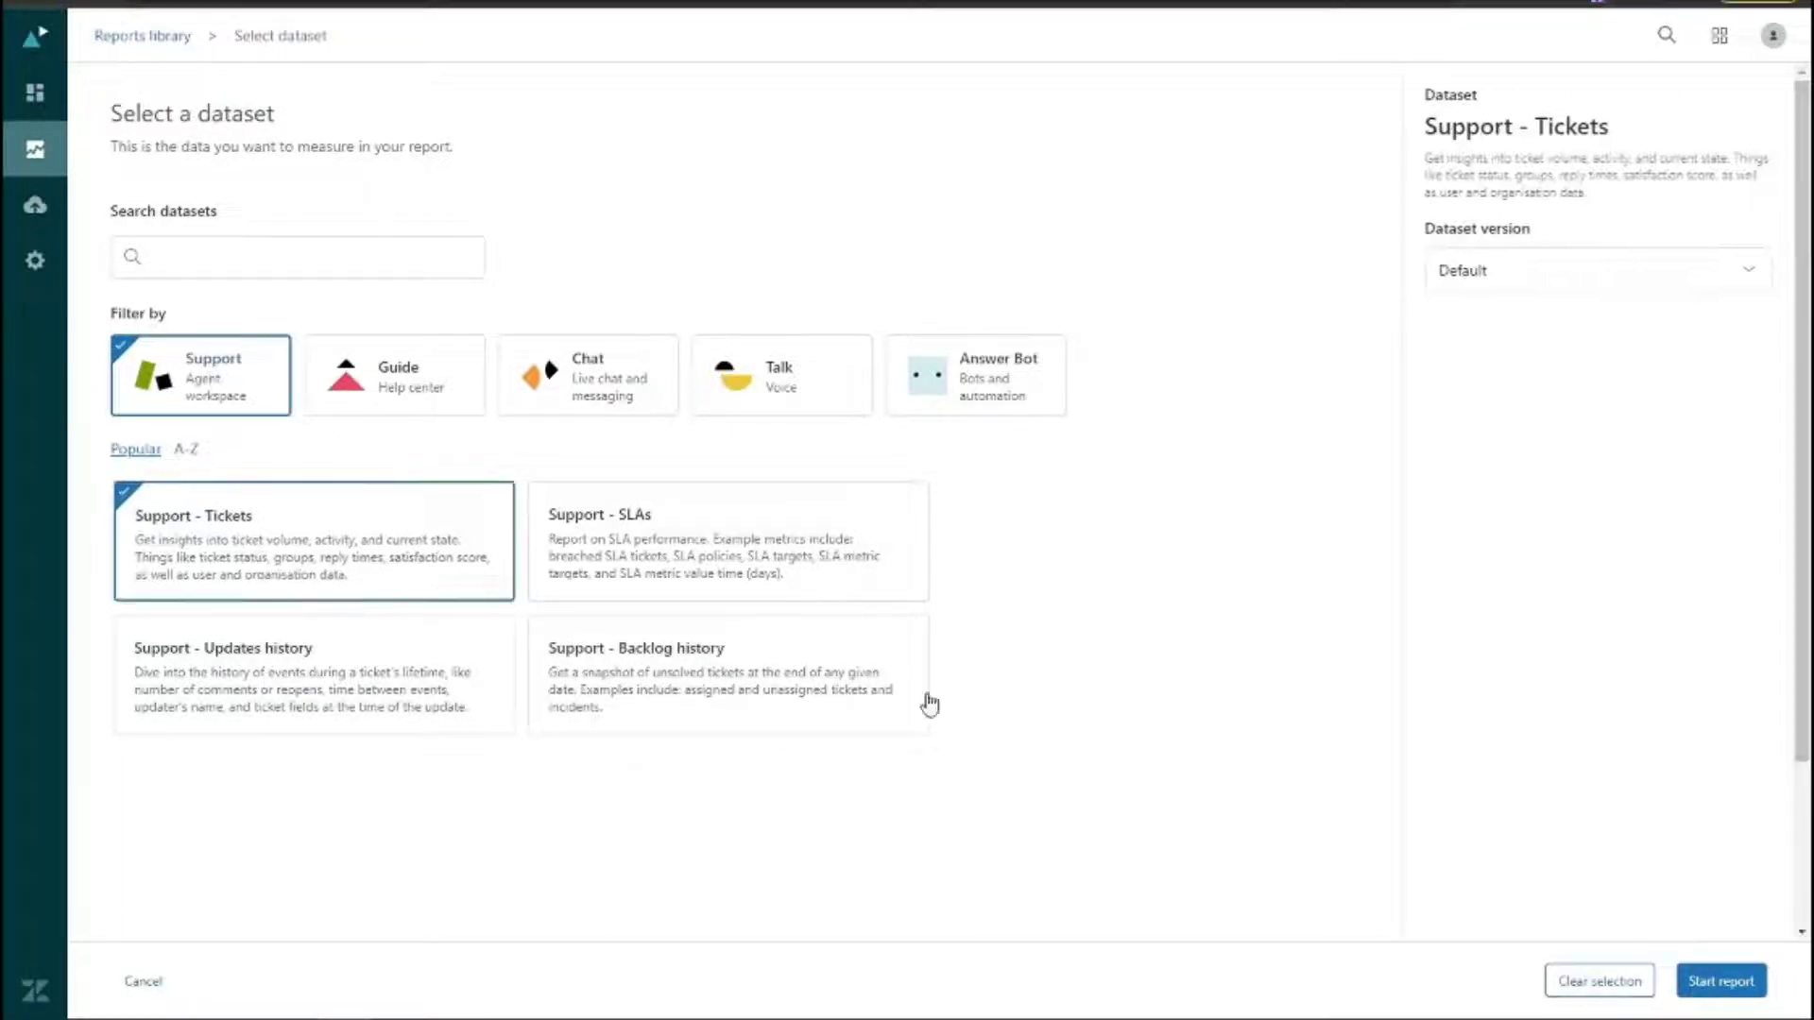
{"action": "left_click", "coordinate": [1748, 994]}
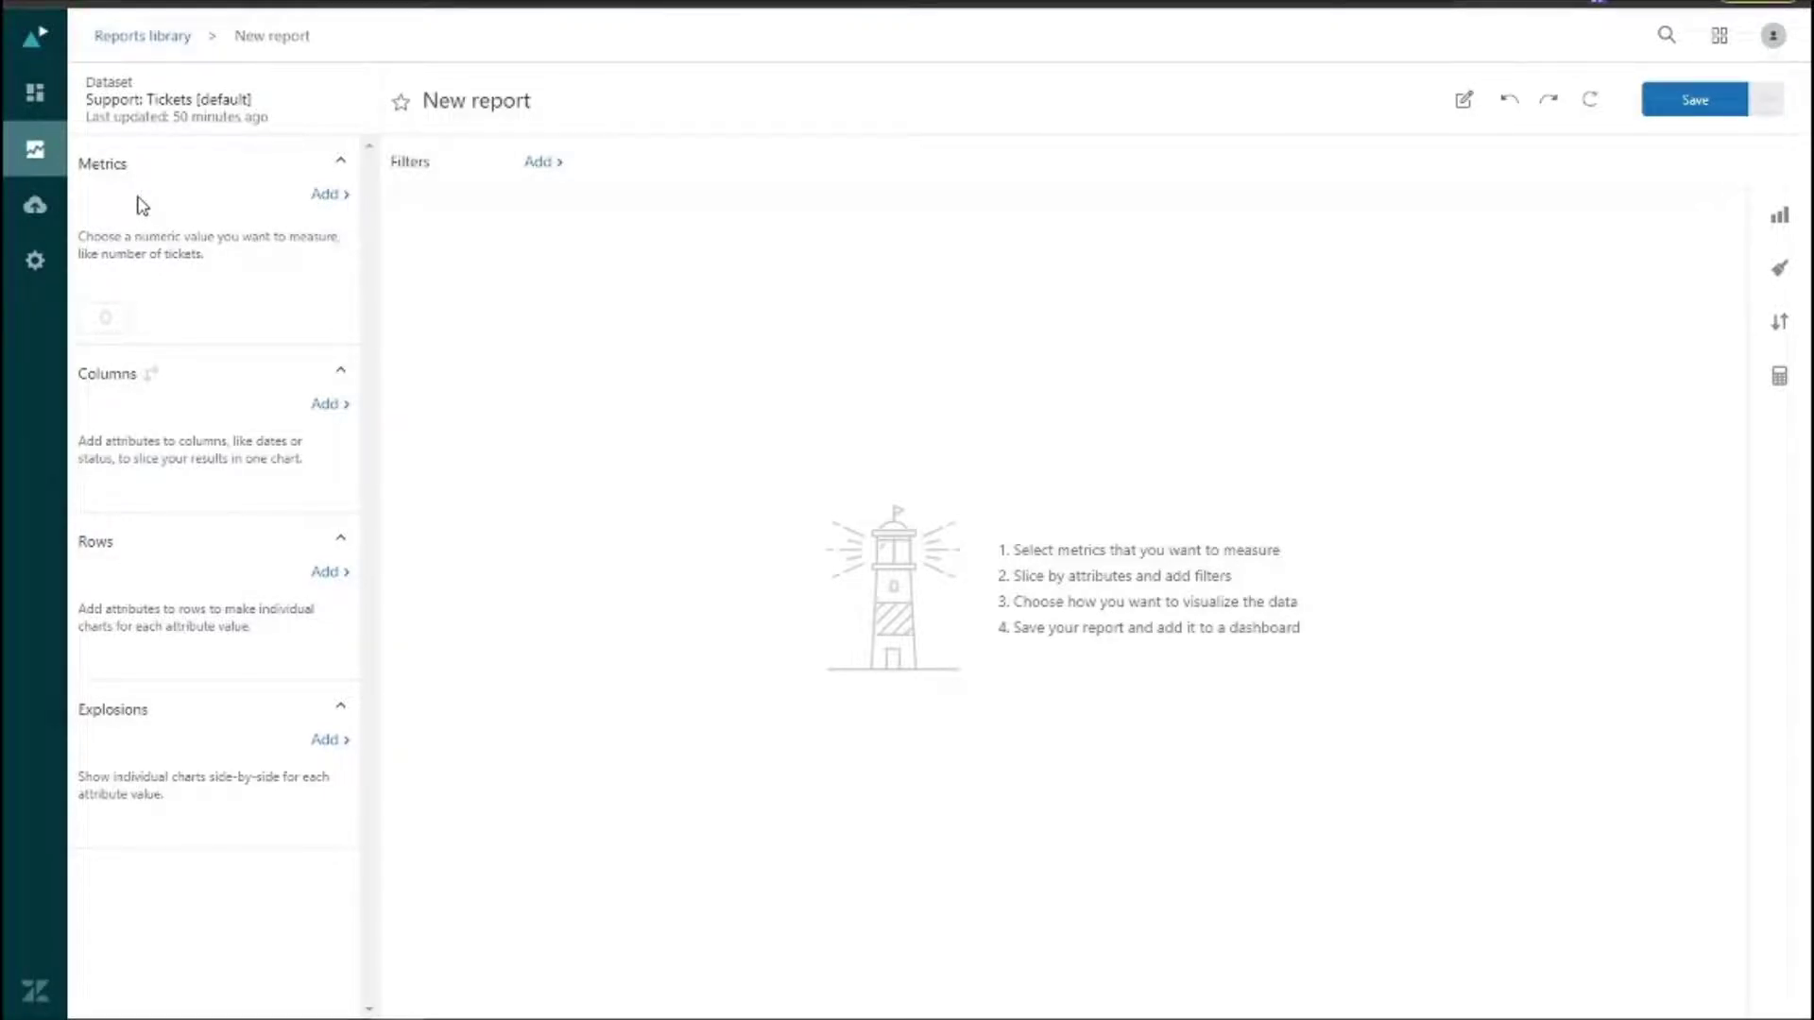
- Find the Solved tickets metric with the search term "solved" and add it to the report
{"action": "left_click", "coordinate": [324, 196]}
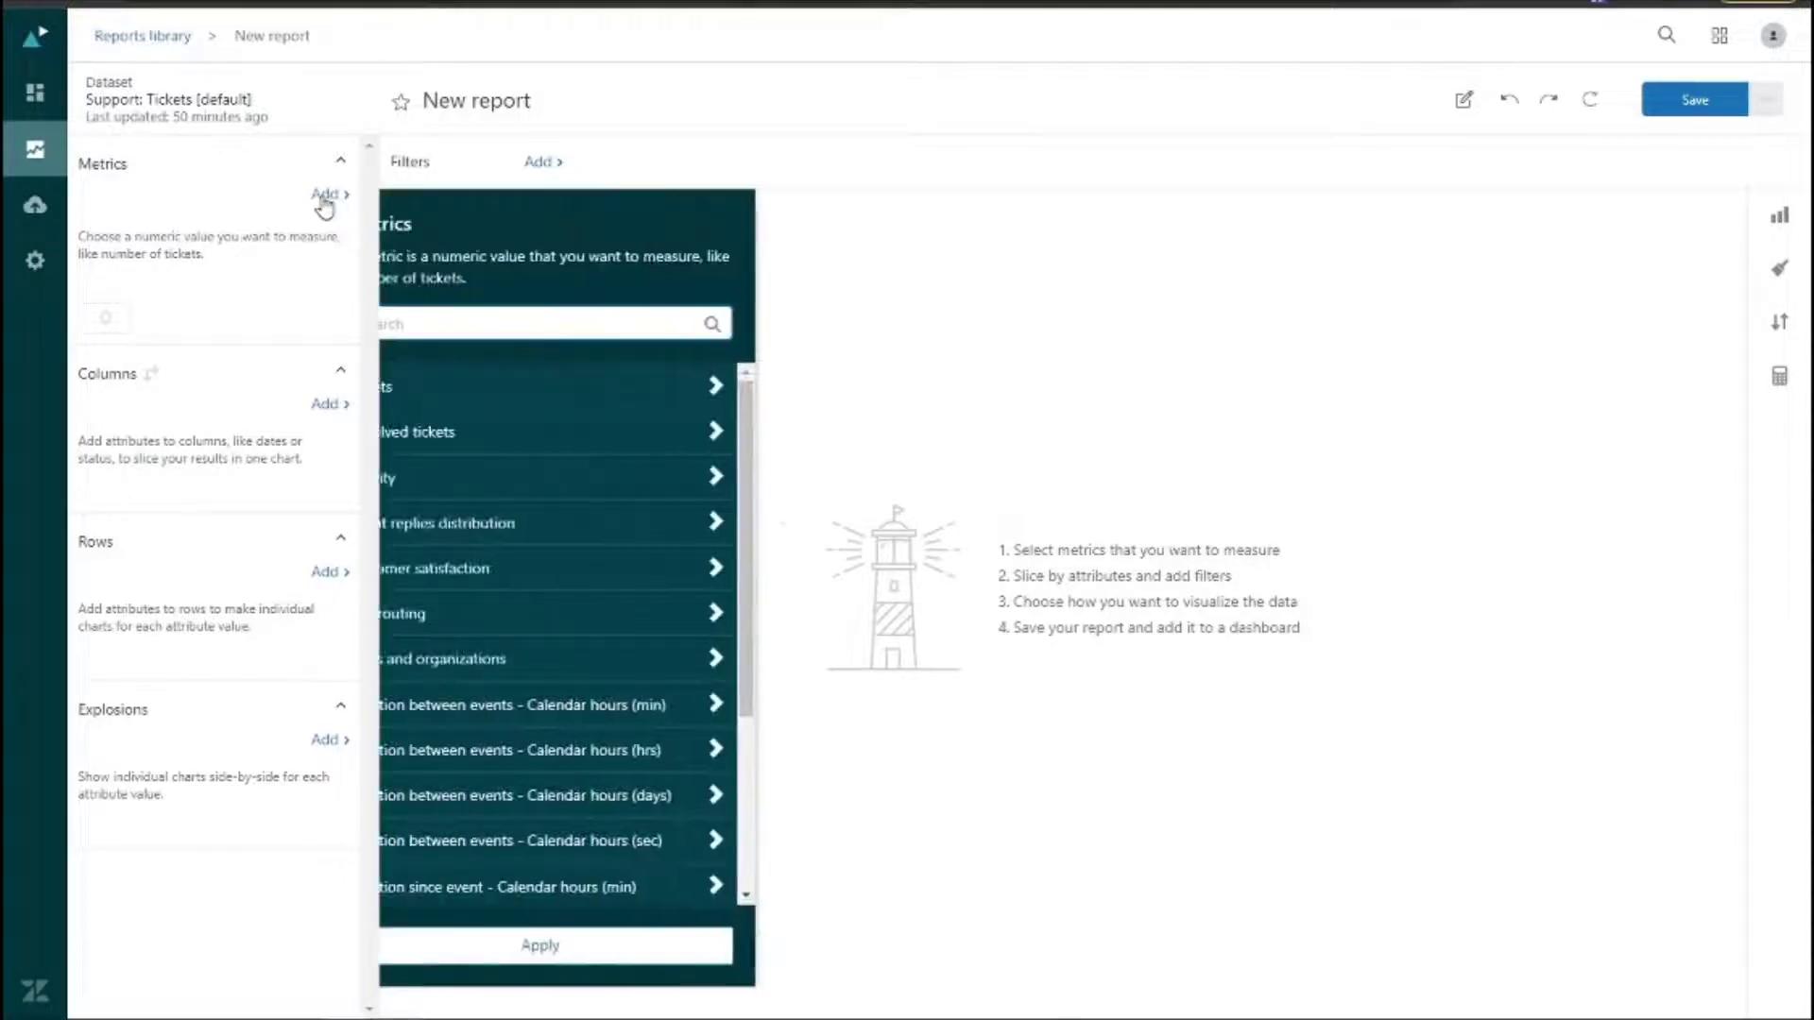
{"action": "left_click", "coordinate": [543, 317]}
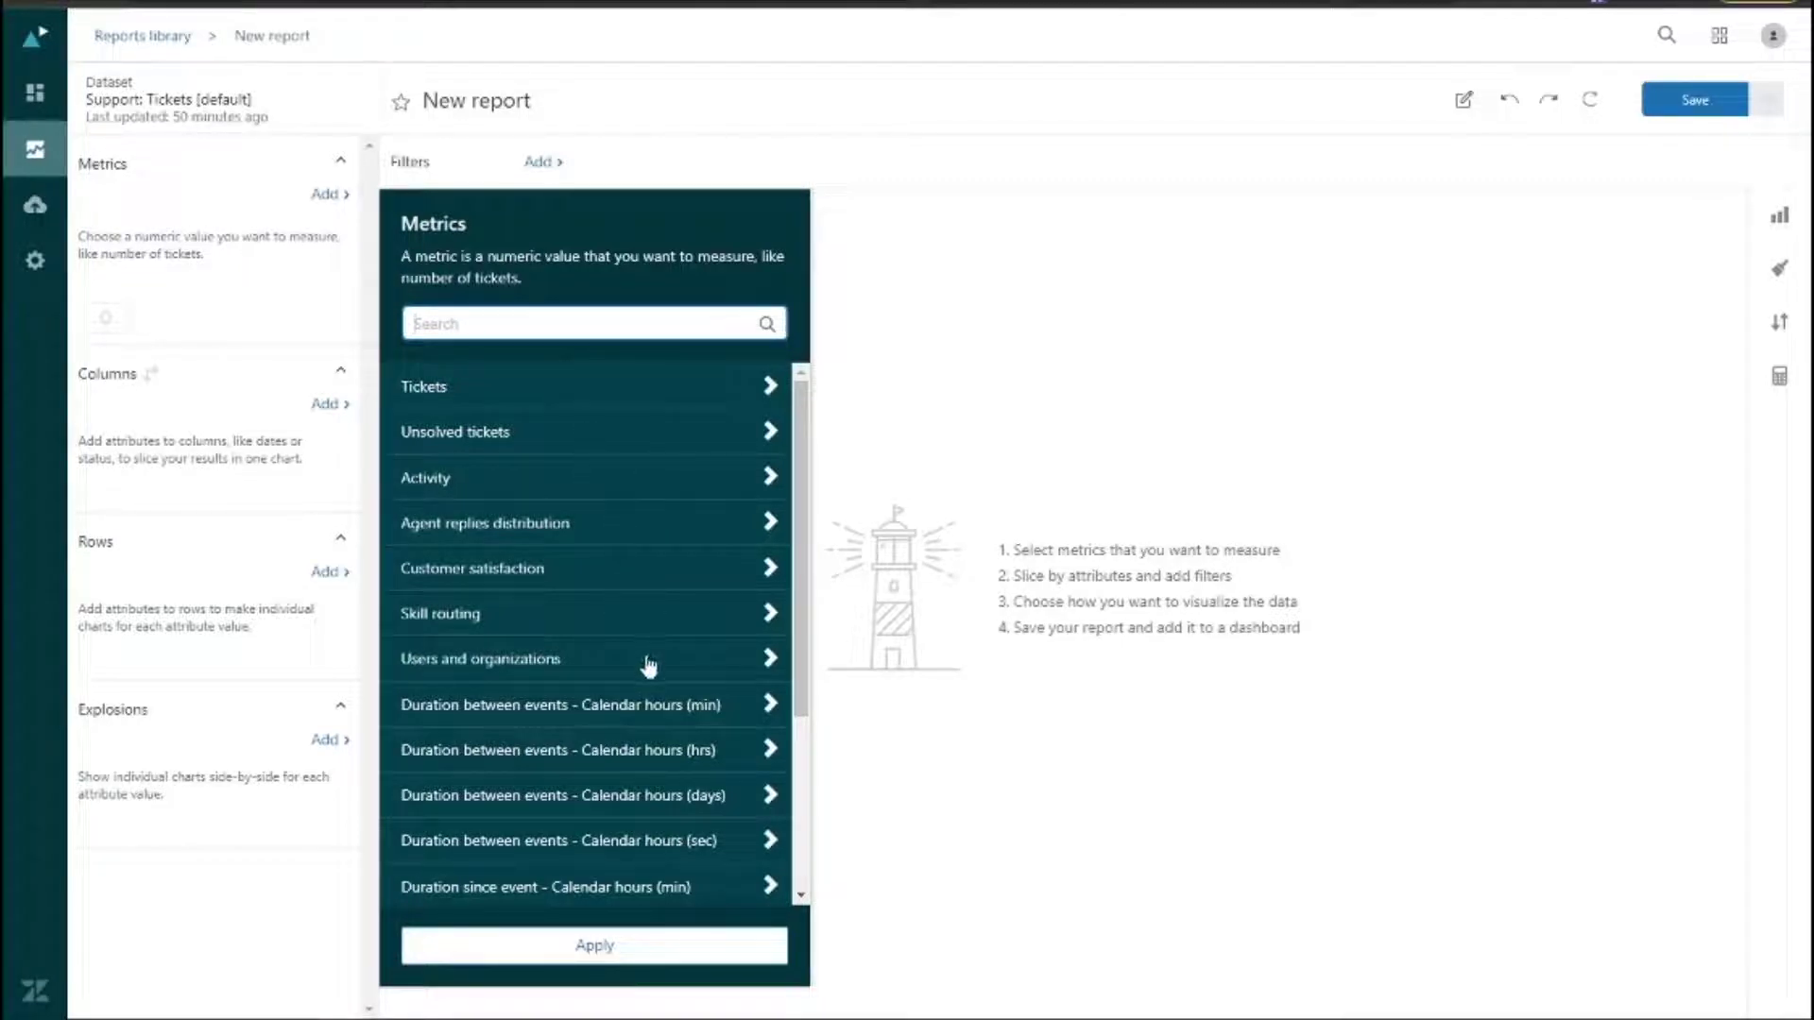
{"action": "scroll", "coordinate": [647, 673], "scroll_direction": "down", "scroll_amount": 3}
{"action": "scroll", "coordinate": [652, 699], "scroll_direction": "up", "scroll_amount": 3}
{"action": "left_click", "coordinate": [730, 482]}
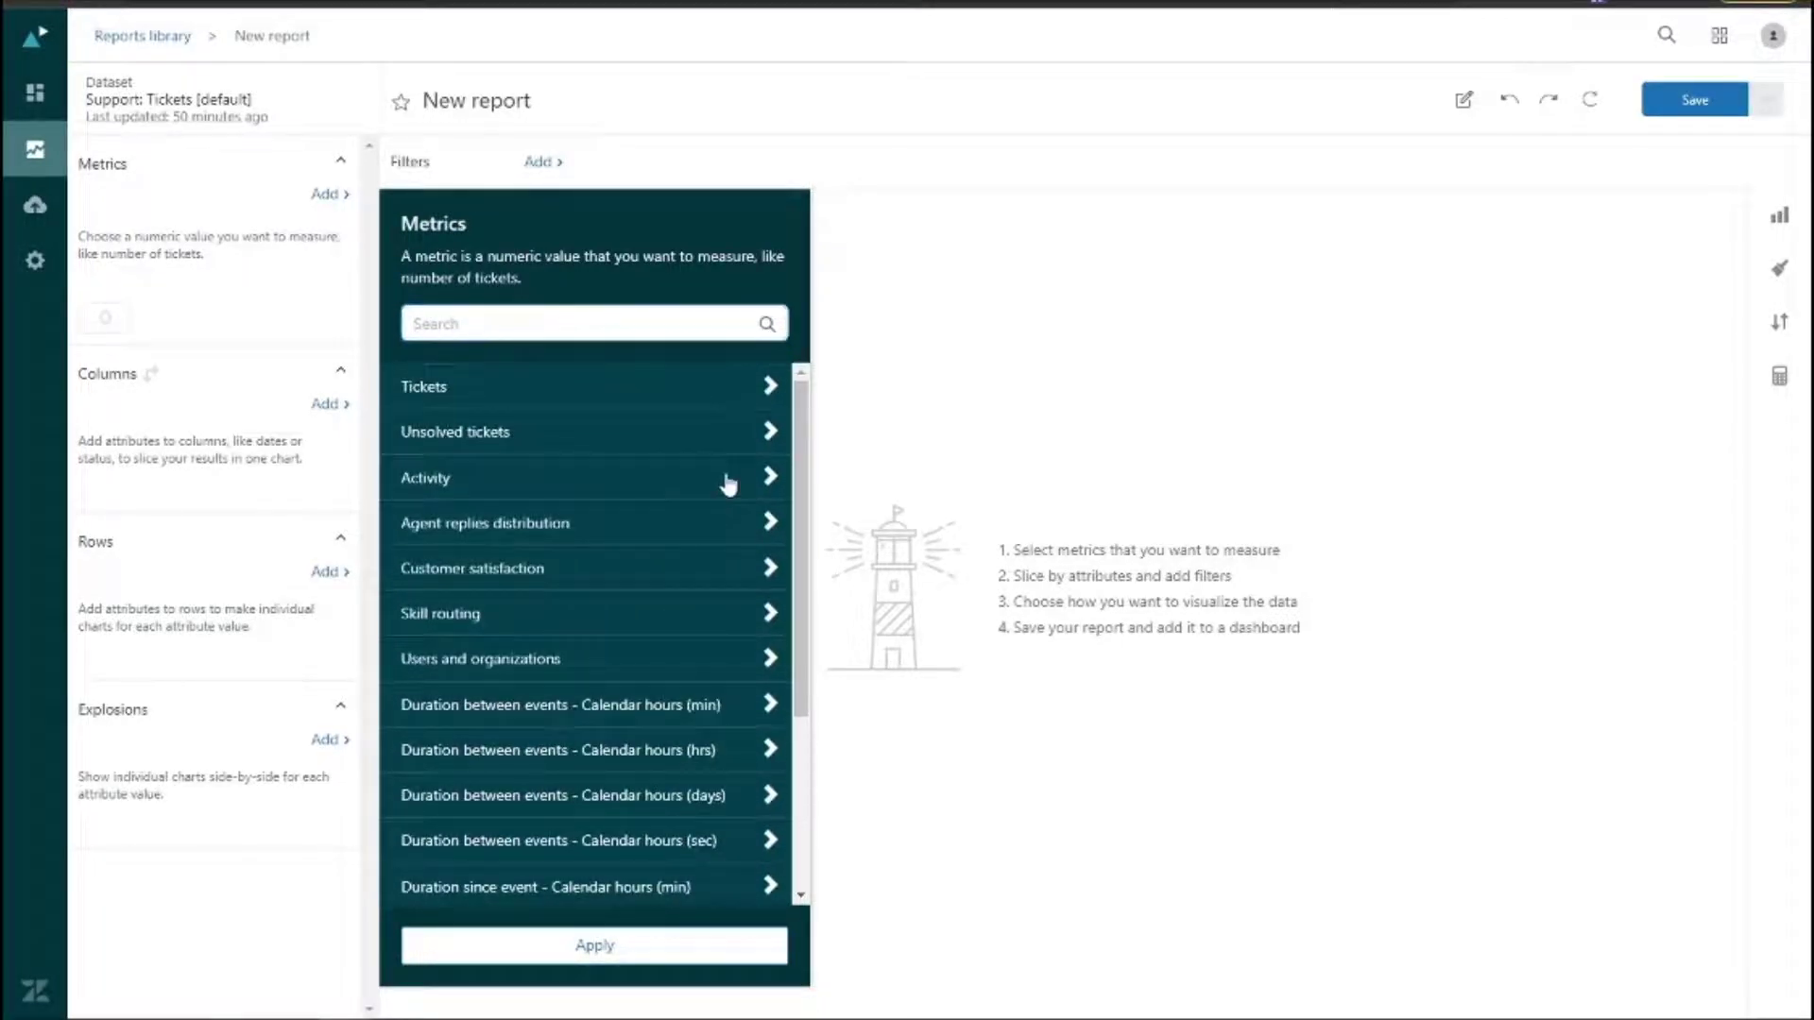
{"action": "left_click", "coordinate": [562, 324]}
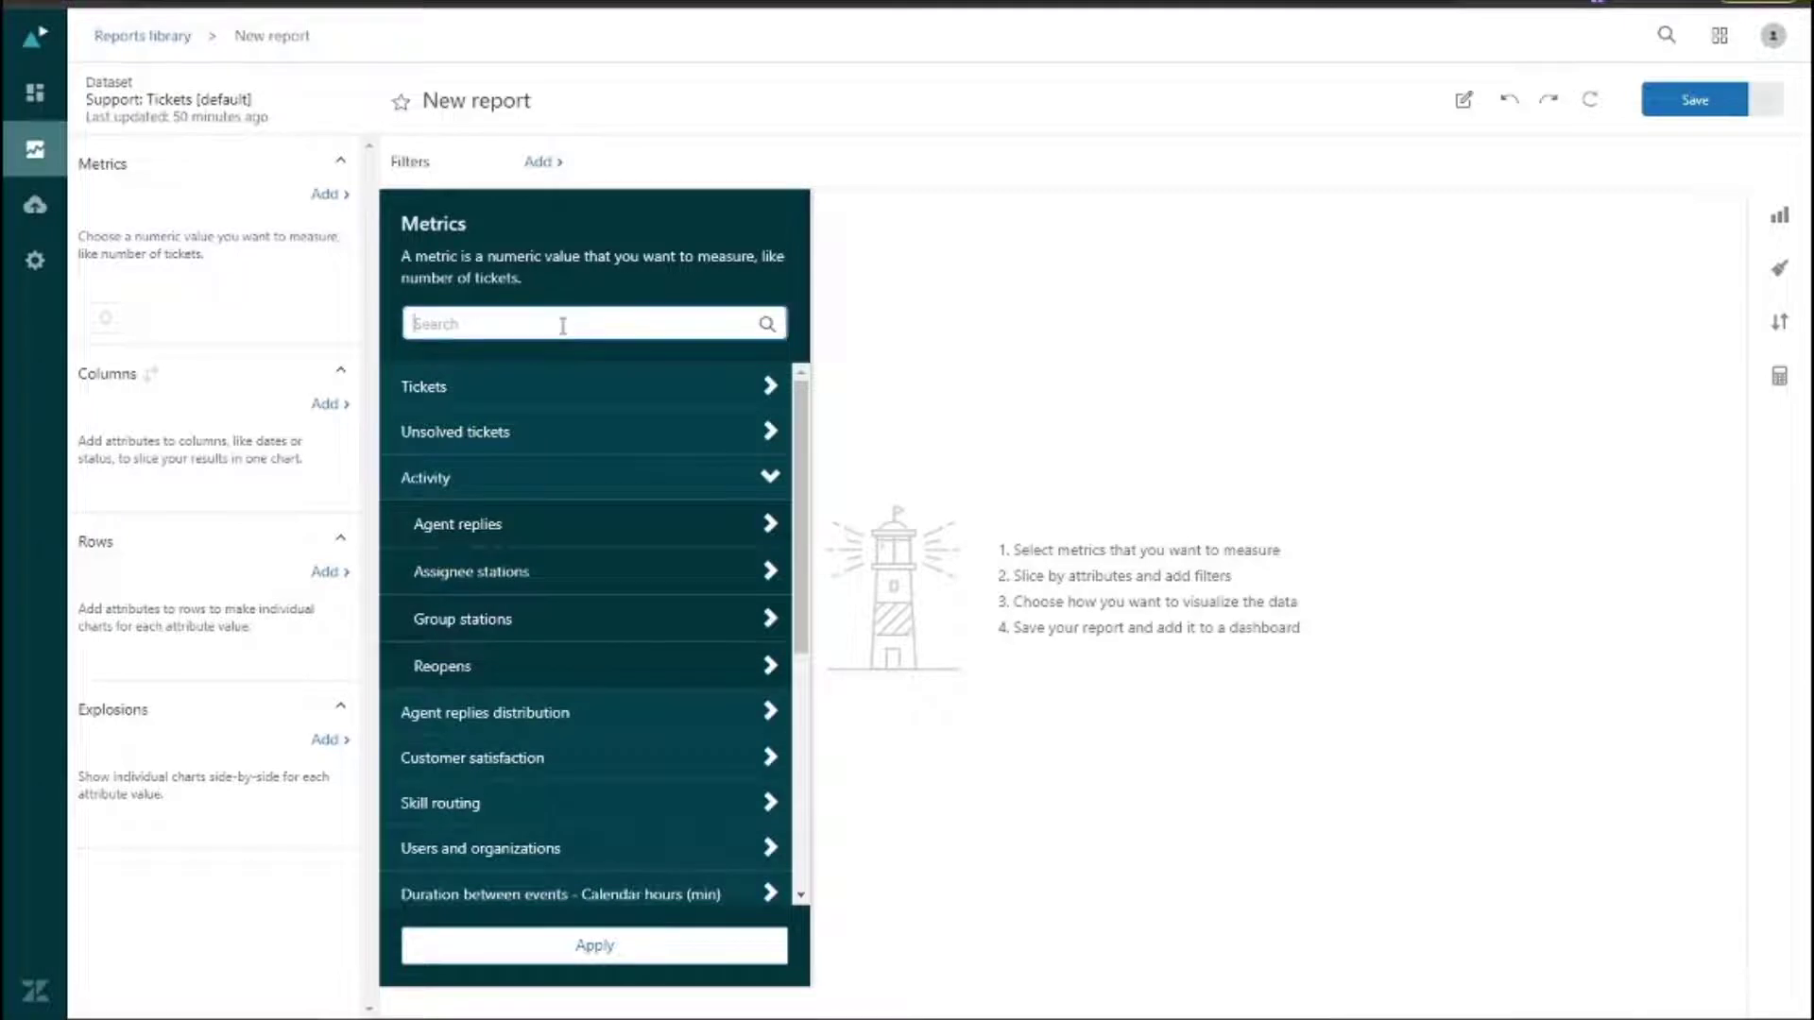
{"action": "type", "text": "solved"}
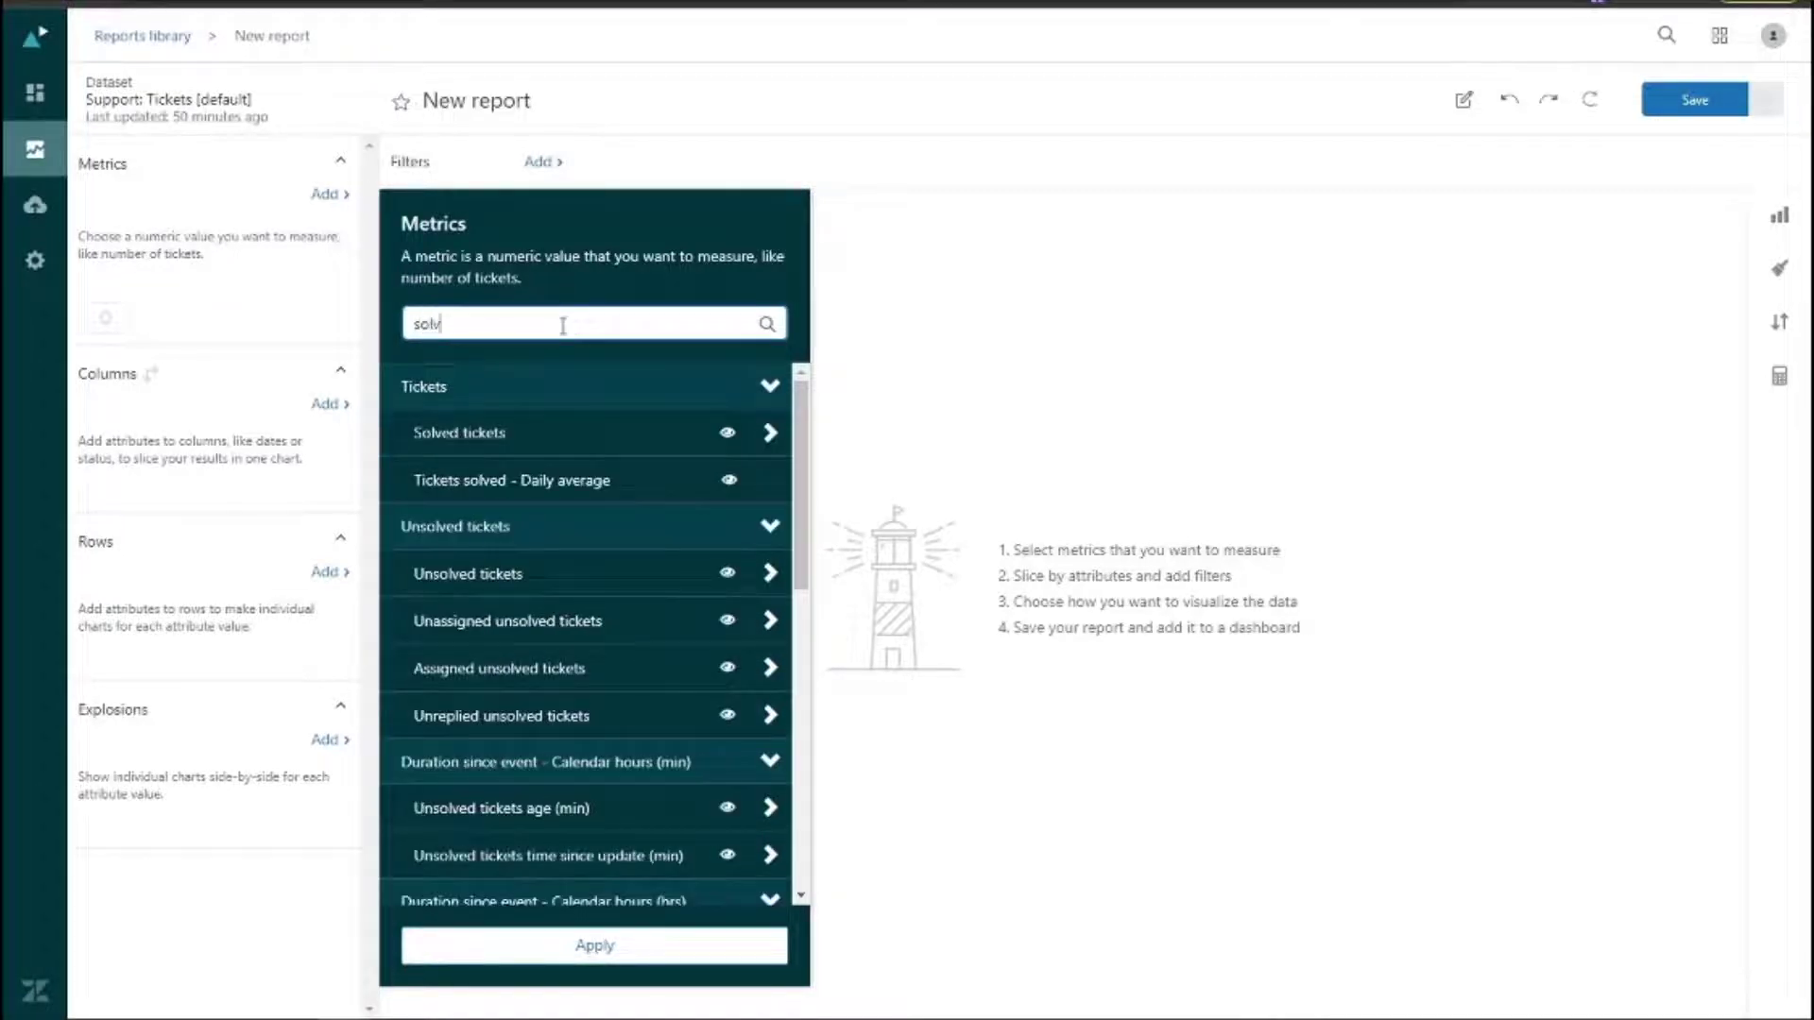
{"action": "left_click", "coordinate": [570, 450]}
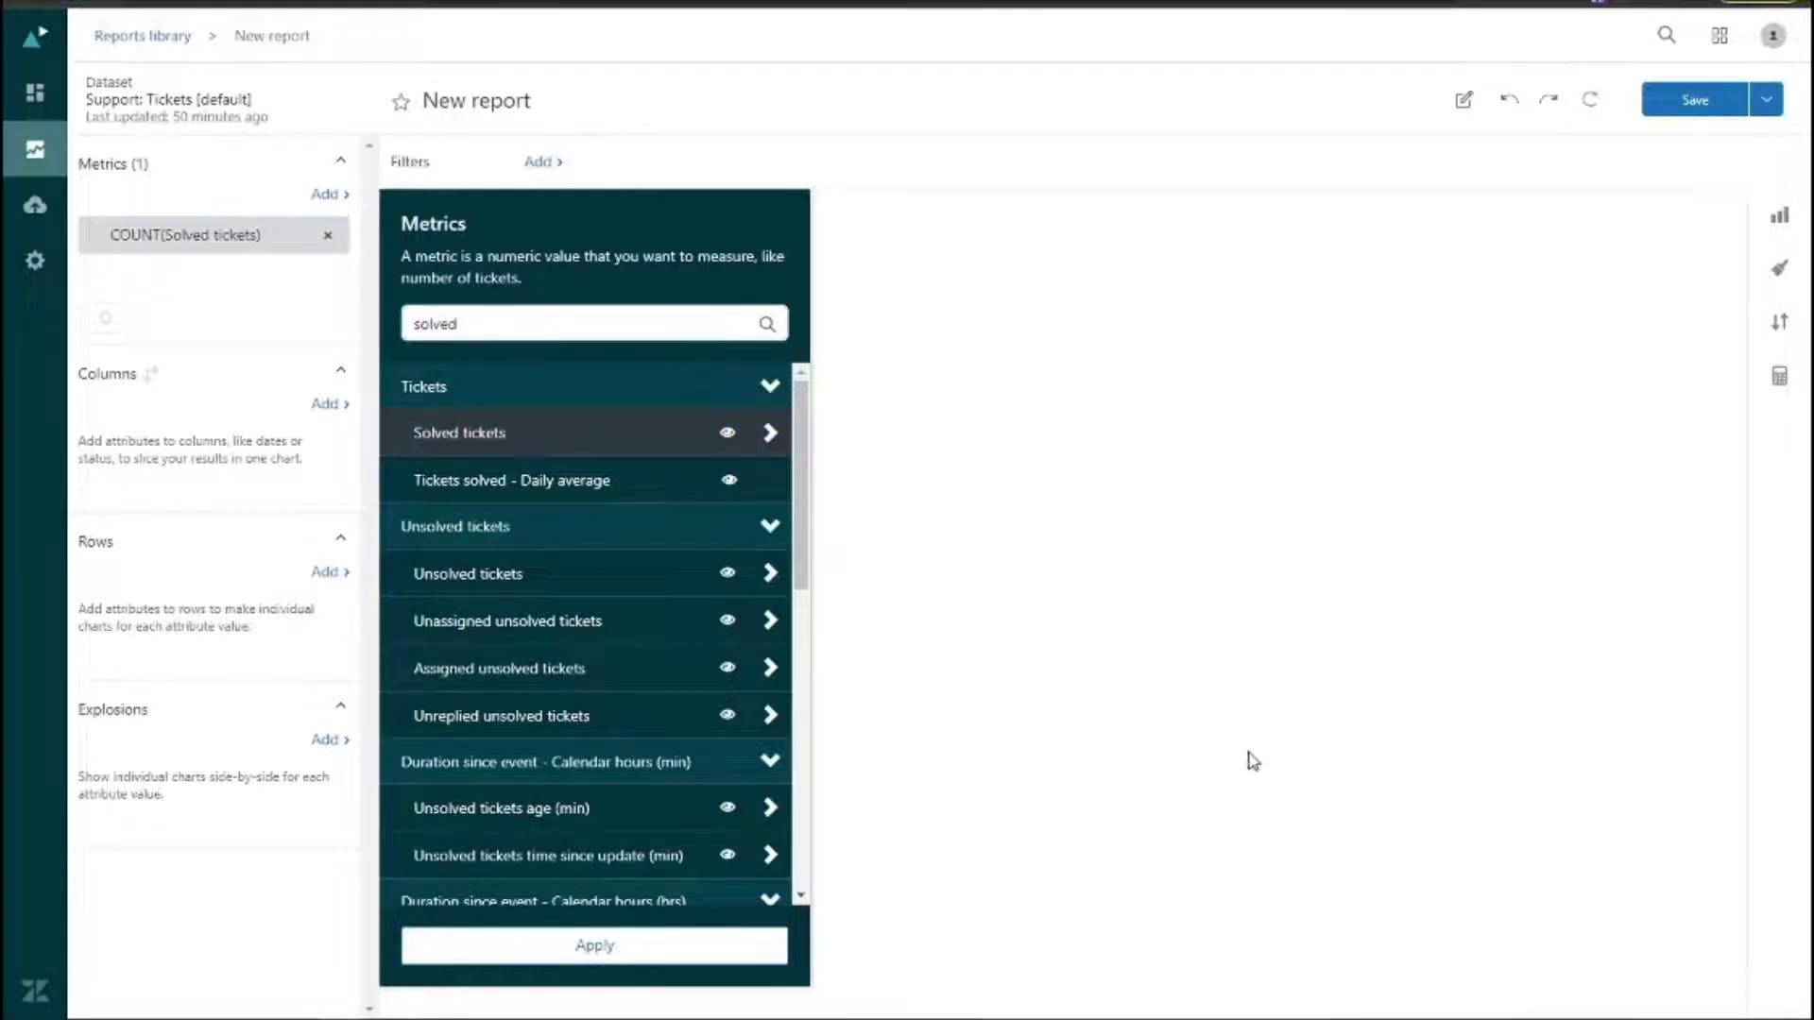
{"action": "left_click", "coordinate": [1341, 805]}
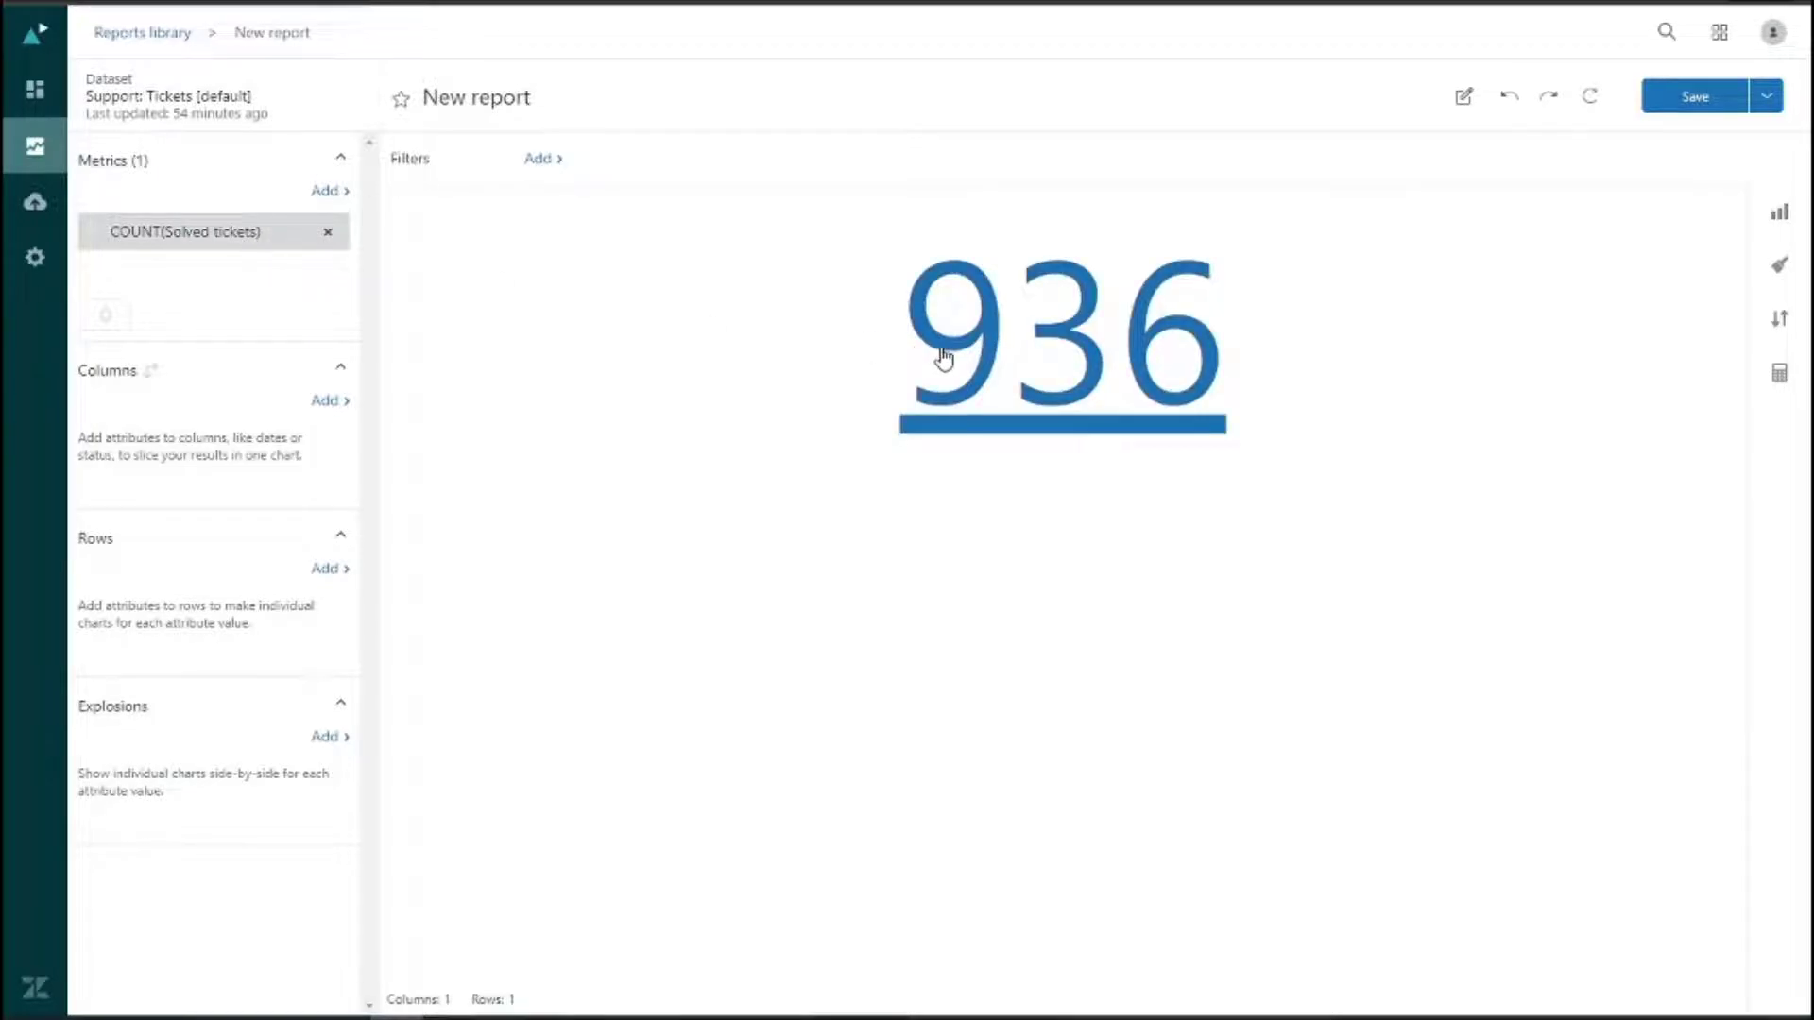
- Find Ticket group with the search term "gro" and add it as a report filter
{"action": "left_click", "coordinate": [551, 168]}
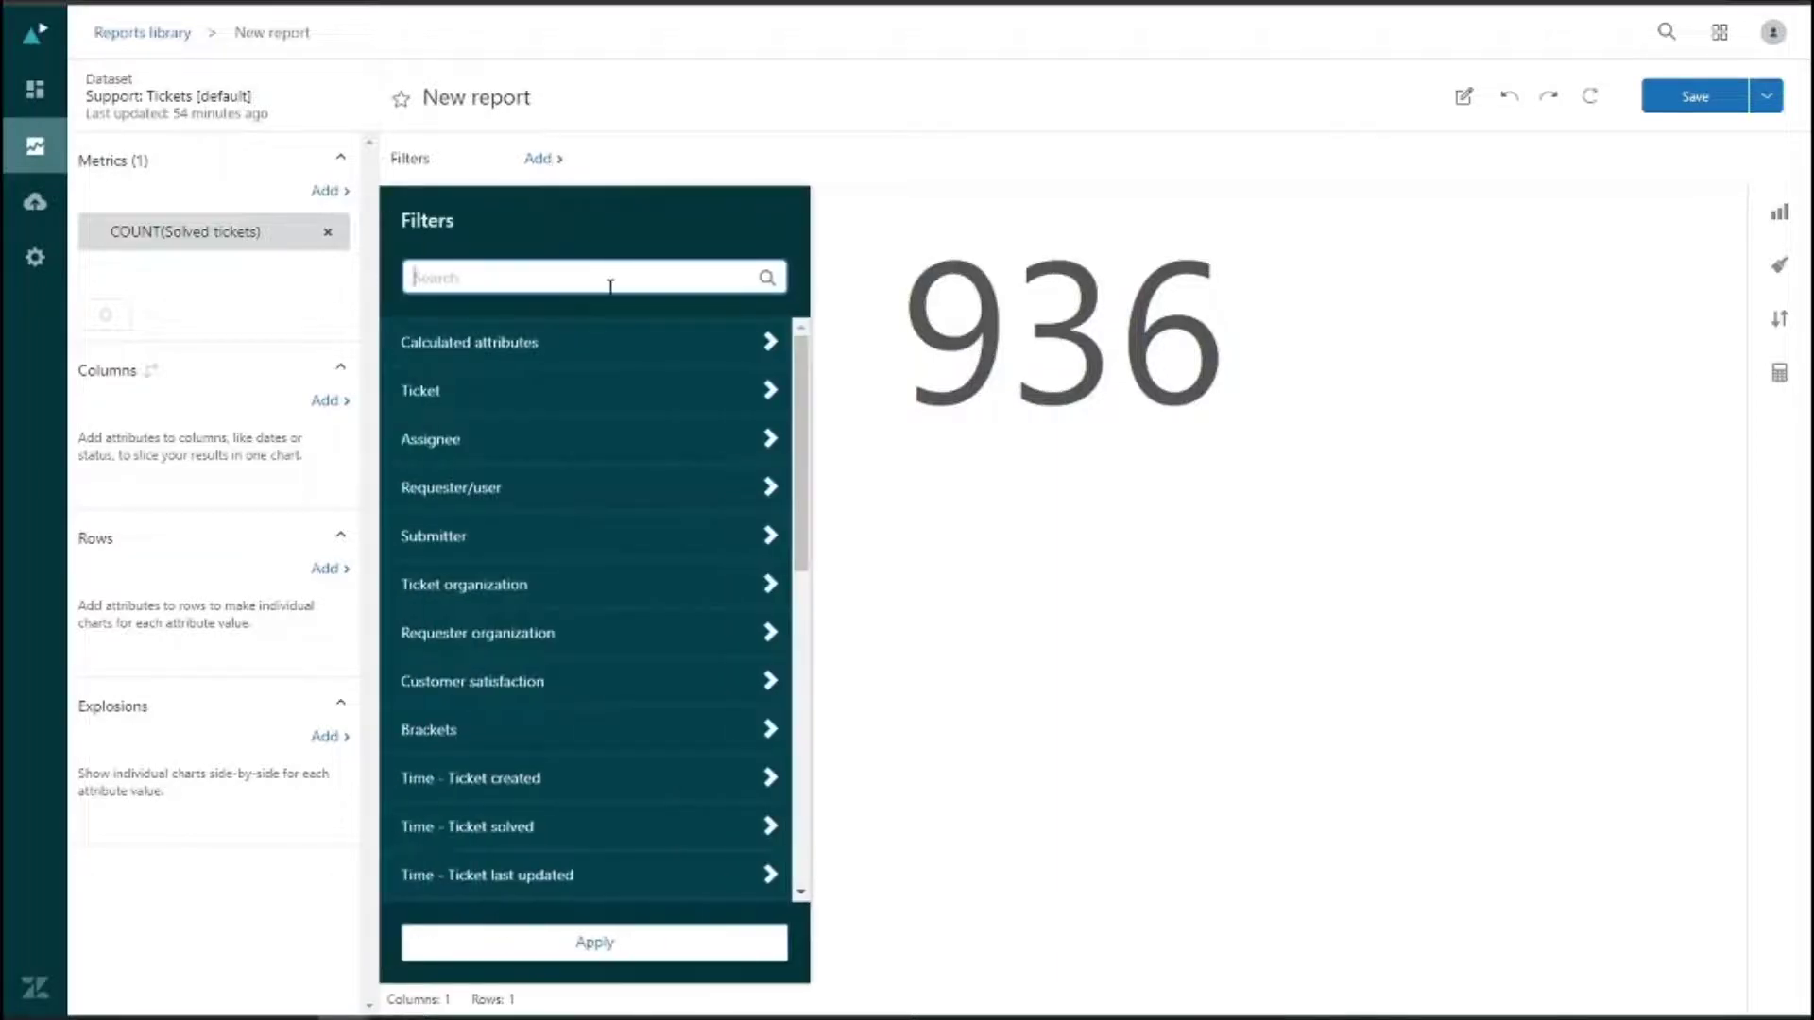
{"action": "type", "text": "gro"}
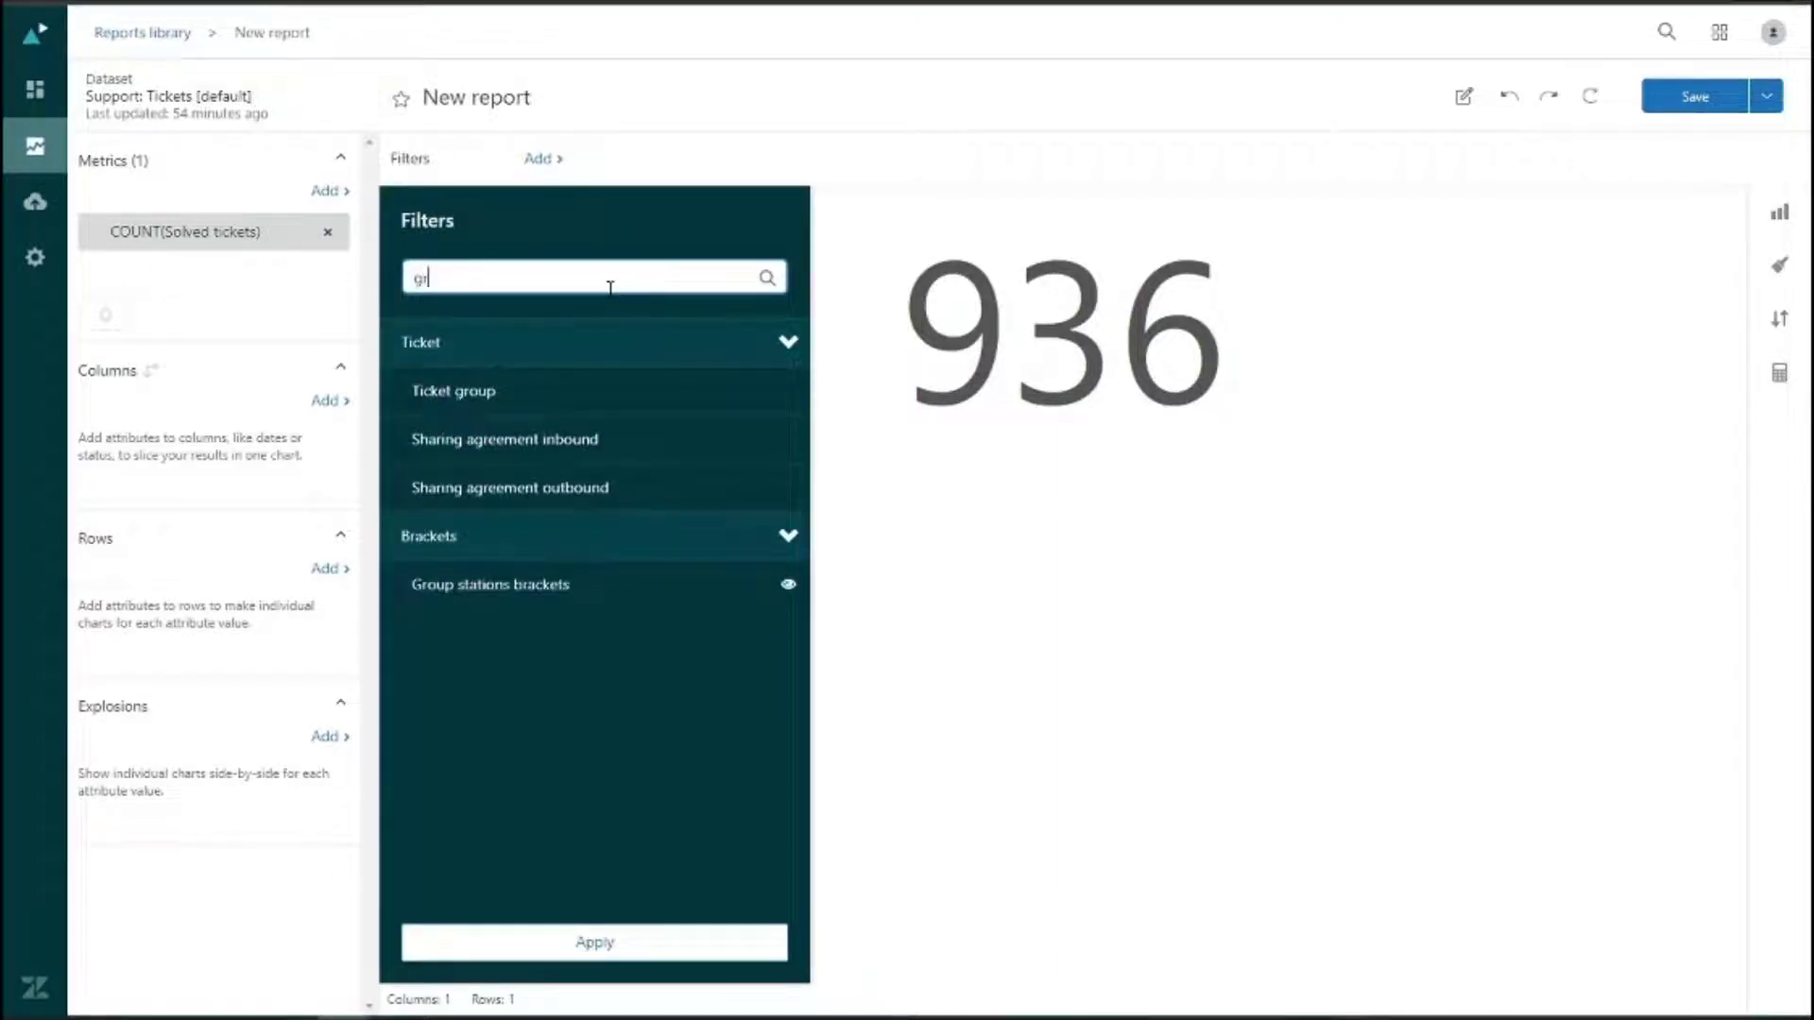
{"action": "left_click", "coordinate": [597, 393]}
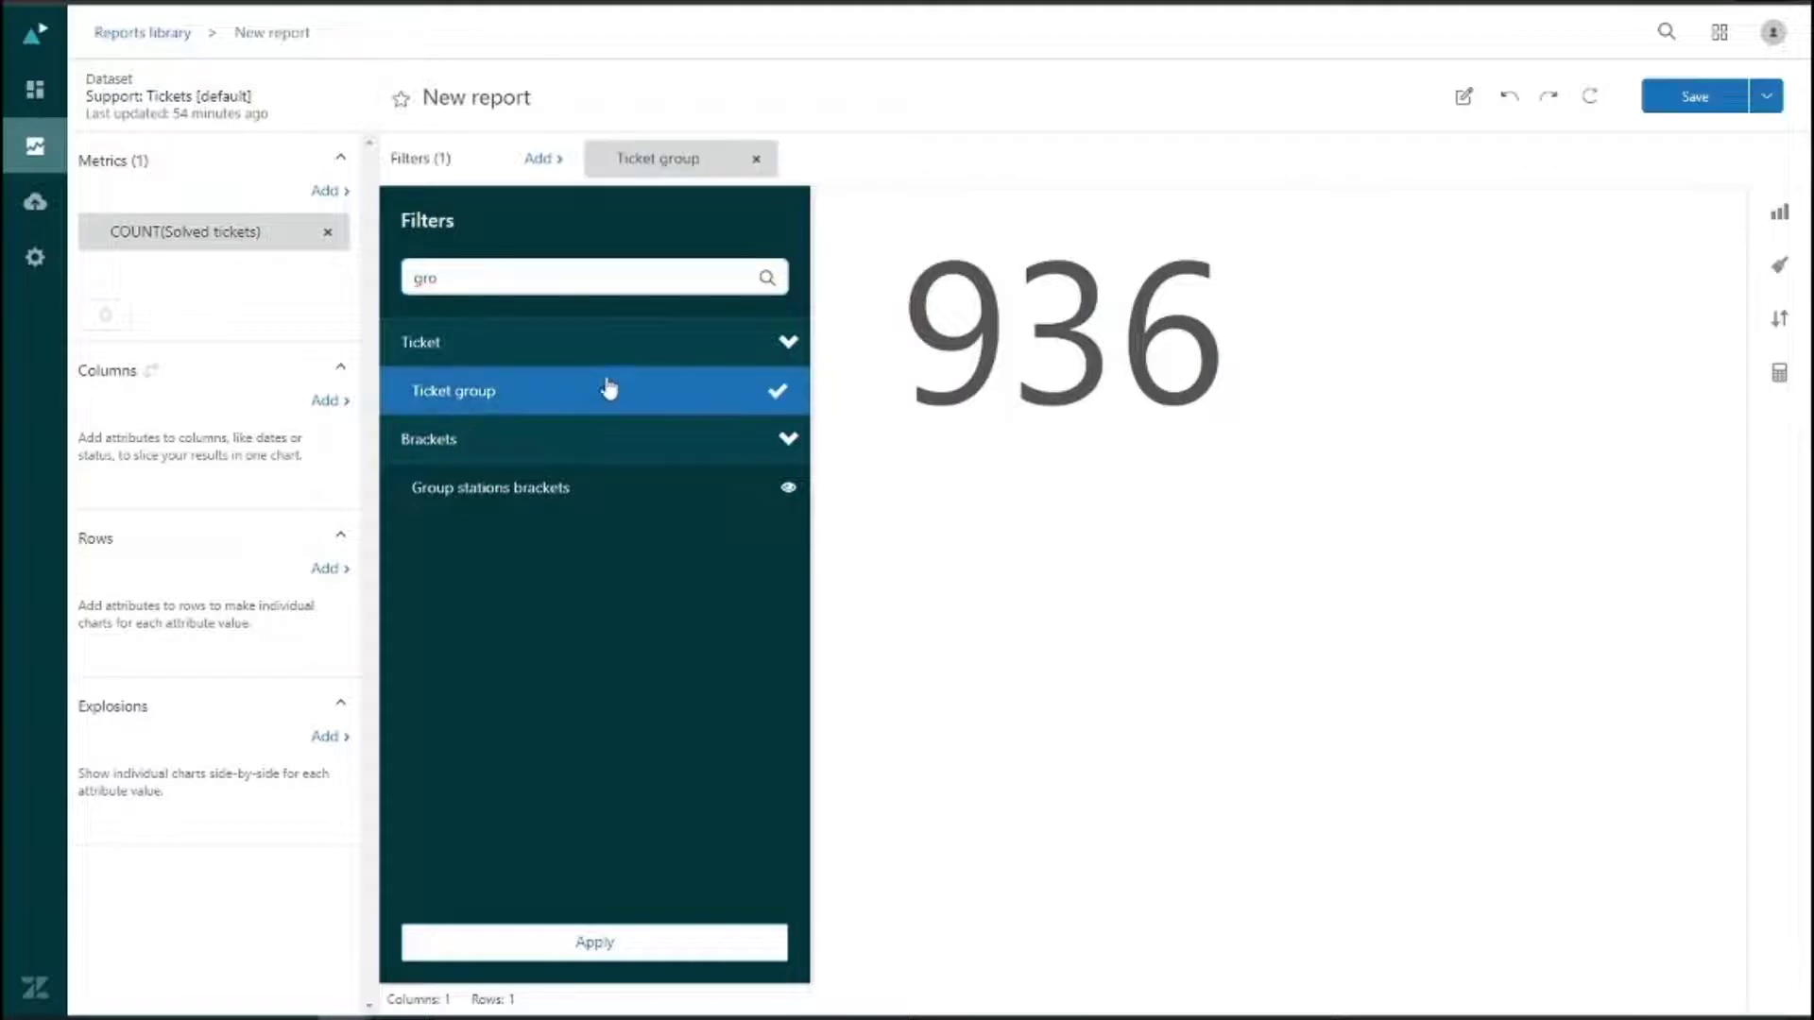
{"action": "left_click", "coordinate": [900, 124]}
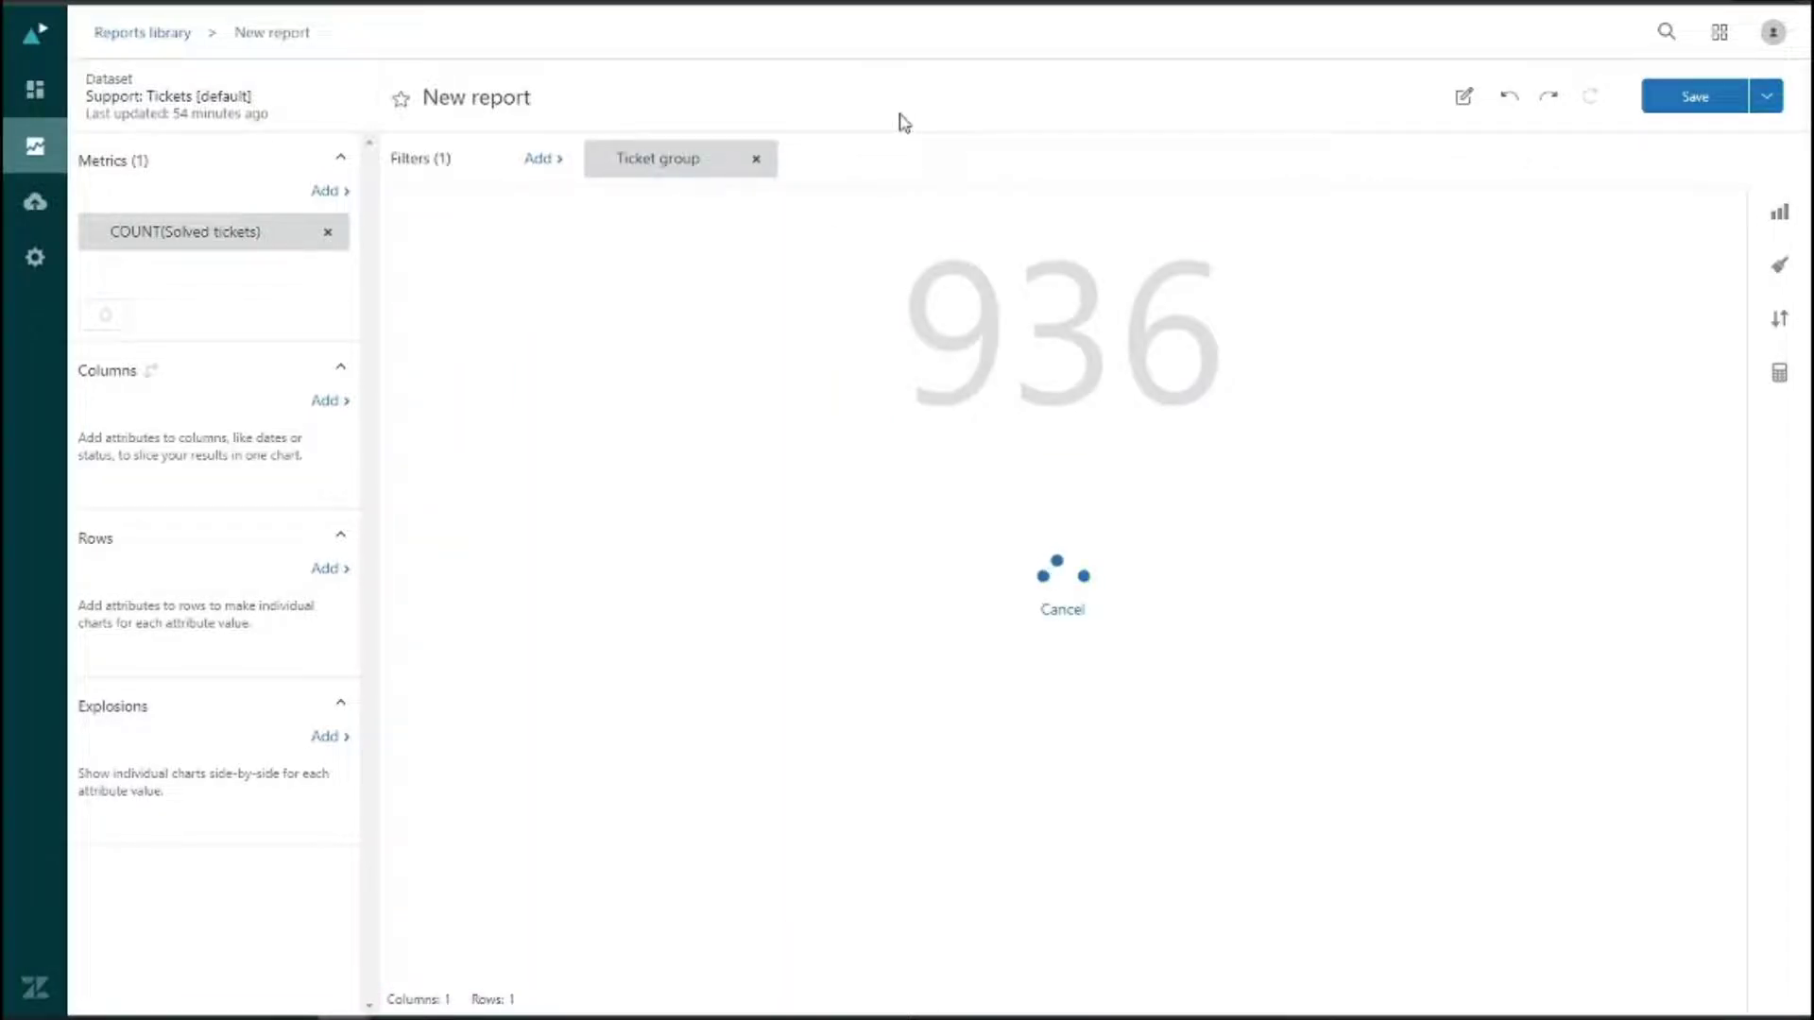
- Restrict the Ticket group filter to the Support group as a selected value and apply it
{"action": "left_click", "coordinate": [675, 180]}
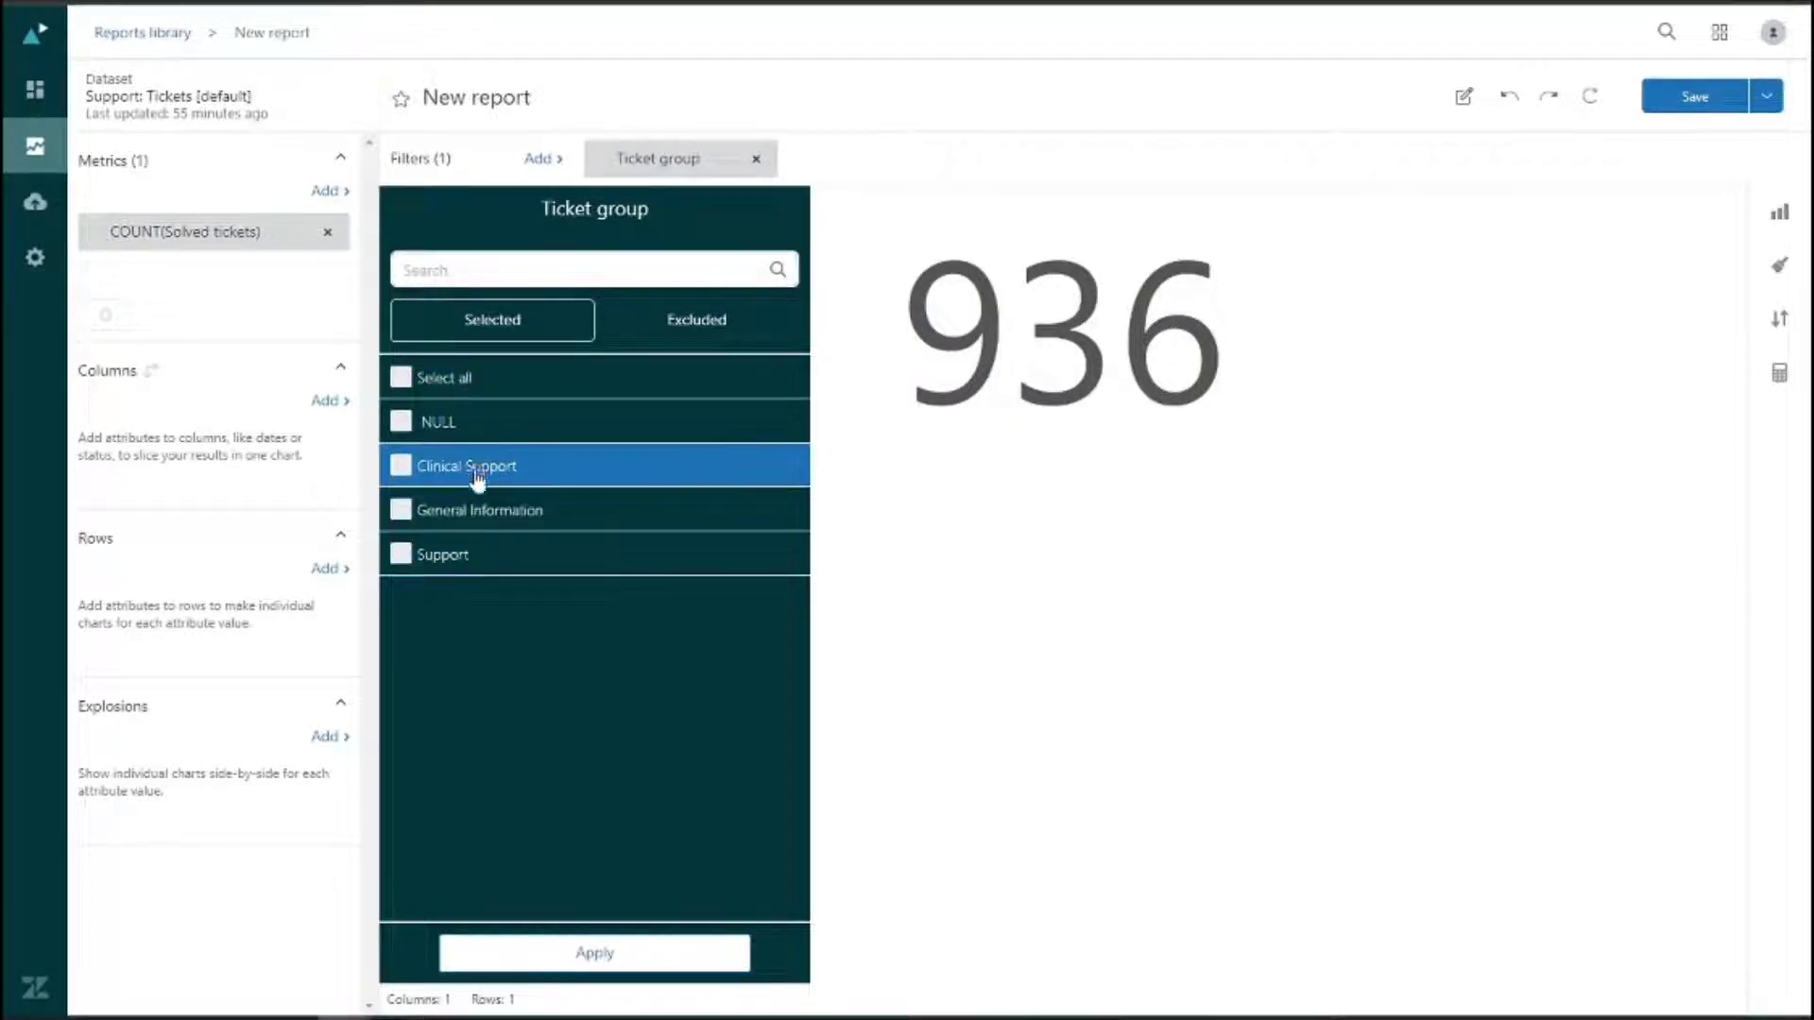
{"action": "left_click", "coordinate": [408, 558]}
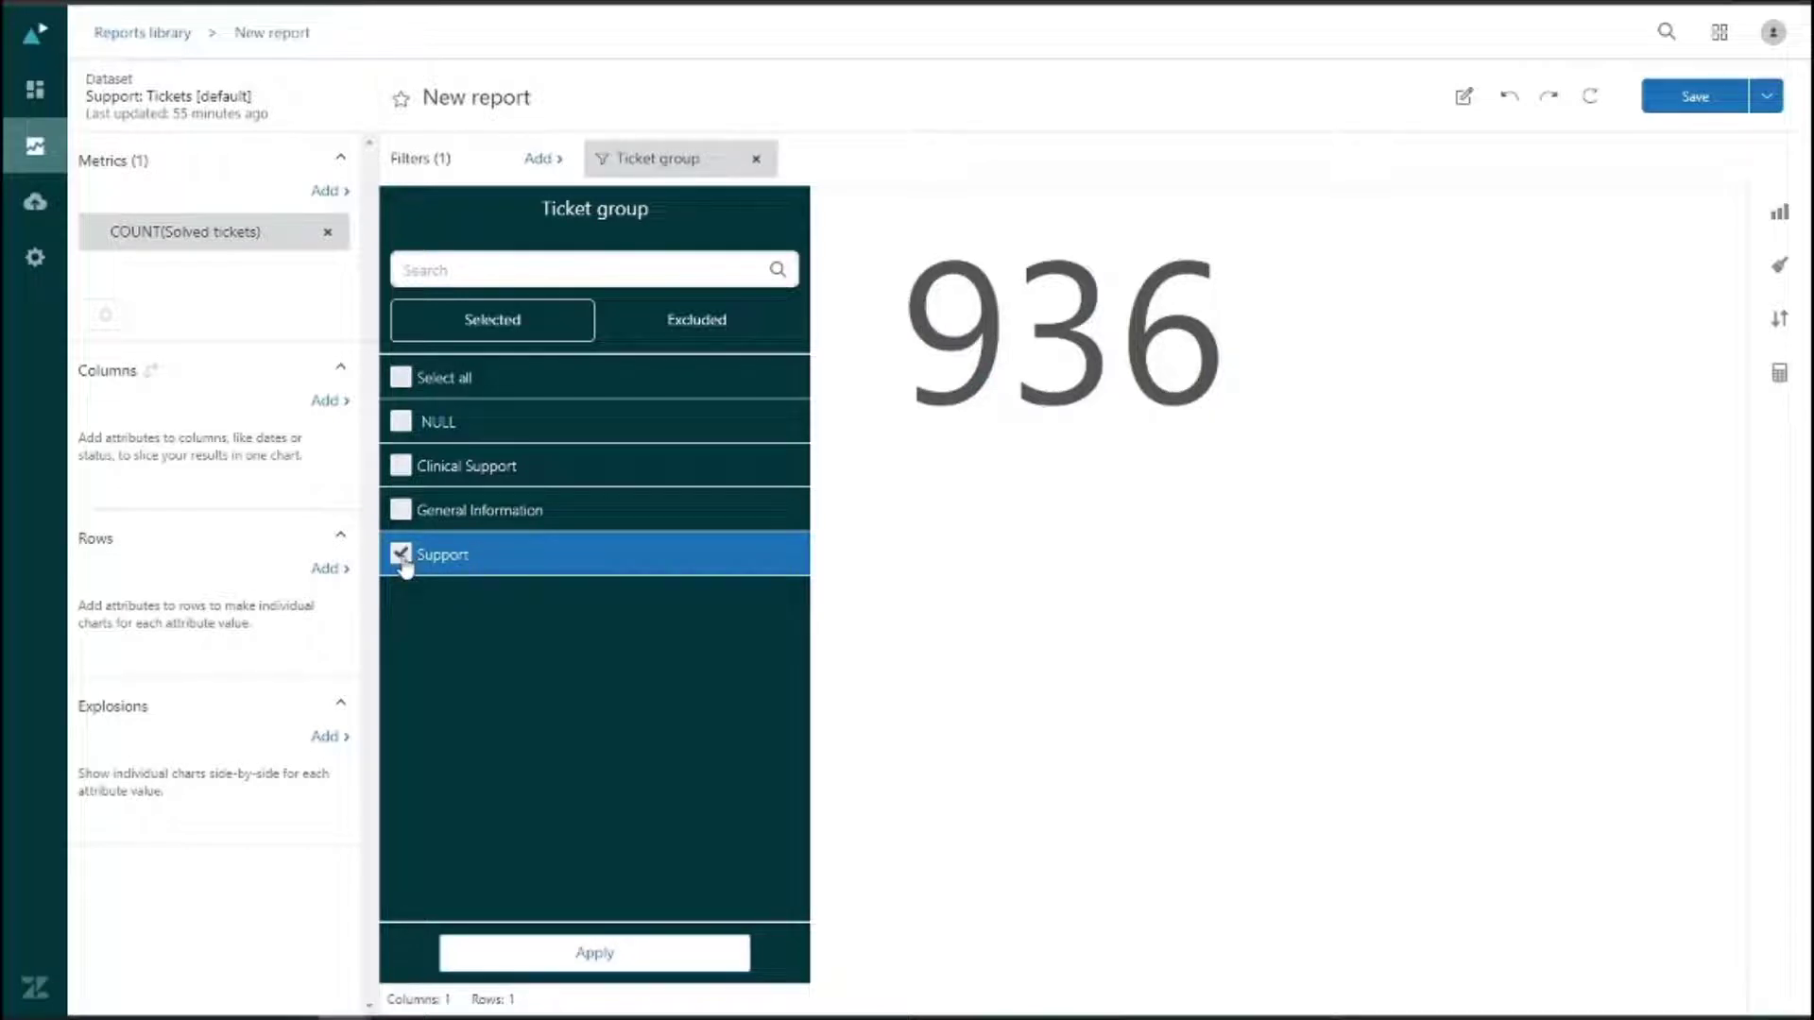
{"action": "left_click", "coordinate": [679, 325]}
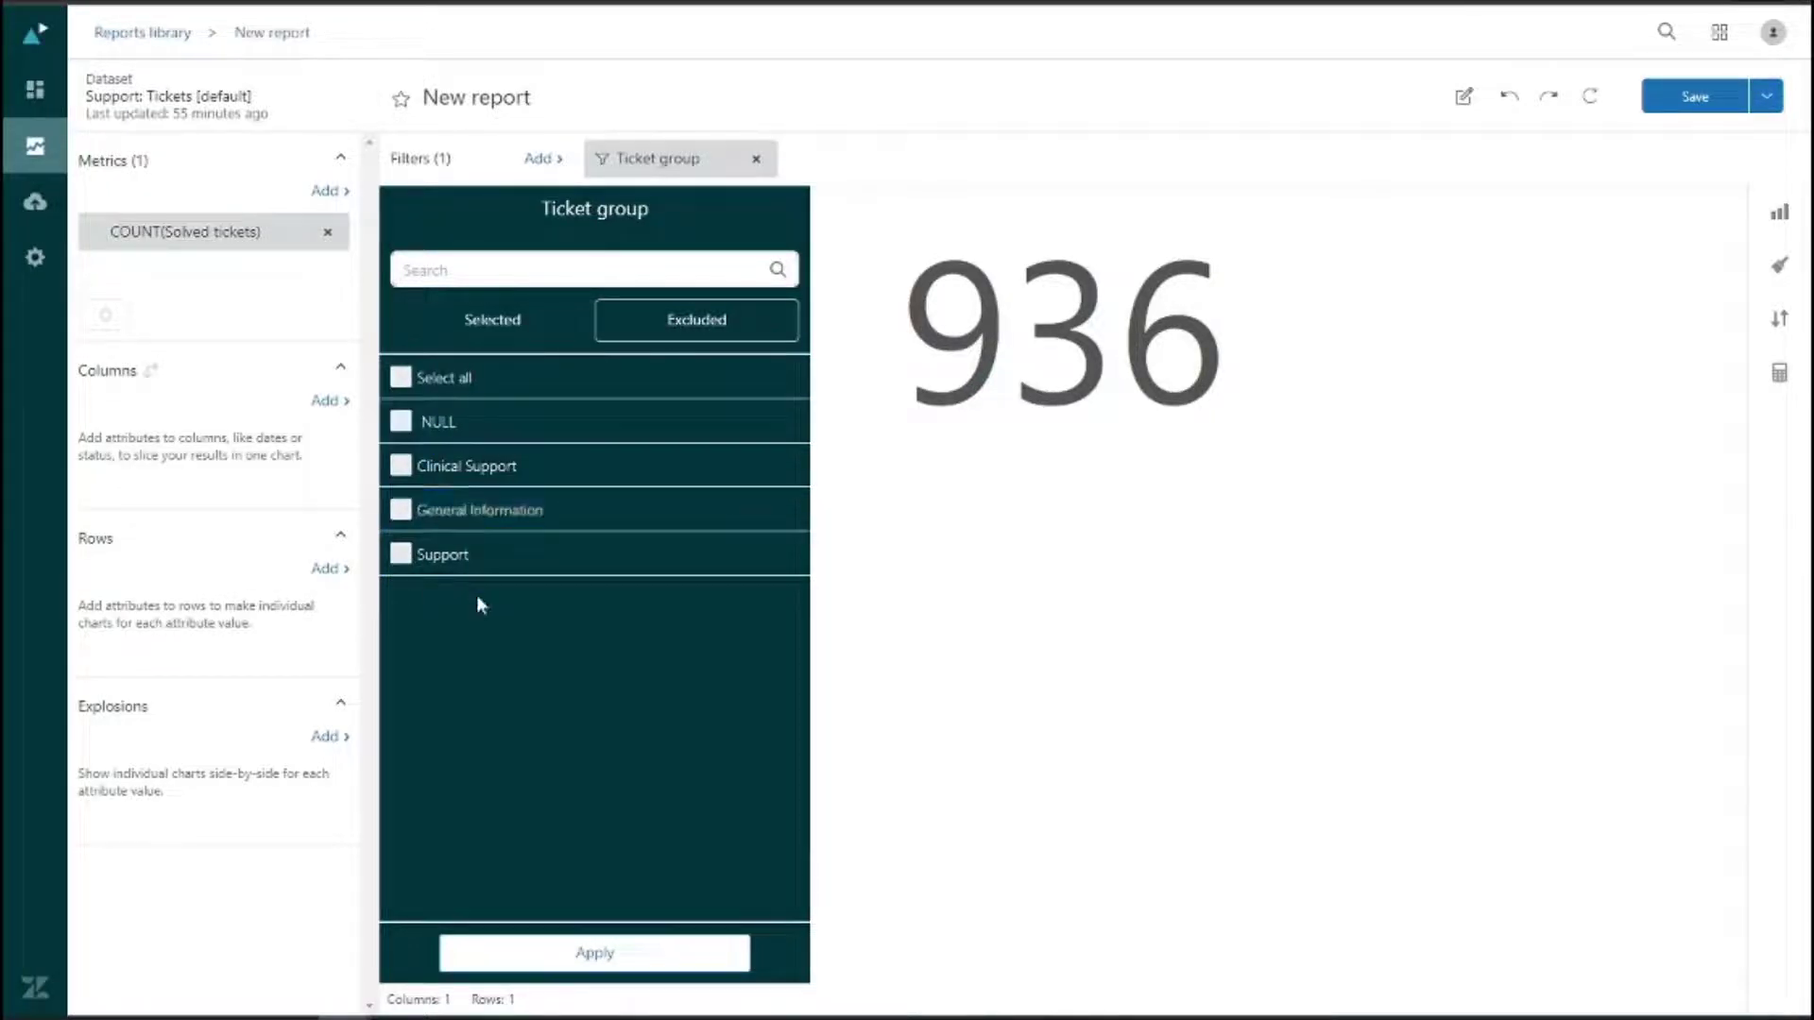
{"action": "left_click", "coordinate": [478, 324]}
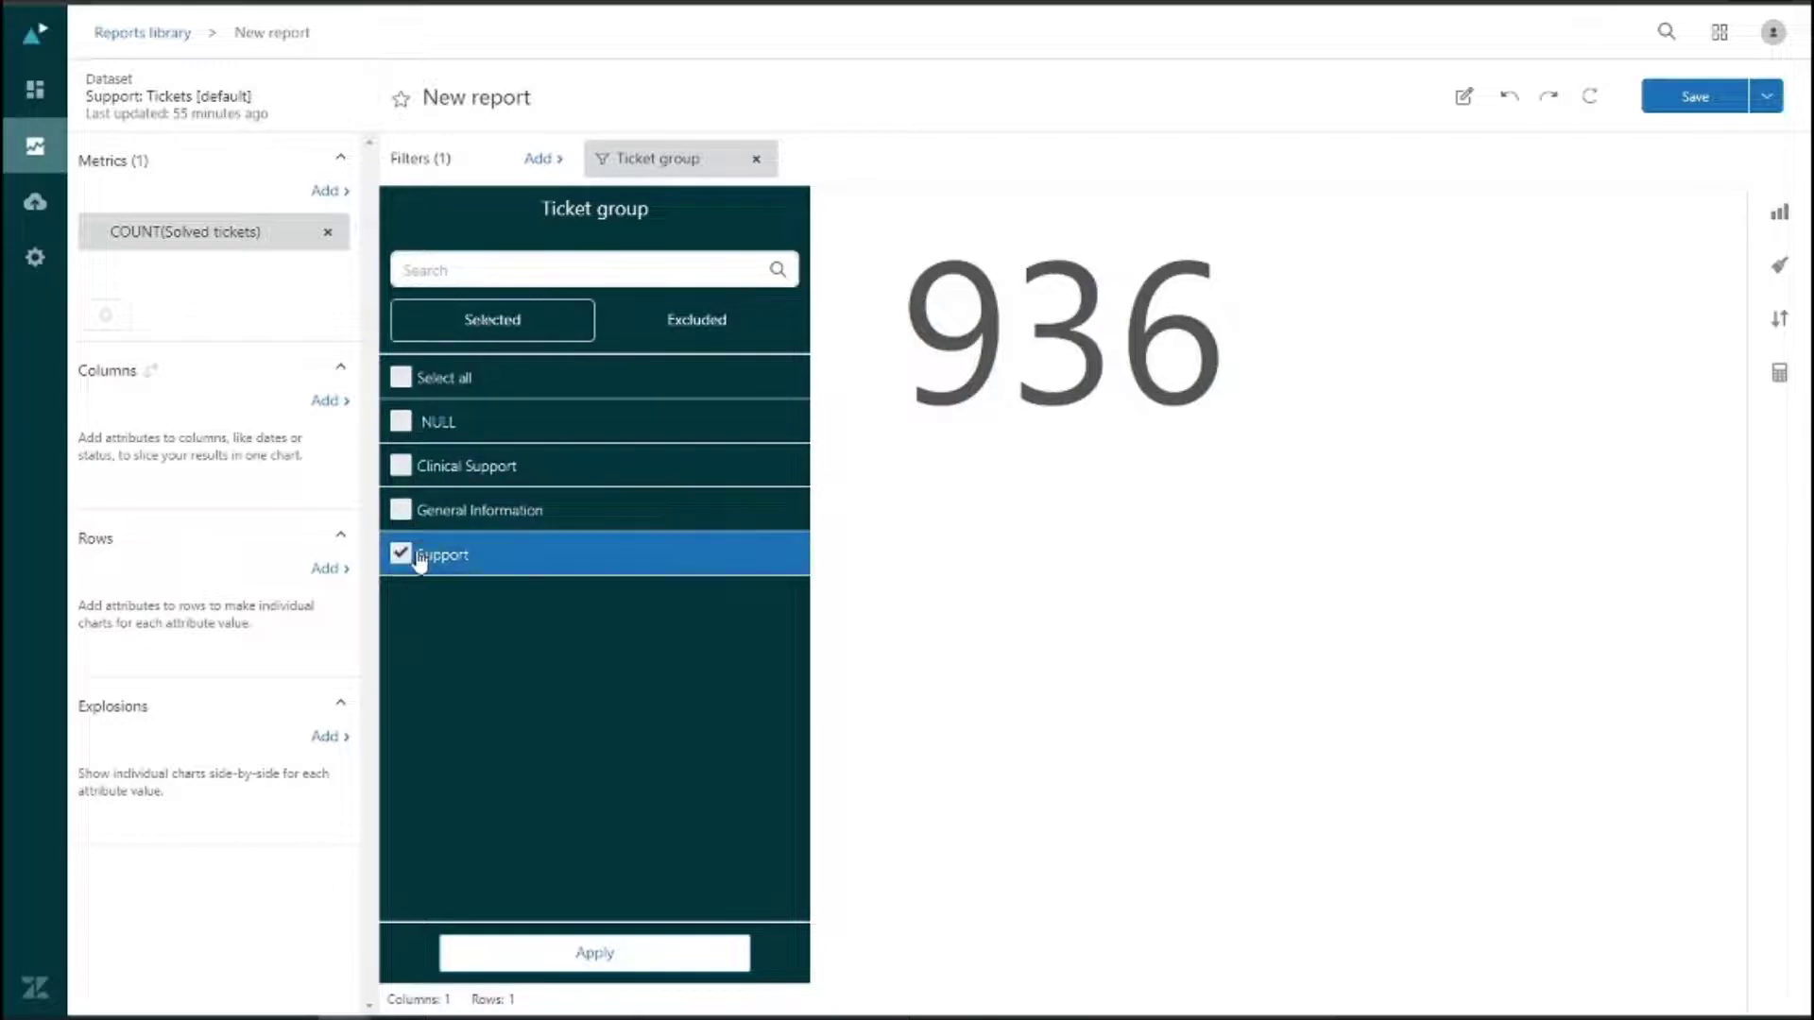
{"action": "left_click", "coordinate": [638, 954]}
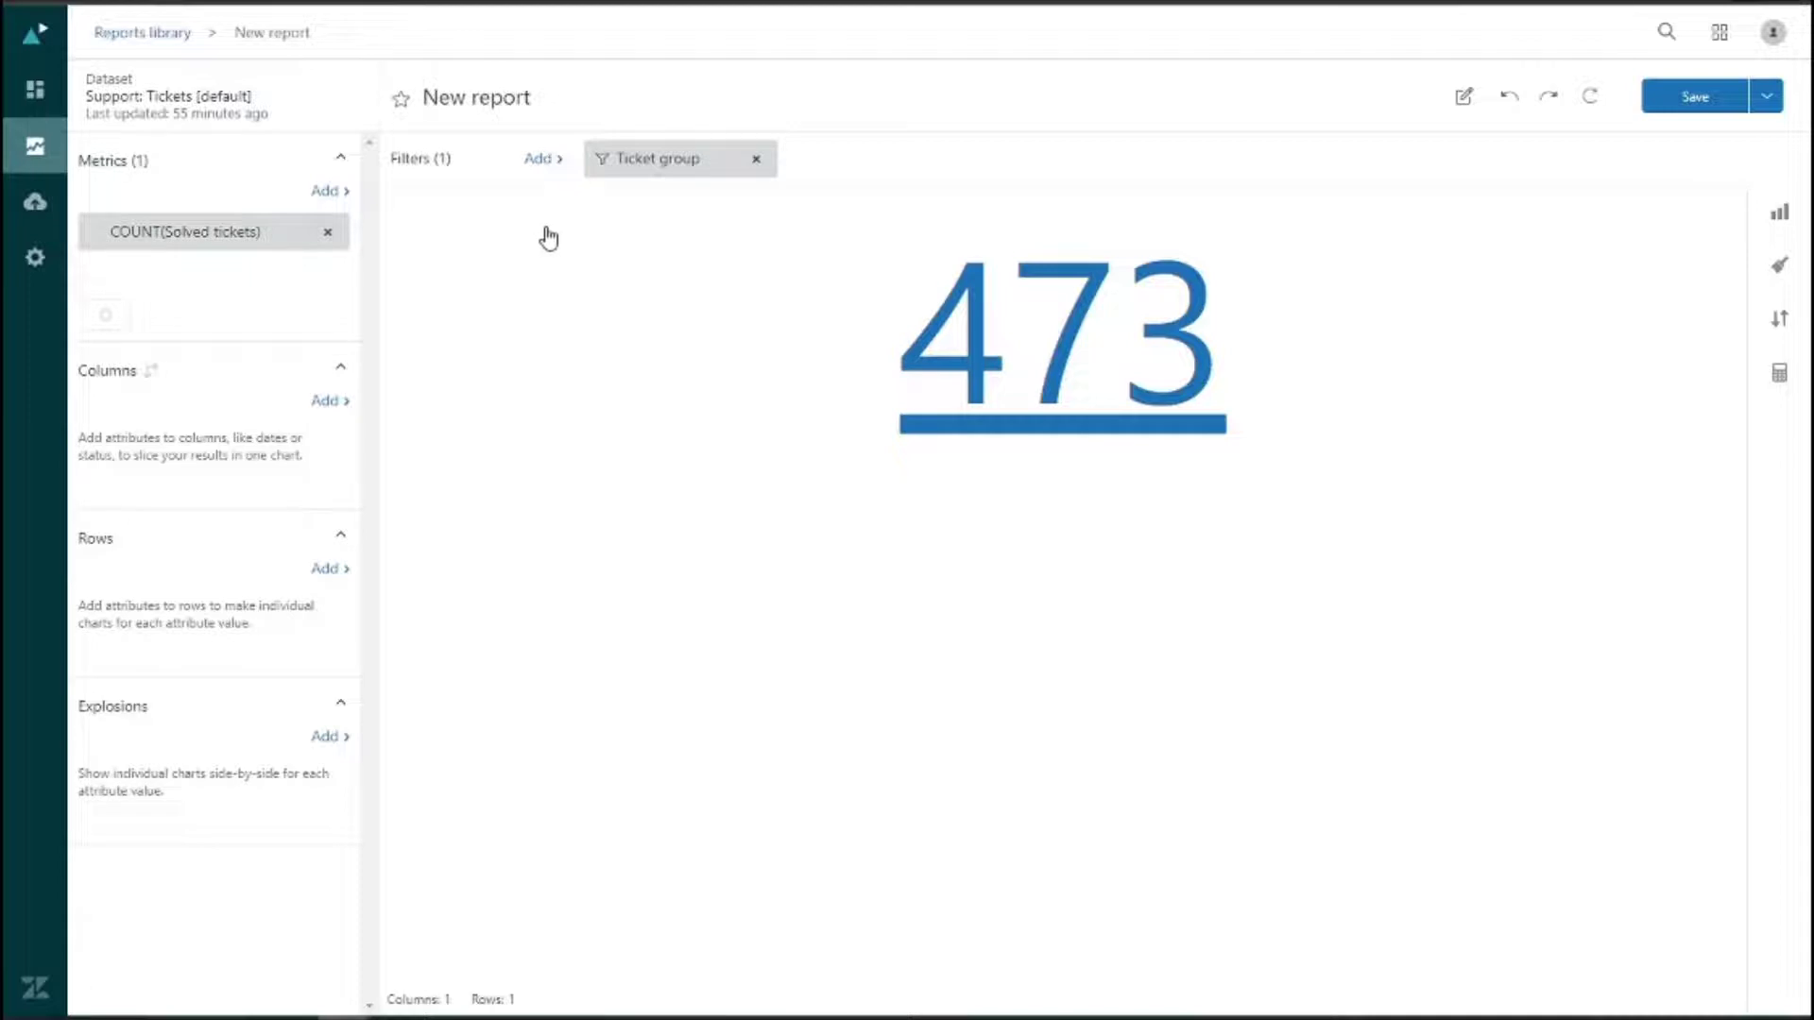
- Find Ticket priority with the search term "prio" and add it as a report filter
{"action": "left_click", "coordinate": [540, 162]}
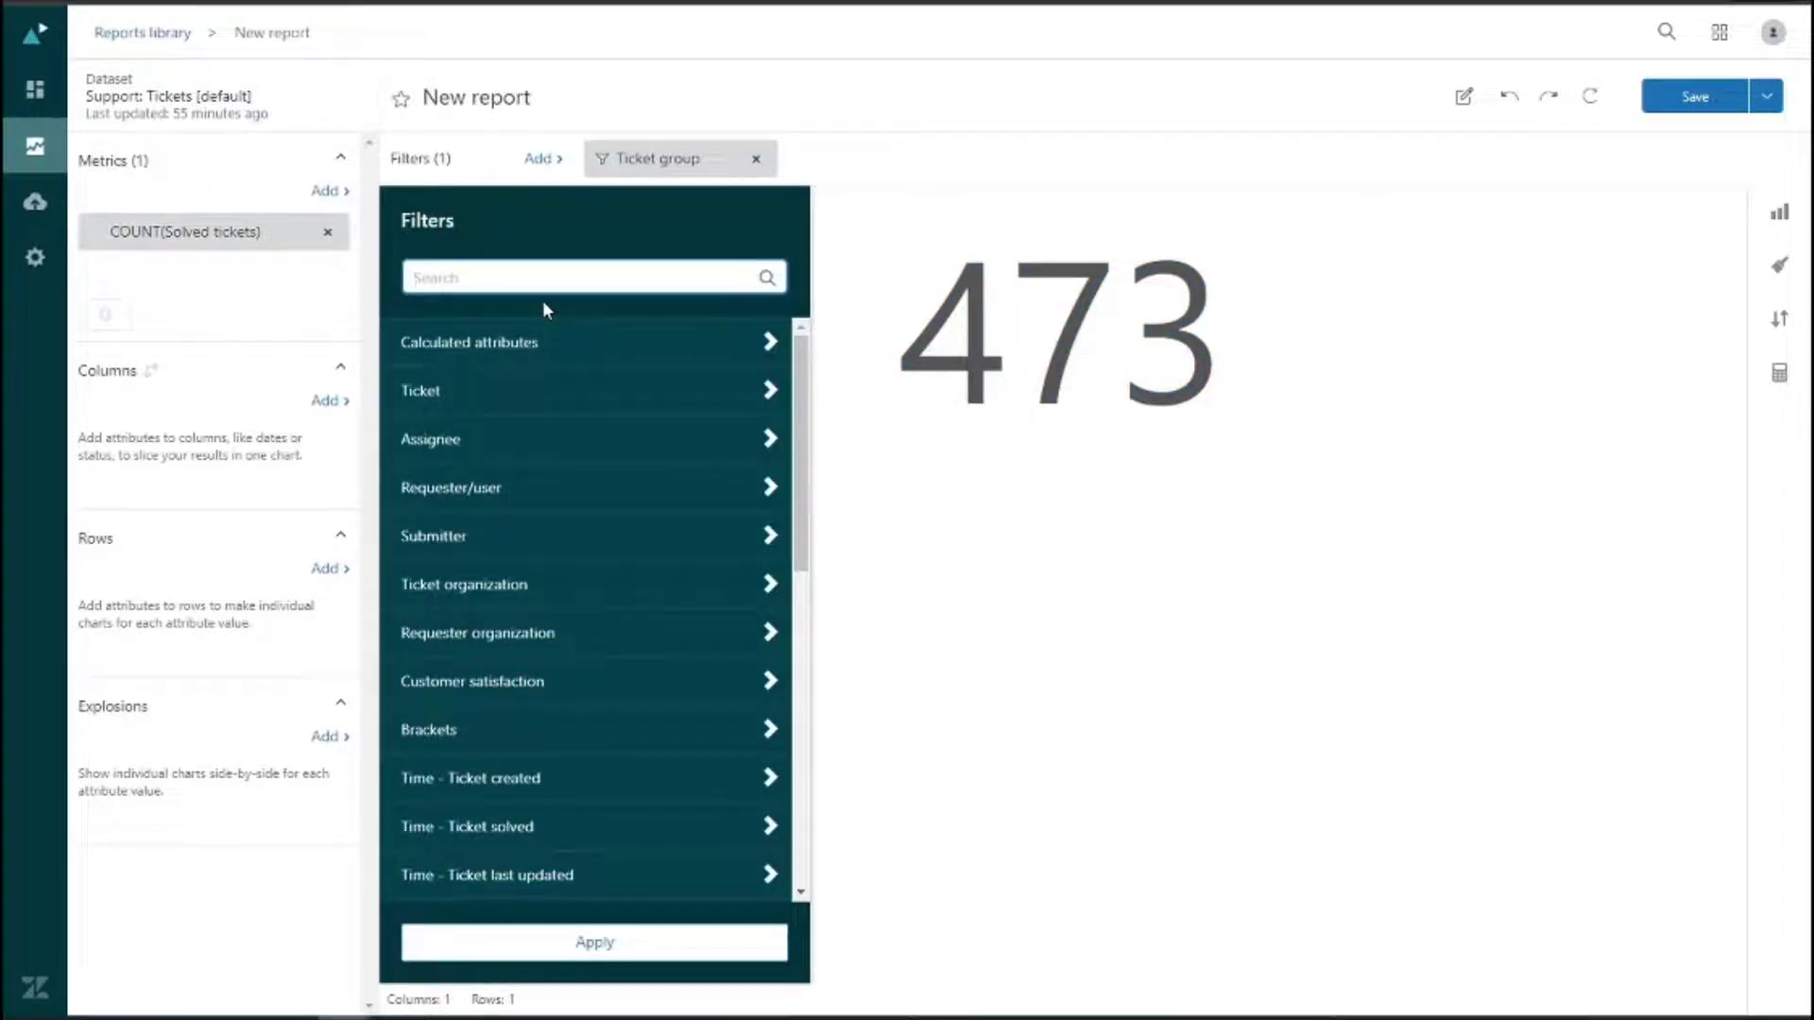
{"action": "type", "text": "prio"}
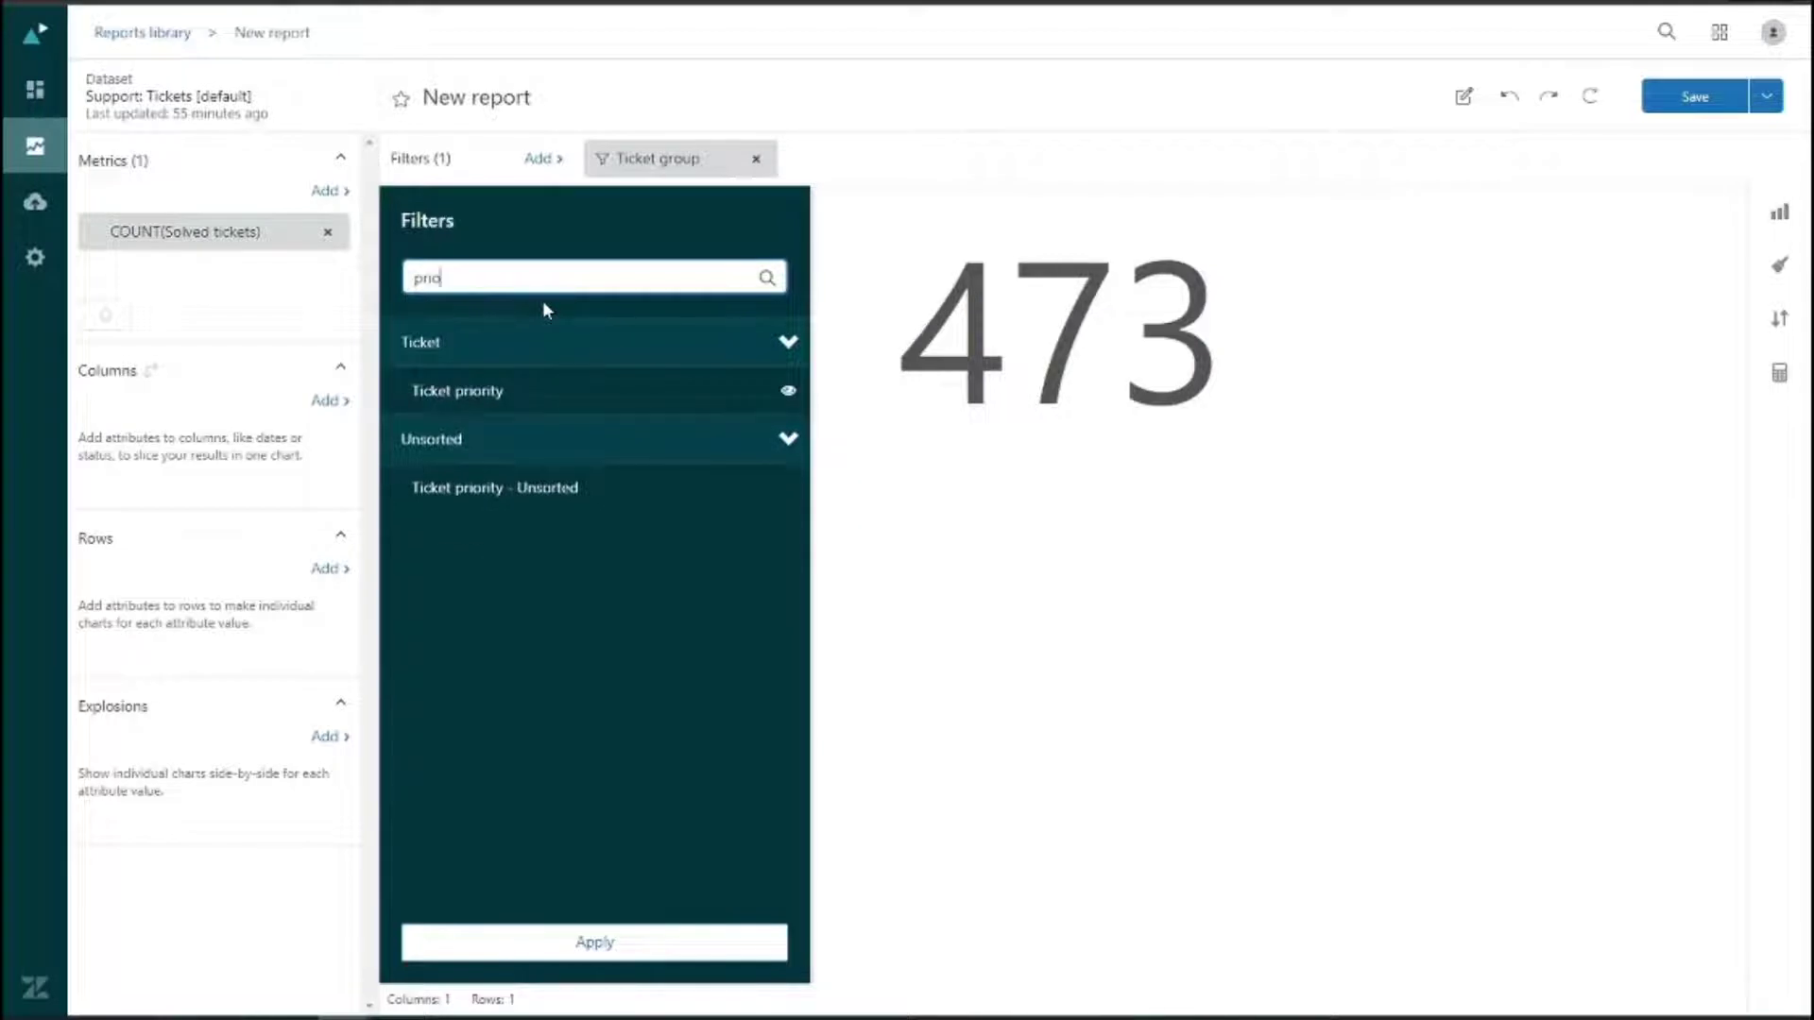
{"action": "left_click", "coordinate": [625, 389]}
{"action": "left_click", "coordinate": [962, 225]}
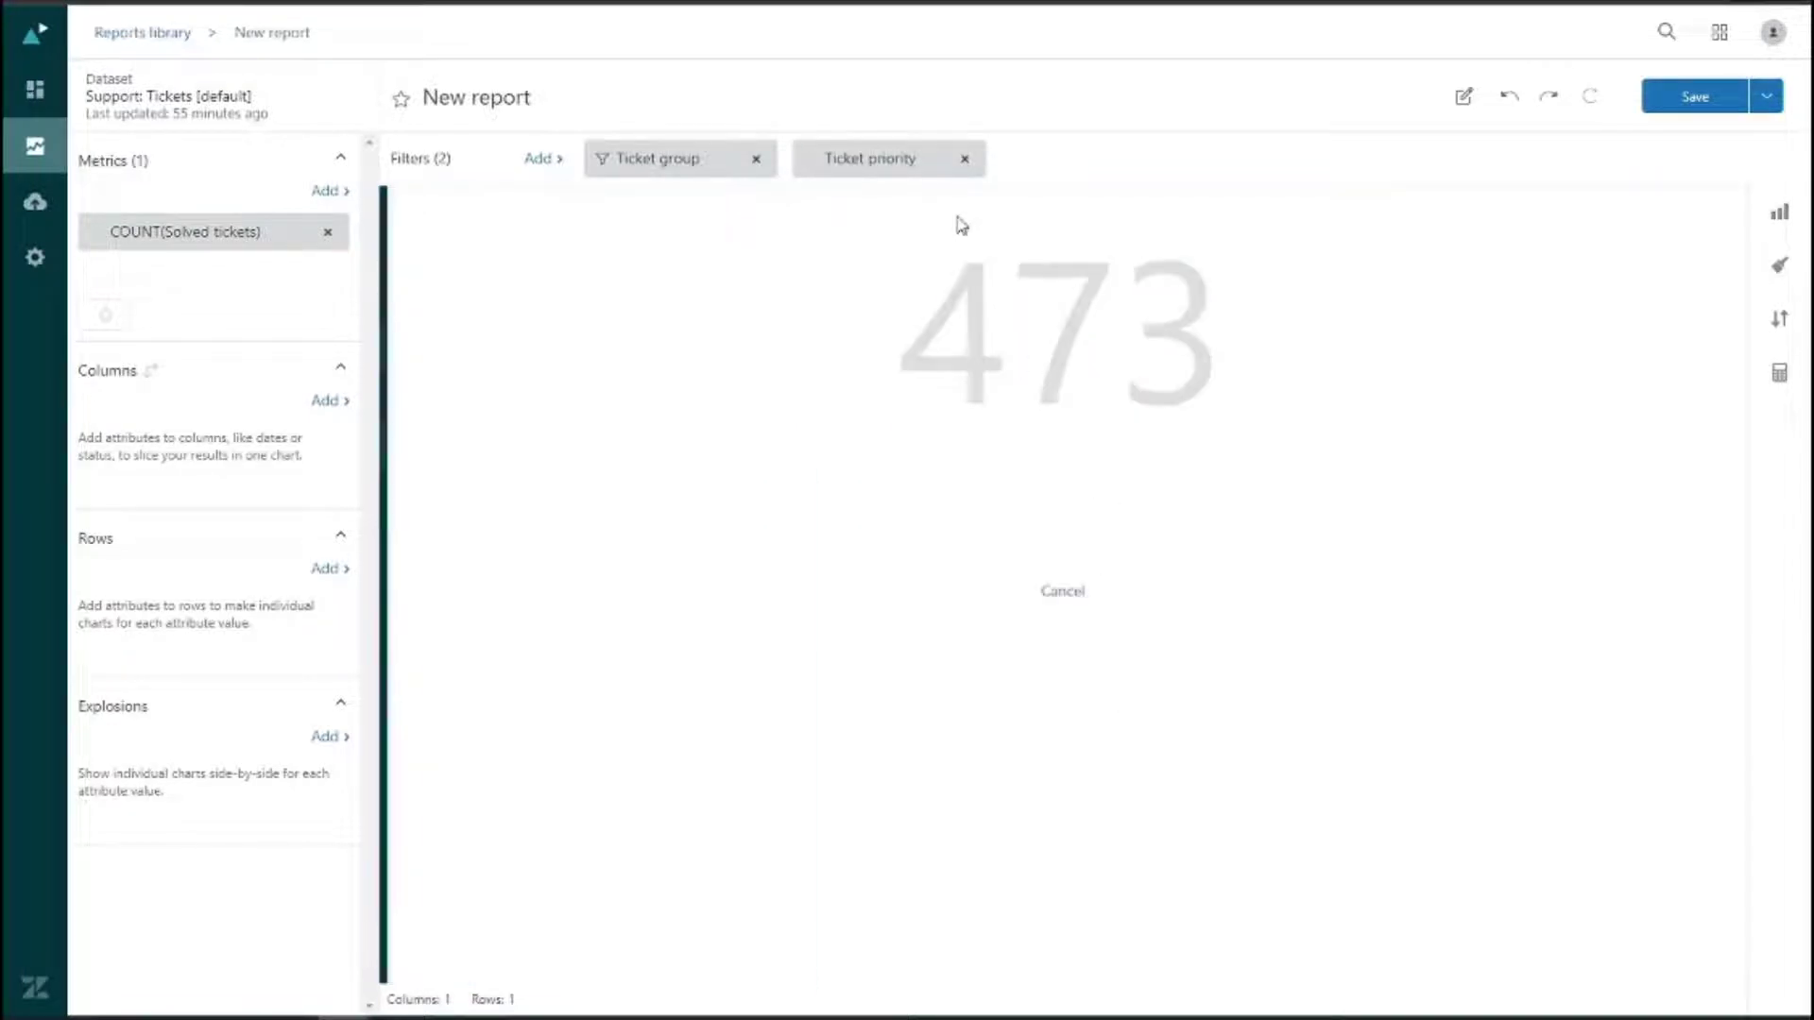
- Restrict the Ticket priority filter to Normal as a selected value and apply it
{"action": "left_click", "coordinate": [906, 171]}
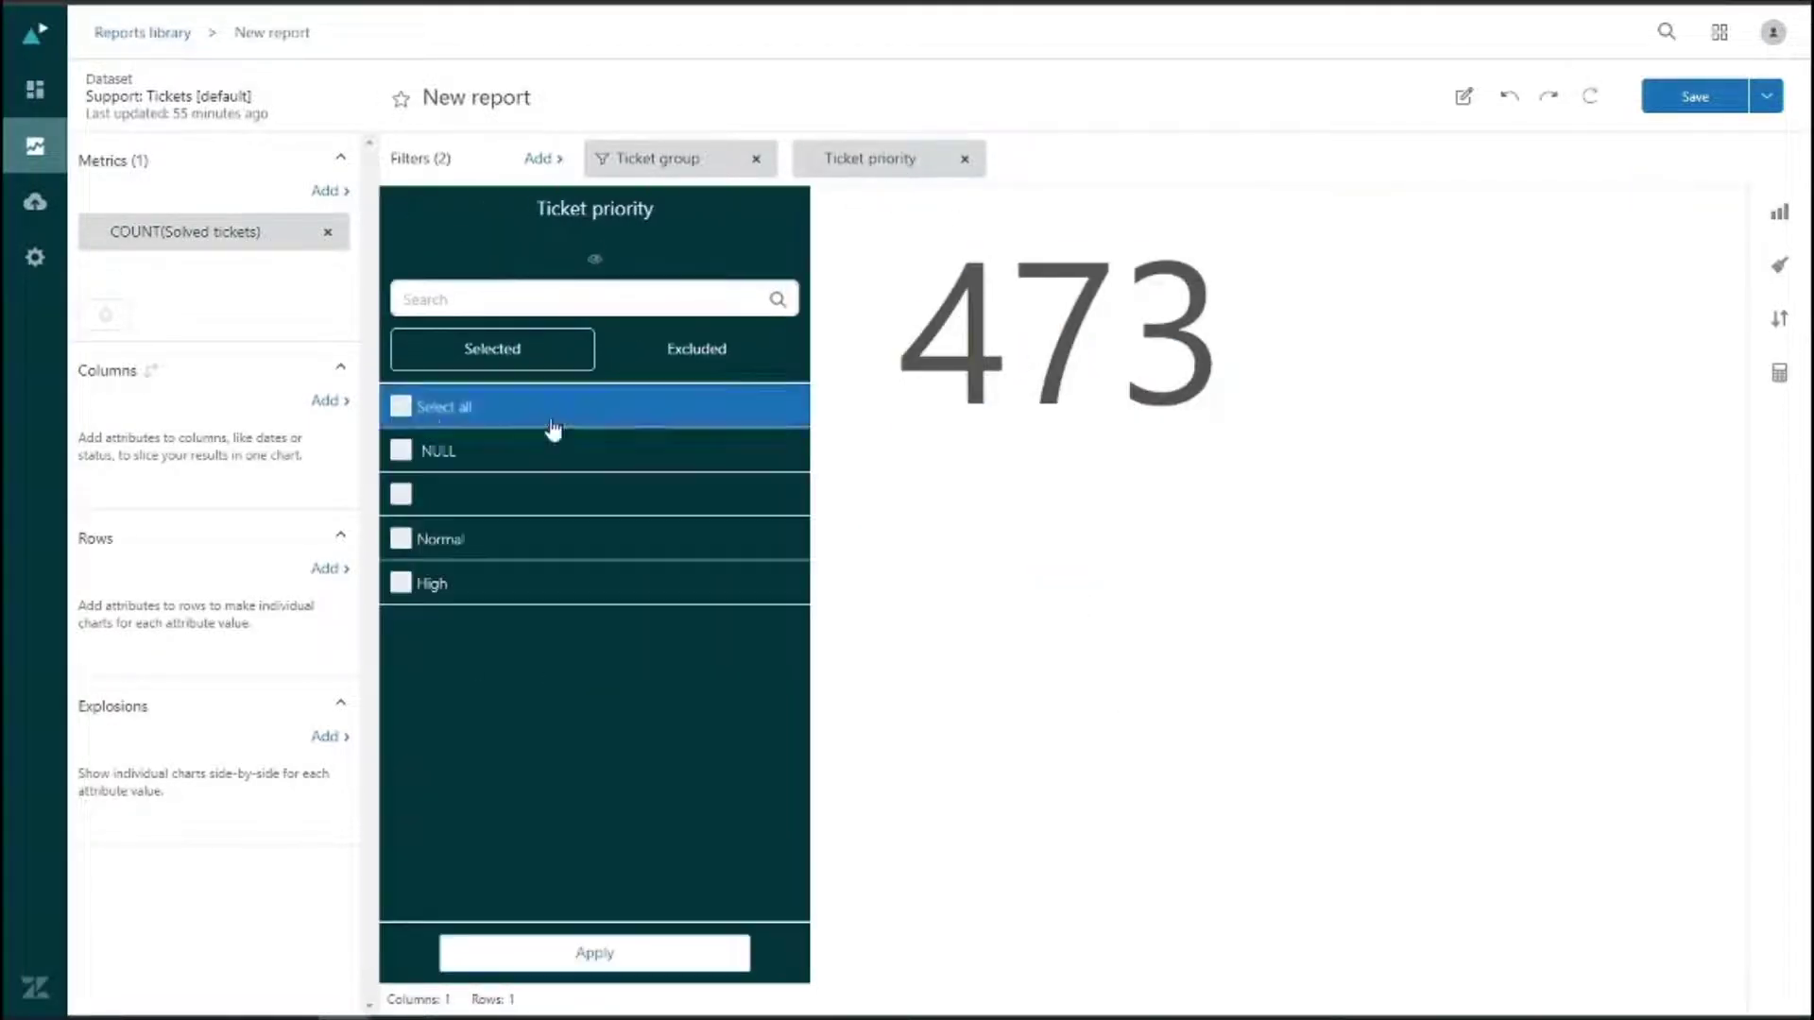
{"action": "left_click", "coordinate": [401, 538]}
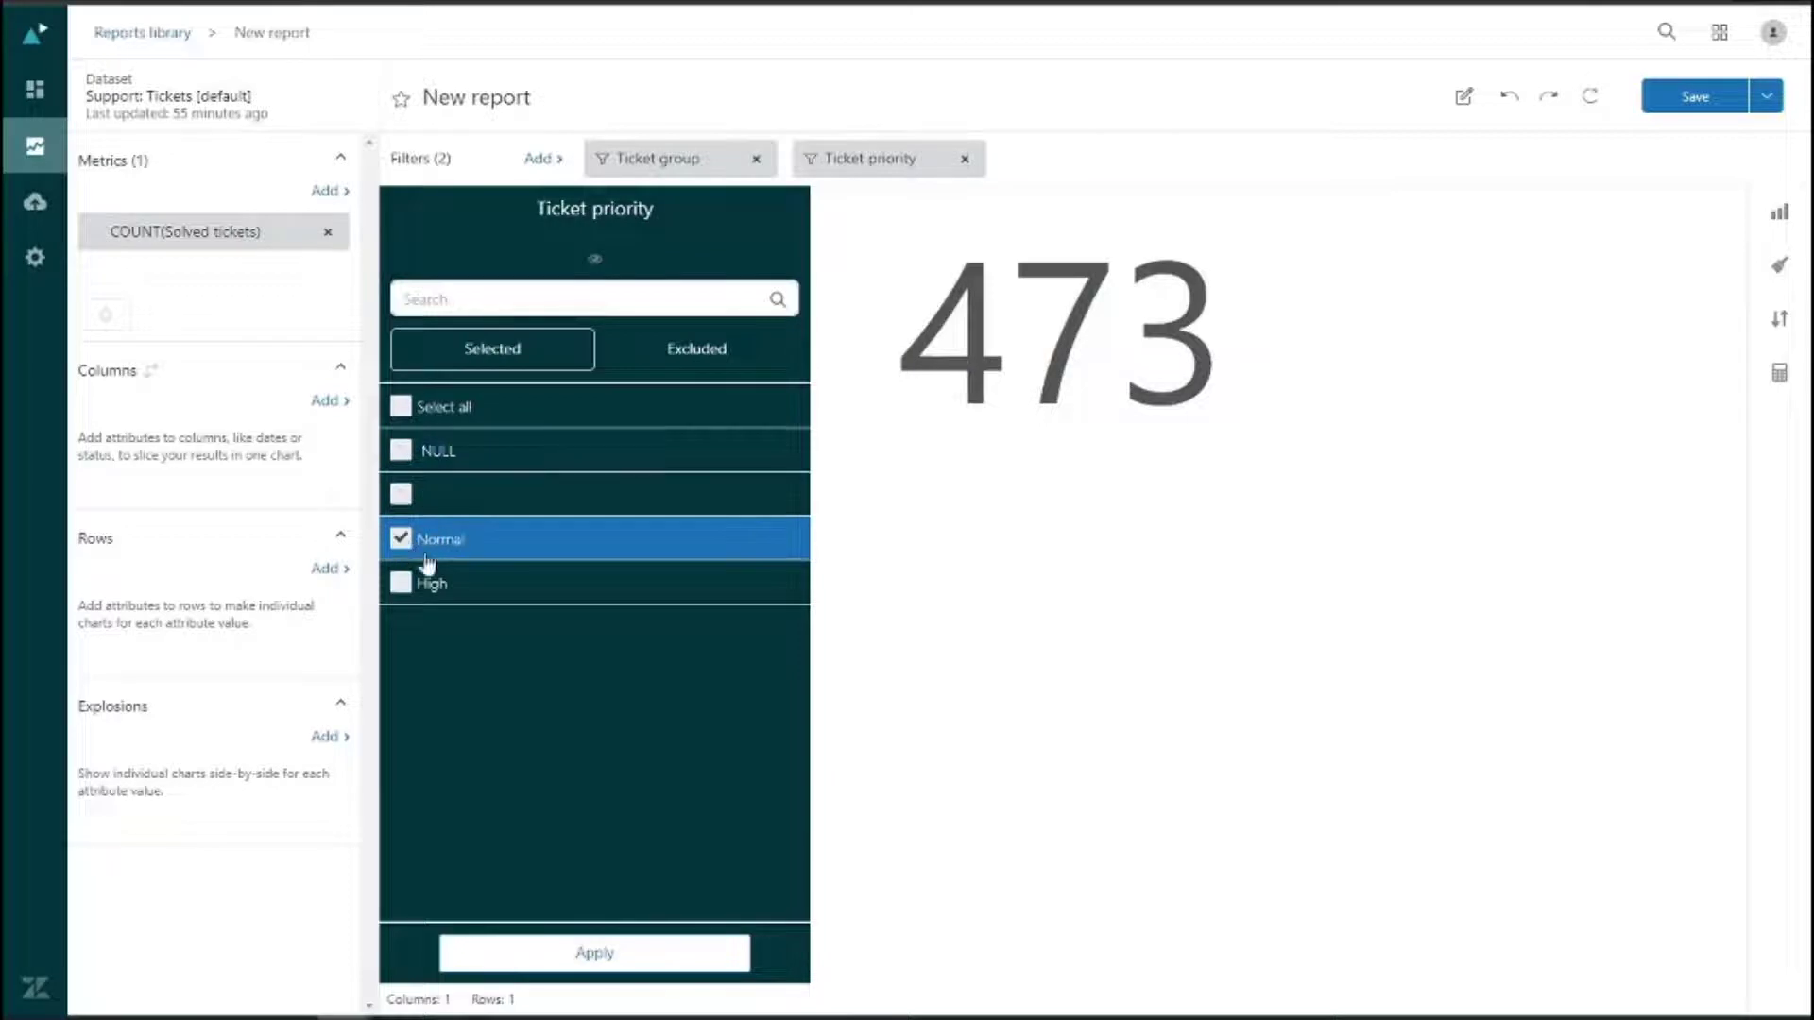
{"action": "left_click", "coordinate": [625, 957]}
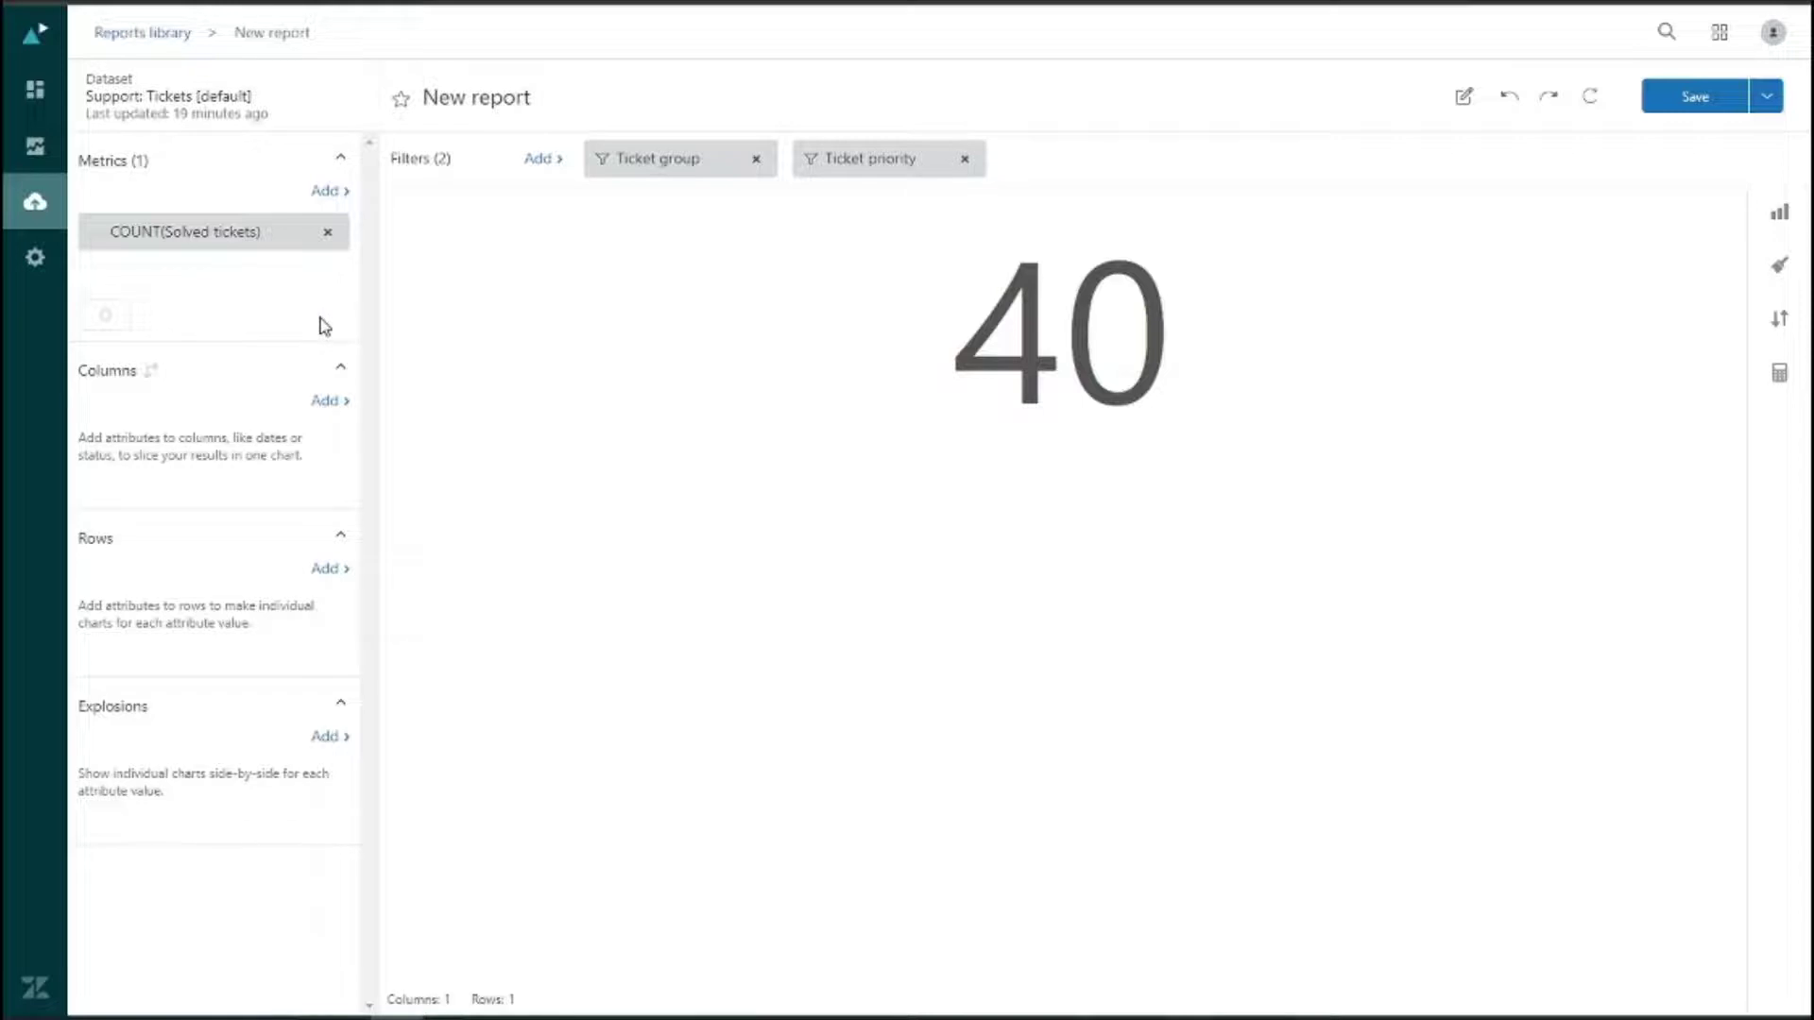
- Find Ticket solved - Month with the search term "month" and add it to the report's columns
{"action": "left_click", "coordinate": [332, 408]}
{"action": "type", "text": "month"}
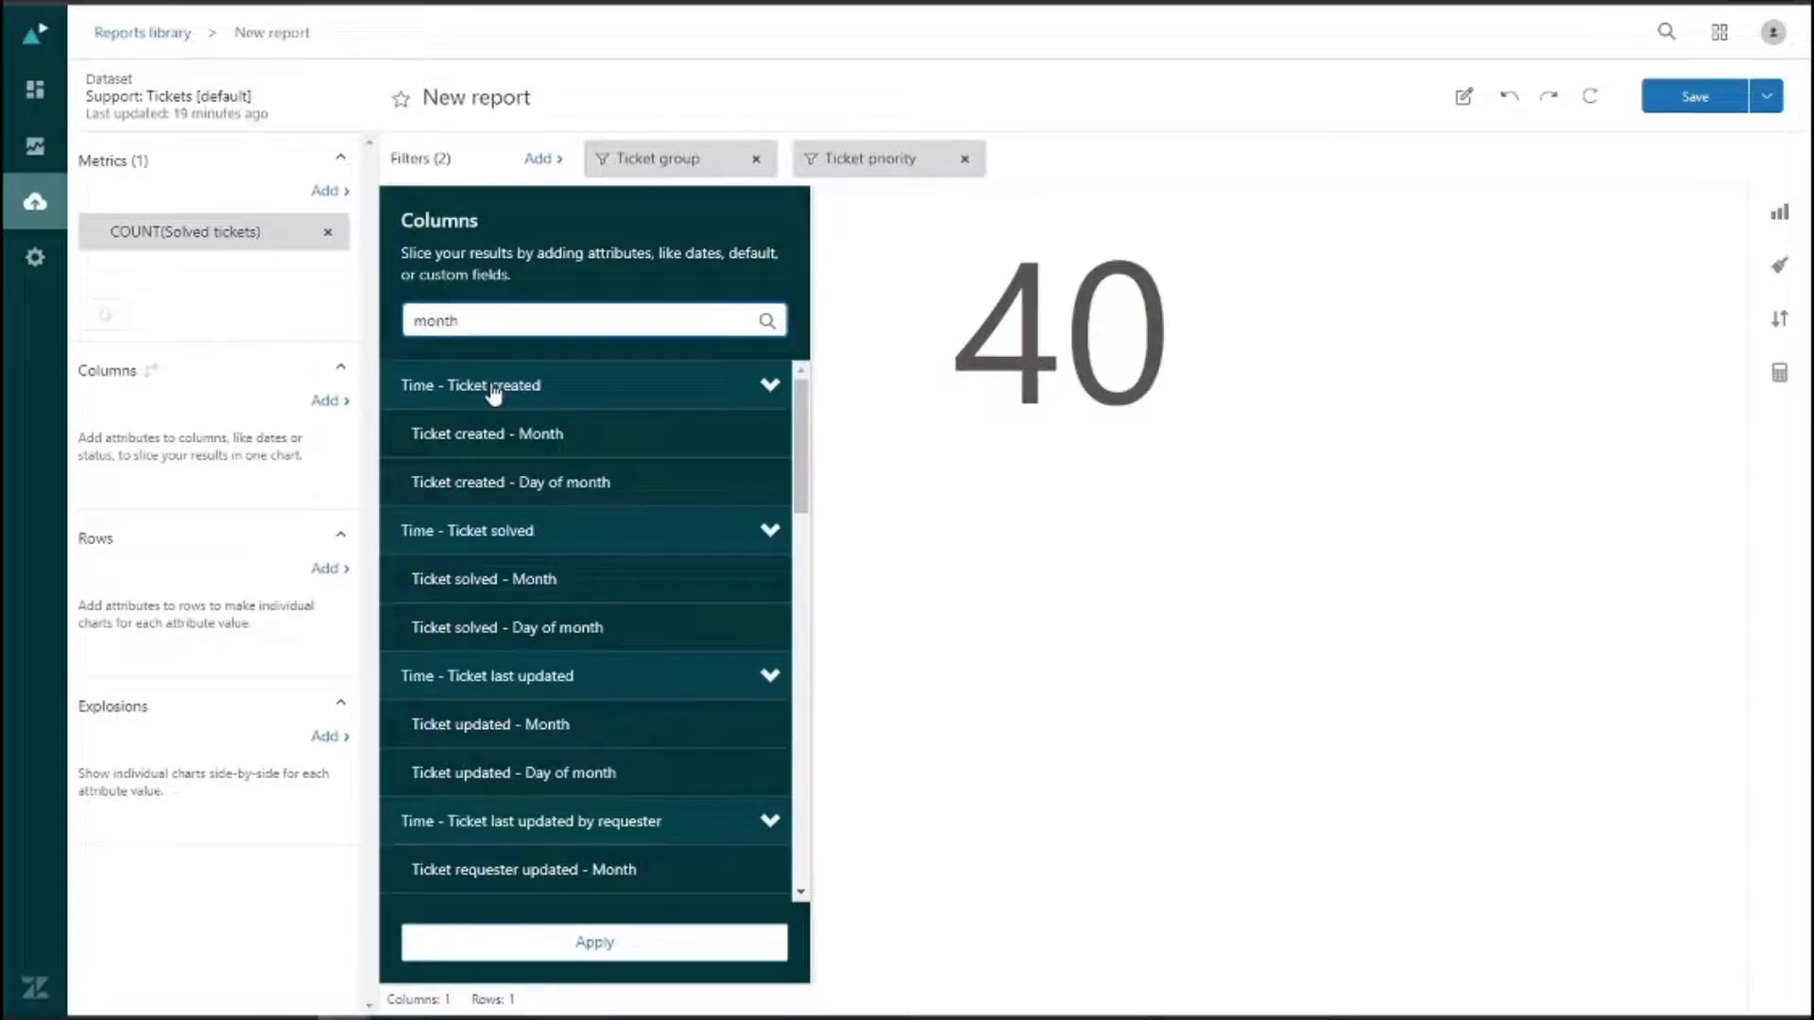
{"action": "left_click", "coordinate": [501, 580]}
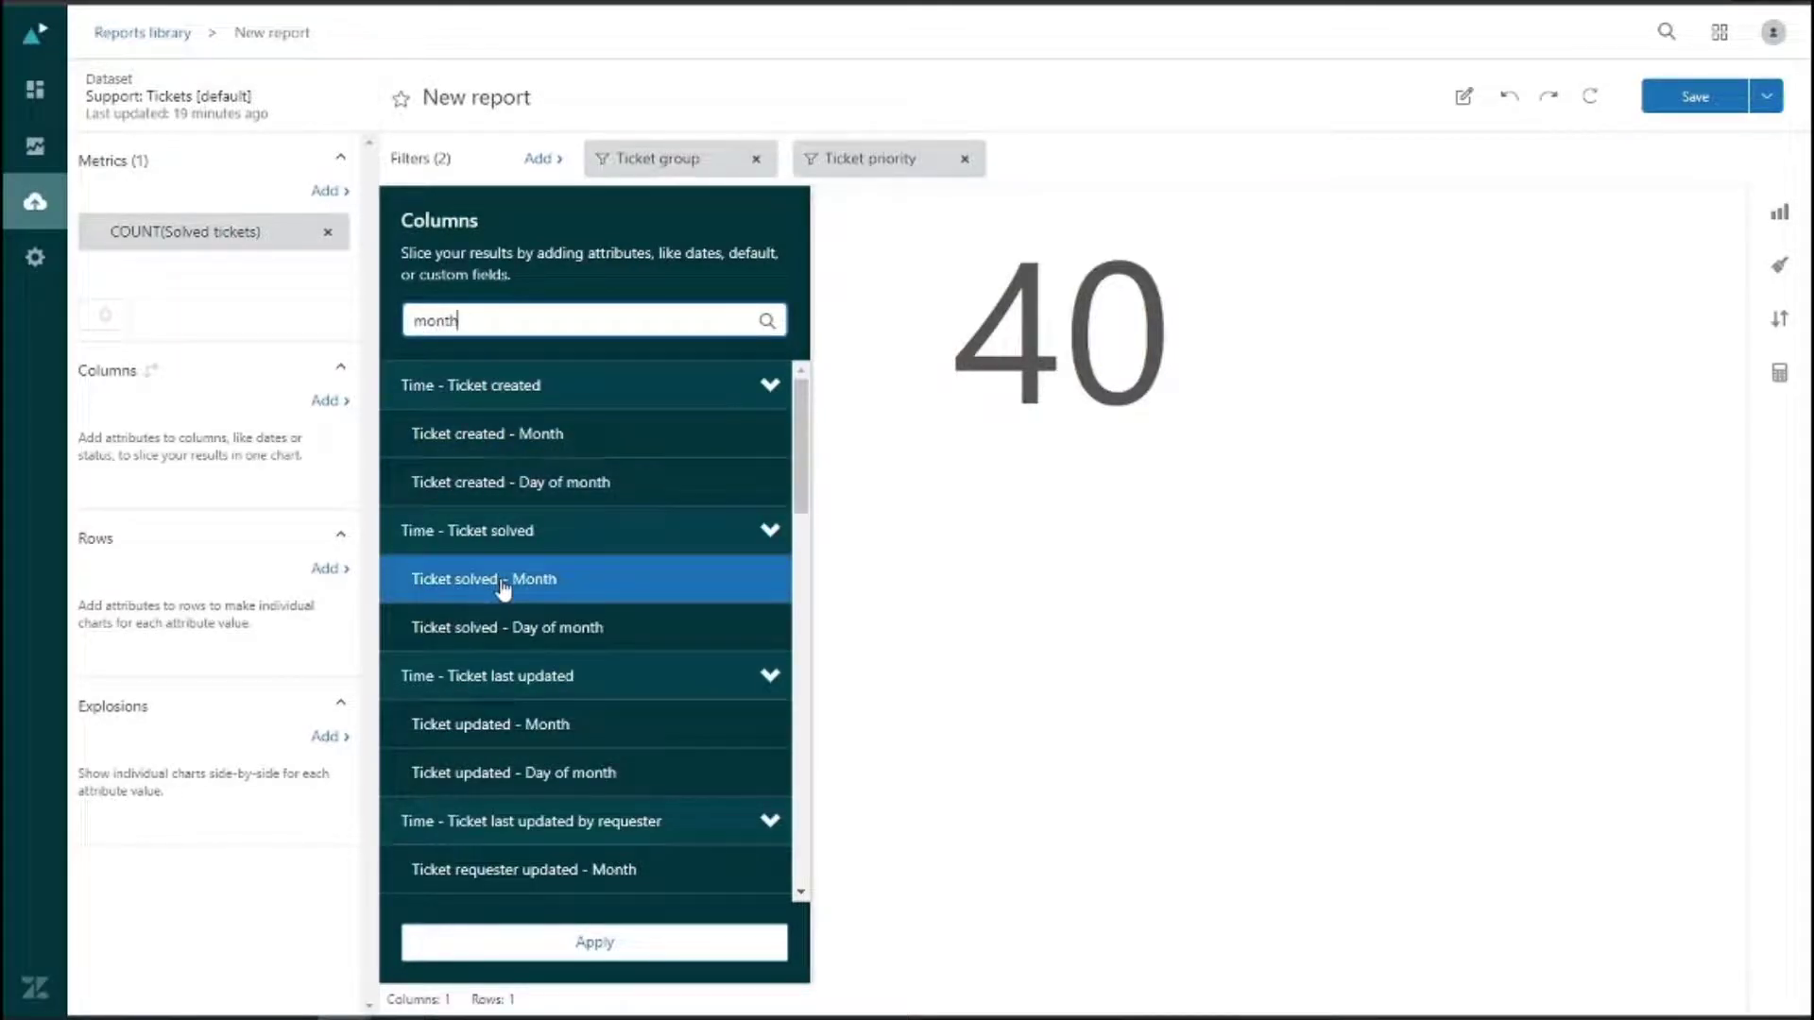
{"action": "left_click", "coordinate": [503, 580]}
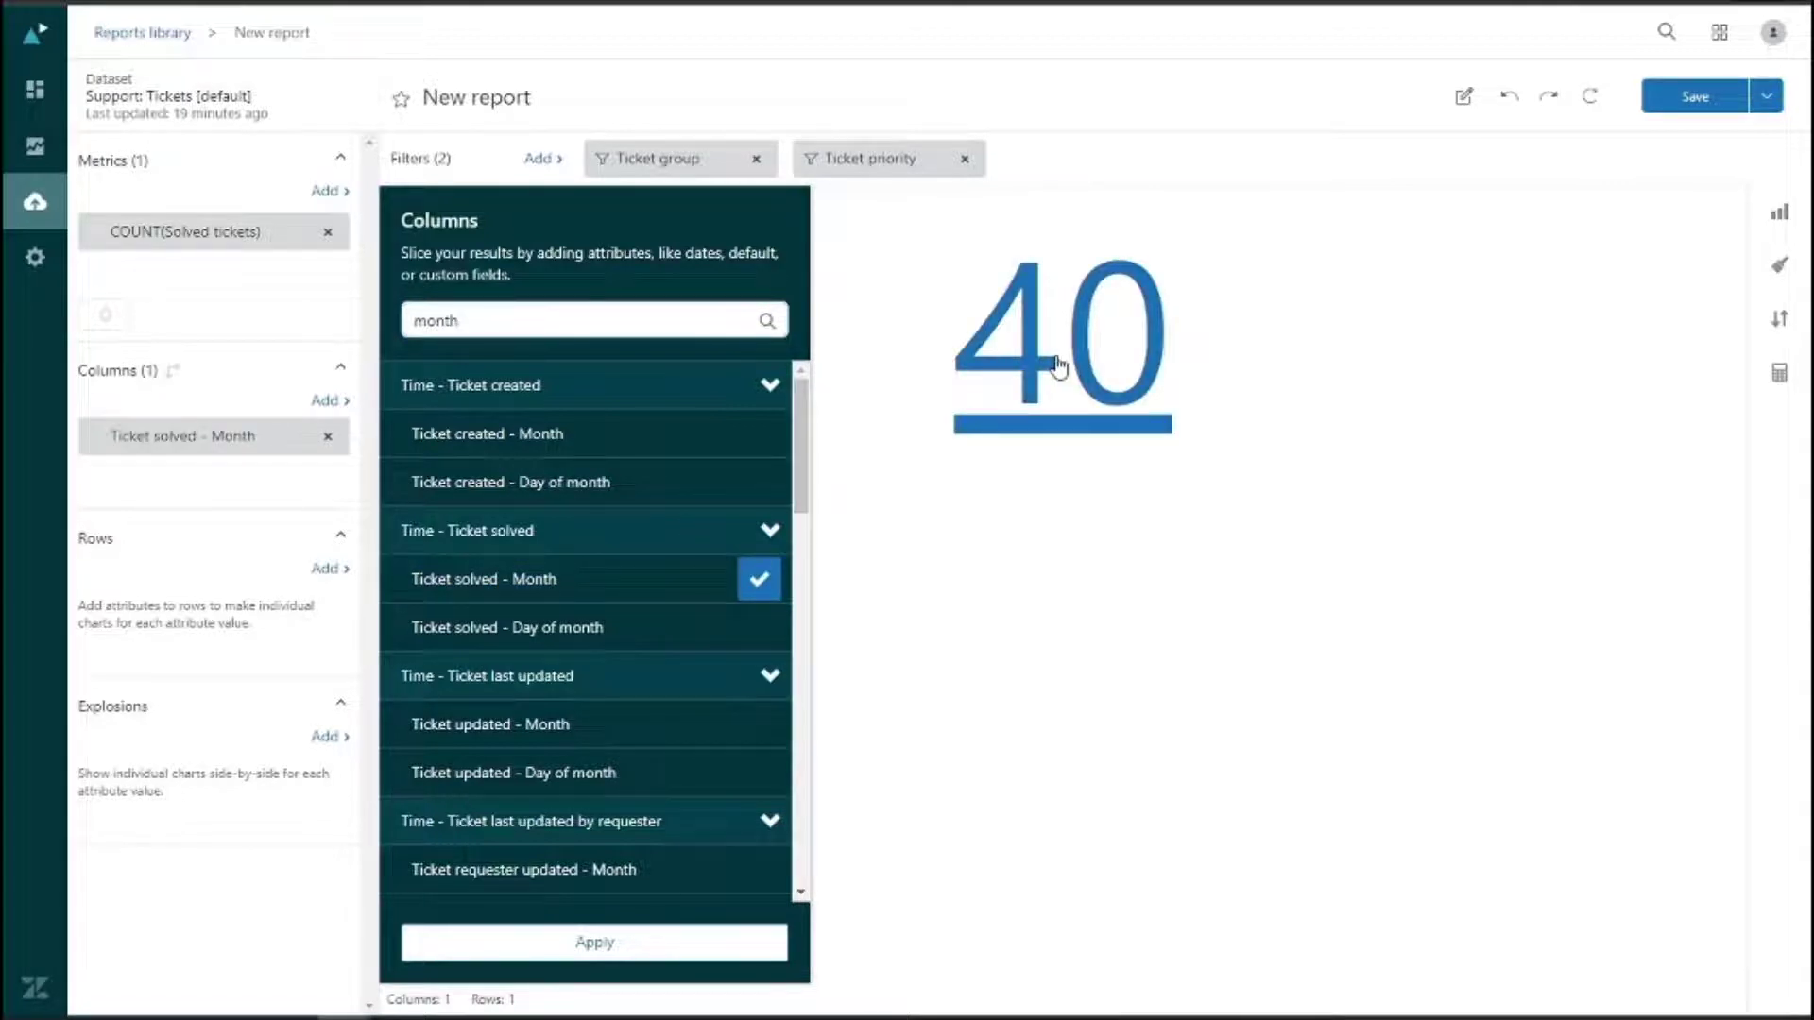
{"action": "left_click", "coordinate": [1373, 785]}
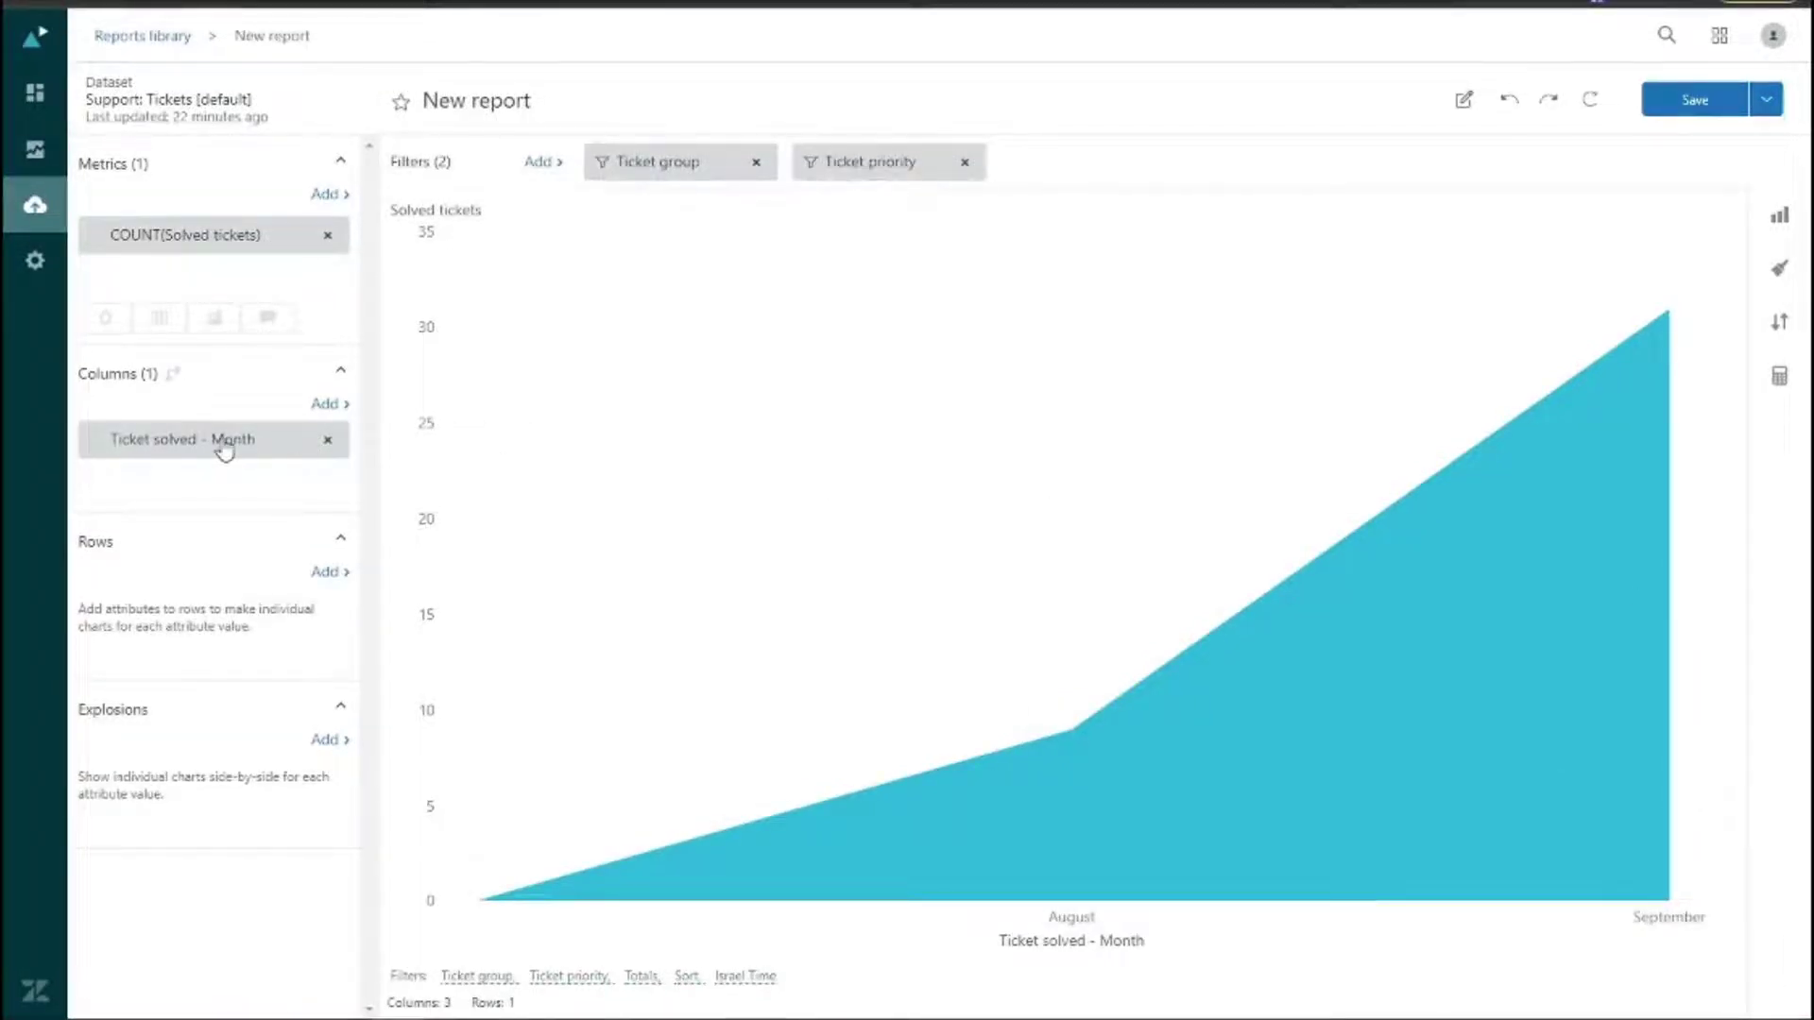
- Move Ticket solved - Month from columns to rows and display the report as a Column chart for August
{"action": "left_click_drag", "start_coordinate": [224, 449], "coordinate": [226, 619]}
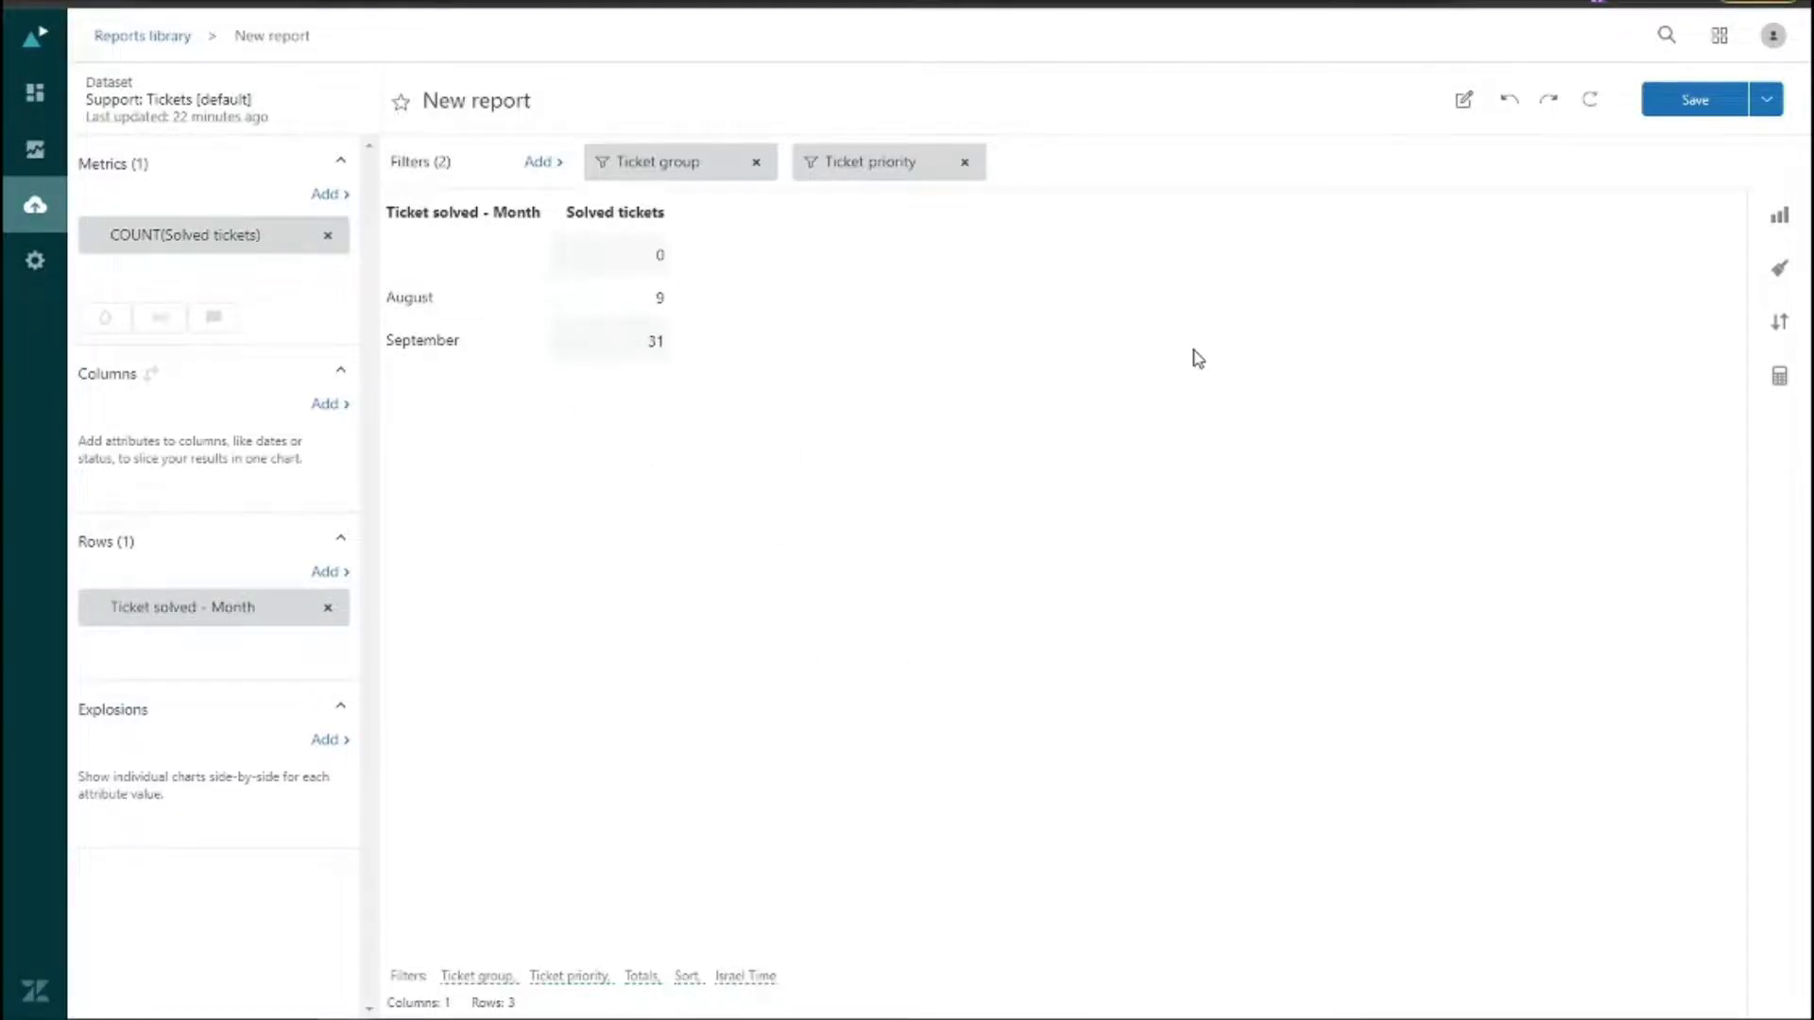
{"action": "left_click", "coordinate": [1779, 221]}
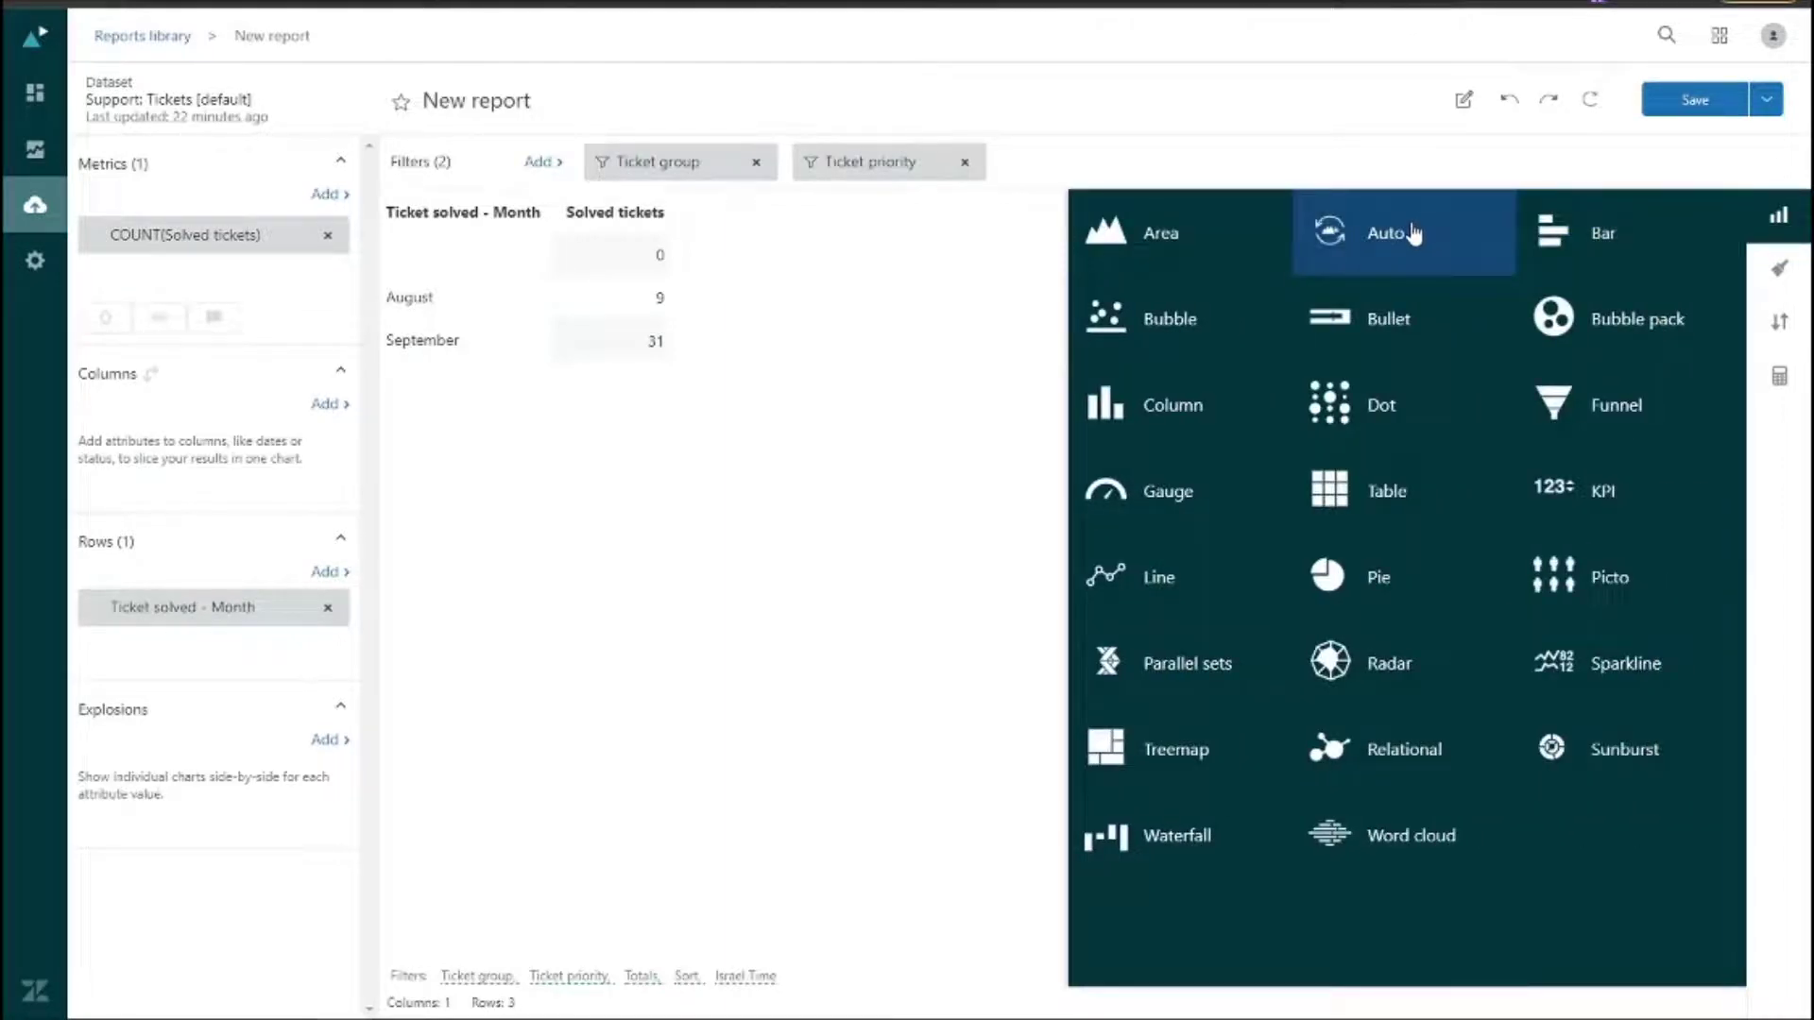
{"action": "left_click", "coordinate": [1171, 408]}
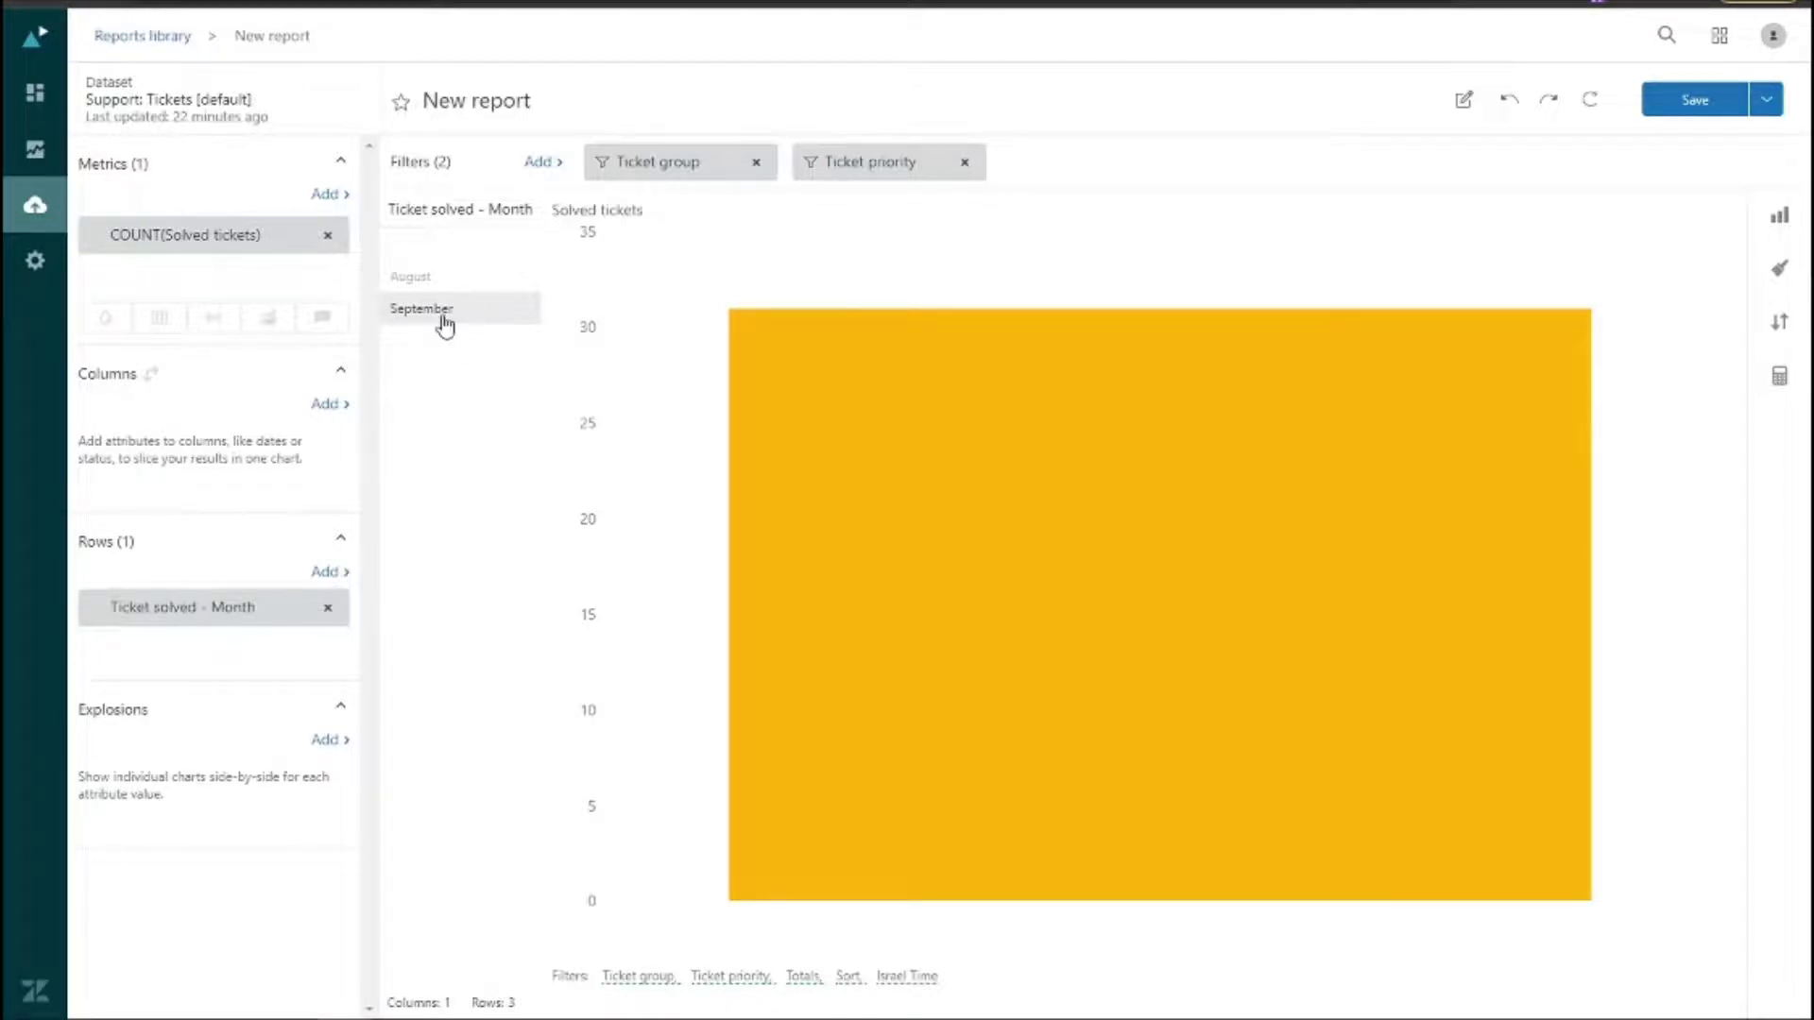
{"action": "left_click", "coordinate": [442, 286]}
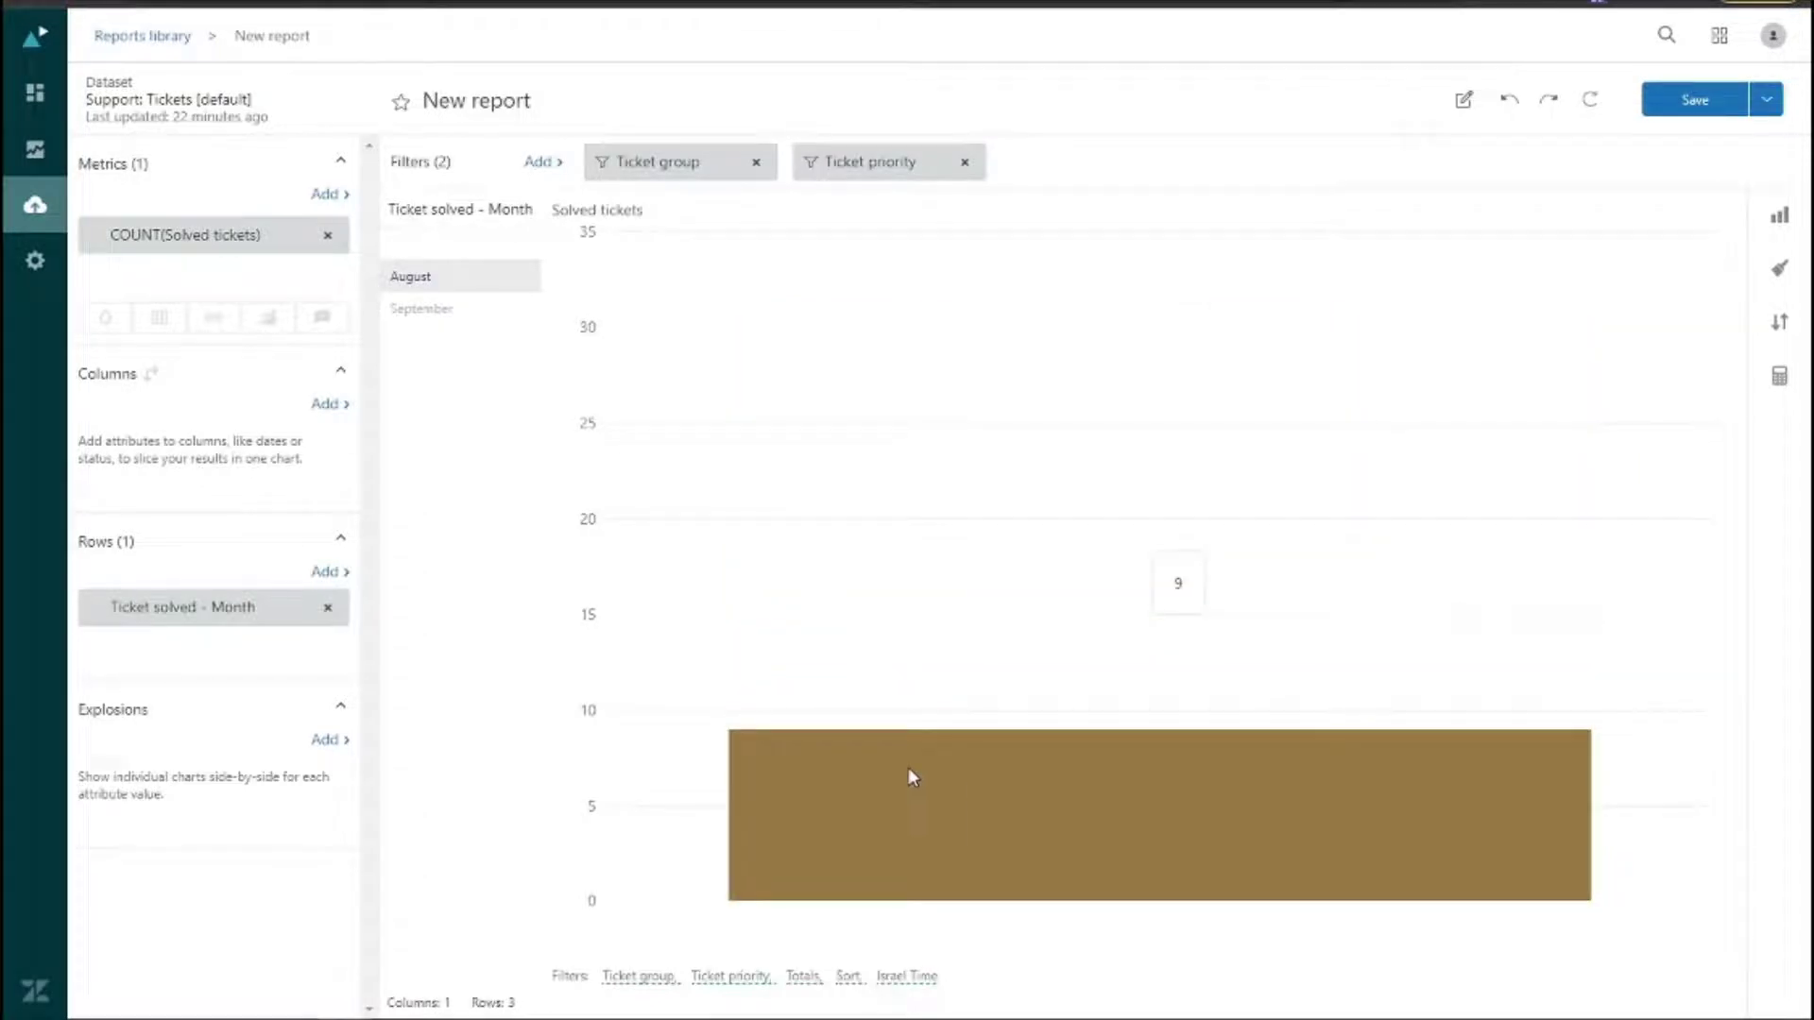
- Move Ticket solved - Month into the columns to compare the months in one chart, and return it to the rows
{"action": "left_click_drag", "start_coordinate": [218, 616], "coordinate": [218, 453]}
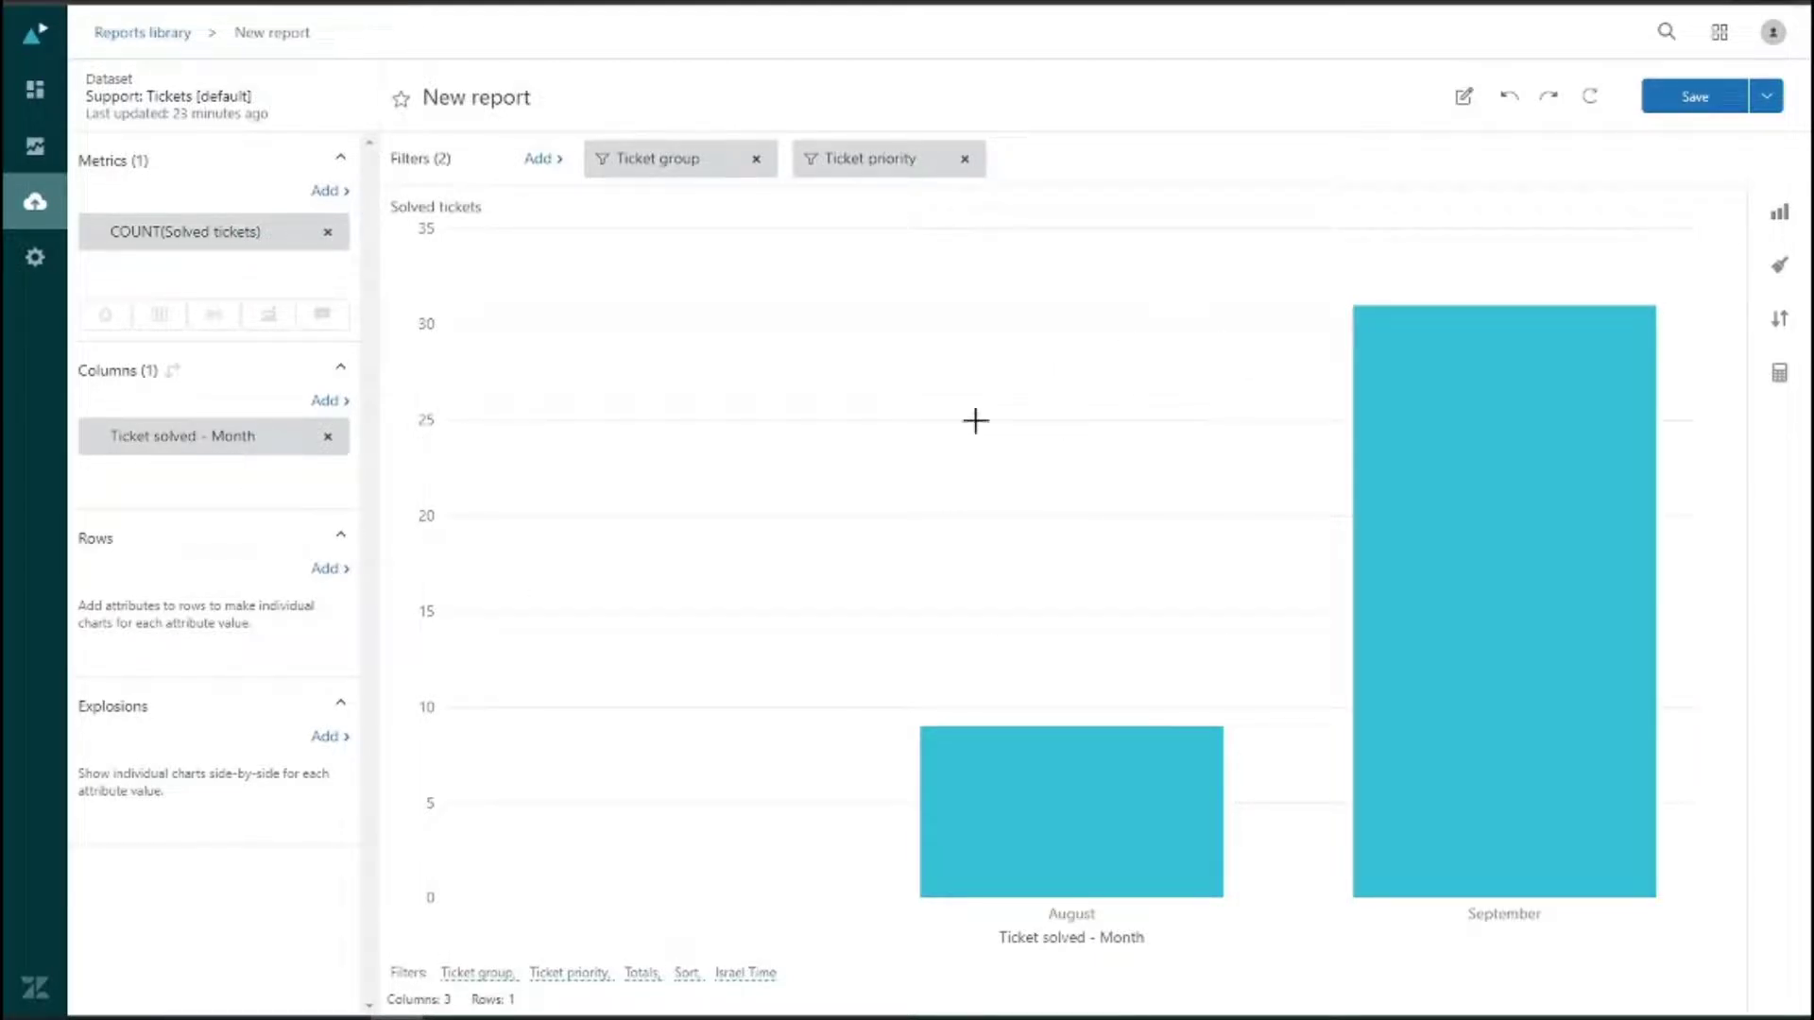
{"action": "mouse_move", "coordinate": [1498, 713]}
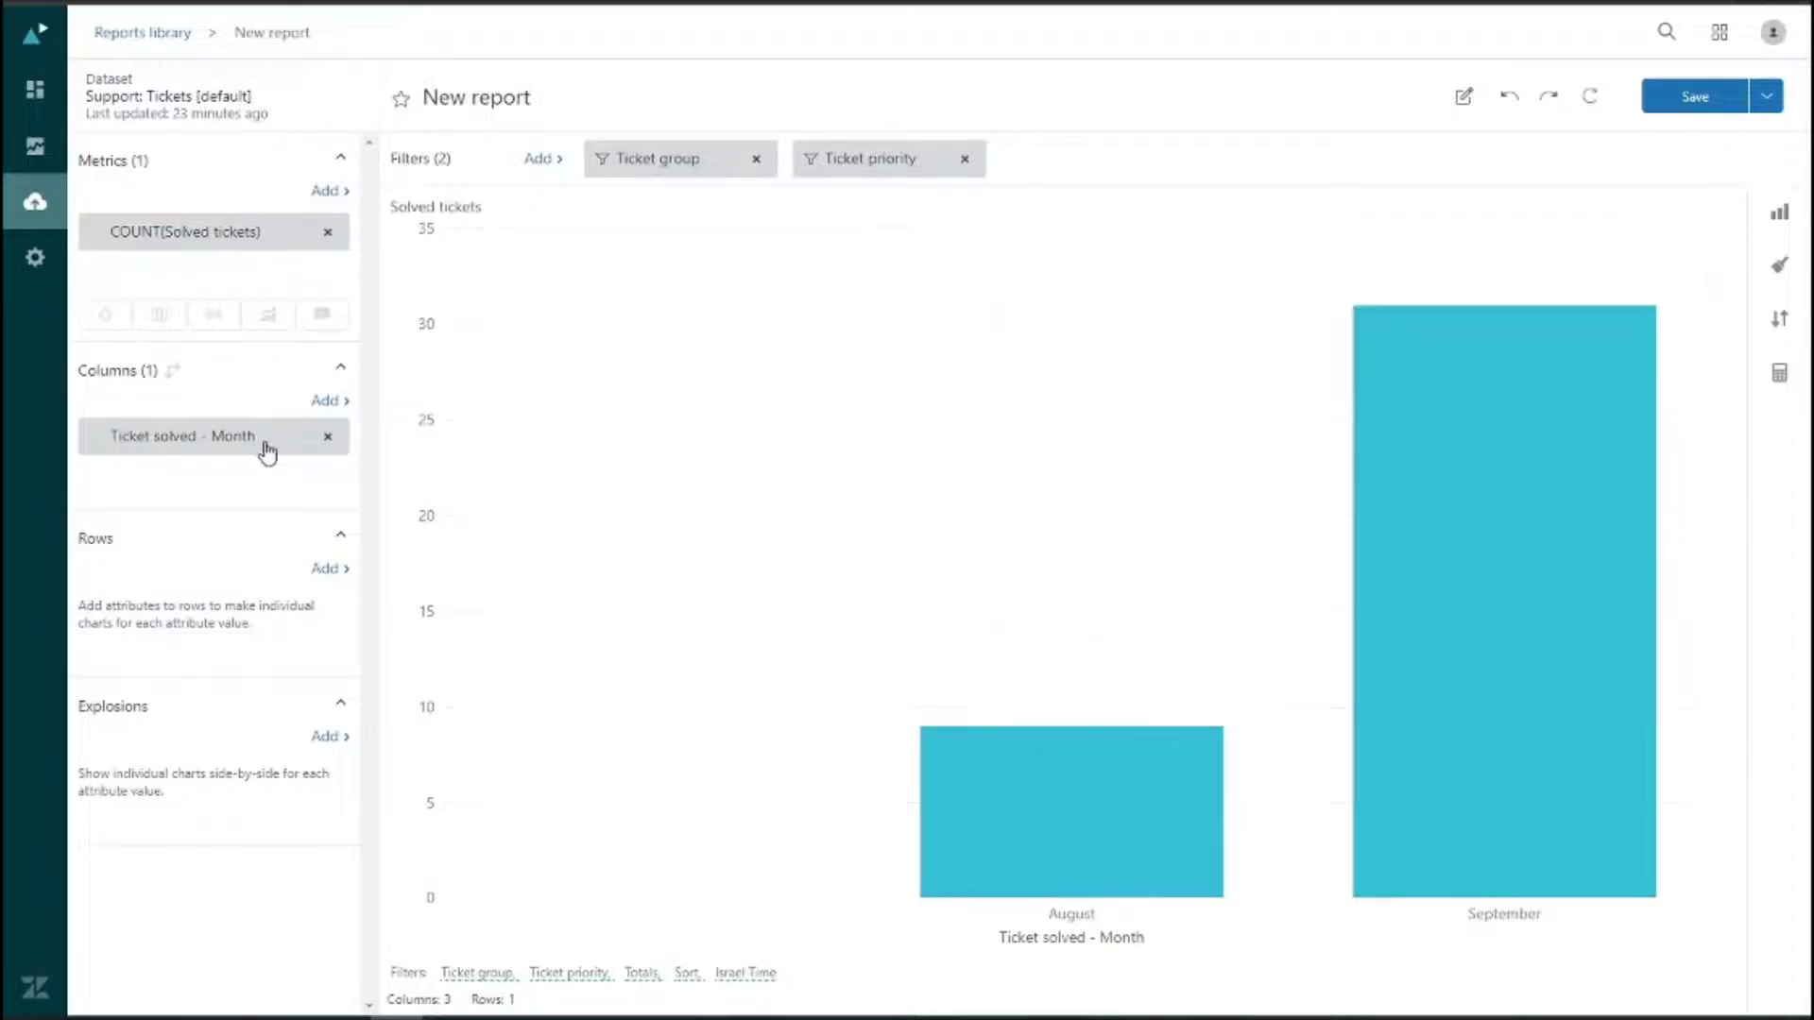
{"action": "left_click_drag", "start_coordinate": [190, 466], "coordinate": [183, 640]}
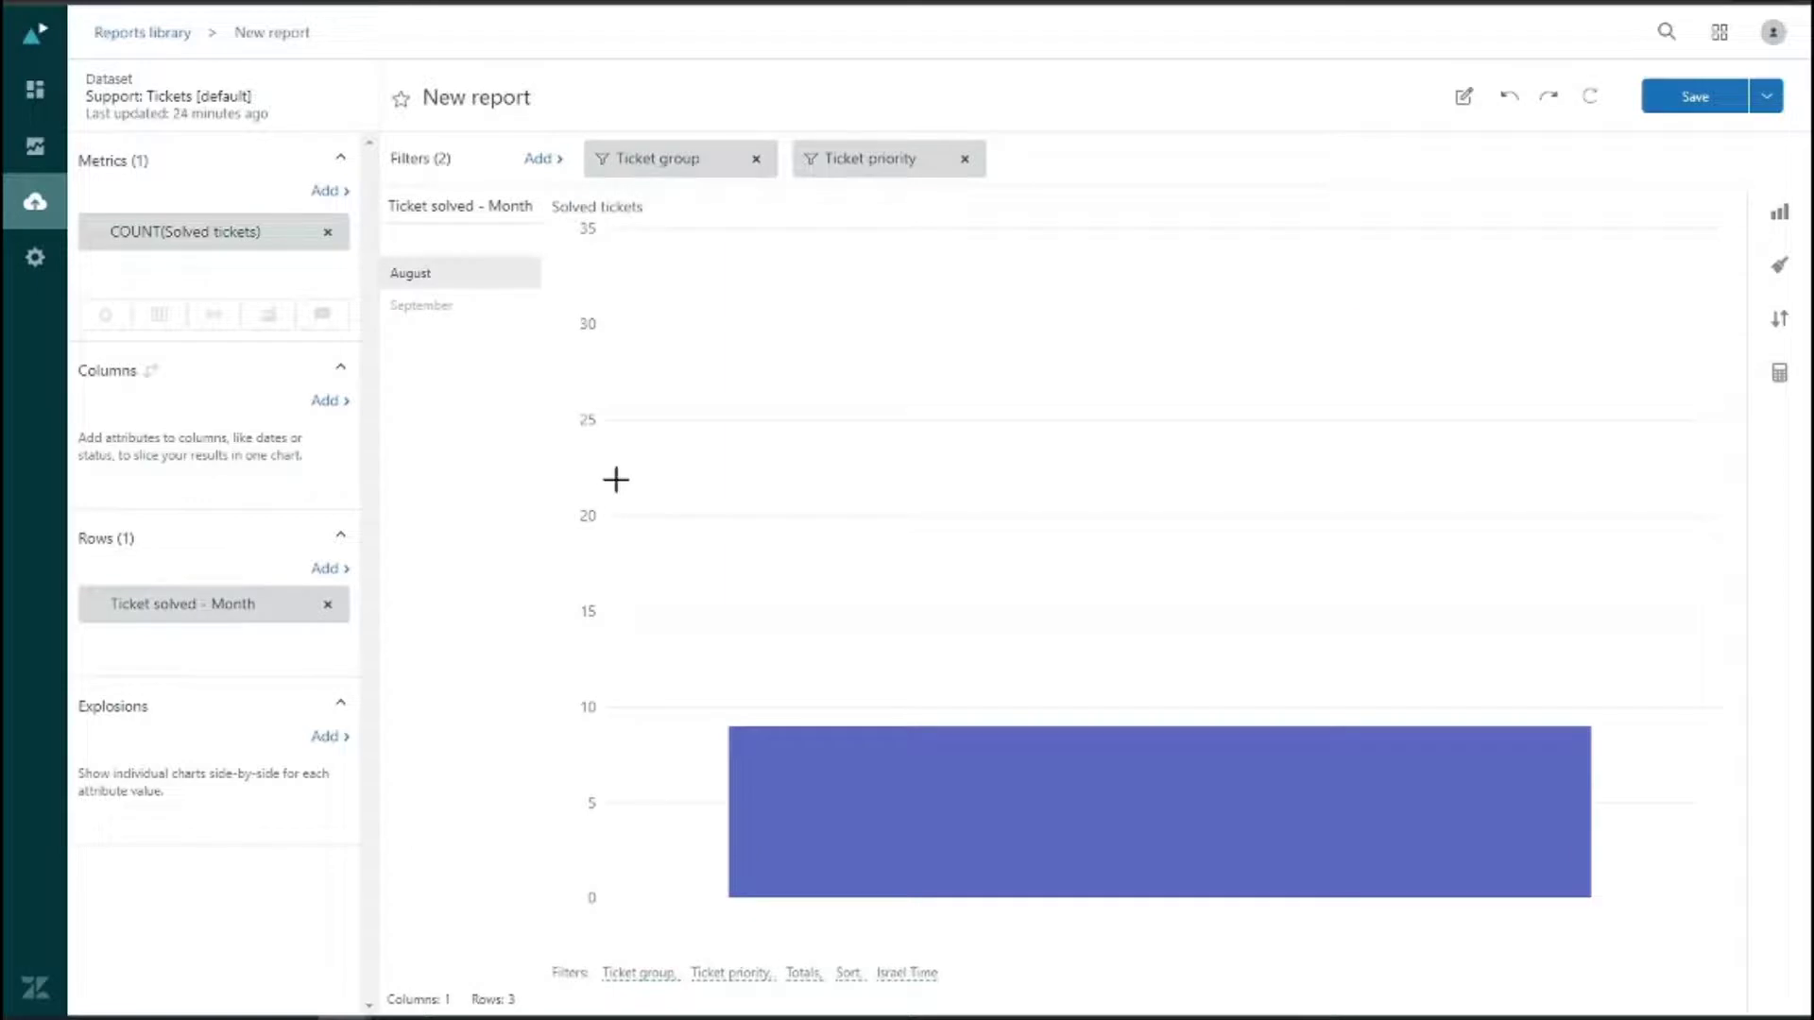
- Show the September result in the column chart and open the report's save options
{"action": "left_click", "coordinate": [444, 307]}
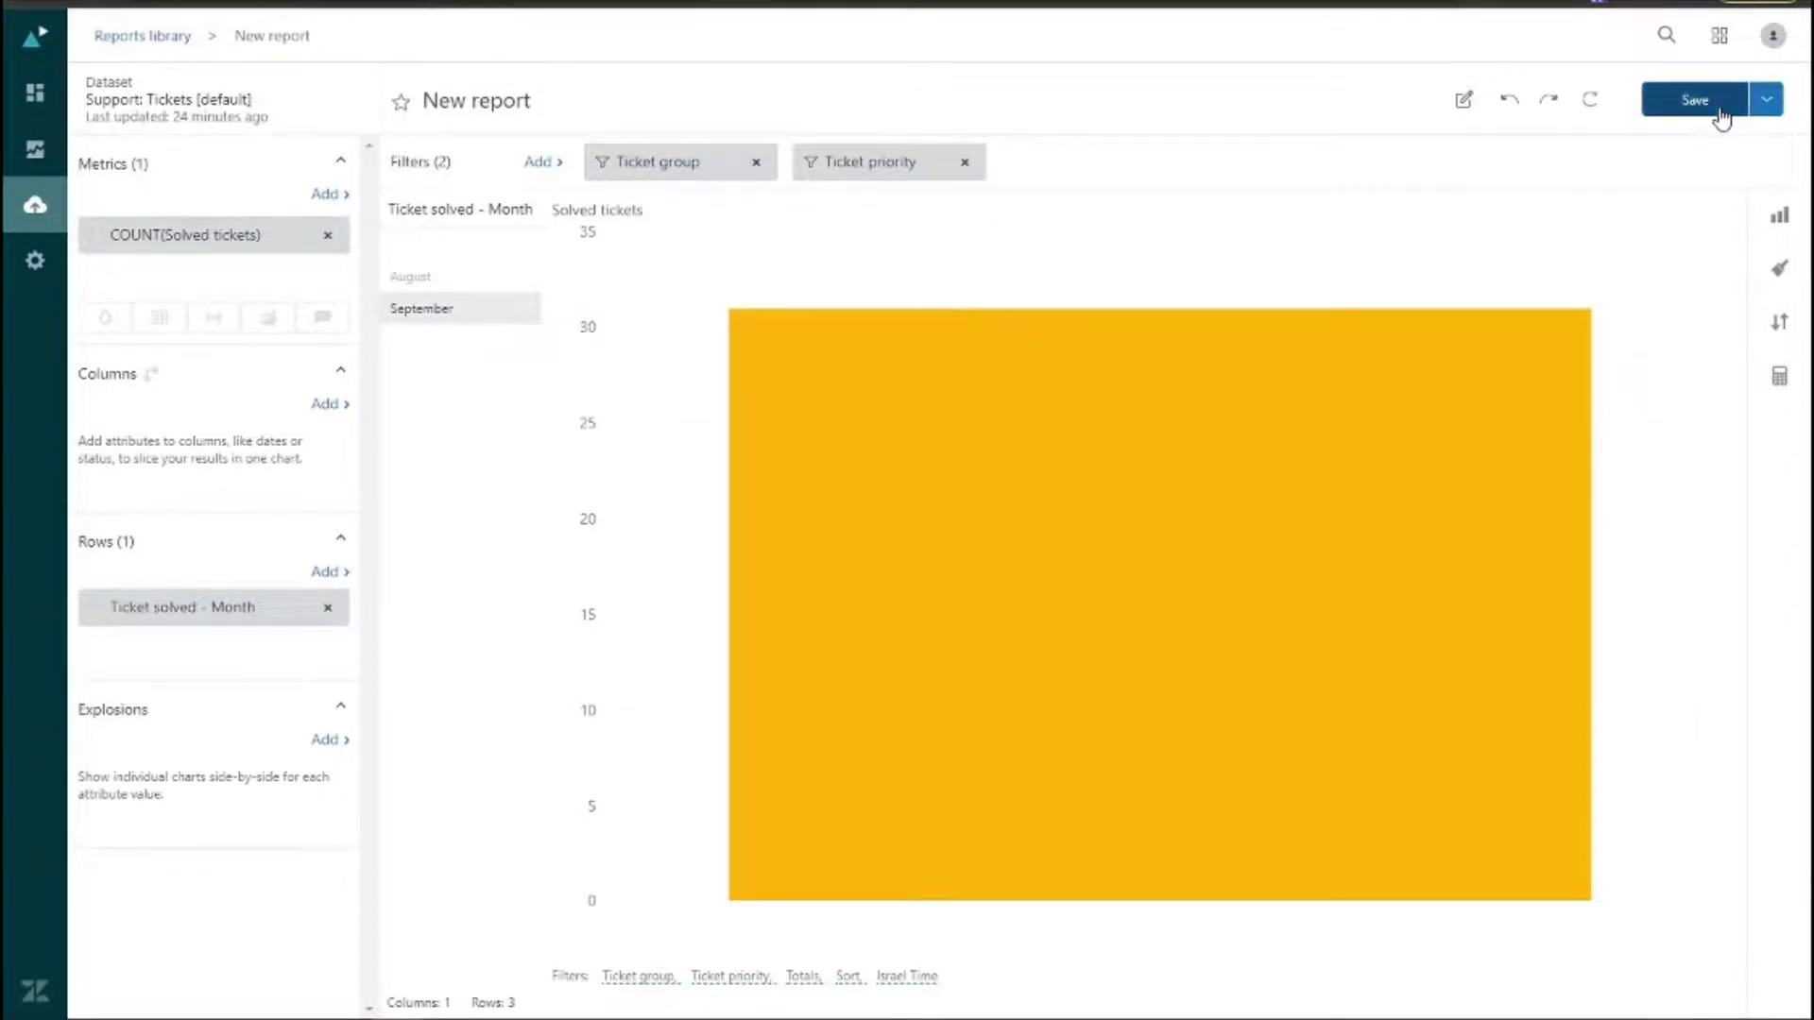
{"action": "left_click", "coordinate": [1765, 106]}
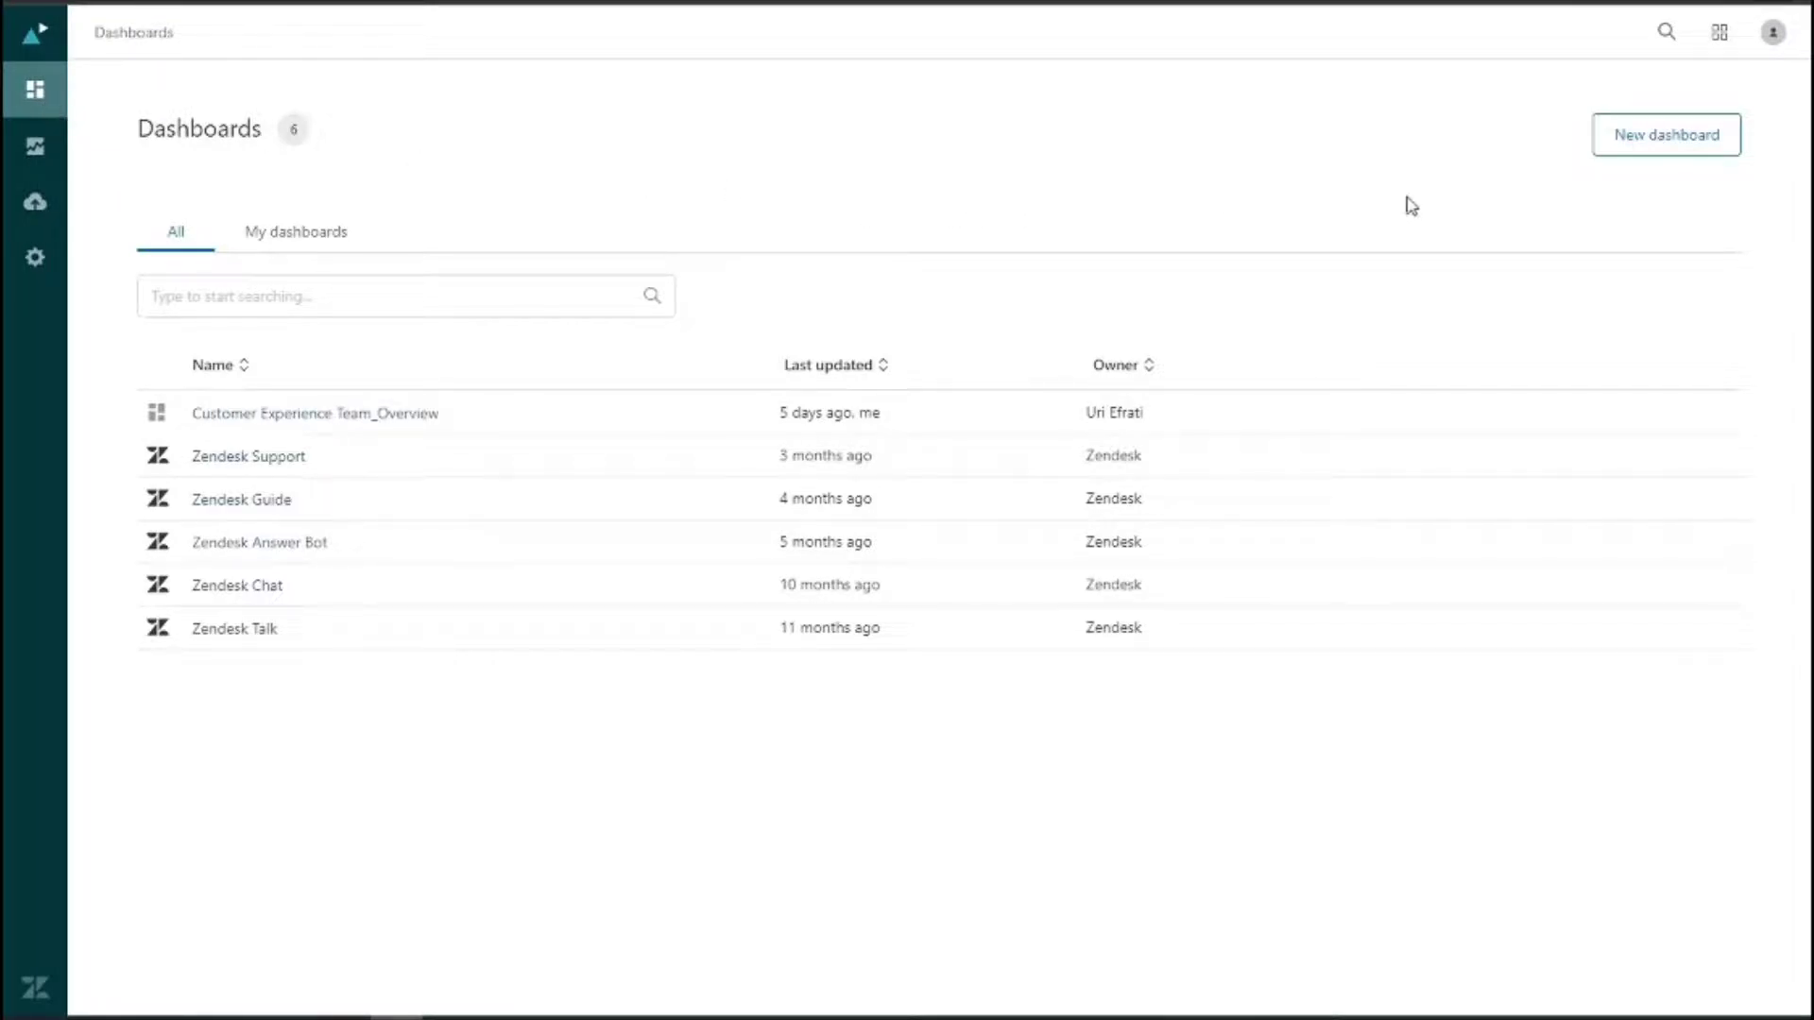
- Create a new dashboard and look through its title, tab and dashboard formatting options
{"action": "left_click", "coordinate": [1651, 149]}
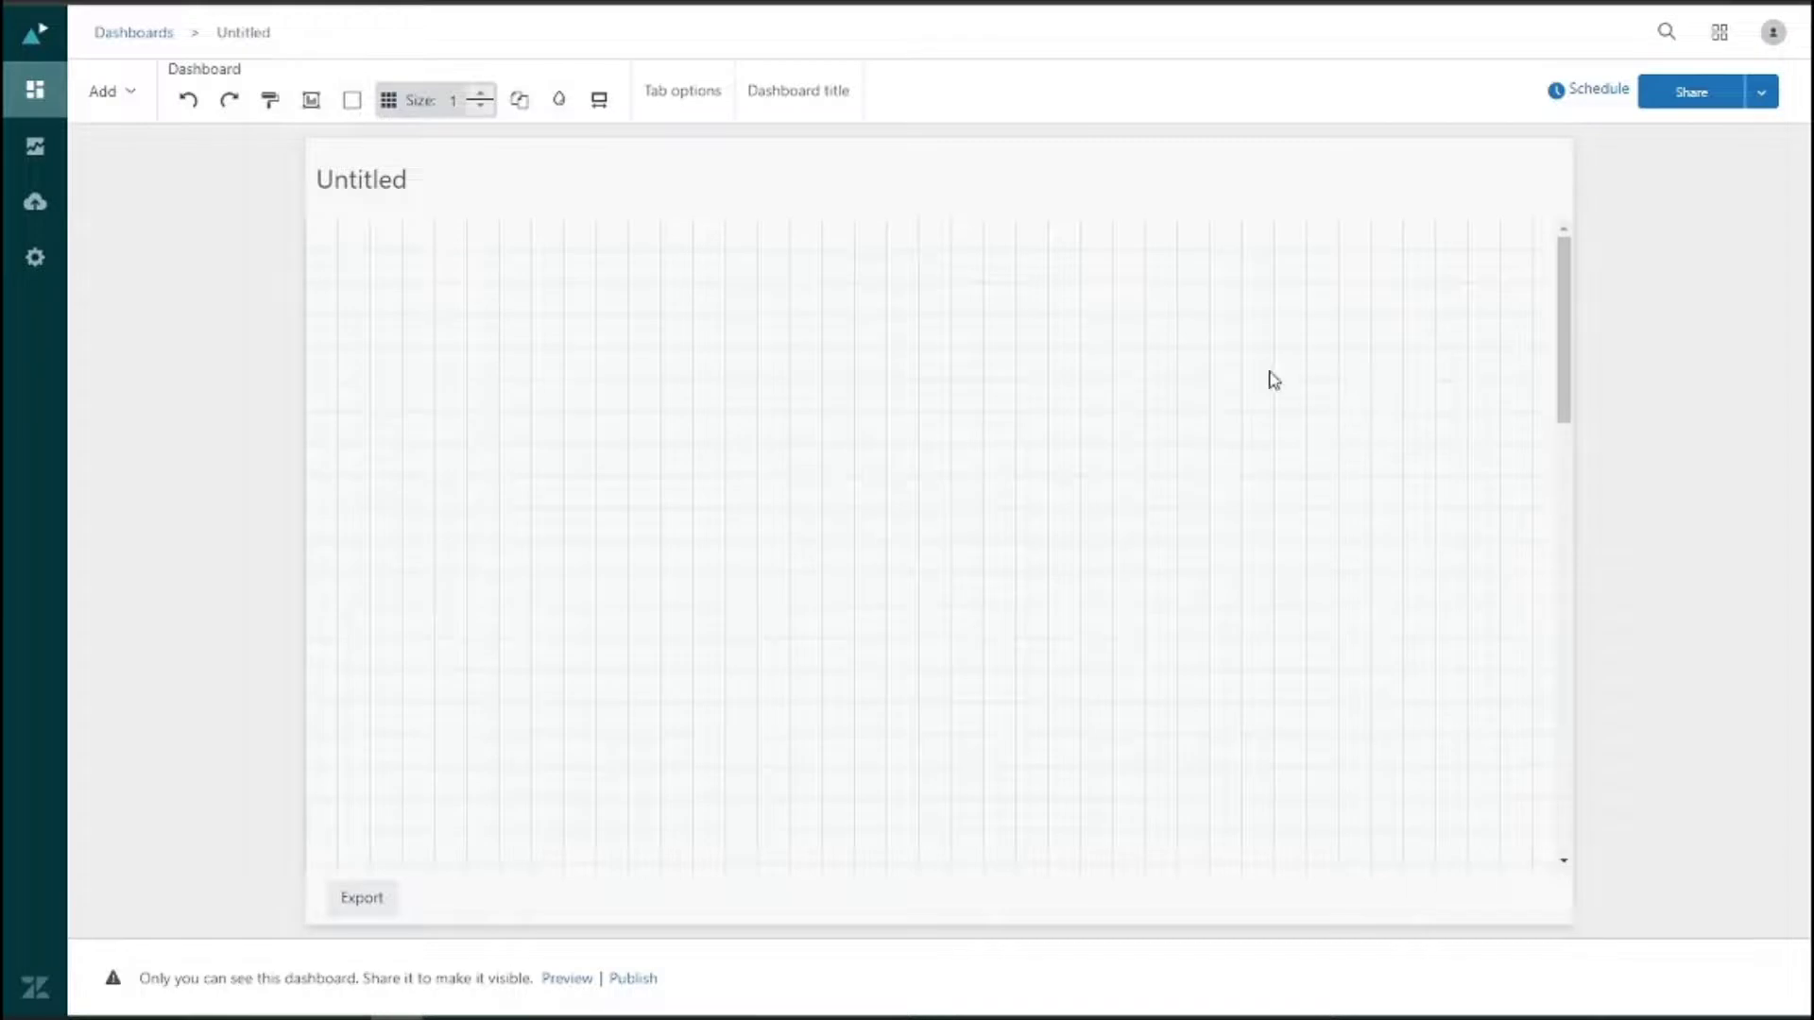
{"action": "left_click", "coordinate": [819, 99]}
{"action": "left_click", "coordinate": [322, 102]}
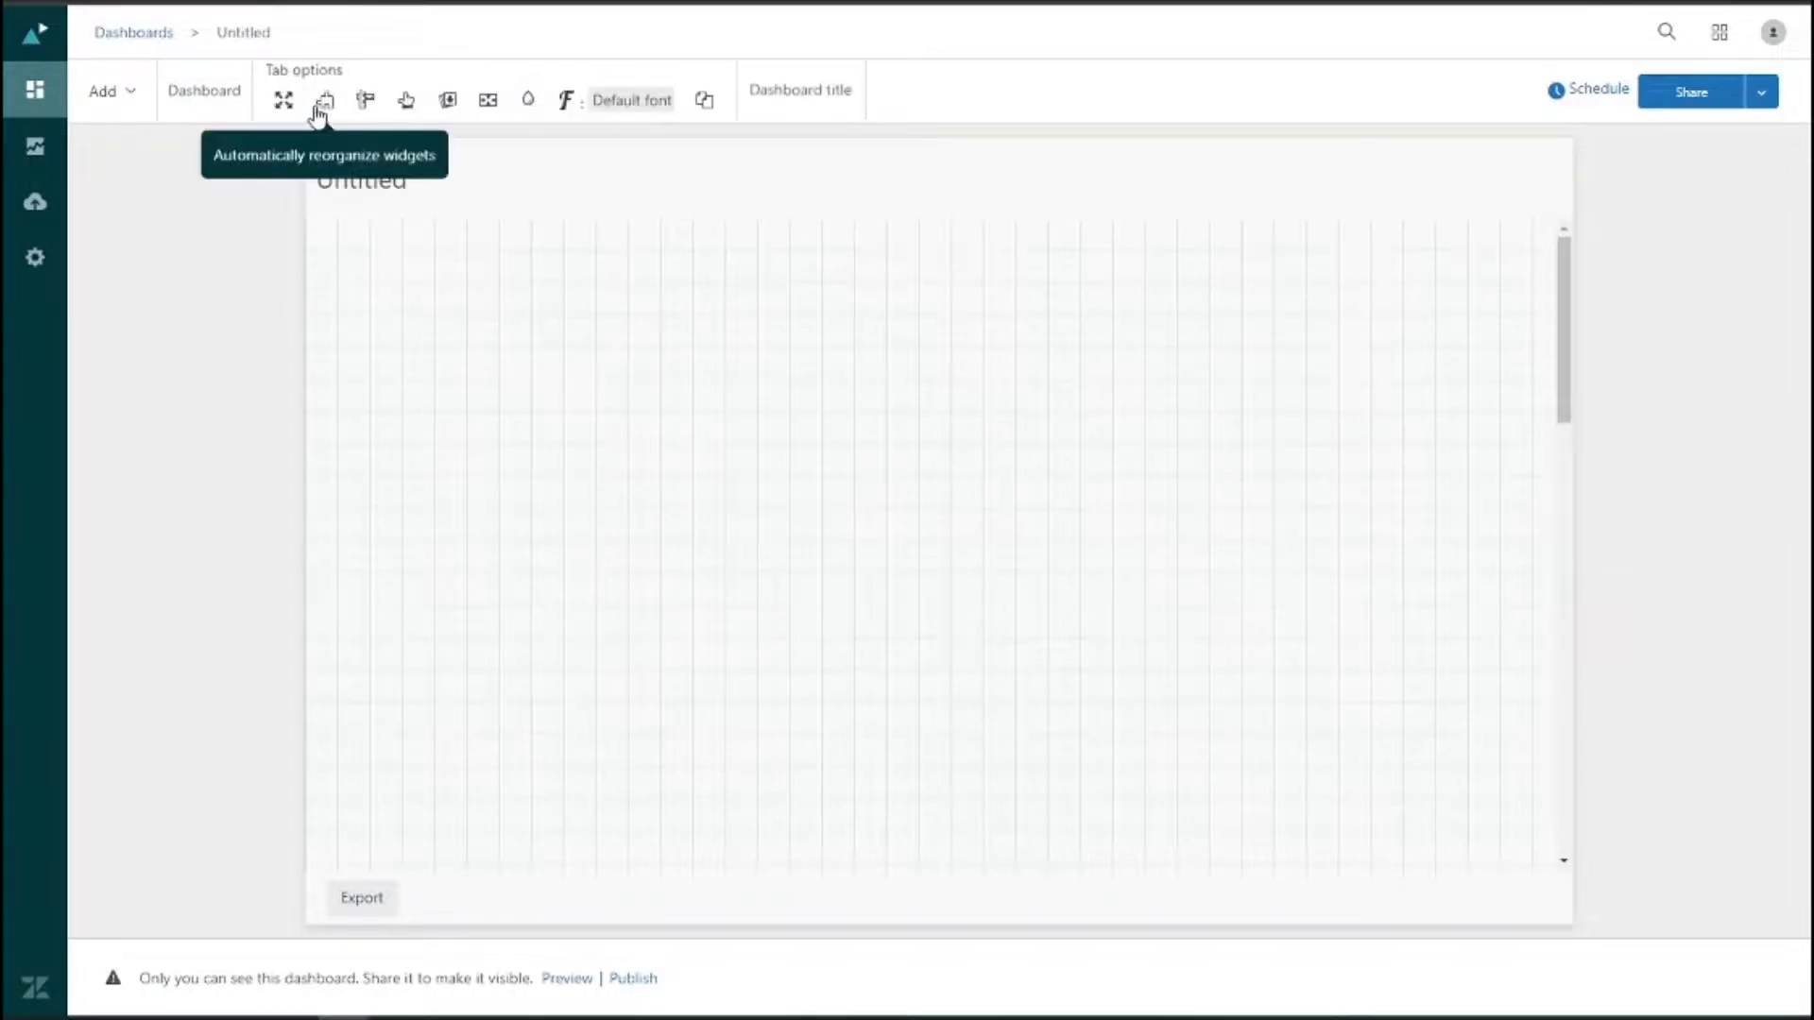
{"action": "left_click", "coordinate": [212, 106]}
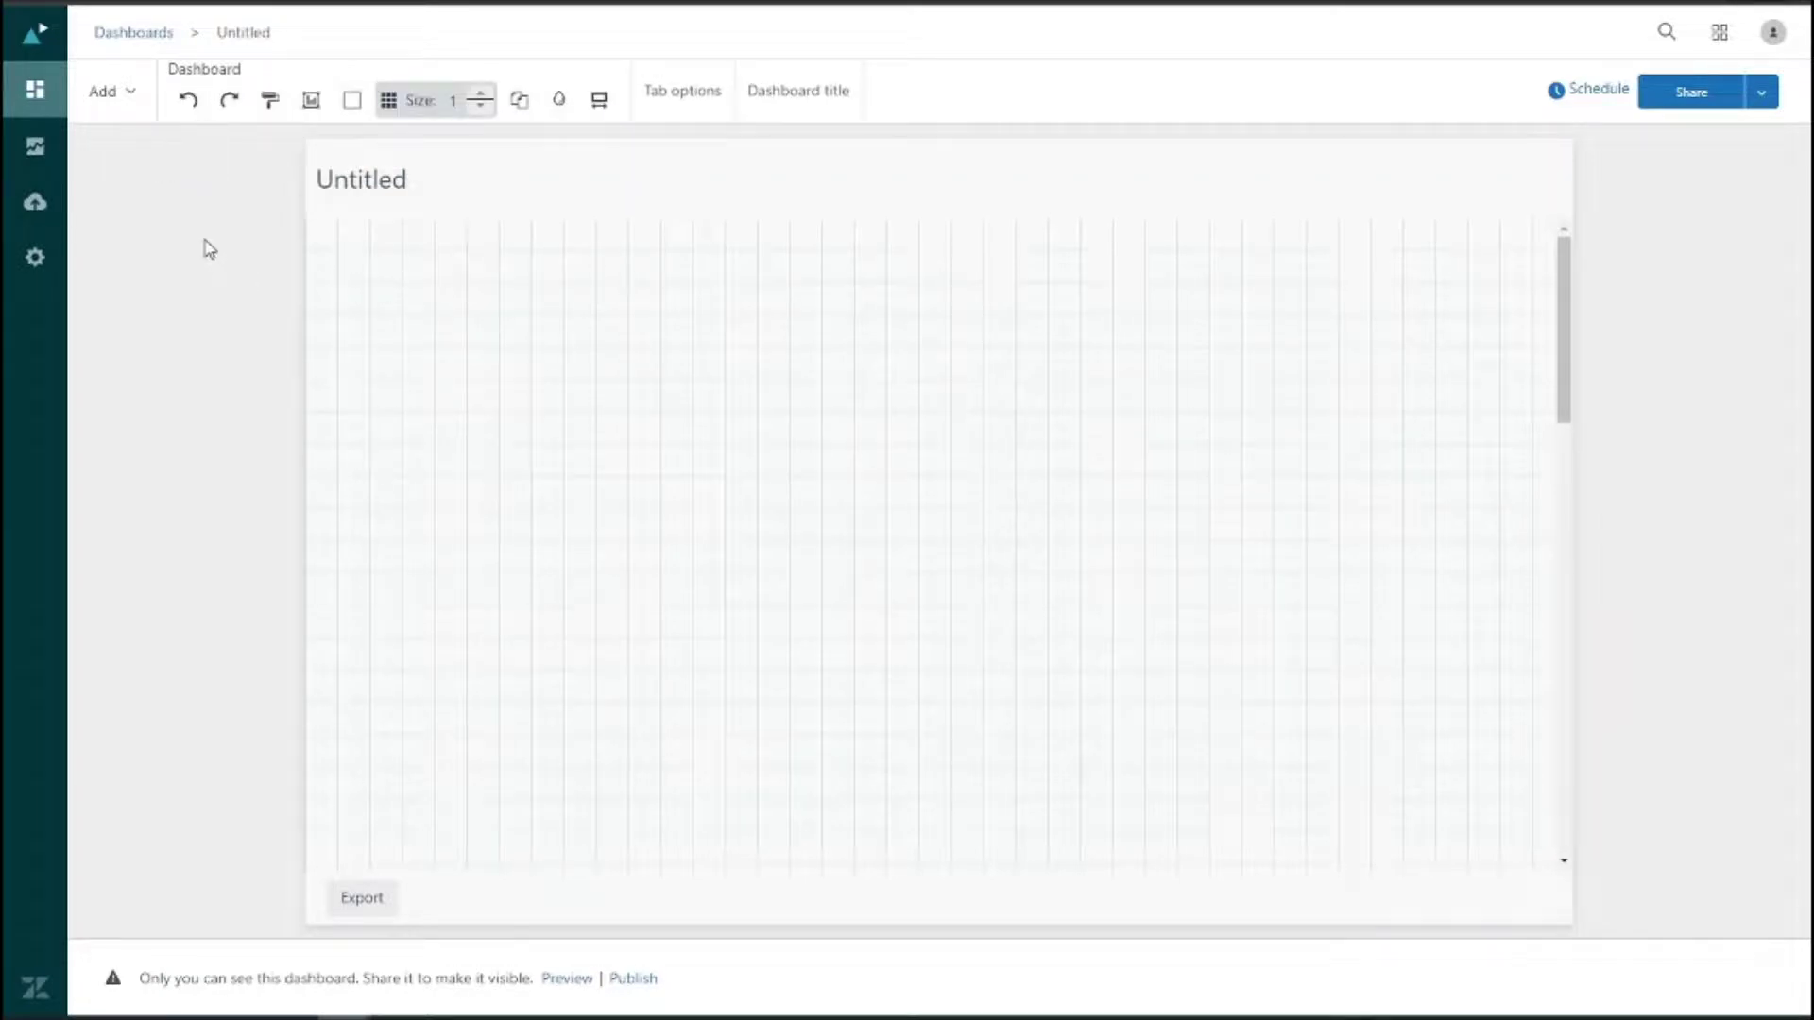
- Add the second Tickets created by month/date report to the dashboard and move its widget to the middle of the grid's upper area
{"action": "left_click", "coordinate": [131, 107]}
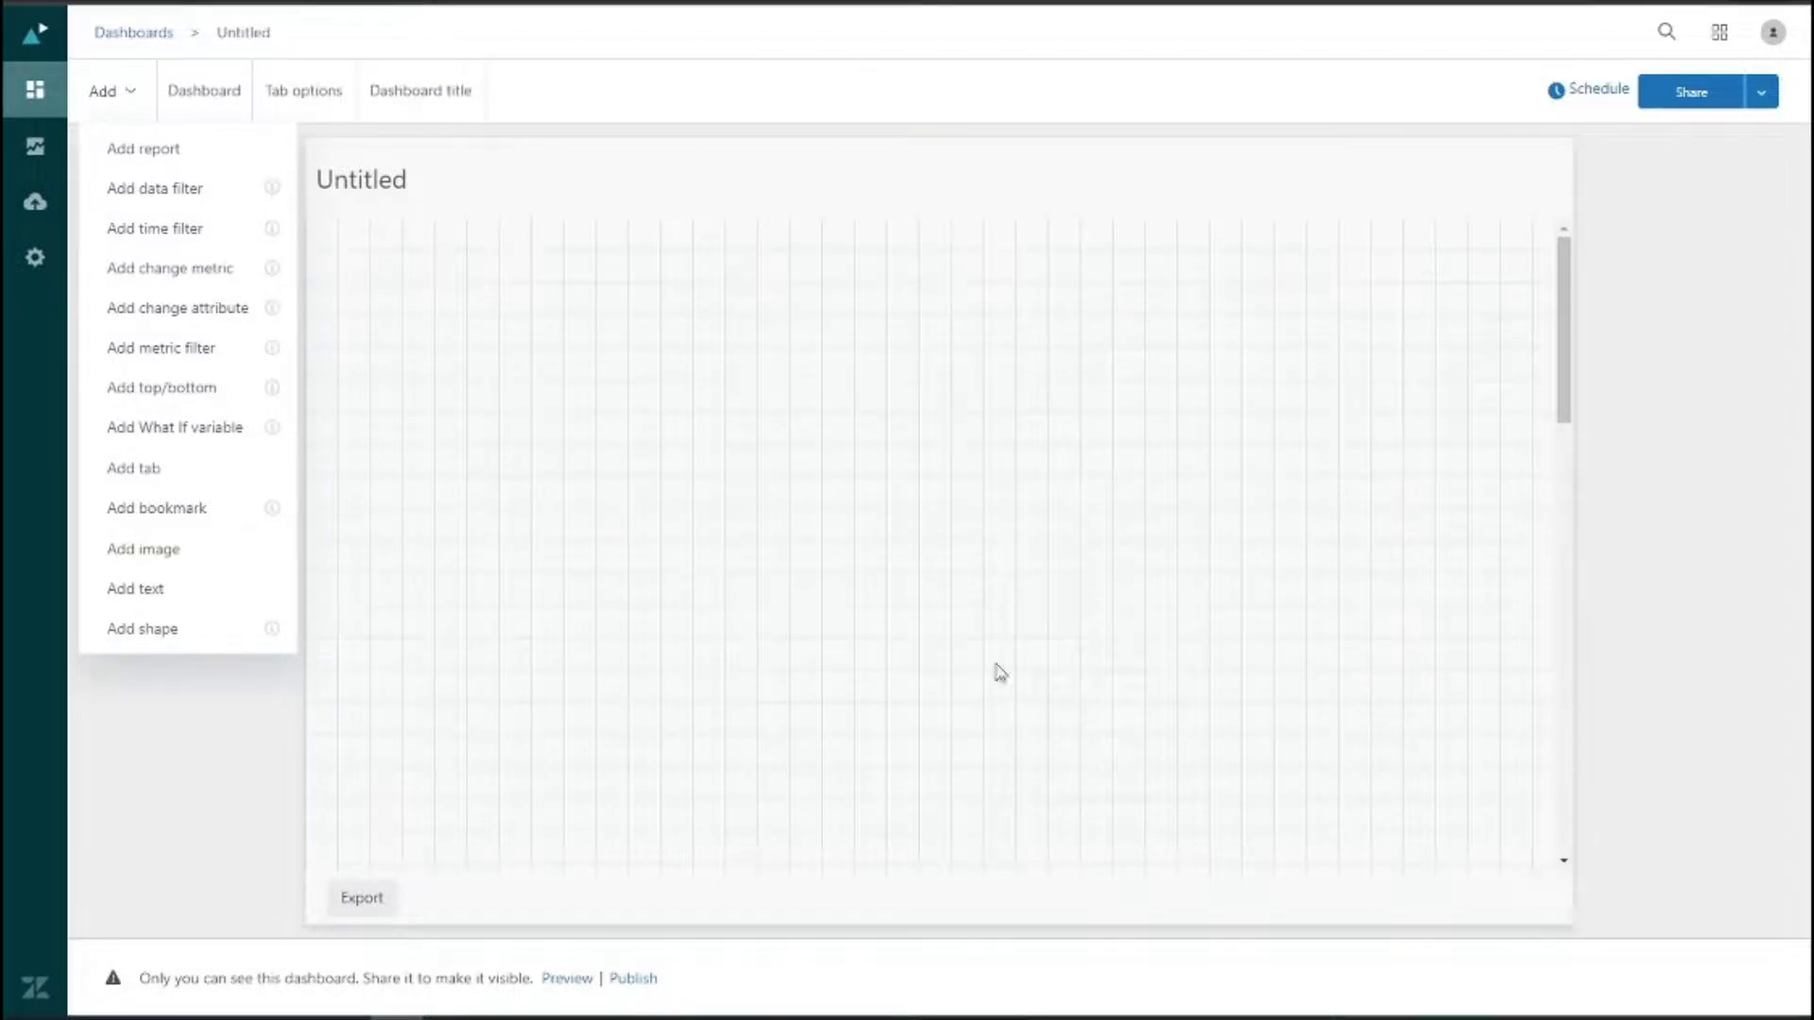
{"action": "left_click", "coordinate": [165, 166]}
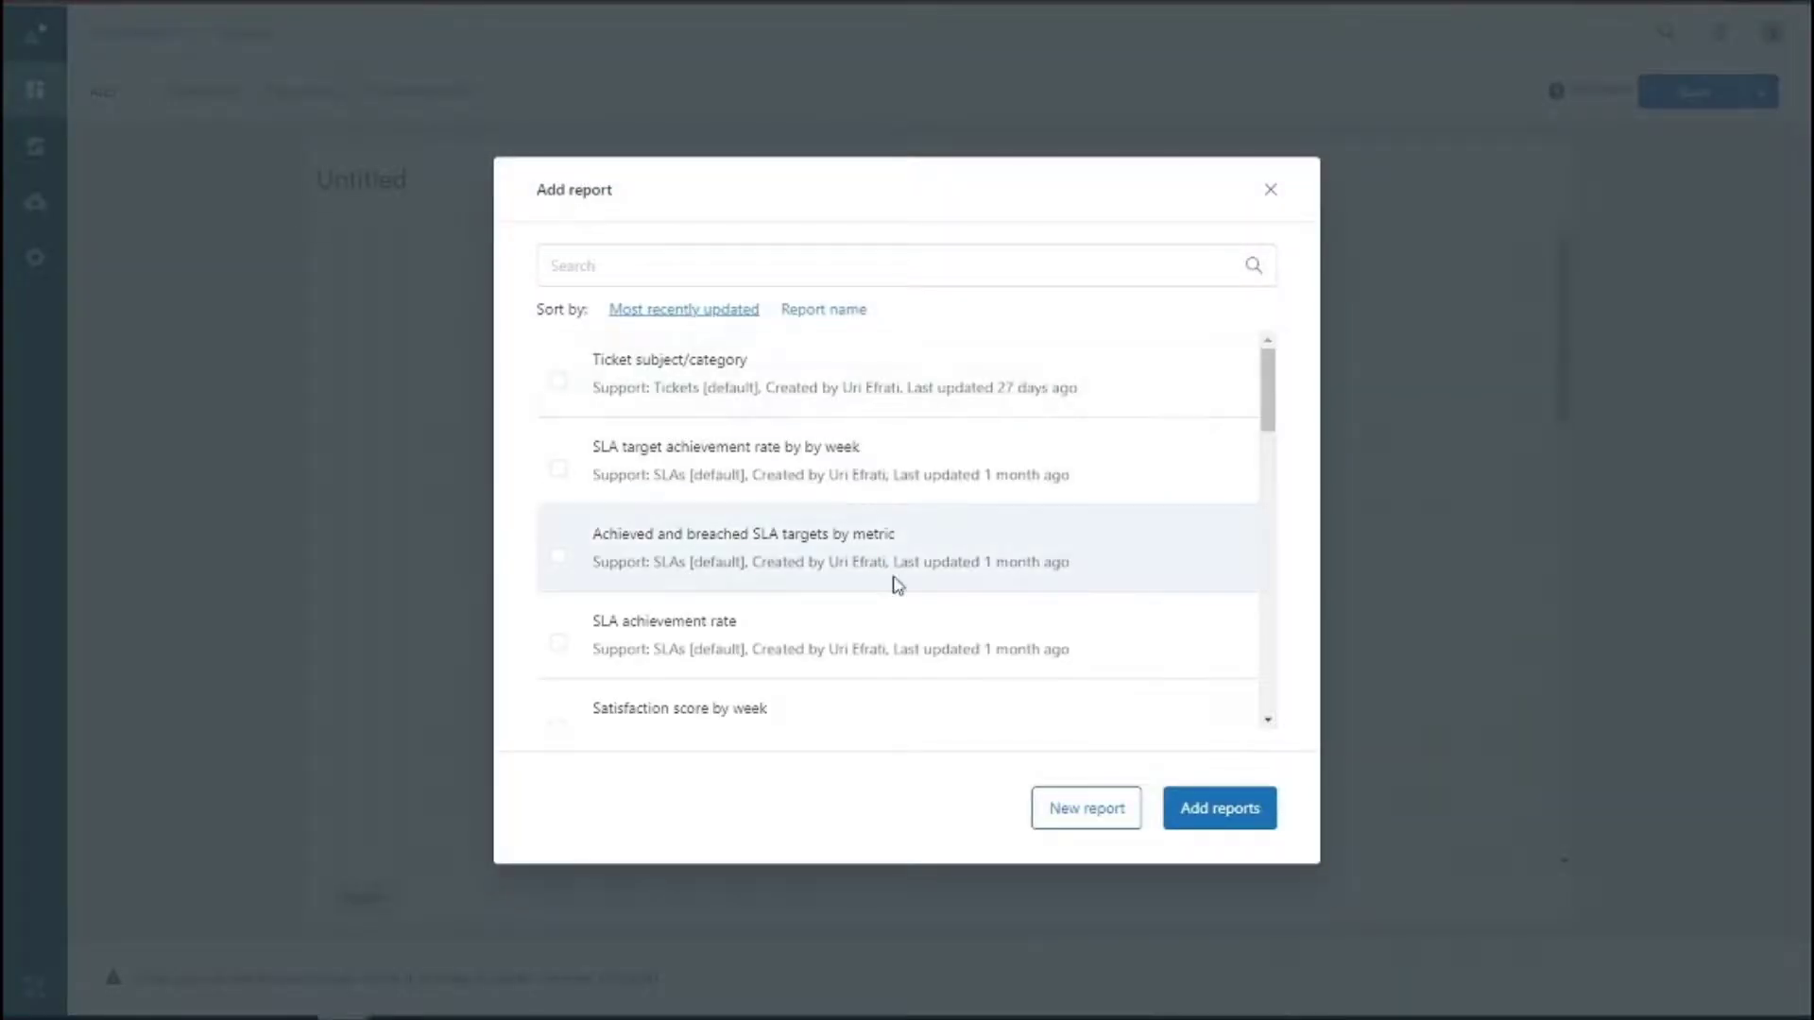
{"action": "scroll", "coordinate": [897, 586], "scroll_direction": "down", "scroll_amount": 3}
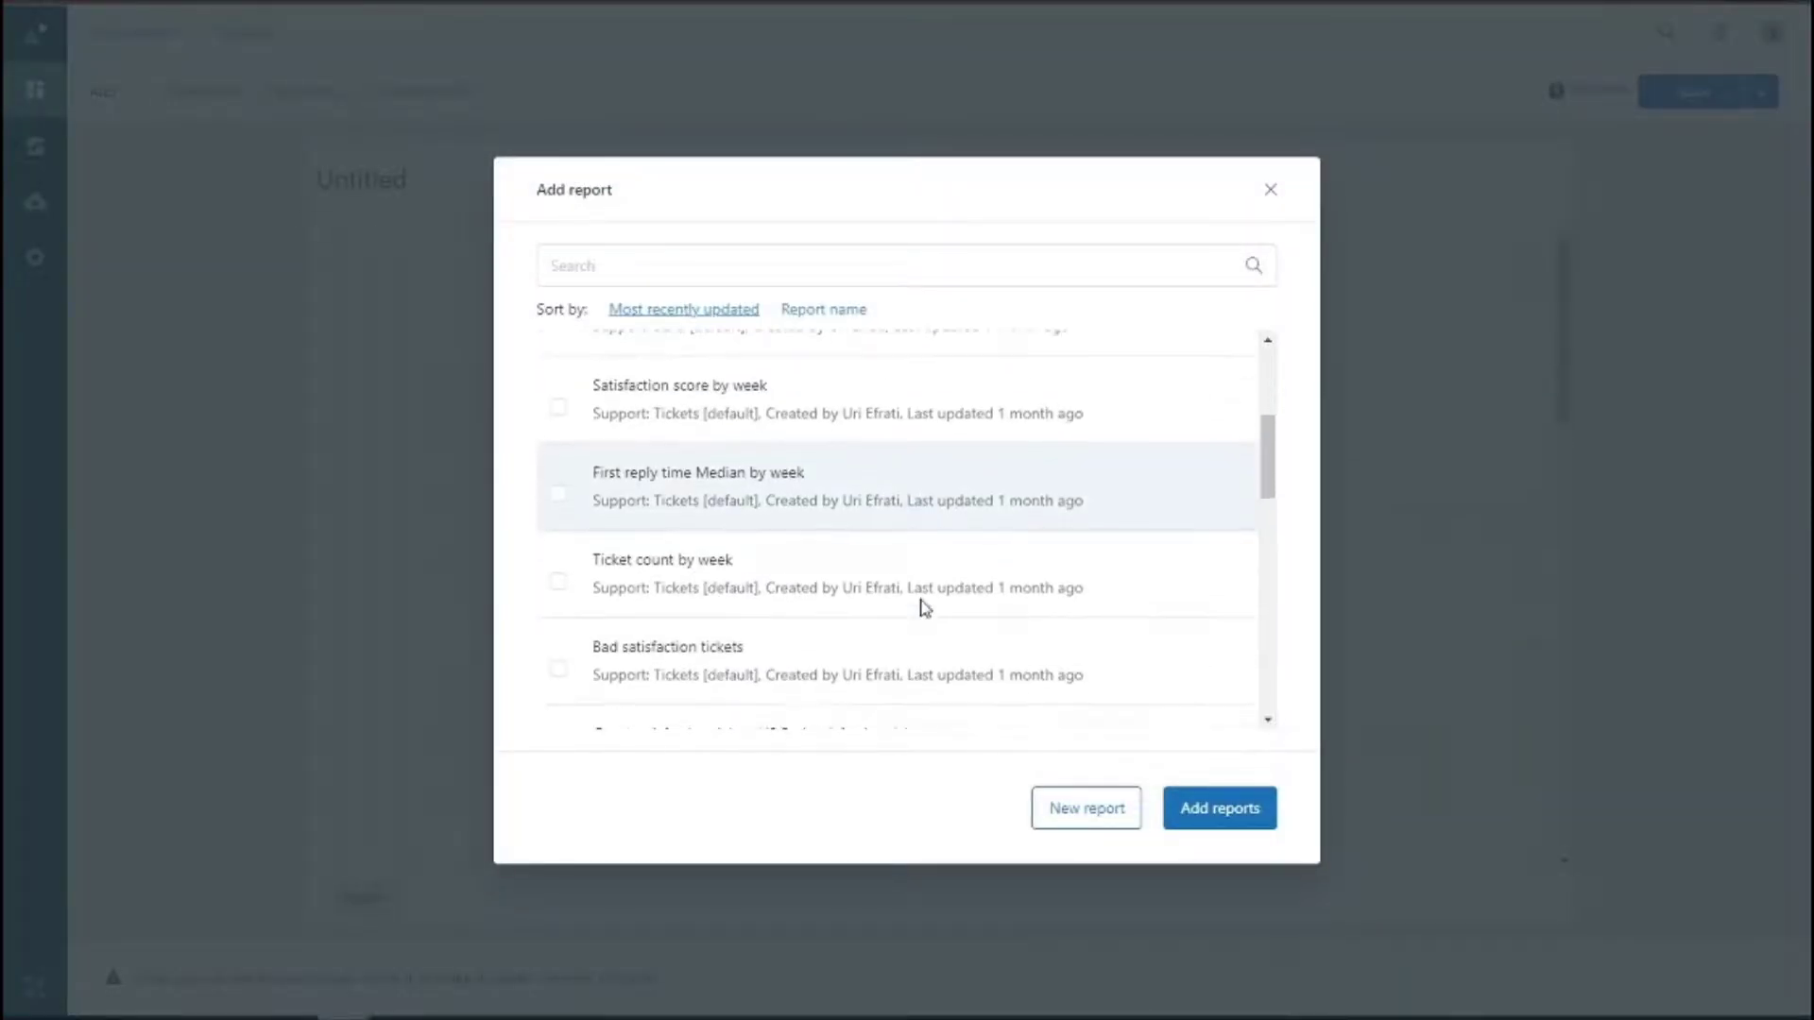
{"action": "scroll", "coordinate": [925, 607], "scroll_direction": "down", "scroll_amount": 5}
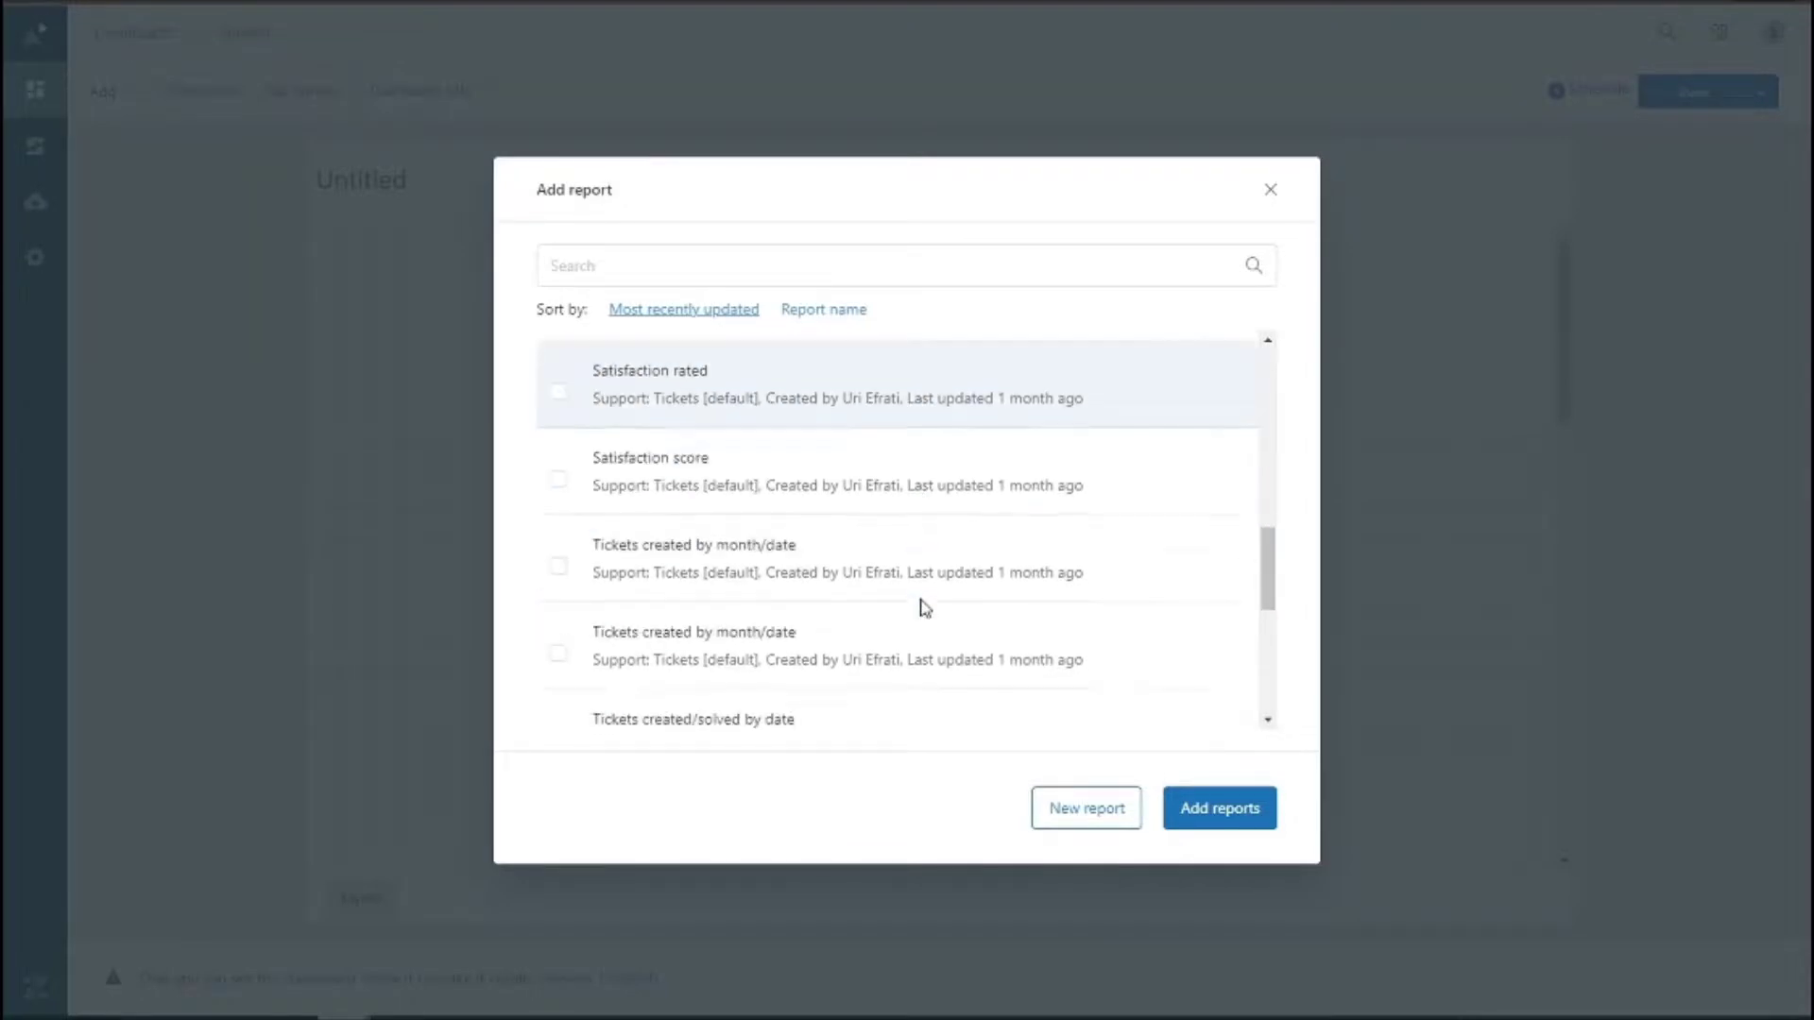
{"action": "scroll", "coordinate": [925, 607], "scroll_direction": "down", "scroll_amount": 2}
{"action": "scroll", "coordinate": [867, 607], "scroll_direction": "down", "scroll_amount": 2}
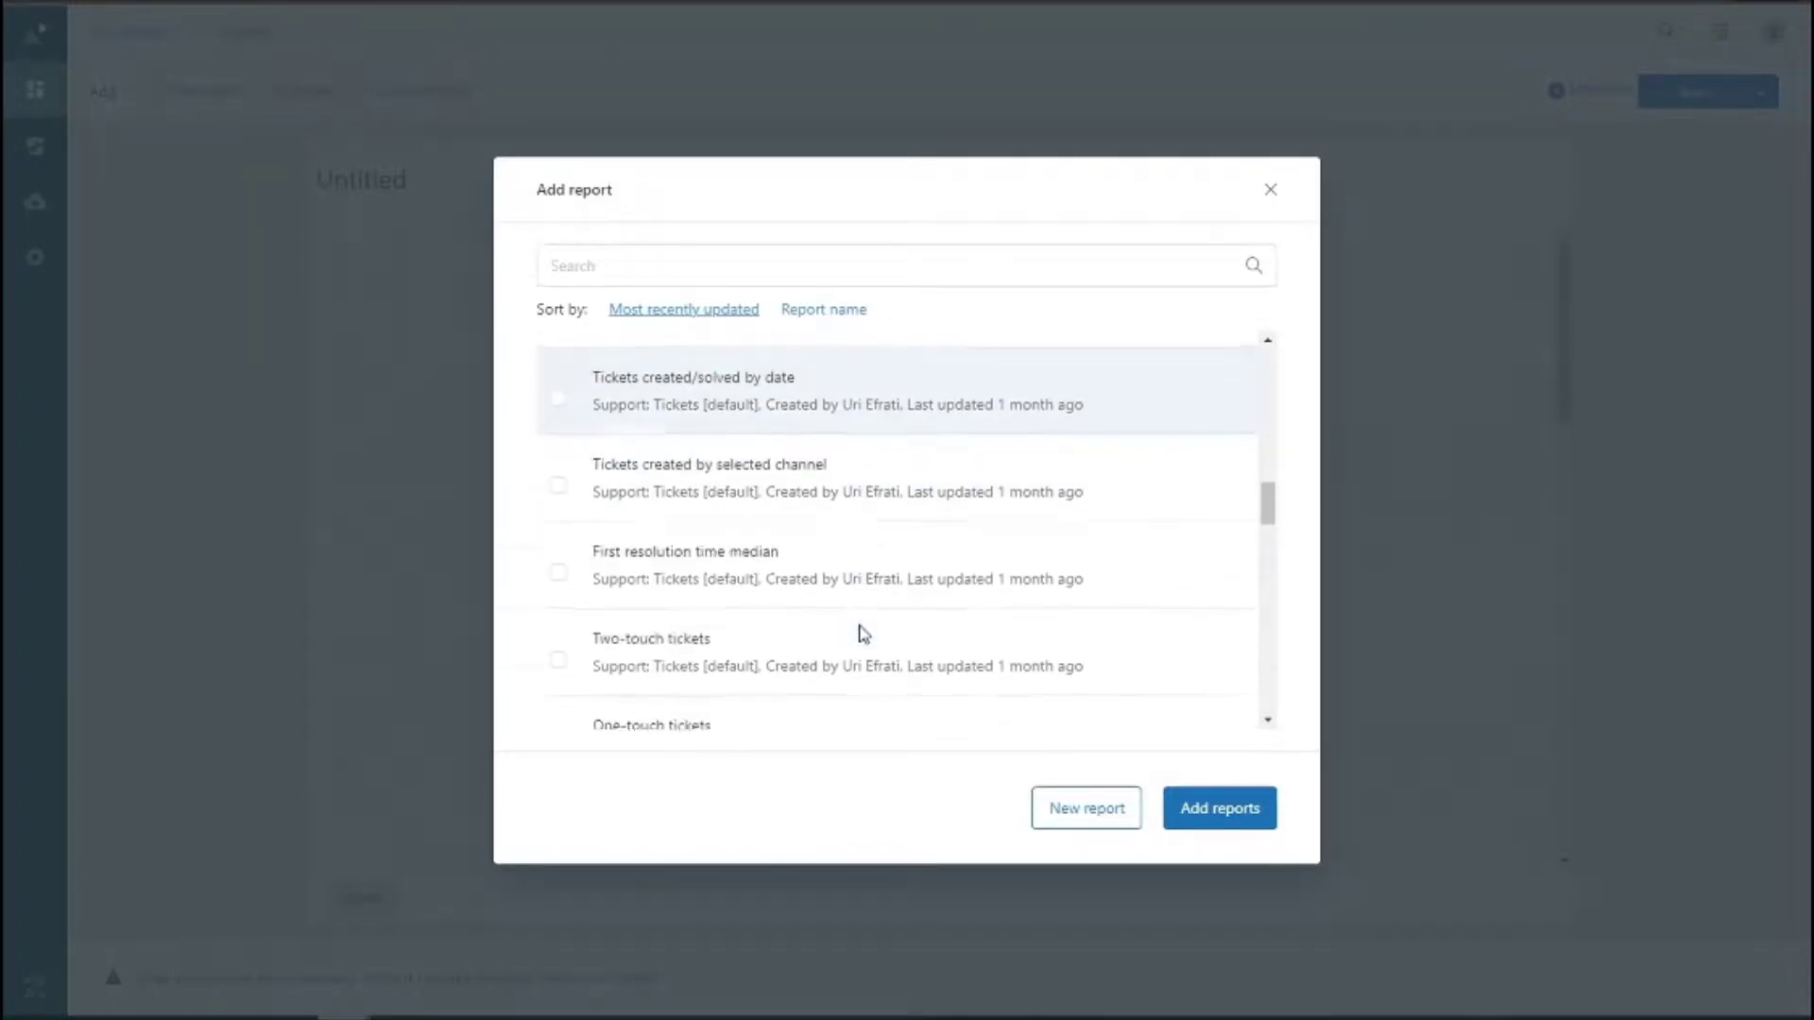
{"action": "scroll", "coordinate": [863, 630], "scroll_direction": "up", "scroll_amount": 3}
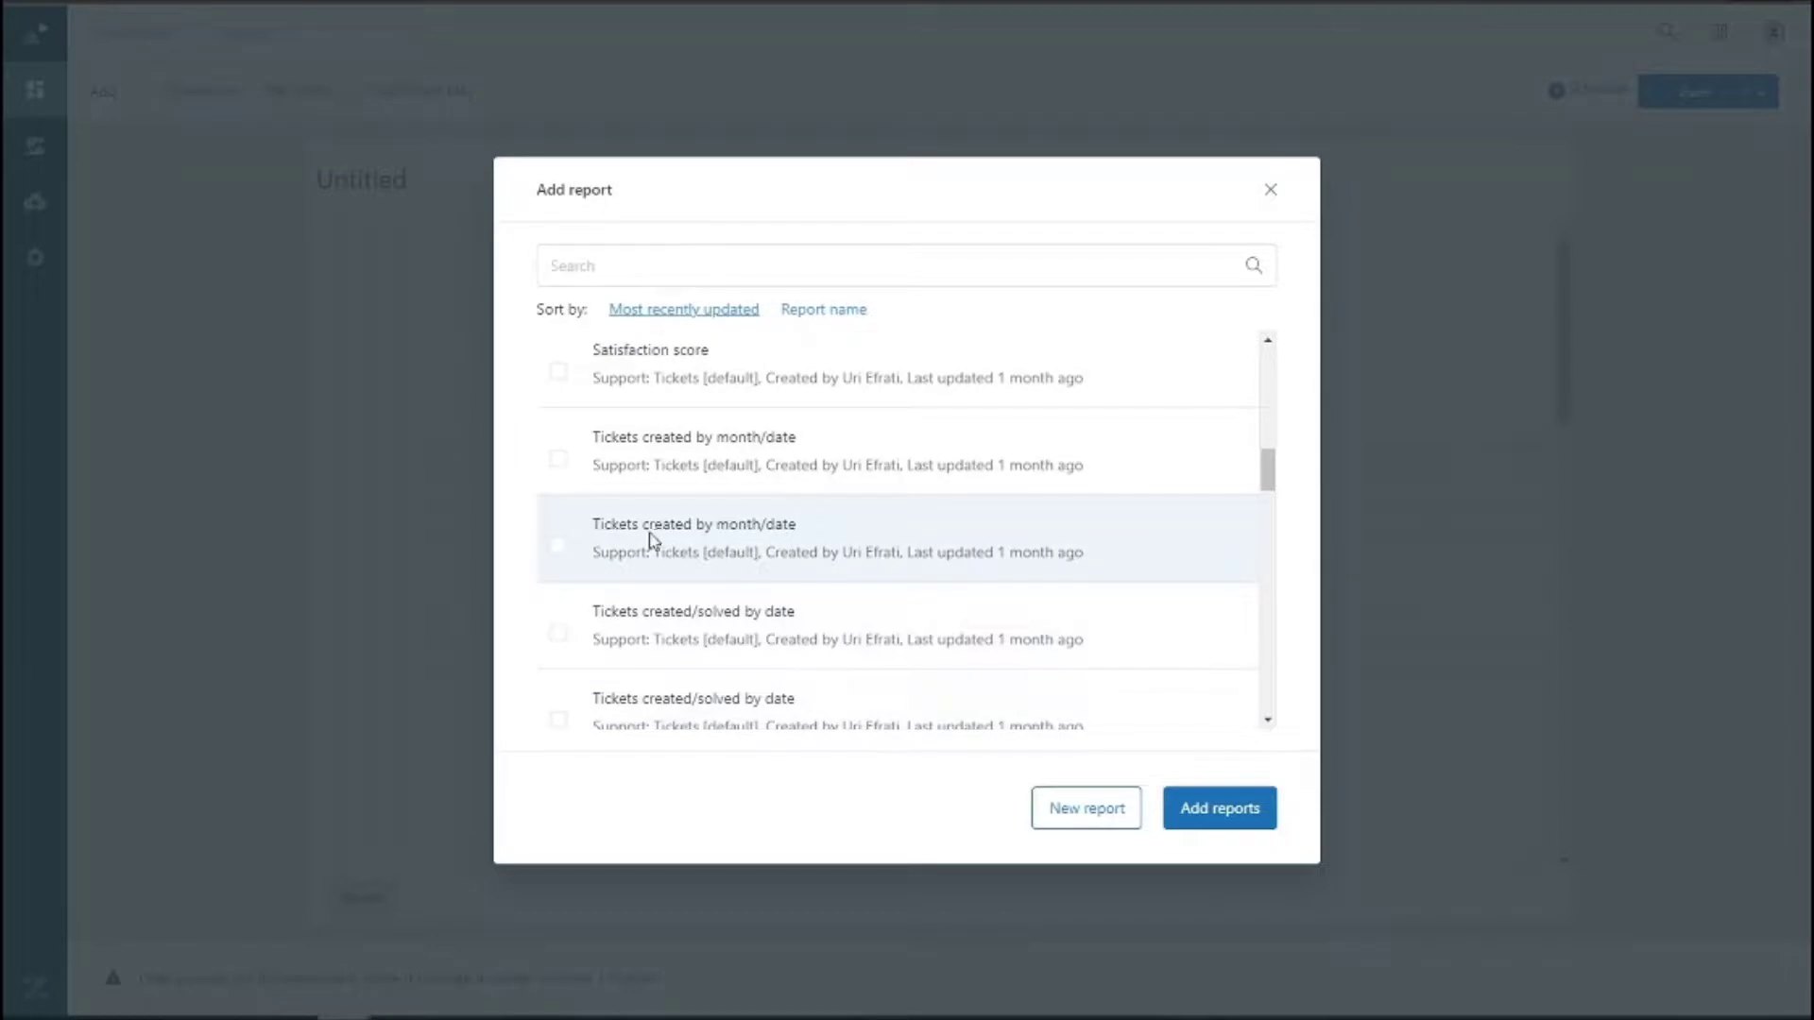
{"action": "left_click", "coordinate": [559, 547]}
{"action": "left_click", "coordinate": [1211, 818]}
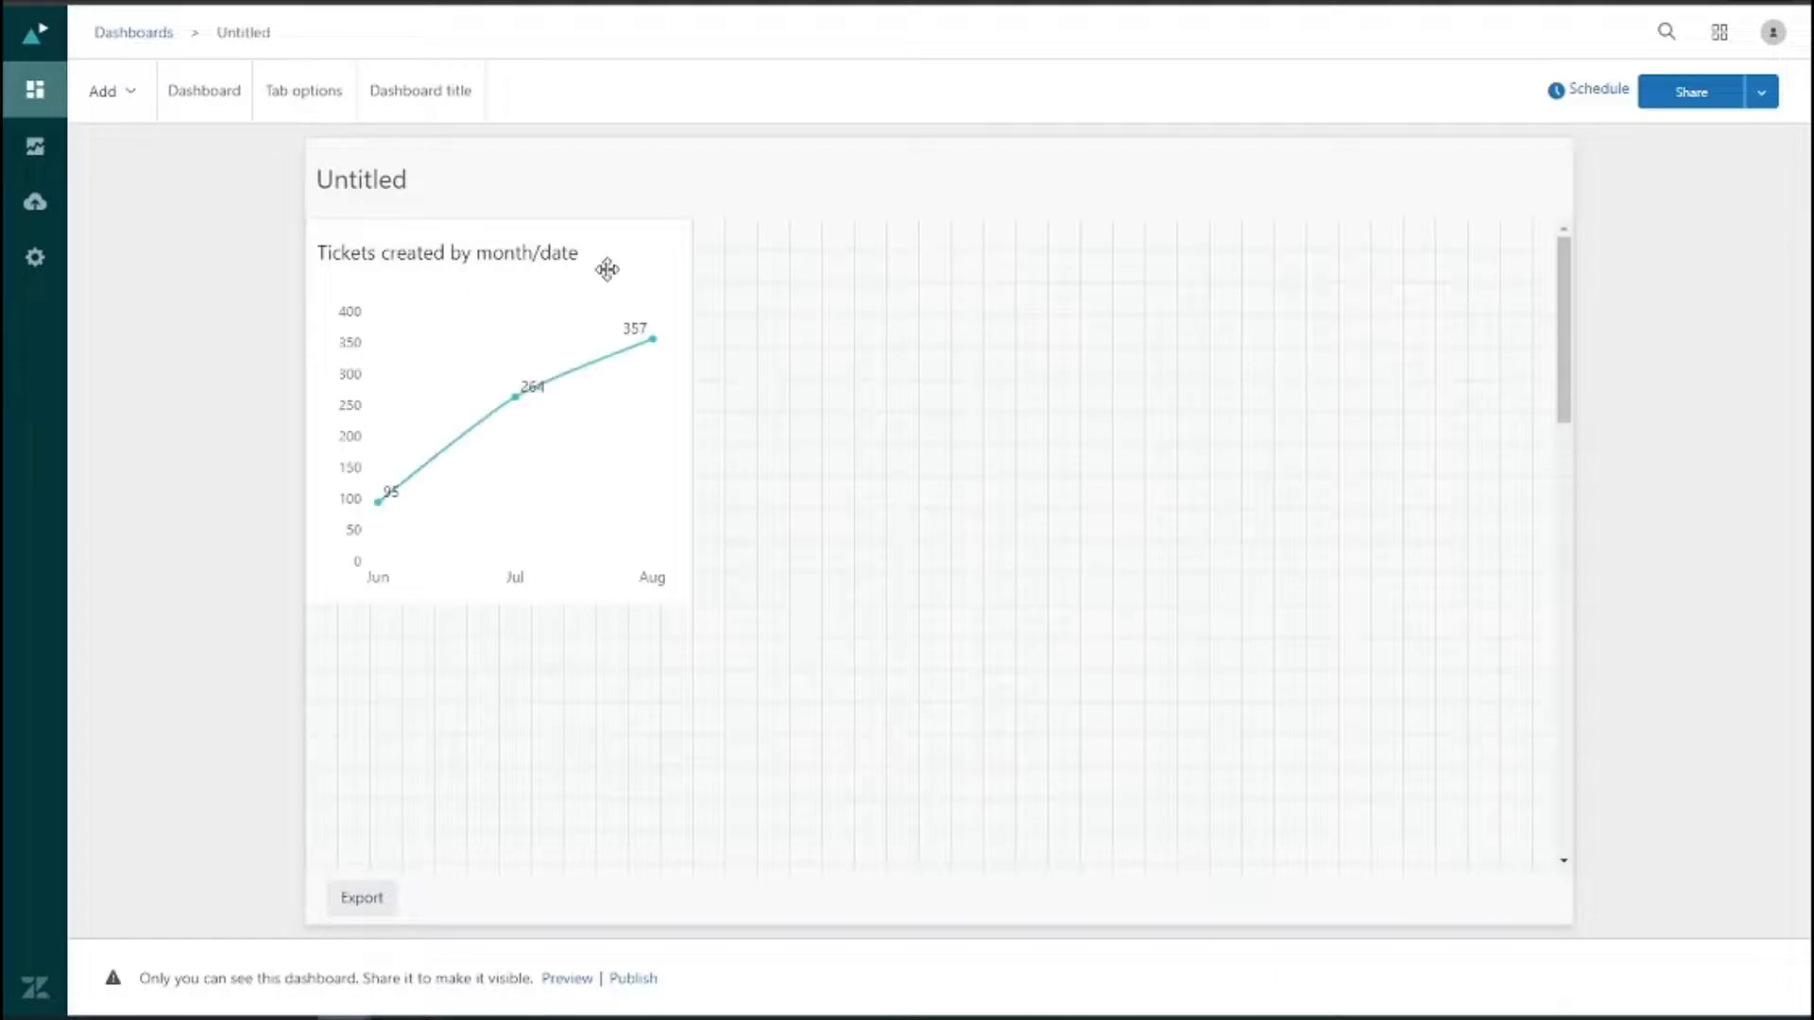
{"action": "left_click", "coordinate": [608, 265]}
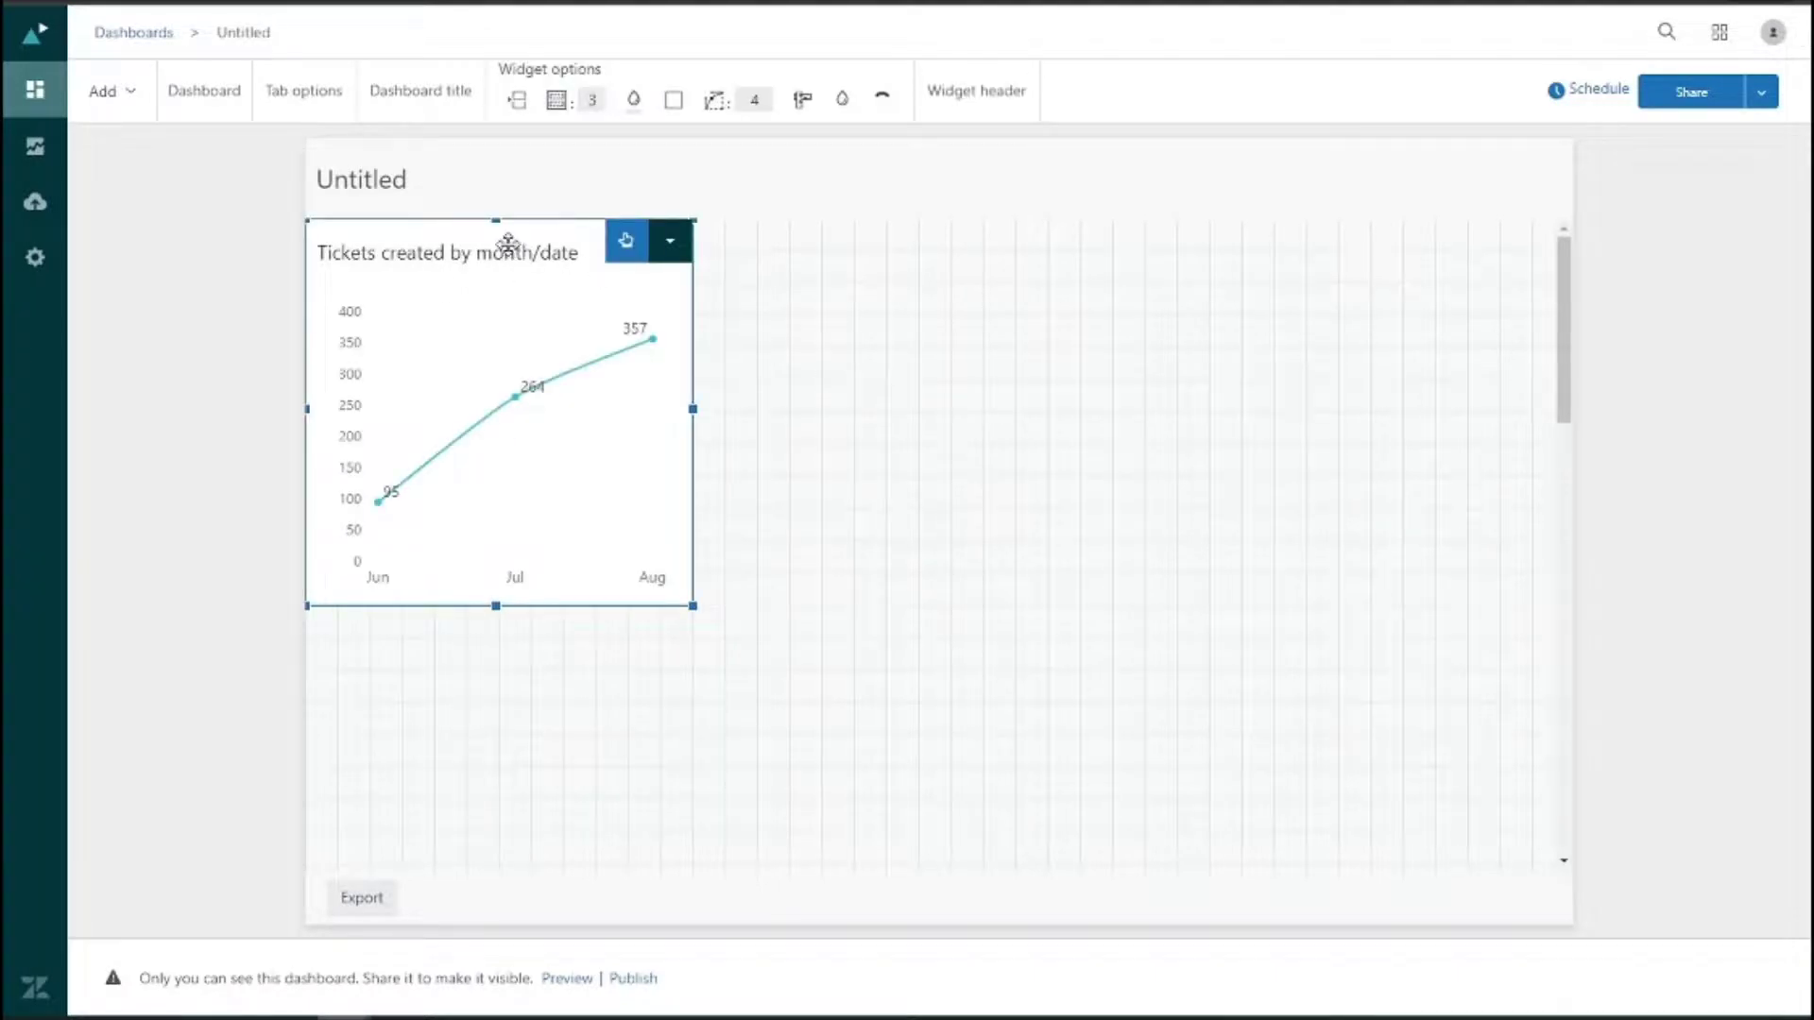
{"action": "left_click_drag", "start_coordinate": [512, 245], "coordinate": [1022, 275]}
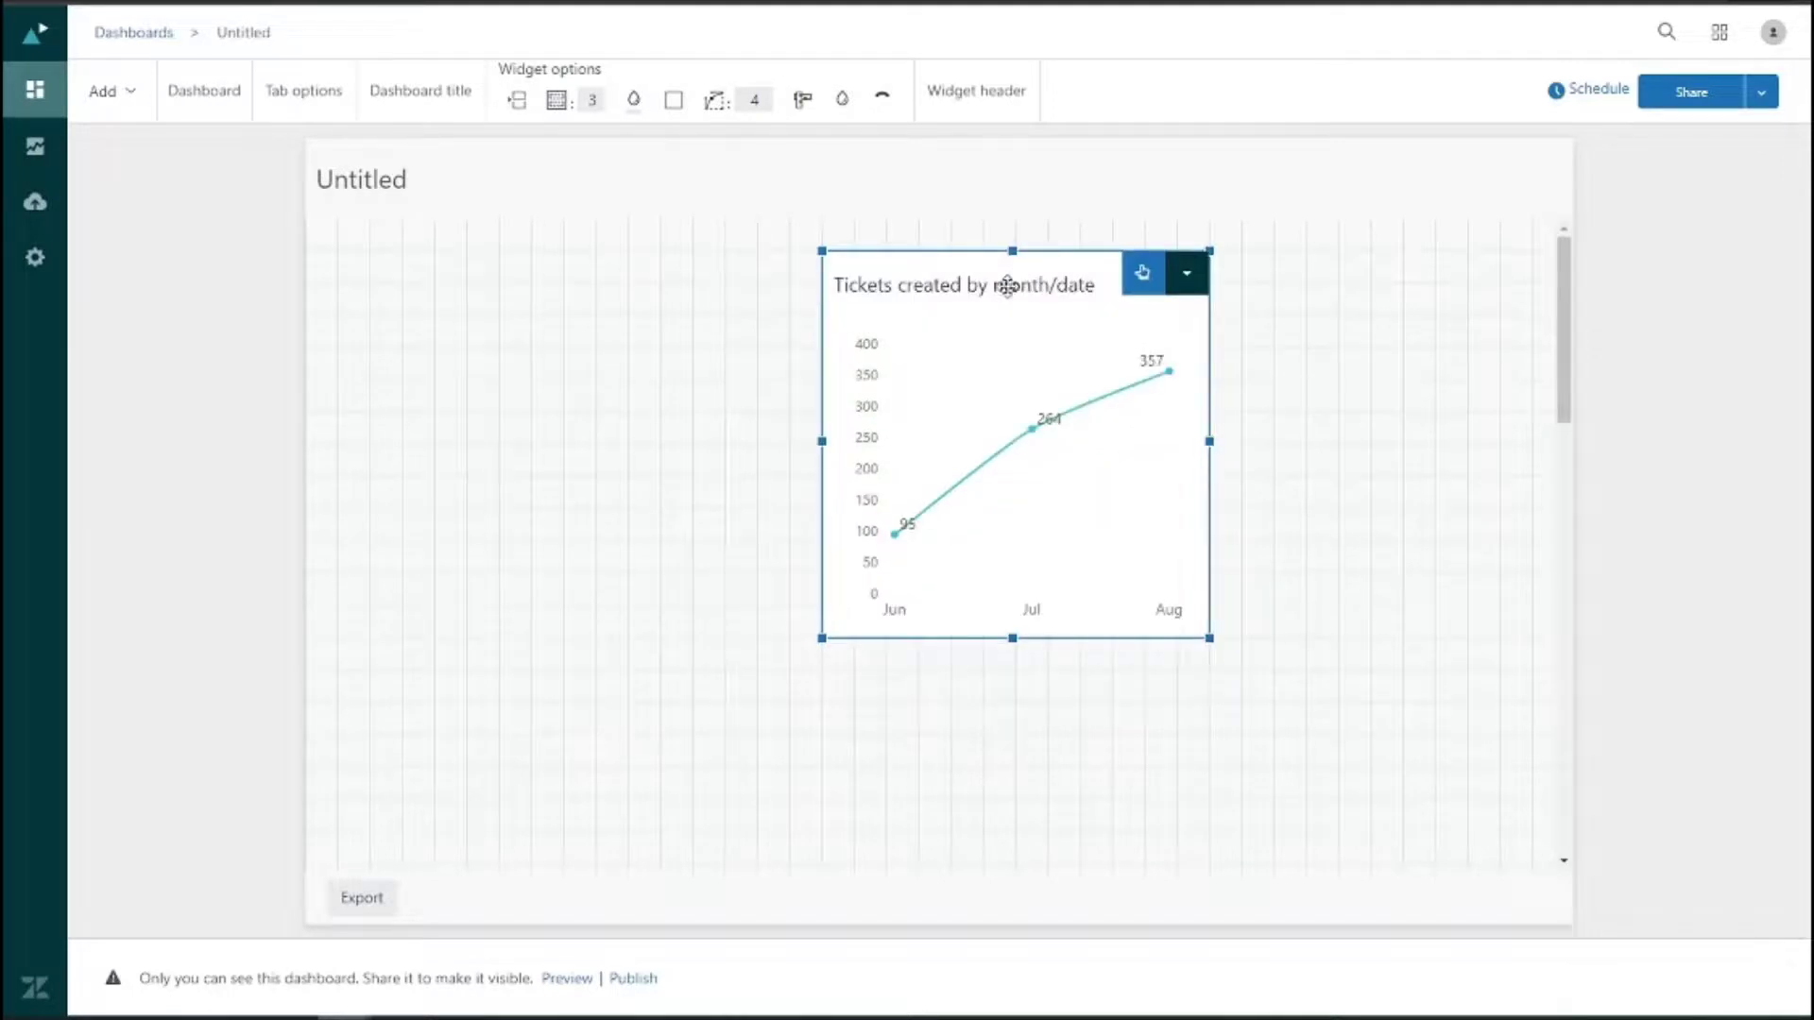
- Find the Unsolved tickets report with the search term "unsol" and add it to the dashboard
{"action": "left_click", "coordinate": [122, 111]}
{"action": "left_click", "coordinate": [142, 149]}
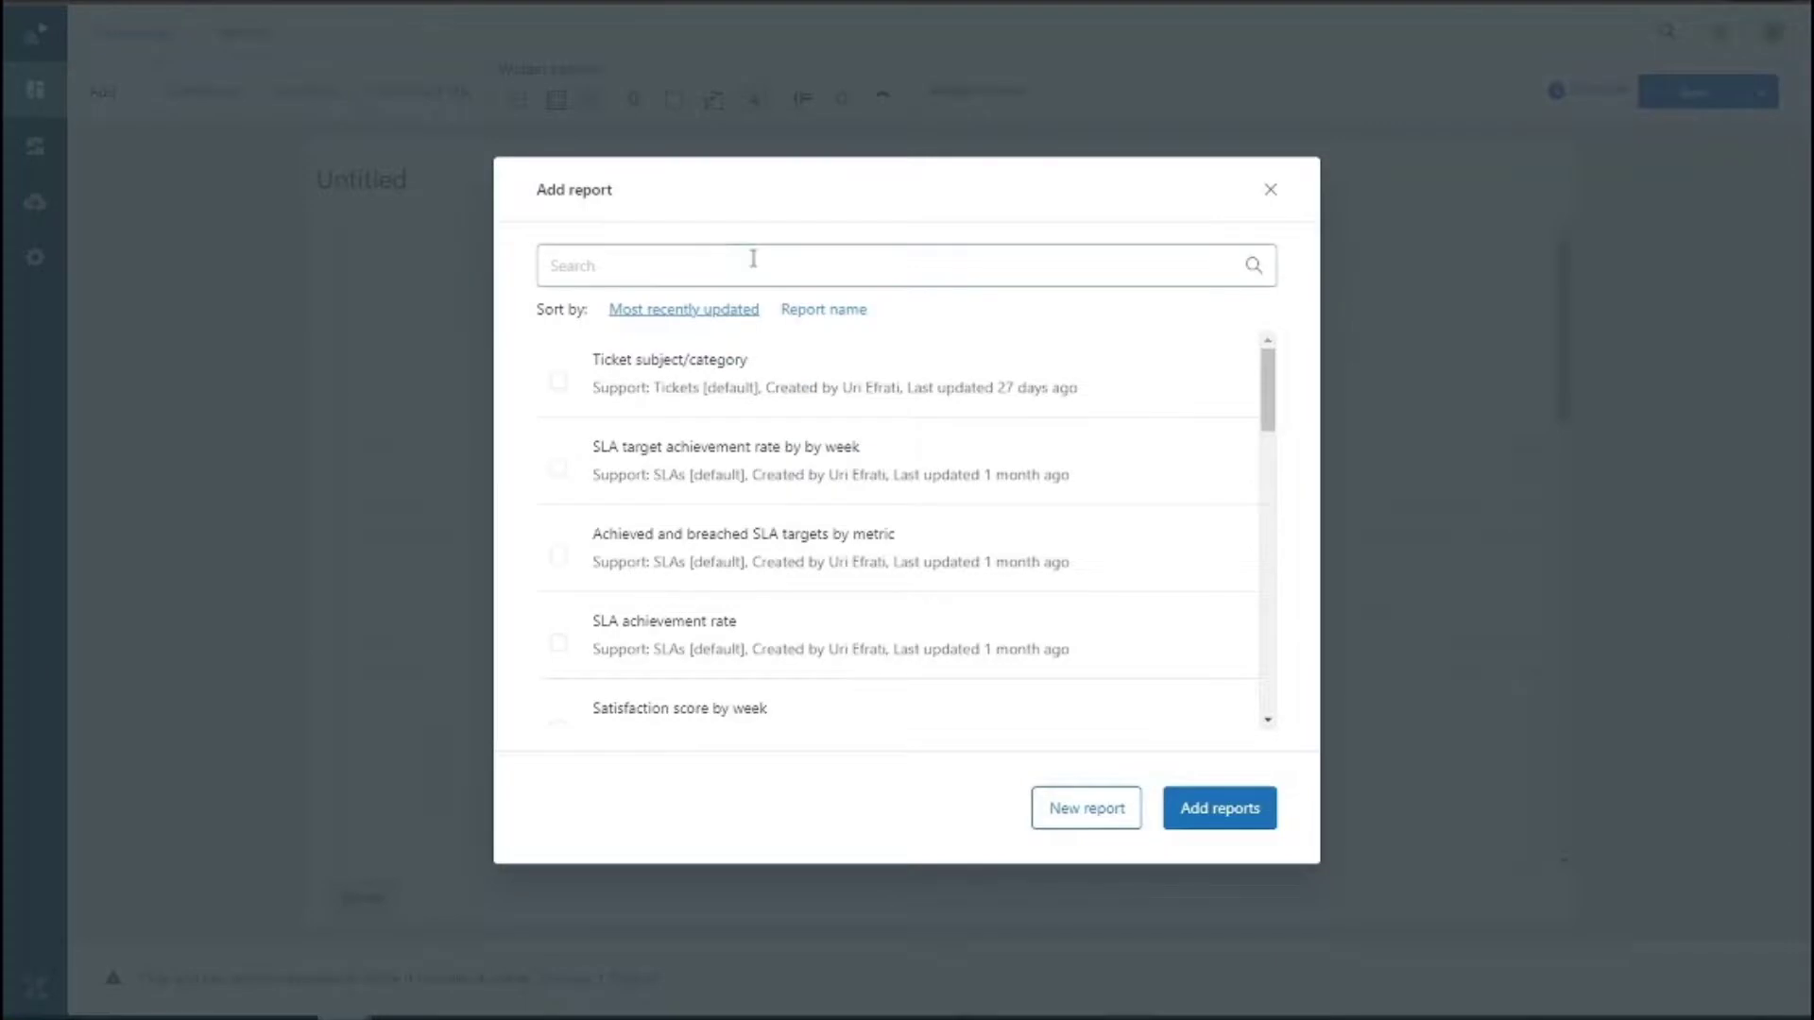
{"action": "left_click", "coordinate": [753, 259]}
{"action": "type", "text": "uri"}
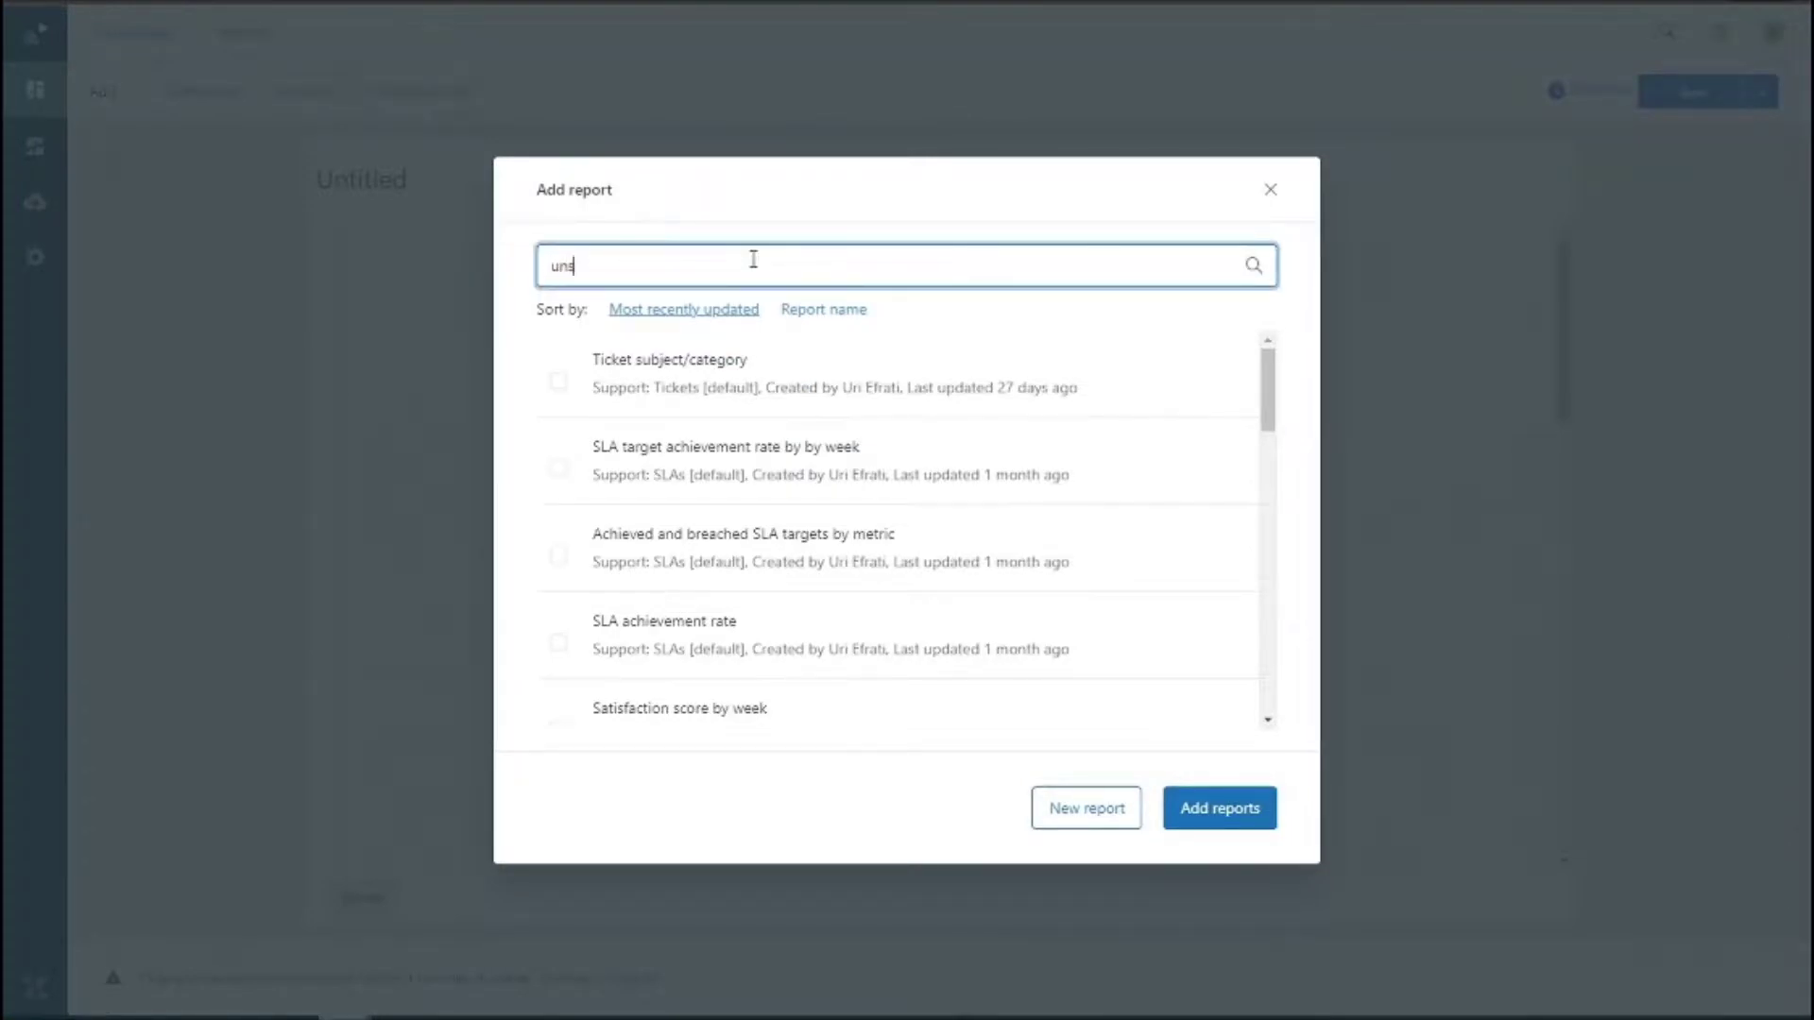
{"action": "type", "text": "ol"}
{"action": "left_click", "coordinate": [558, 382]}
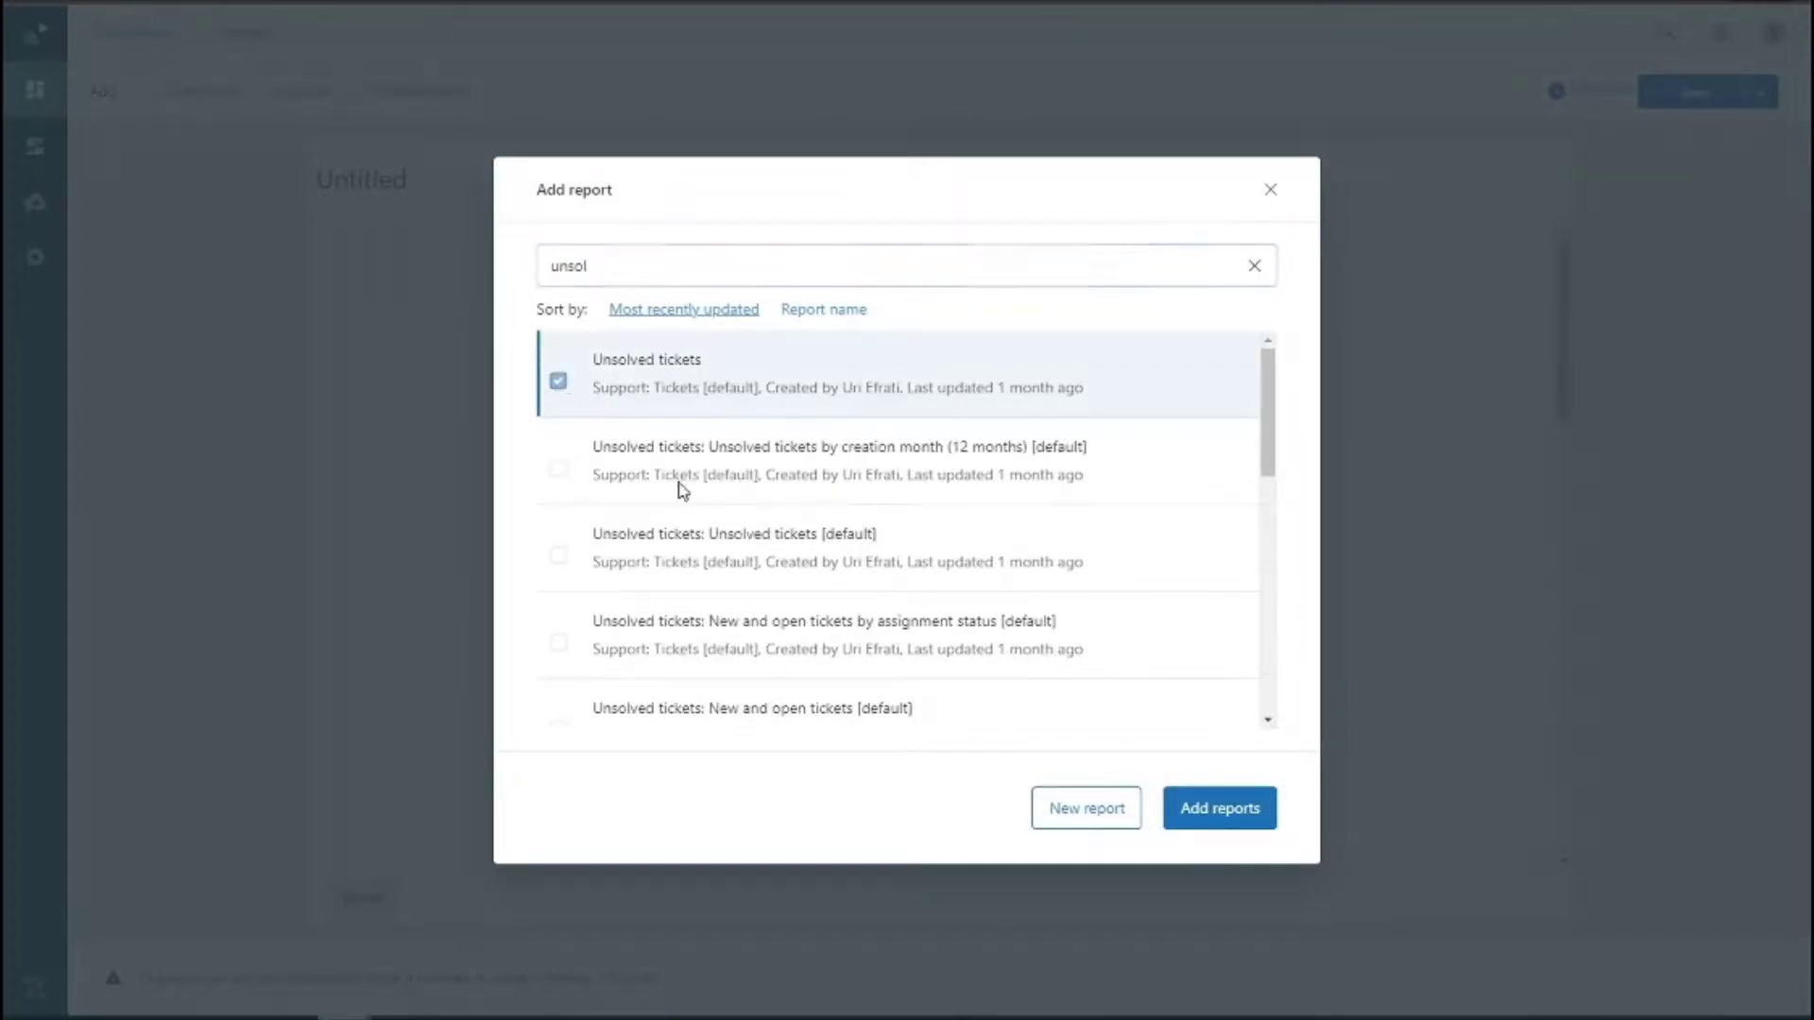
{"action": "left_click", "coordinate": [1217, 811]}
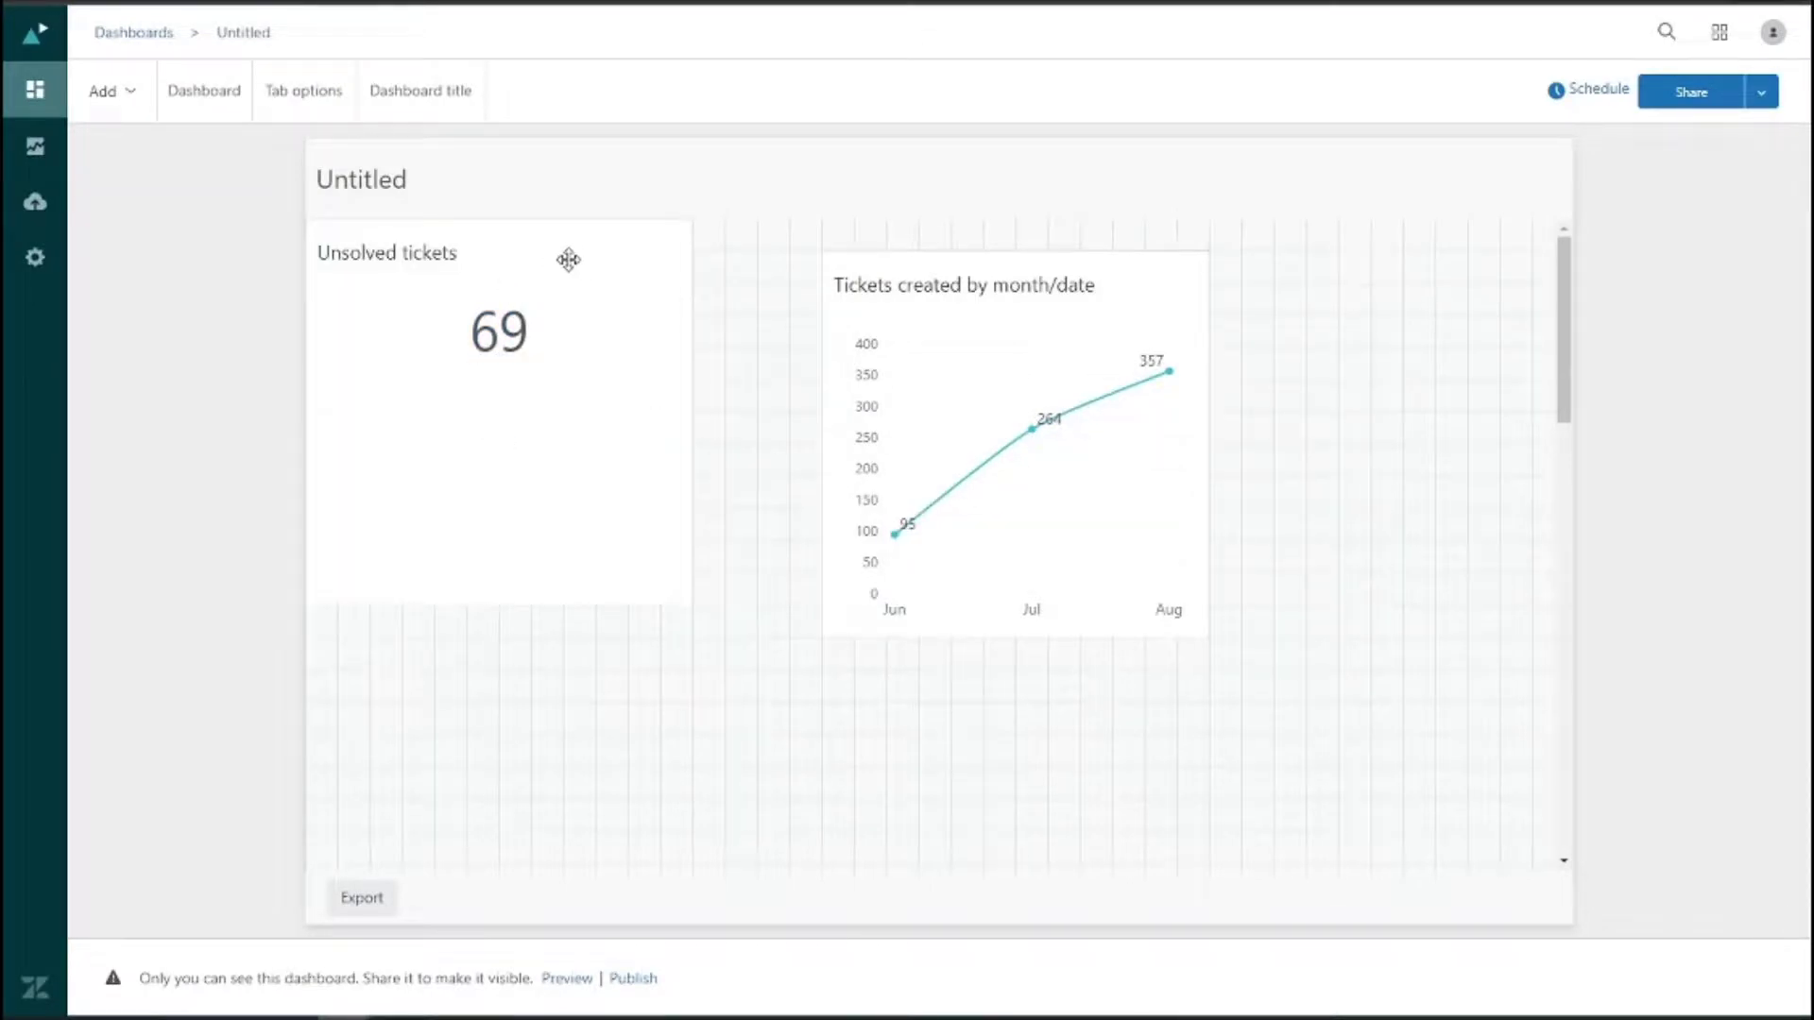
- Resize the Unsolved tickets widget to about half its height and slightly wider
{"action": "left_click", "coordinate": [631, 257]}
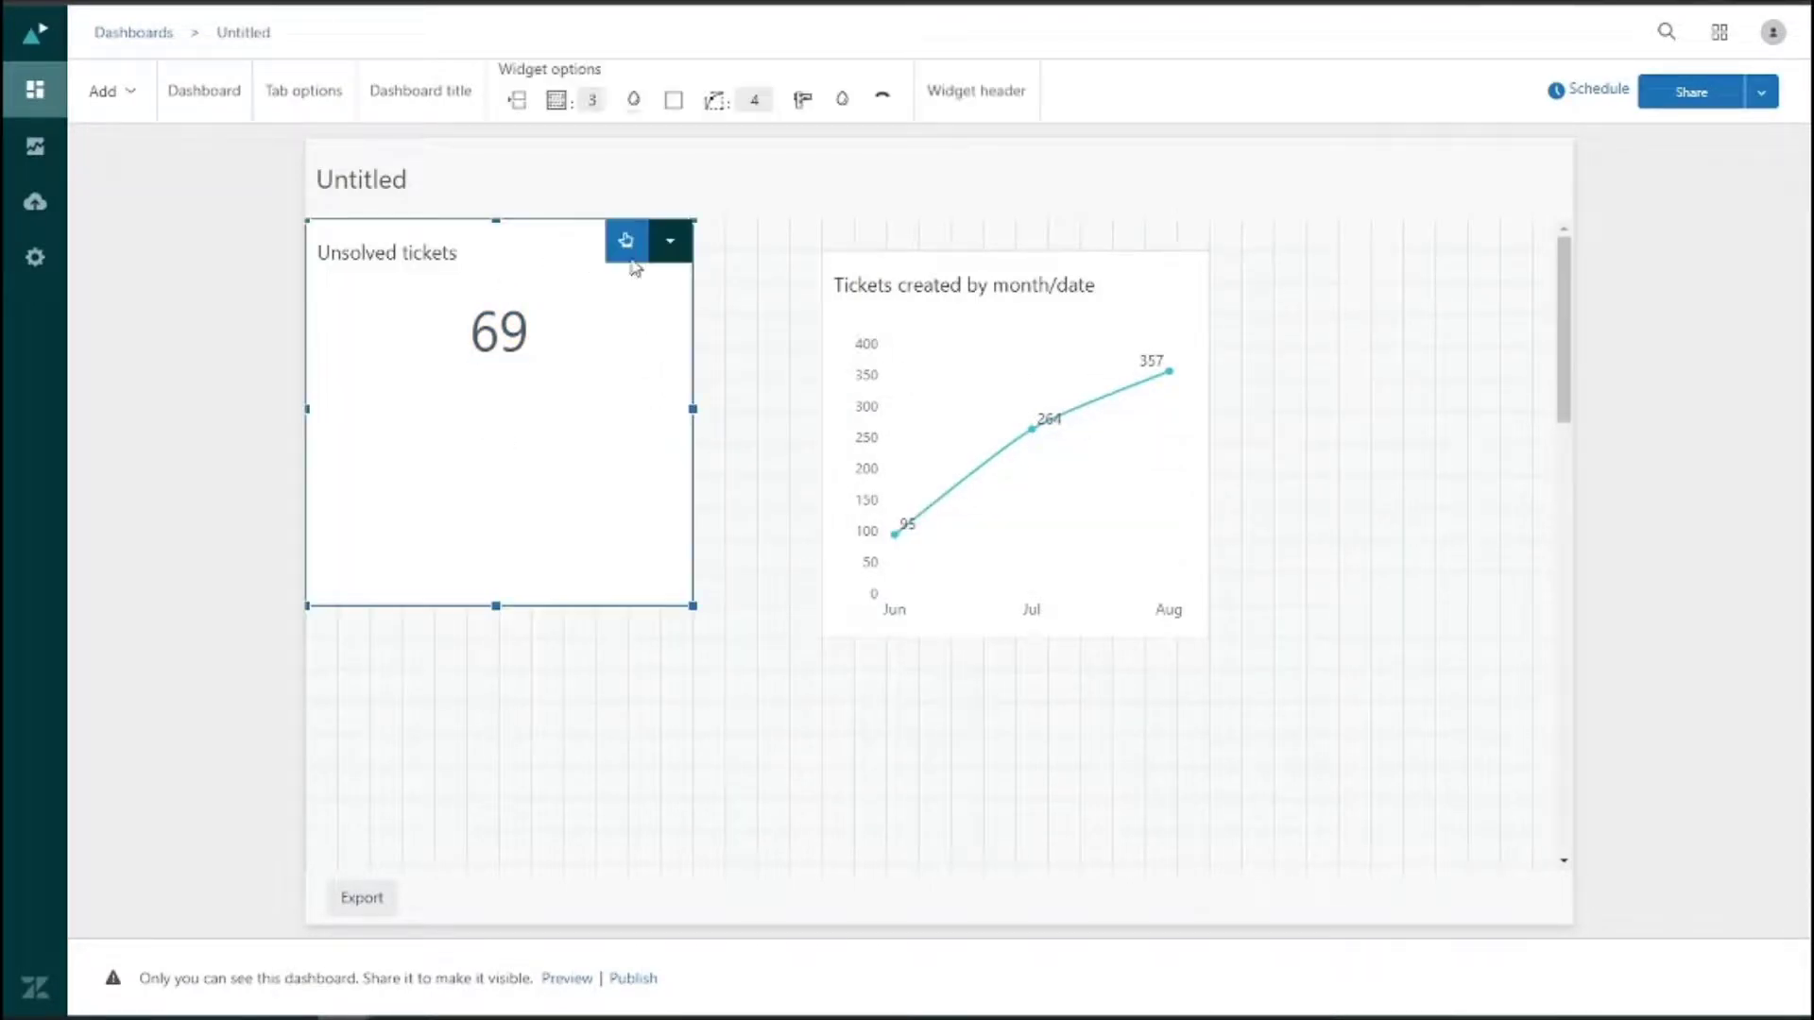
{"action": "left_click_drag", "start_coordinate": [493, 601], "coordinate": [510, 410]}
{"action": "left_click_drag", "start_coordinate": [694, 313], "coordinate": [790, 313]}
- Look through the widget options available for the Tickets created by month/date report
{"action": "left_click", "coordinate": [978, 344]}
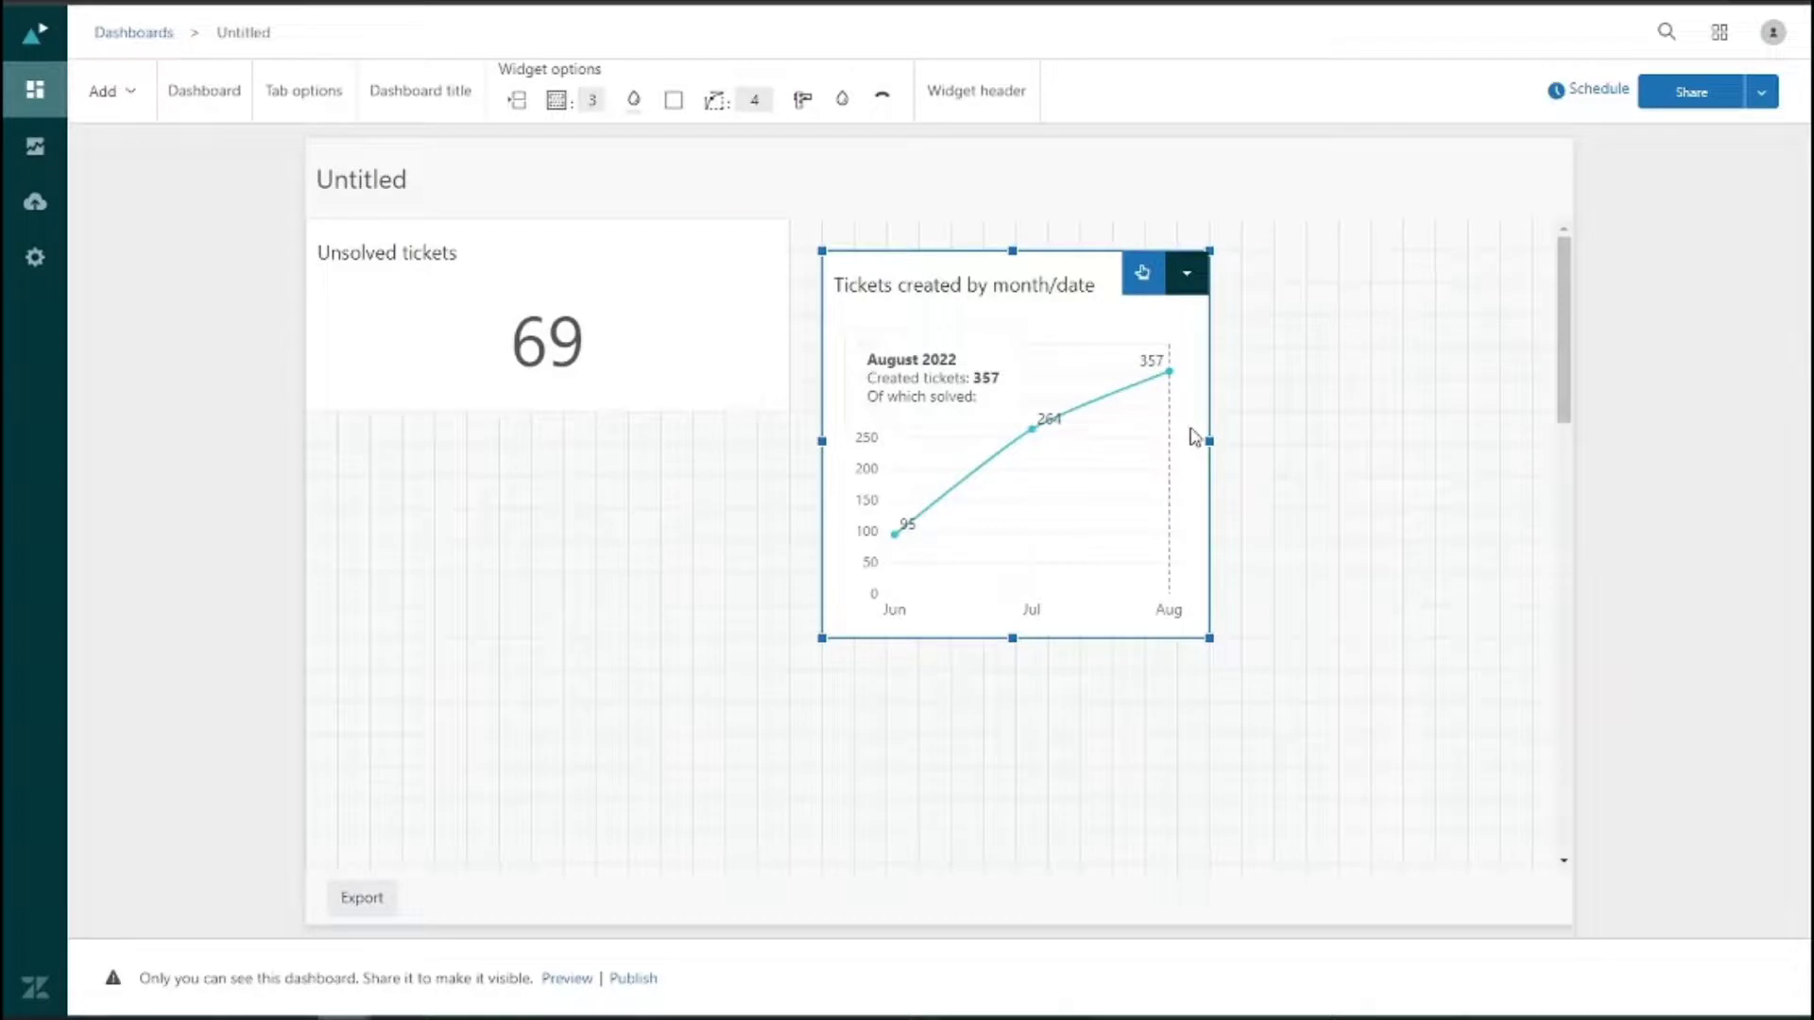
{"action": "left_click", "coordinate": [1187, 275]}
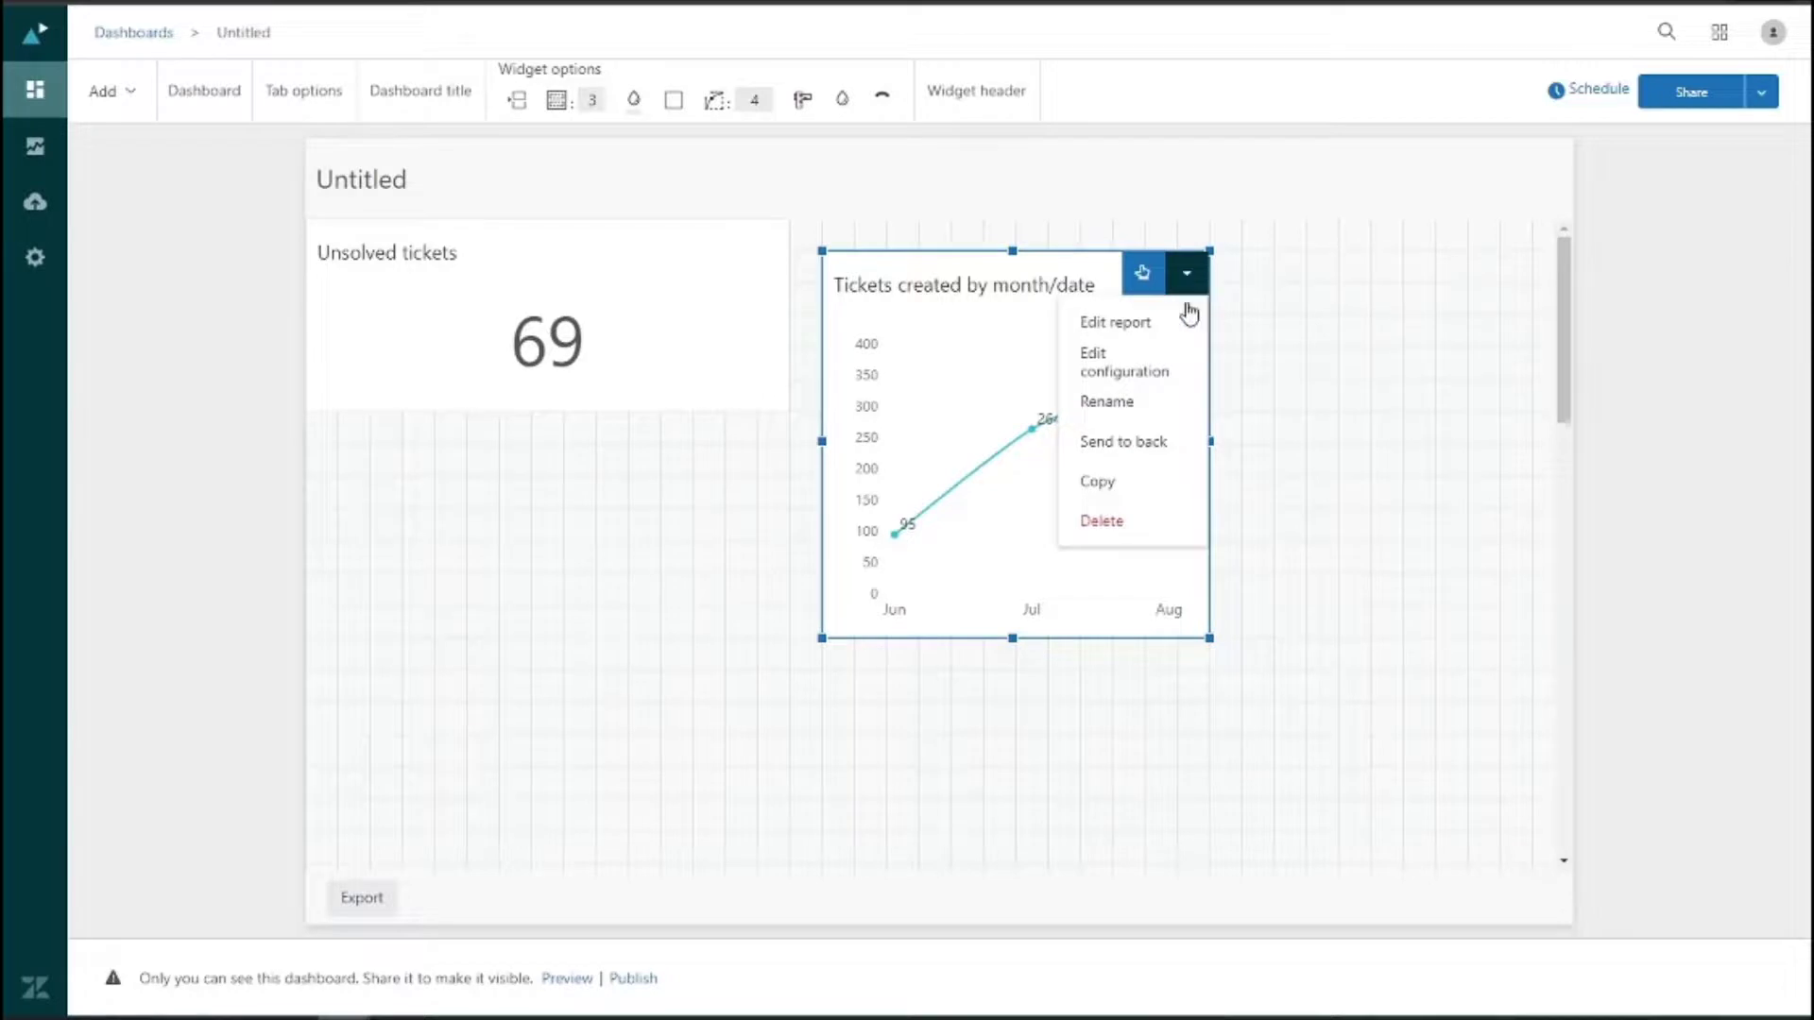
{"action": "left_click", "coordinate": [1181, 364]}
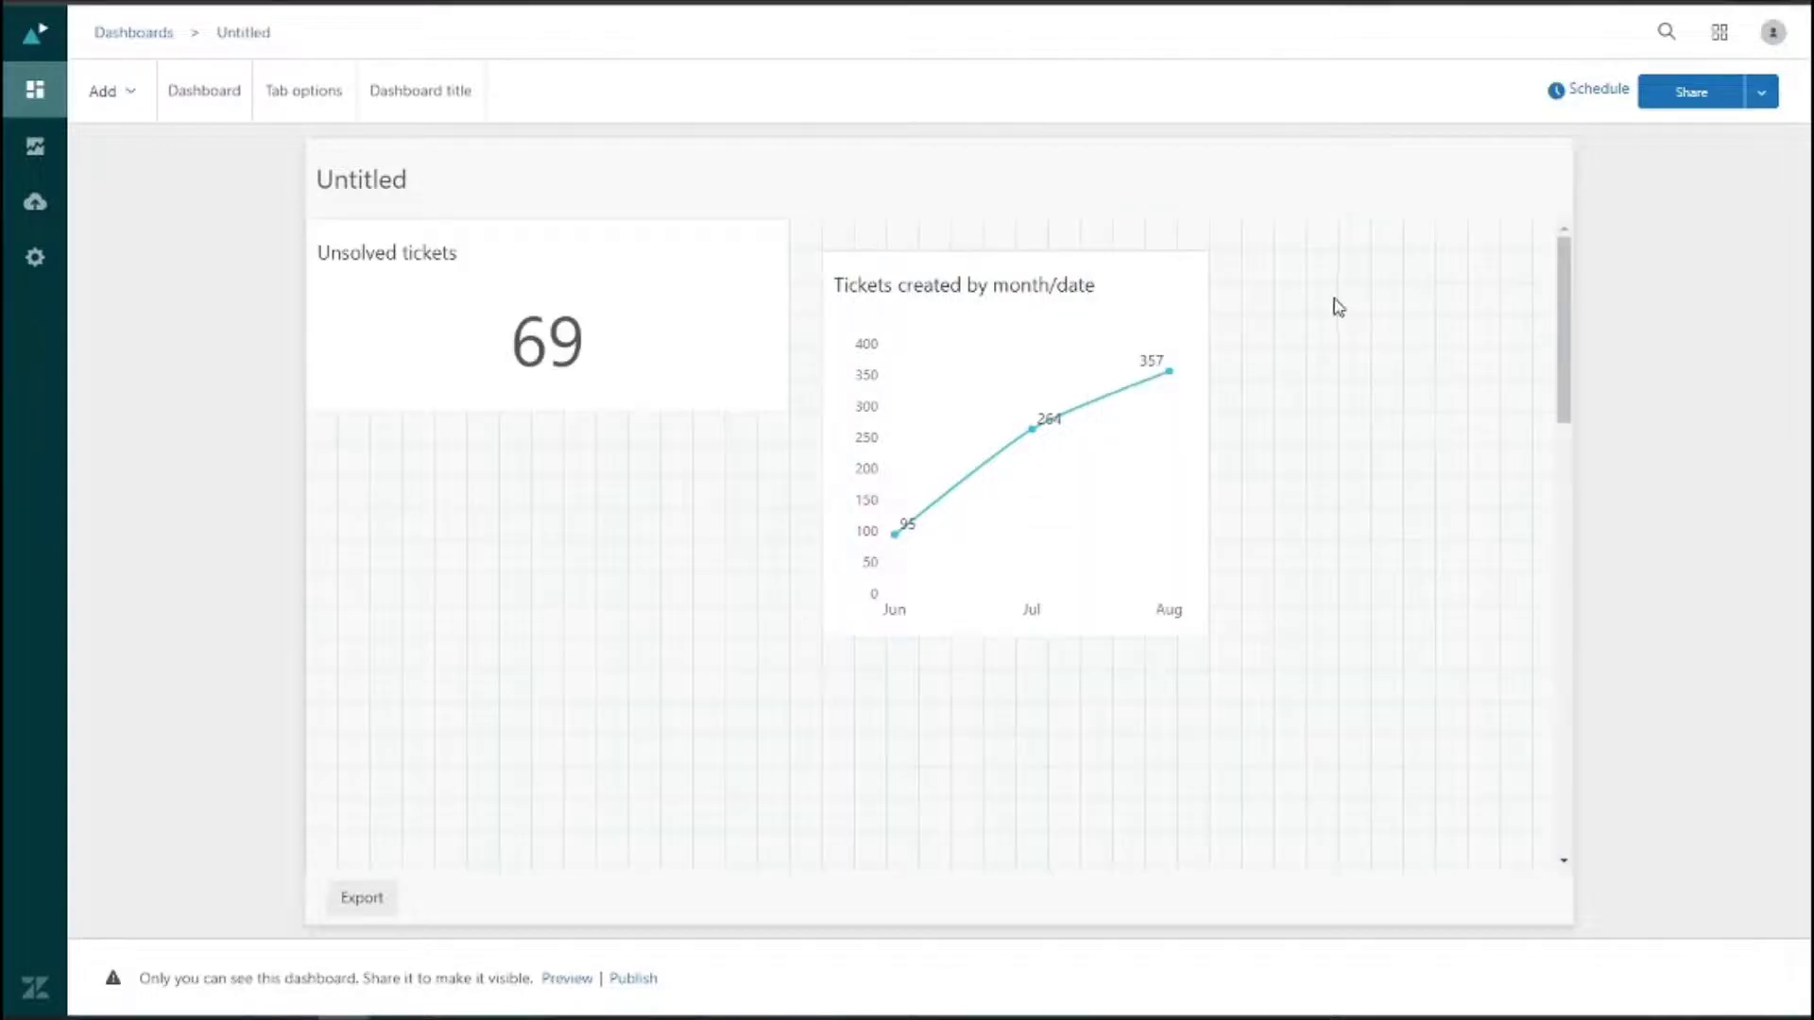
{"action": "left_click", "coordinate": [1194, 274]}
{"action": "left_click", "coordinate": [1190, 276]}
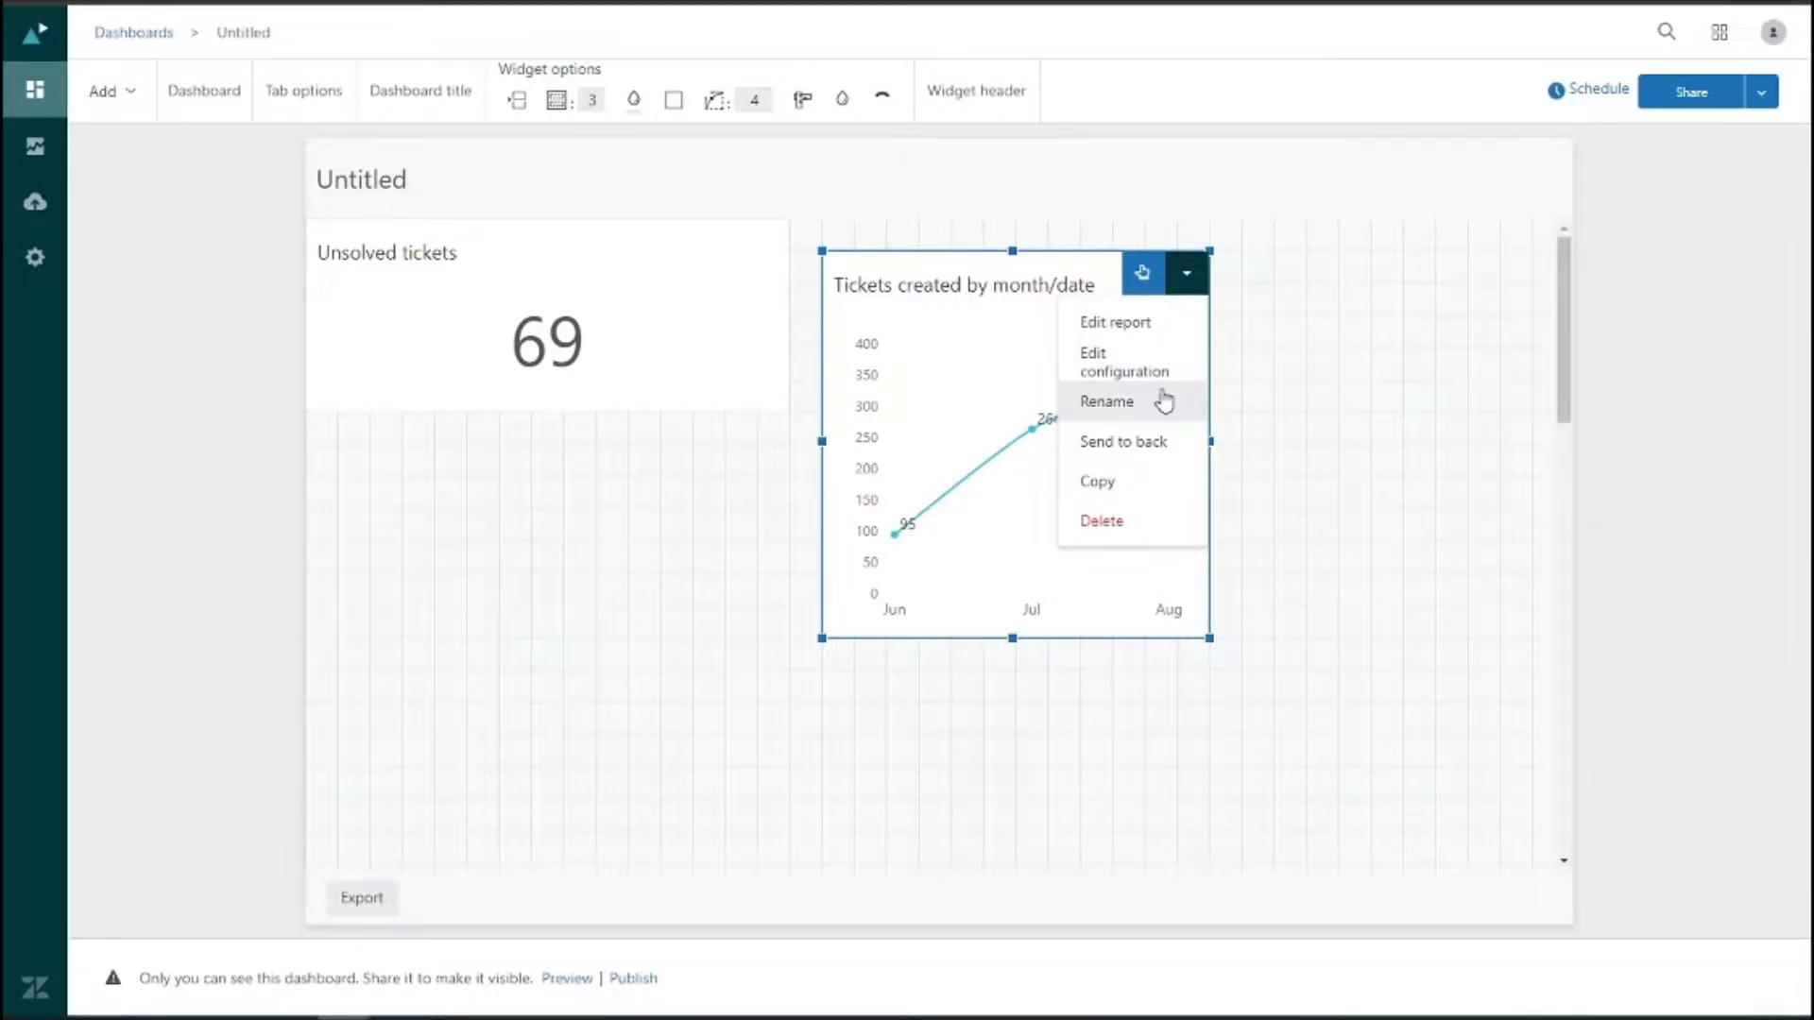
{"action": "left_click", "coordinate": [1320, 415]}
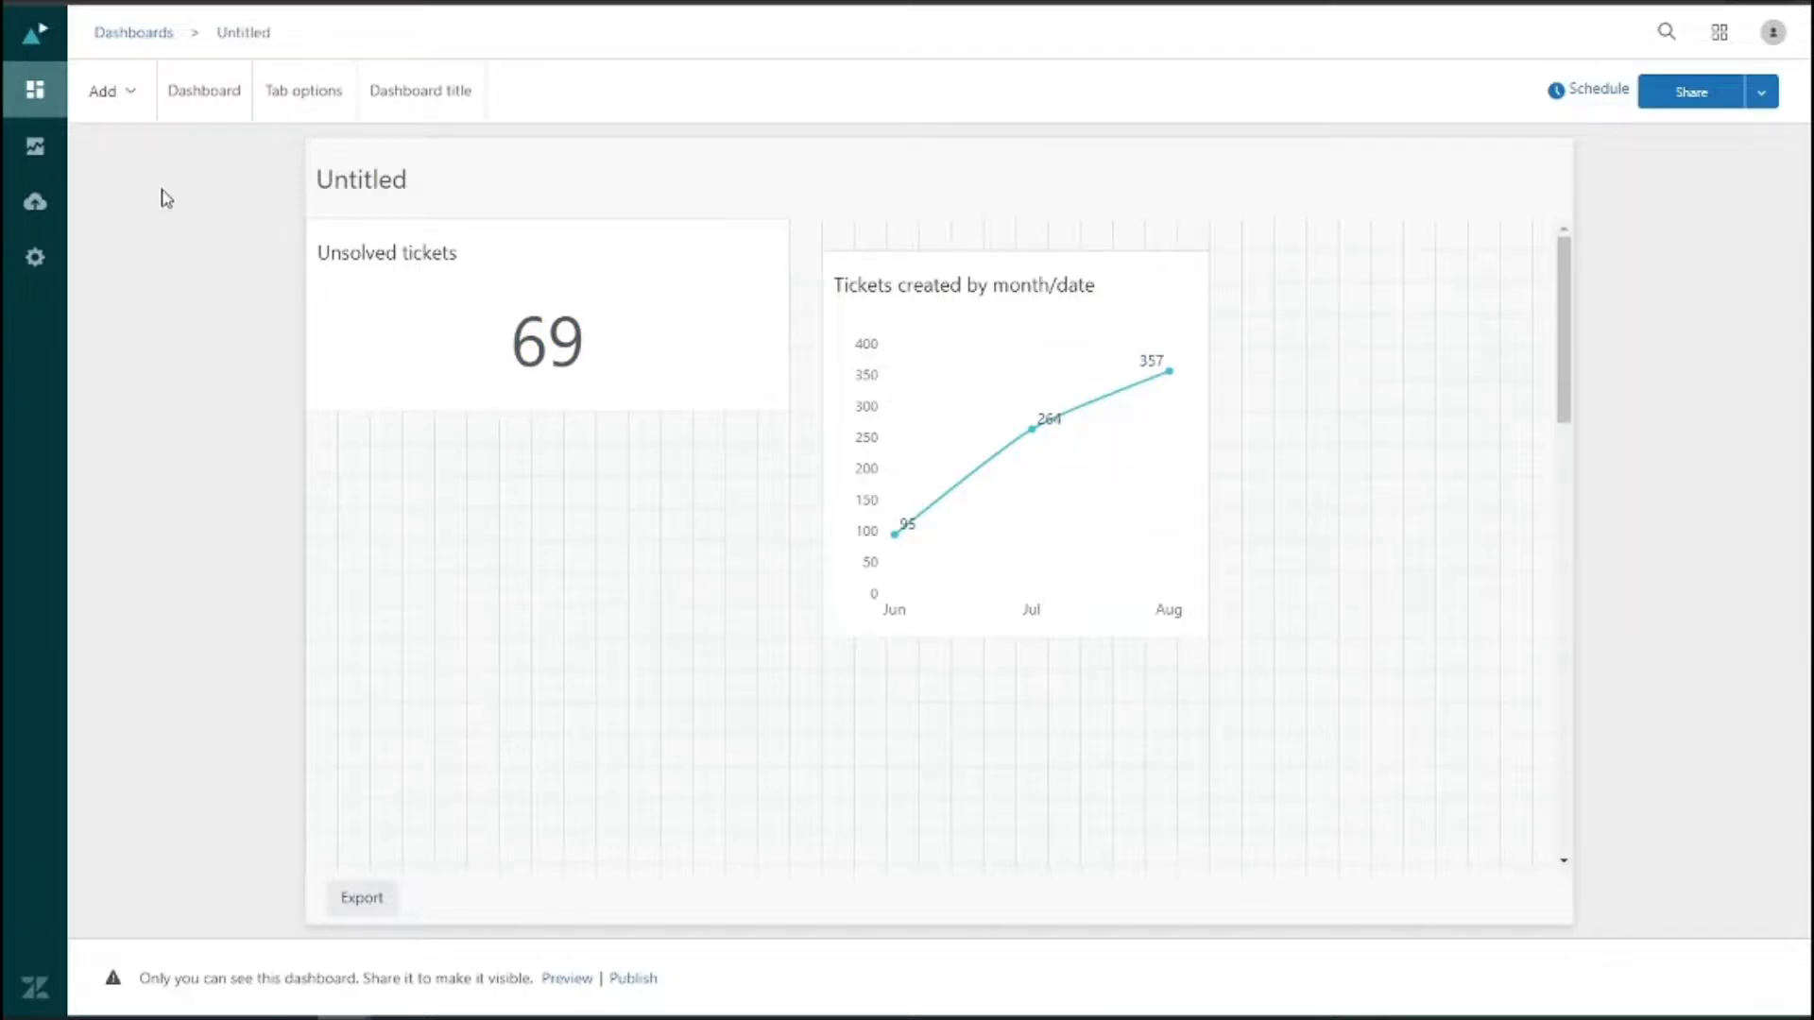
- Add a data filter to the dashboard based on the Ticket priority column, found with the search term "prio"
{"action": "left_click", "coordinate": [129, 102]}
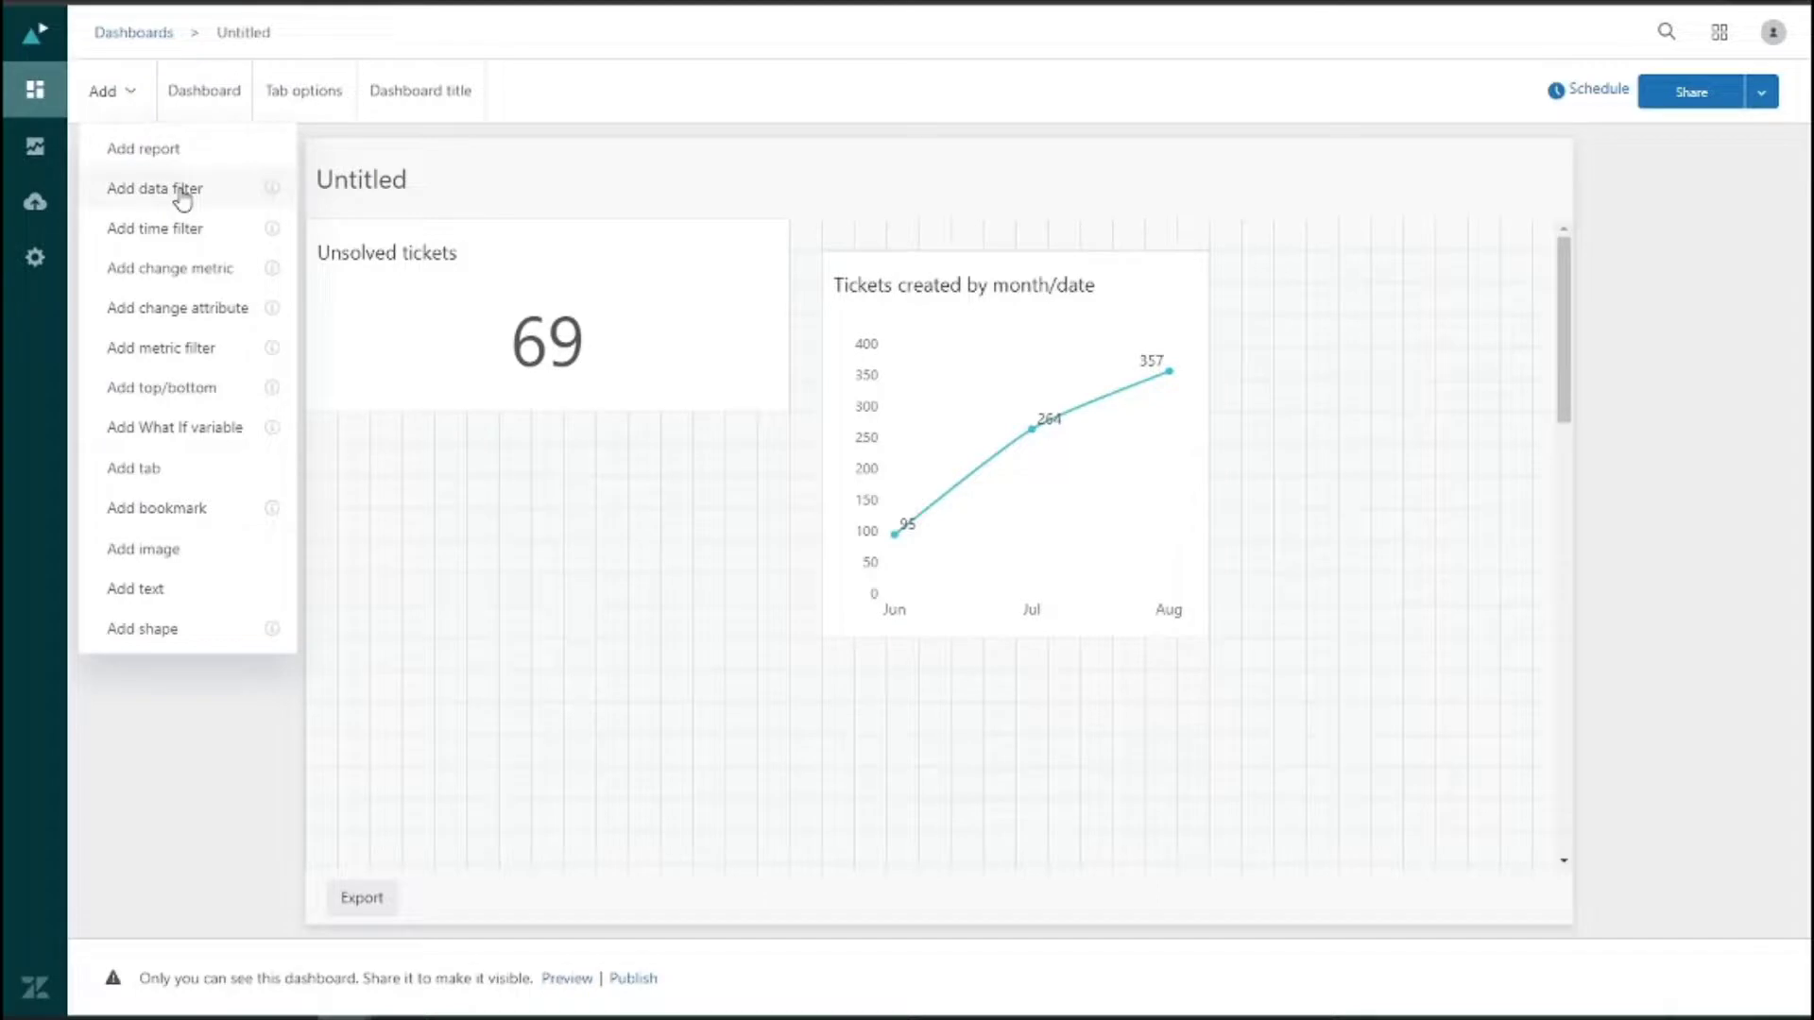
{"action": "left_click", "coordinate": [183, 192]}
{"action": "left_click", "coordinate": [195, 200]}
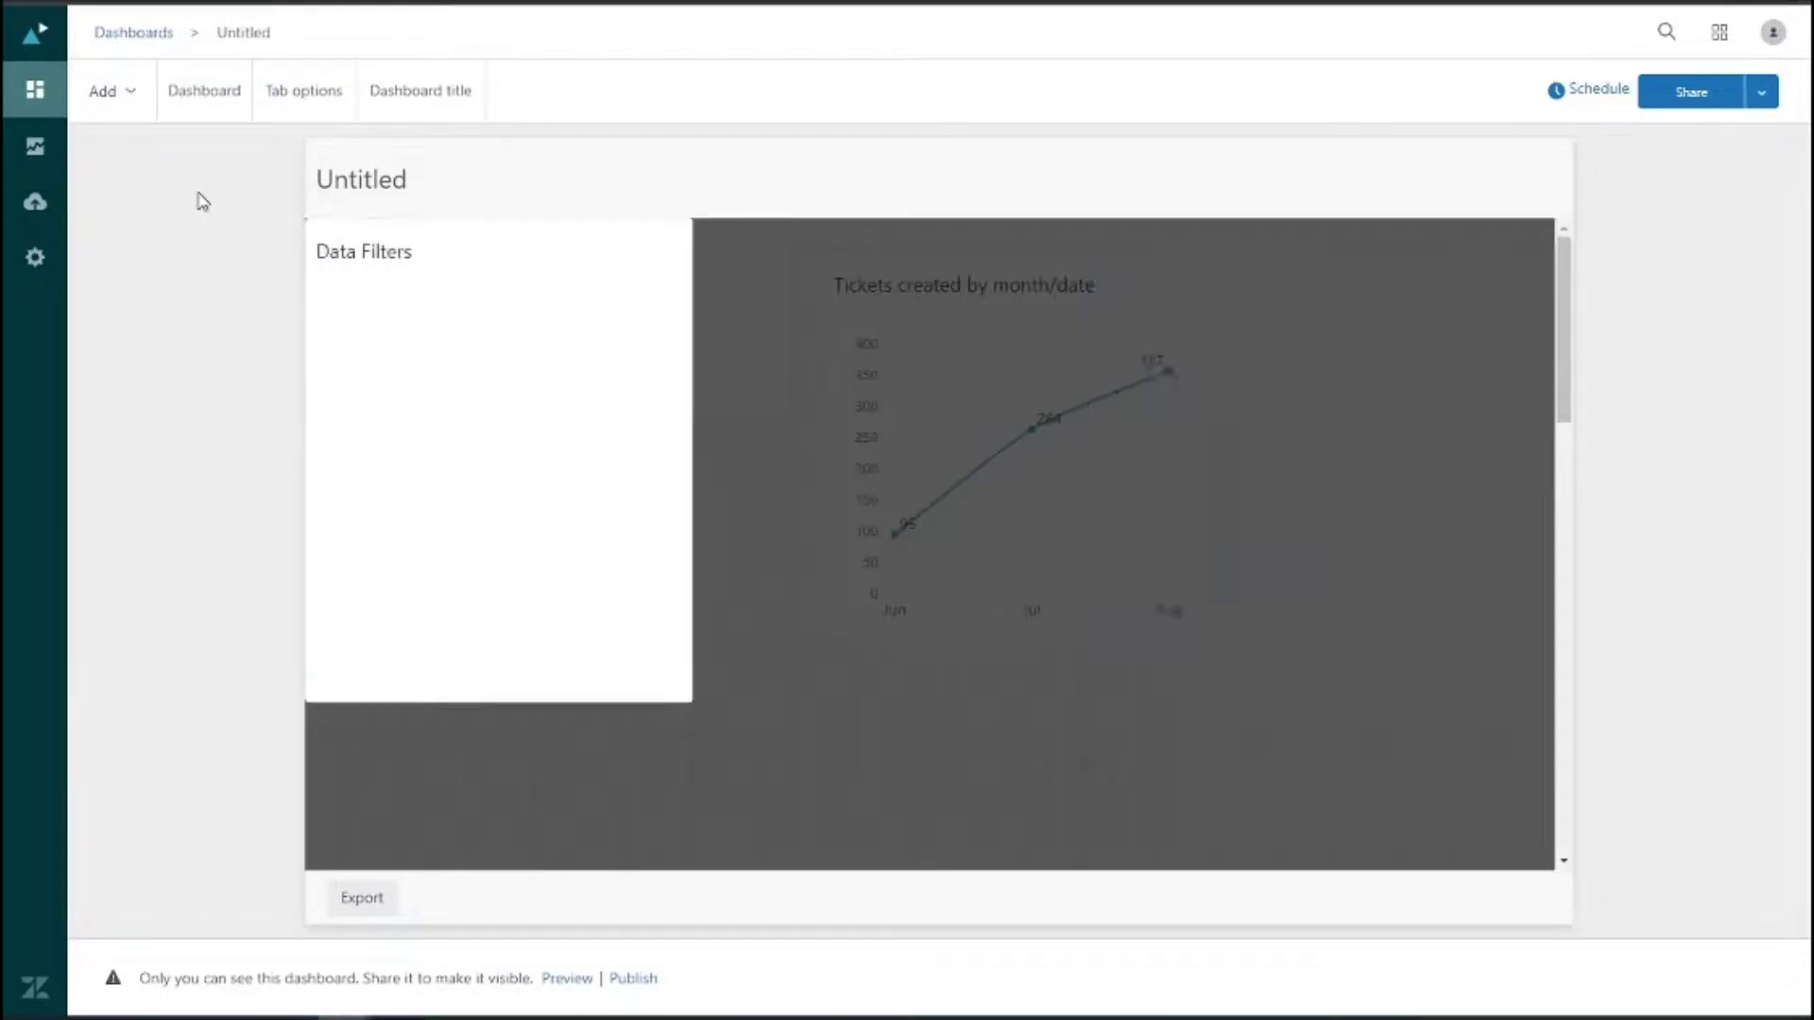
{"action": "left_click", "coordinate": [1244, 355]}
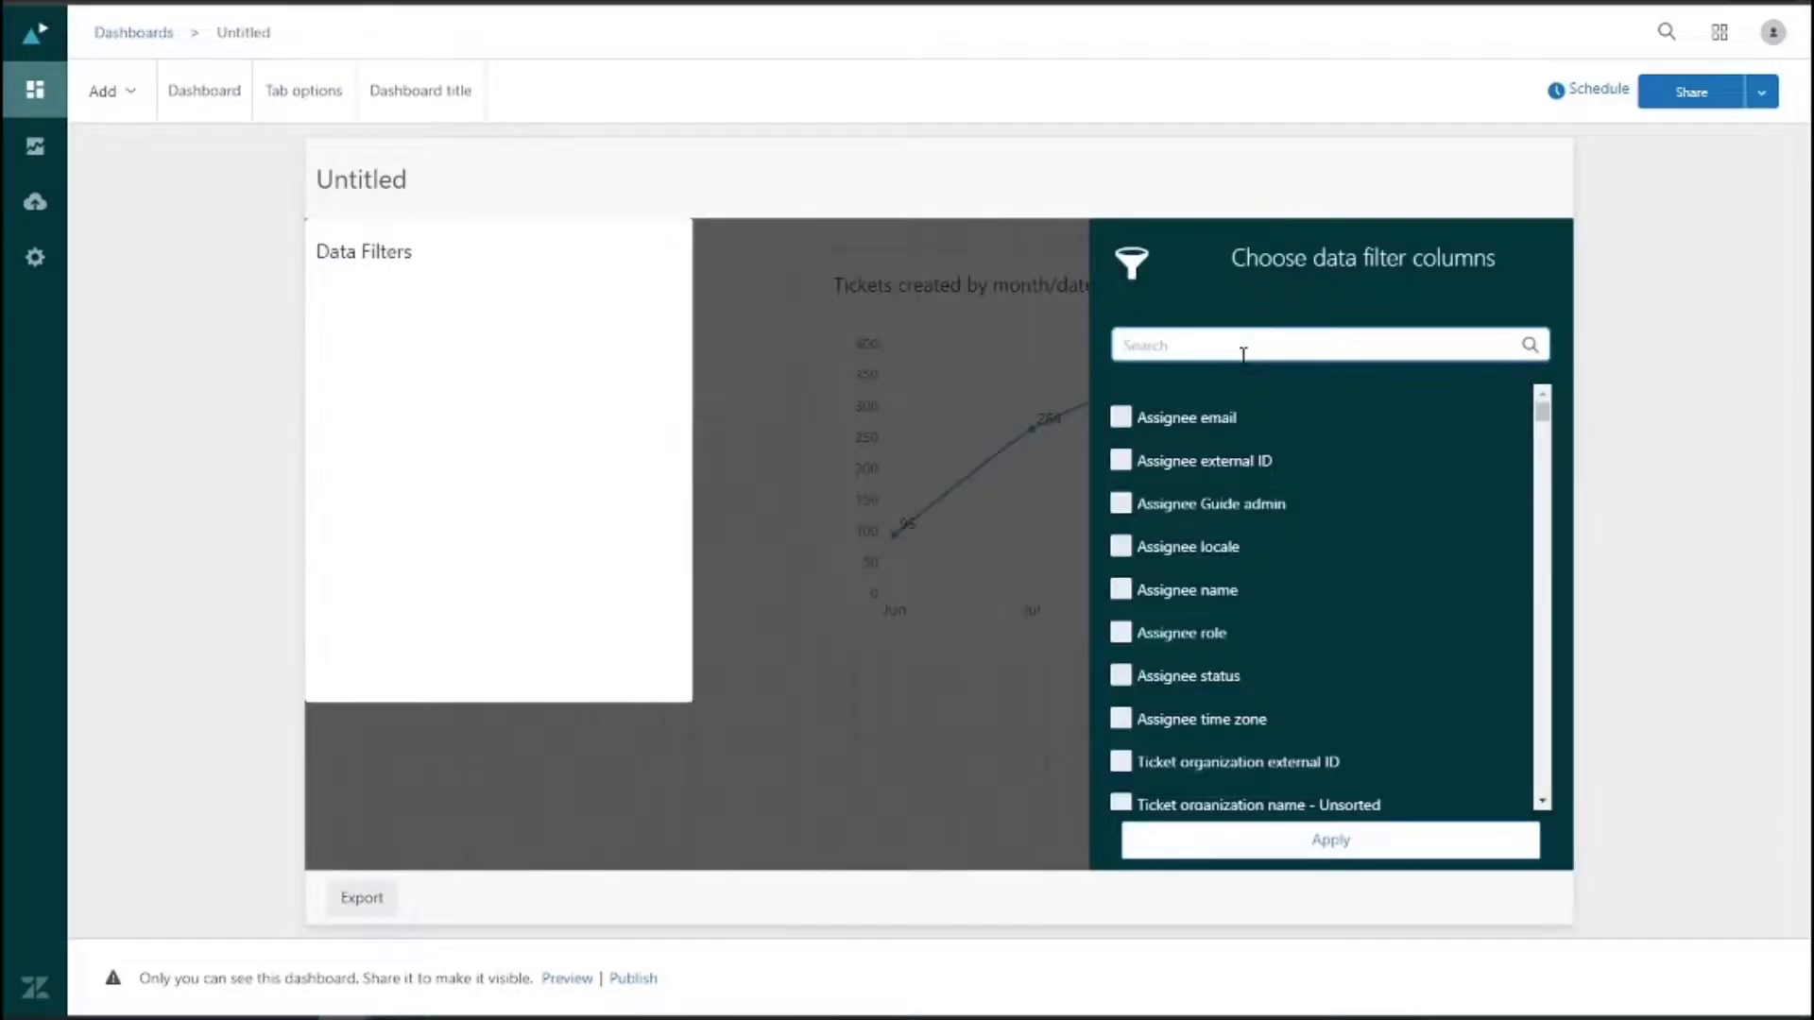
{"action": "type", "text": "prio"}
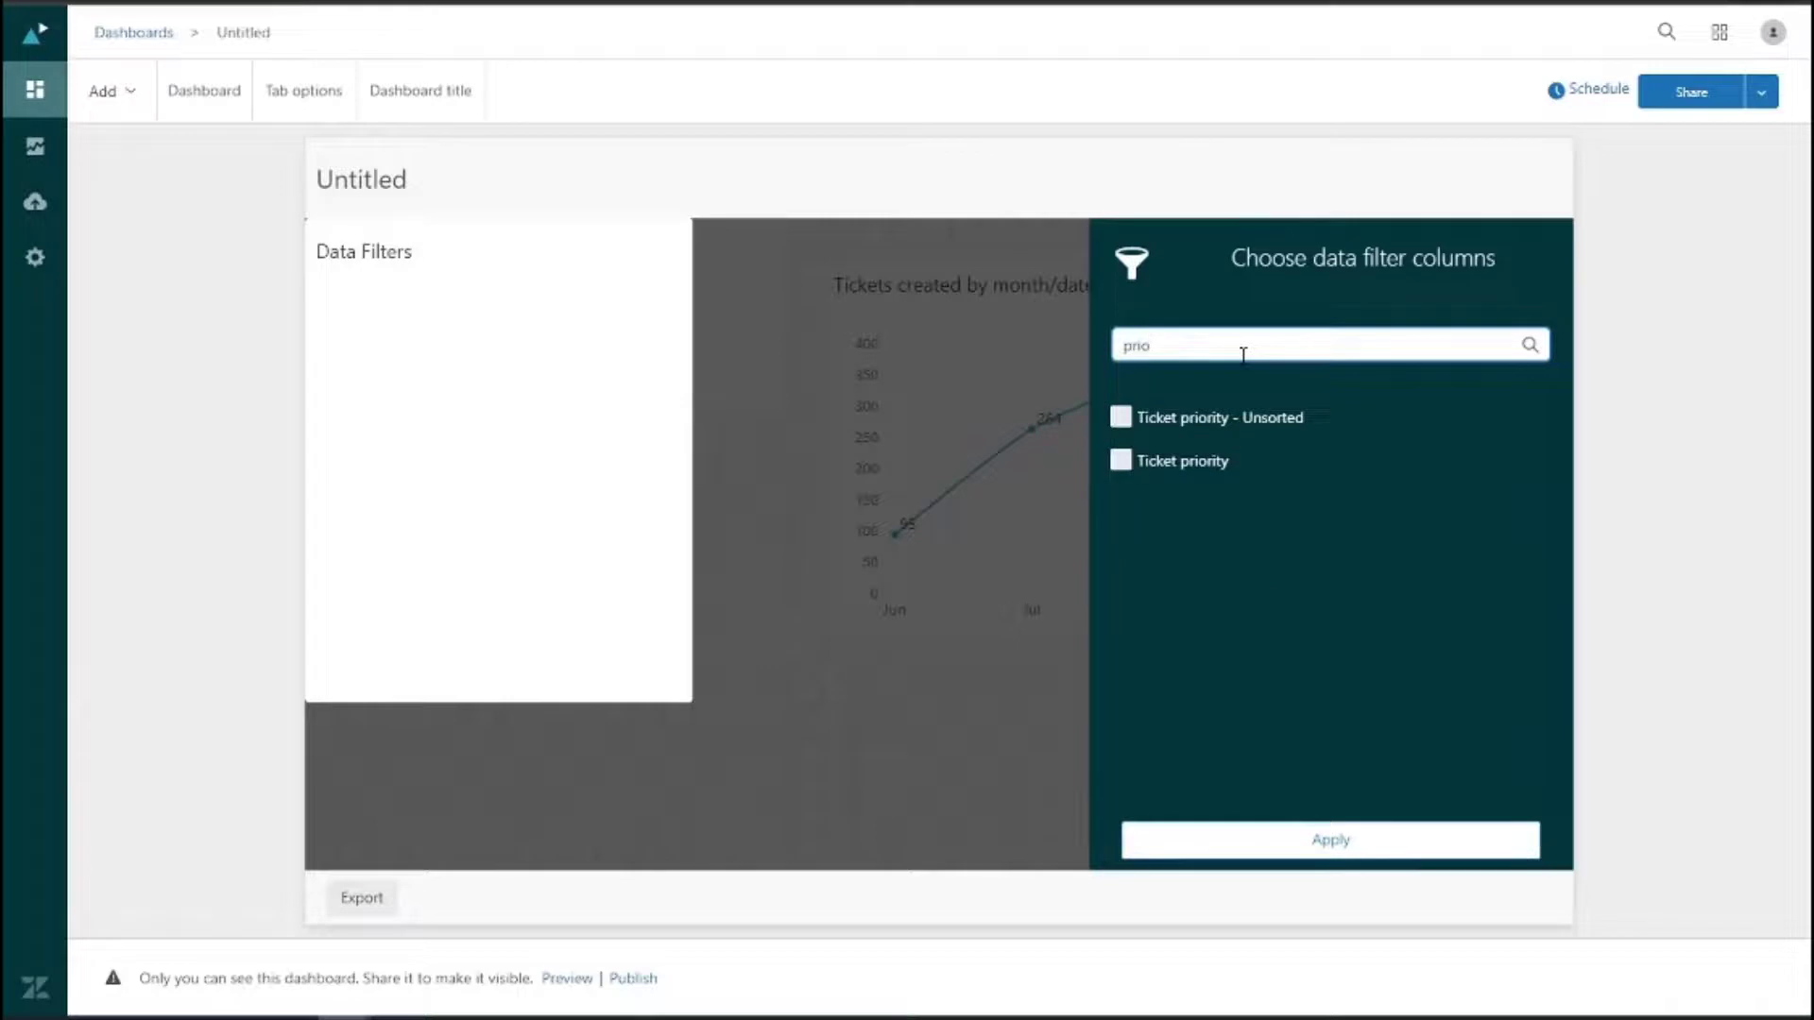
{"action": "left_click", "coordinate": [1126, 469]}
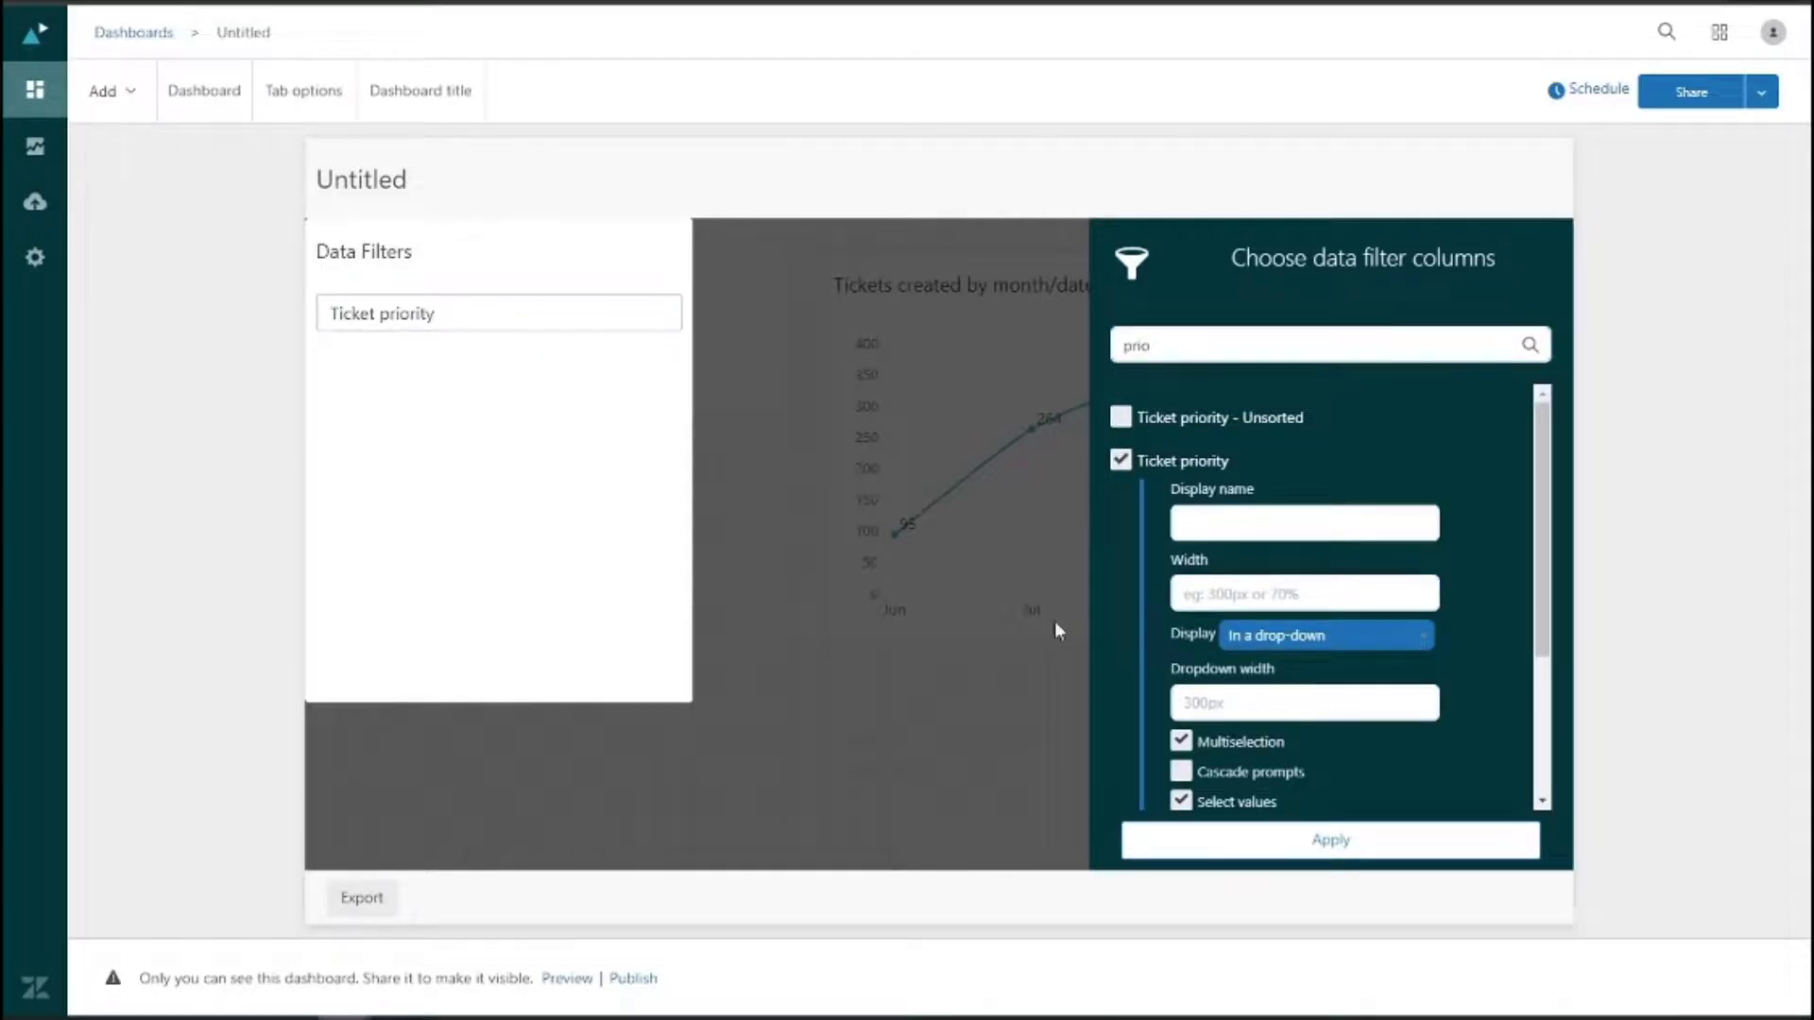
{"action": "left_click", "coordinate": [1310, 855]}
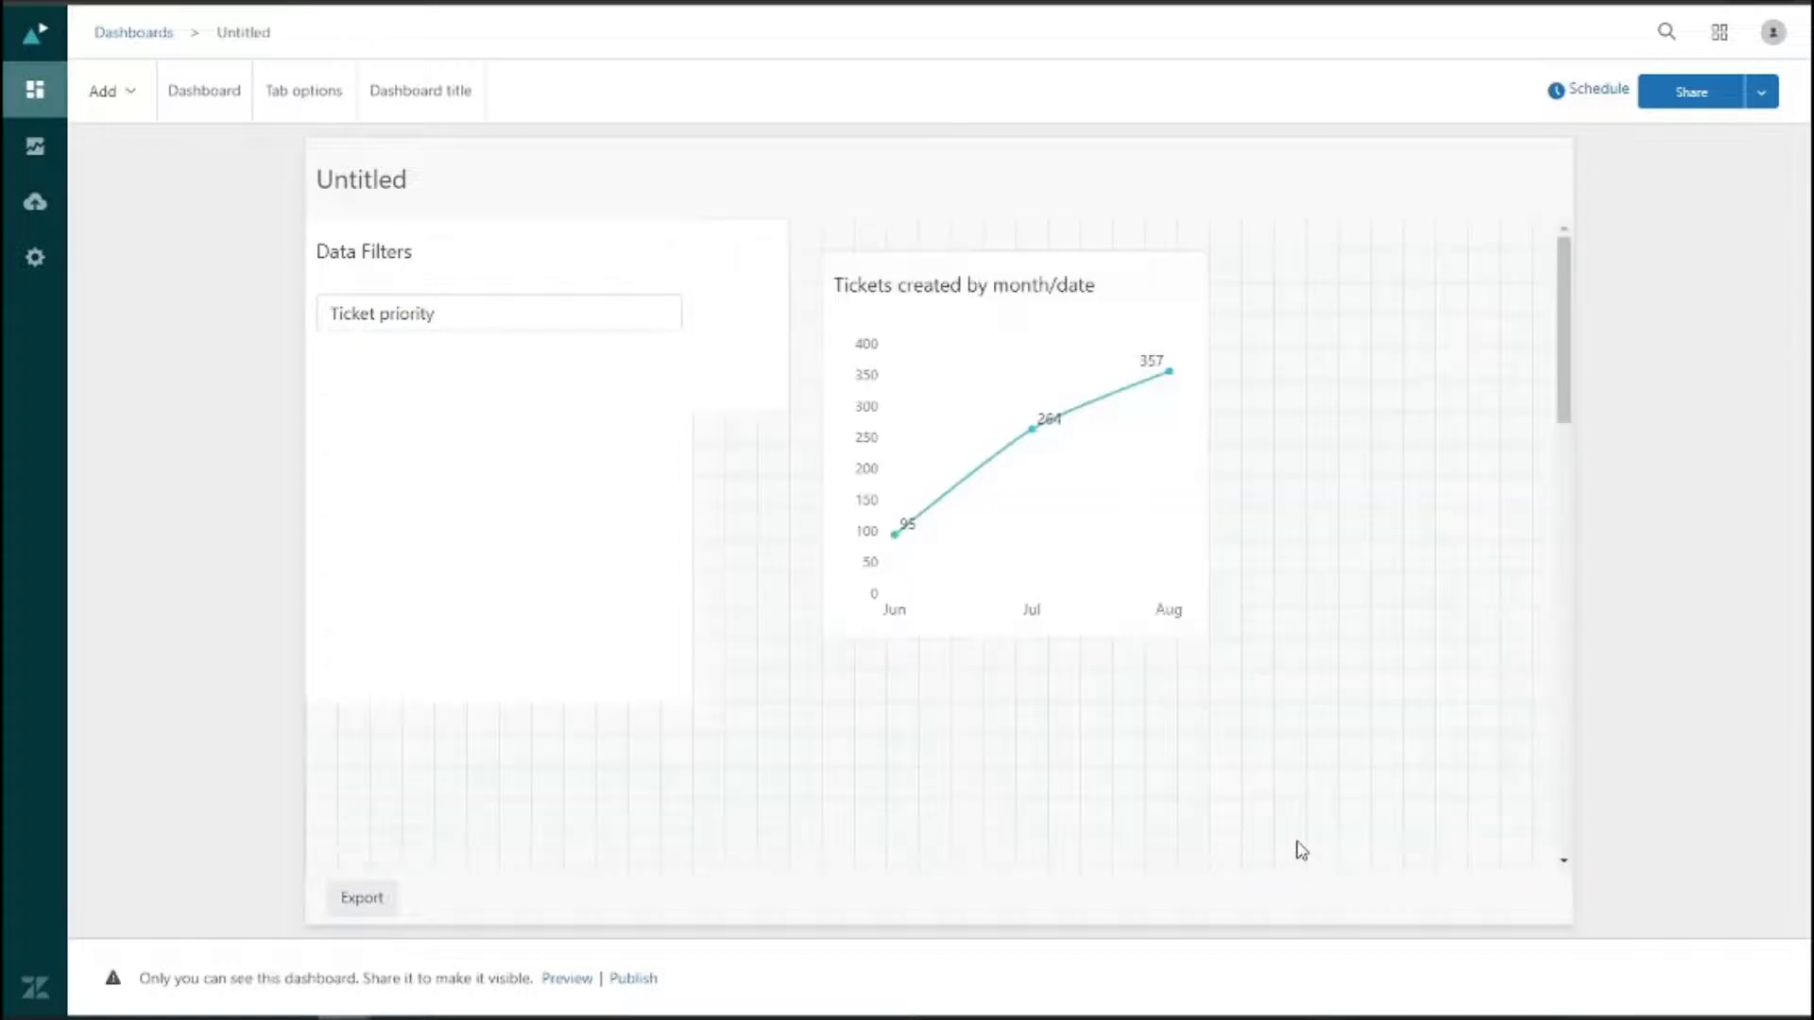
- Move the Tickets created by month/date widget to the grid's far side and place Unsolved tickets between it and the Data Filters widget
{"action": "left_click", "coordinate": [959, 283]}
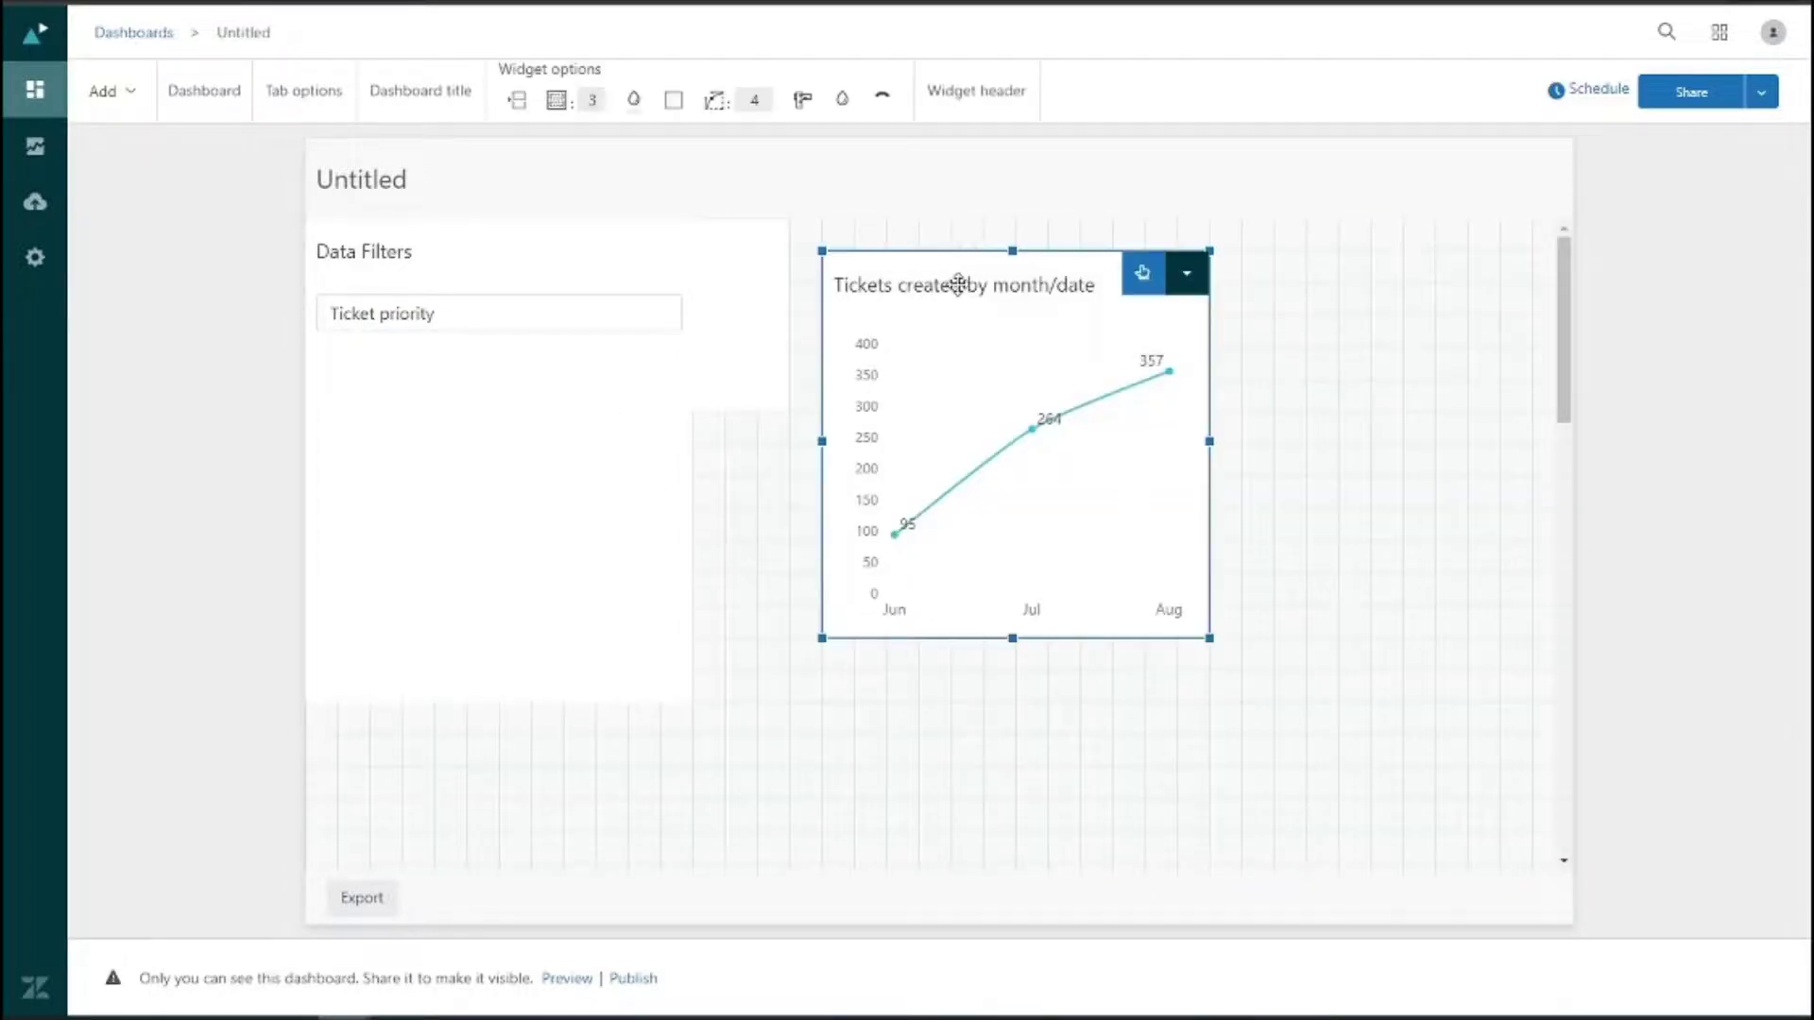
{"action": "left_click_drag", "start_coordinate": [960, 283], "coordinate": [1297, 260]}
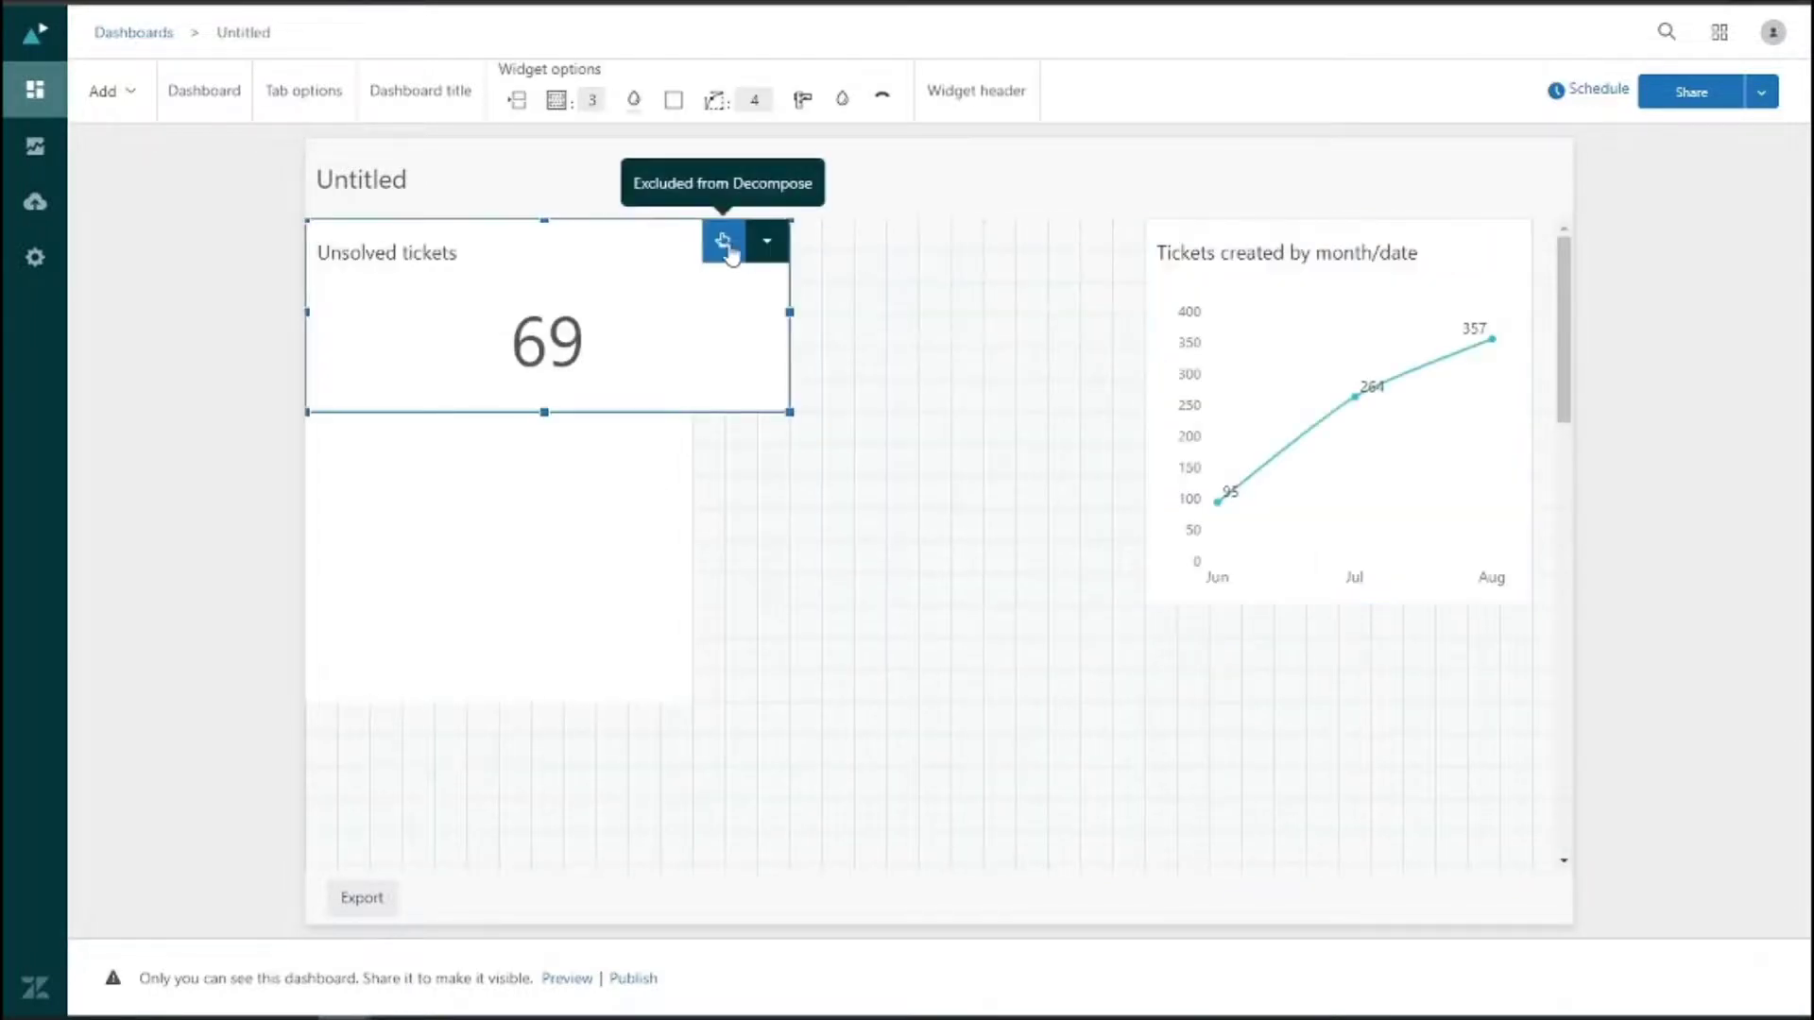
{"action": "left_click_drag", "start_coordinate": [660, 246], "coordinate": [1032, 252]}
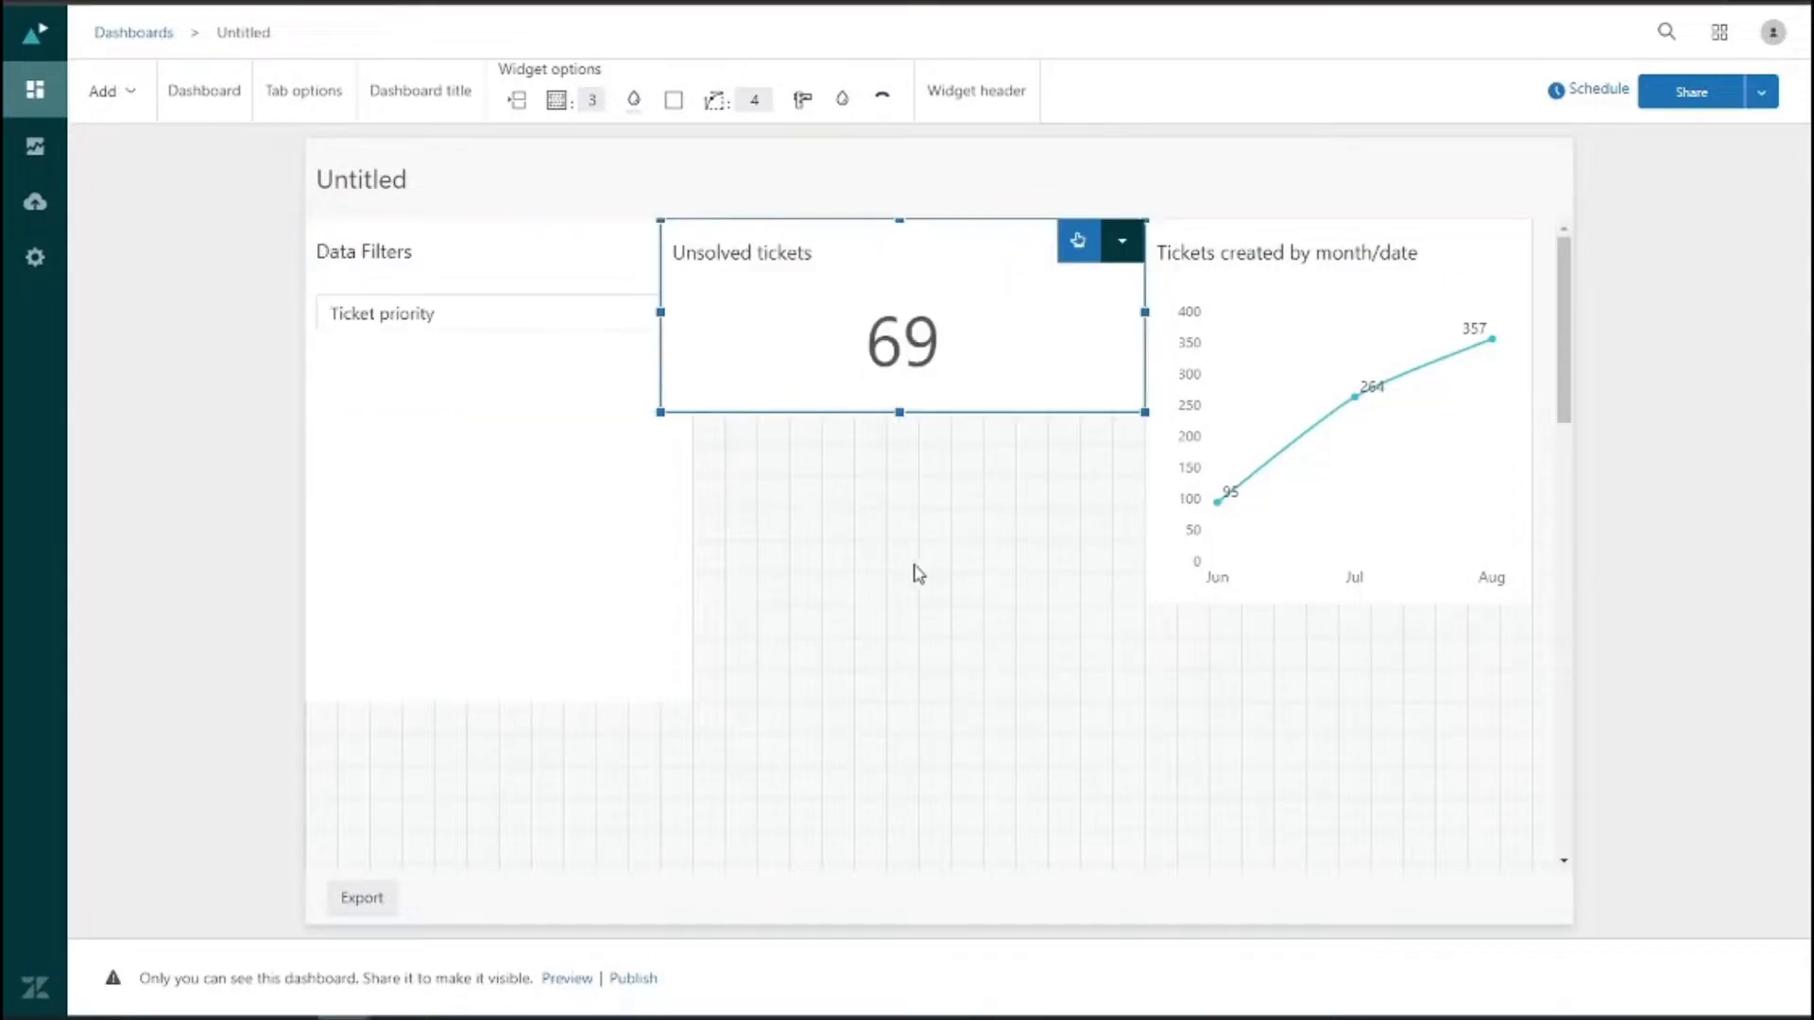
- Filter the dashboard's reports to tickets with Normal priority
{"action": "left_click", "coordinate": [583, 469]}
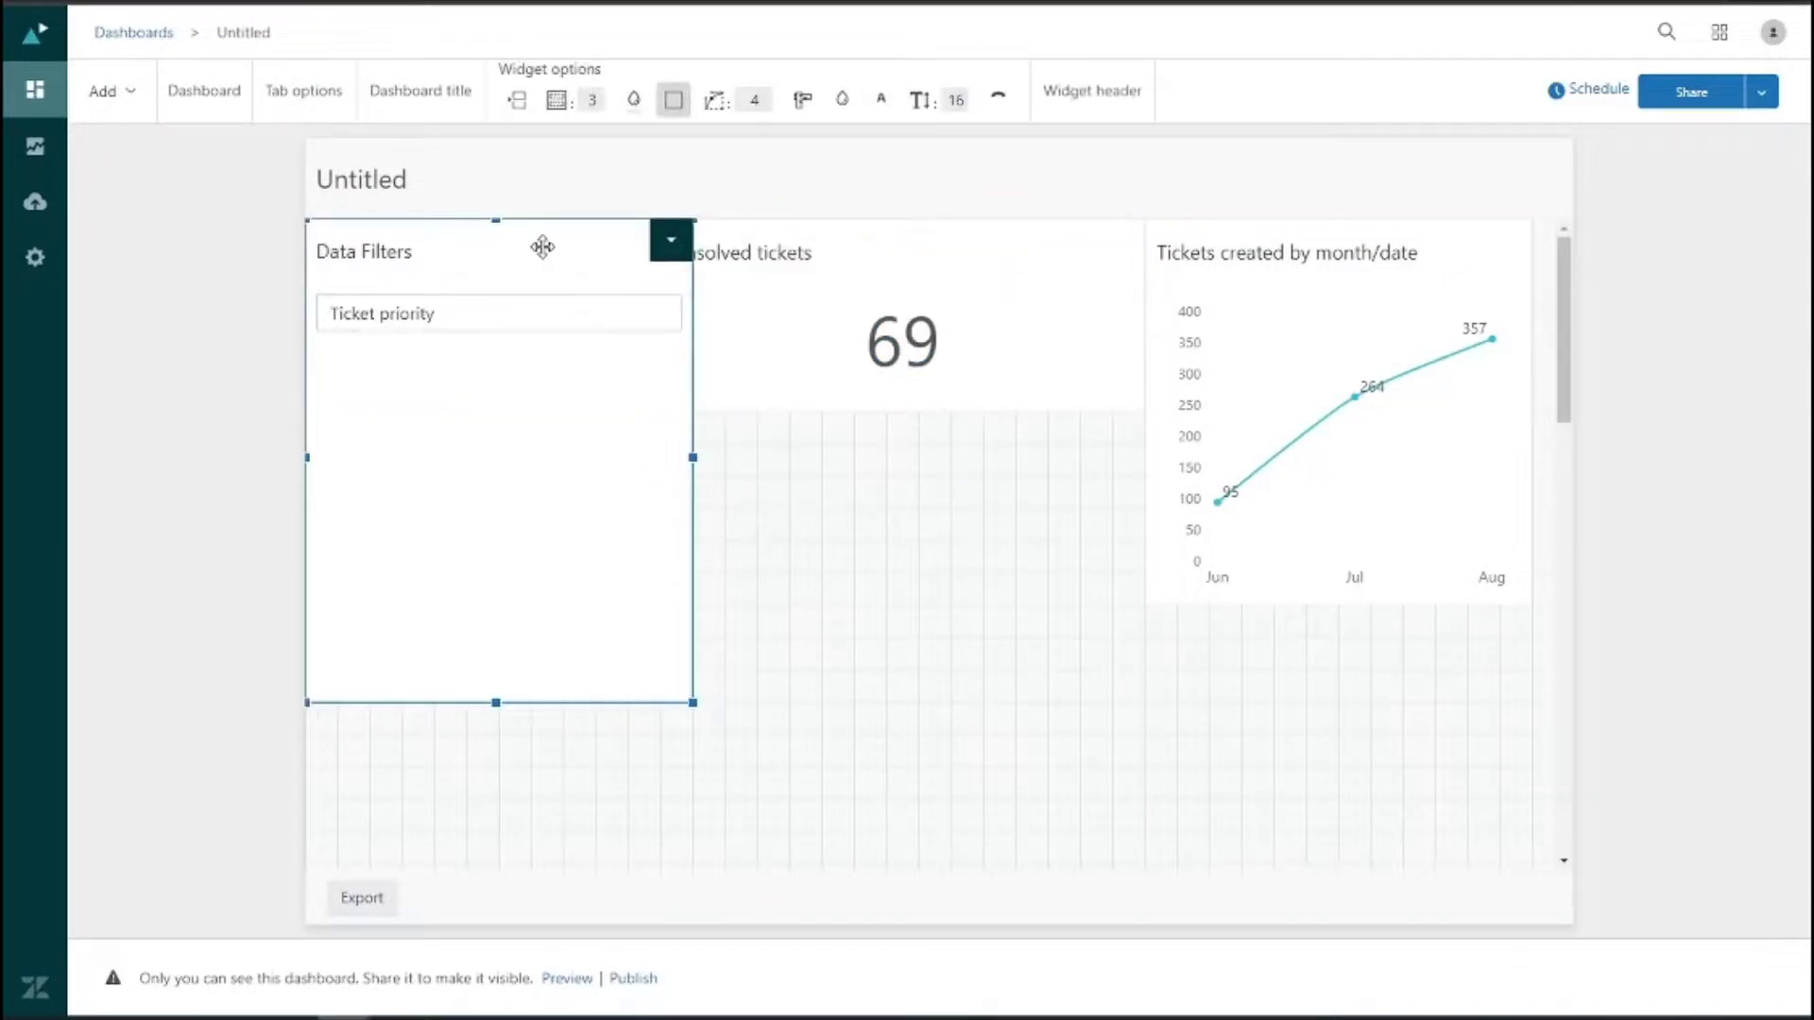
{"action": "left_click", "coordinate": [592, 319]}
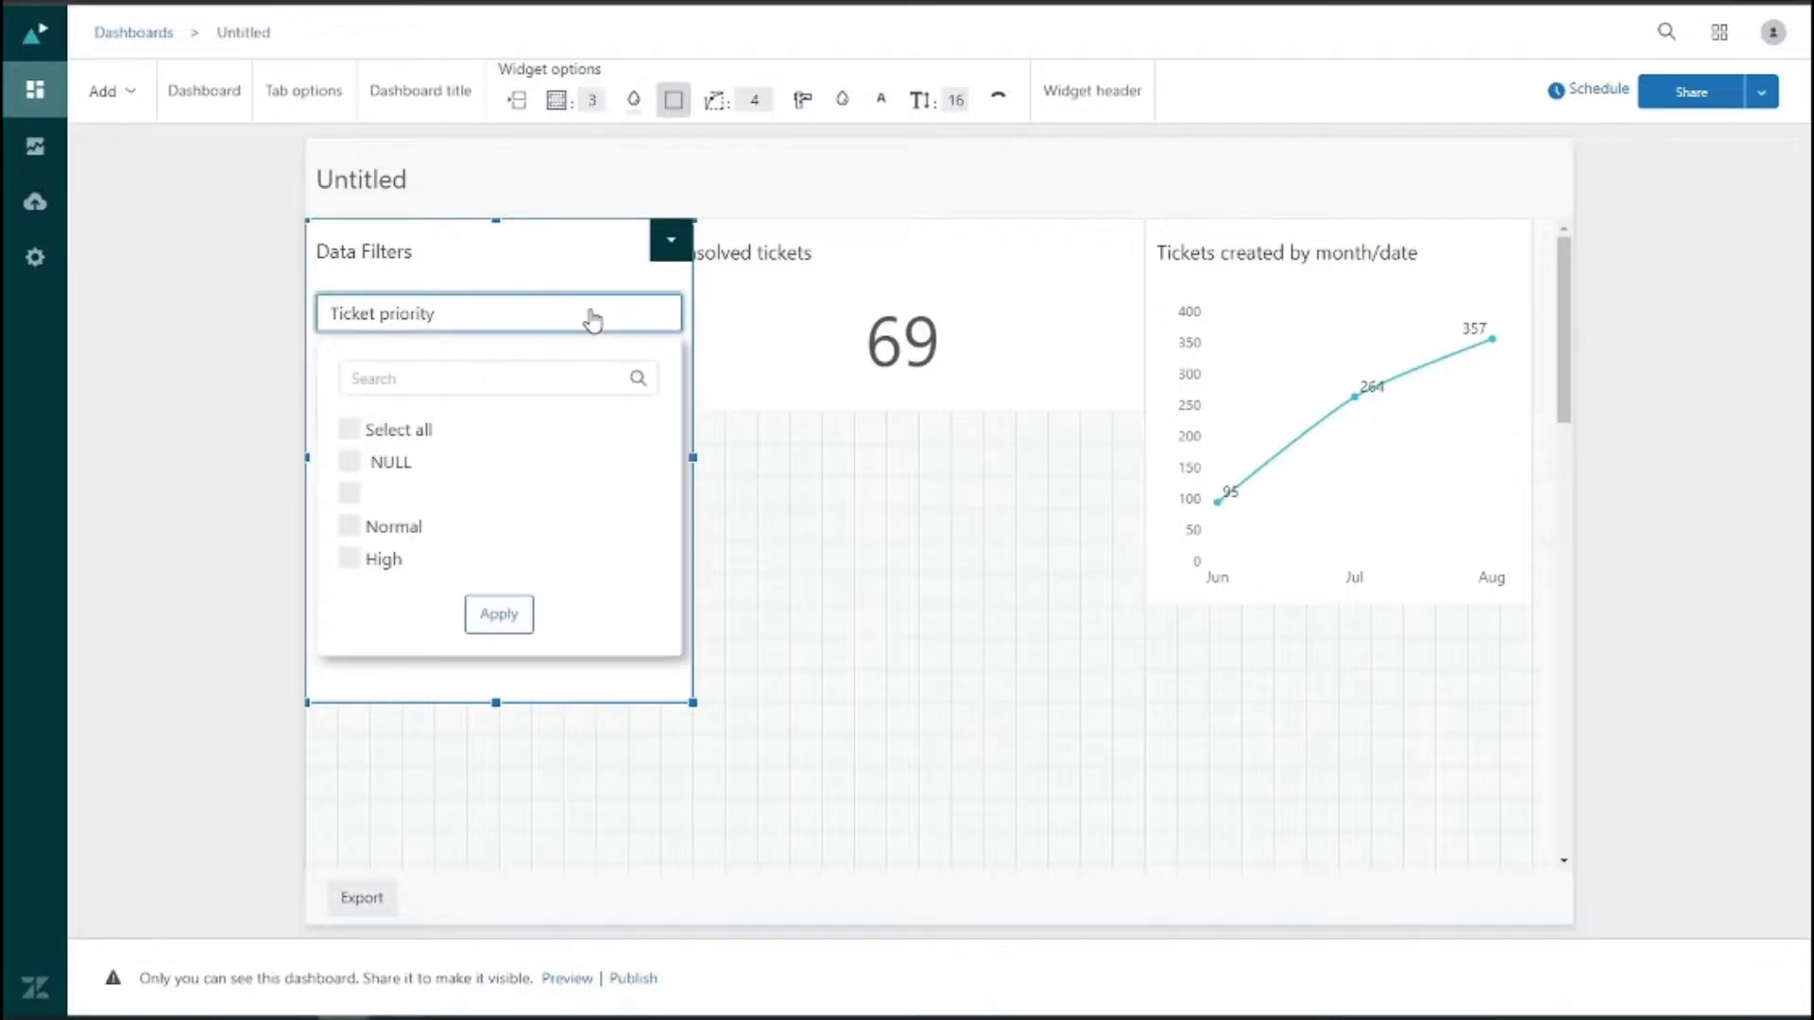
{"action": "left_click", "coordinate": [350, 529]}
{"action": "left_click", "coordinate": [501, 616]}
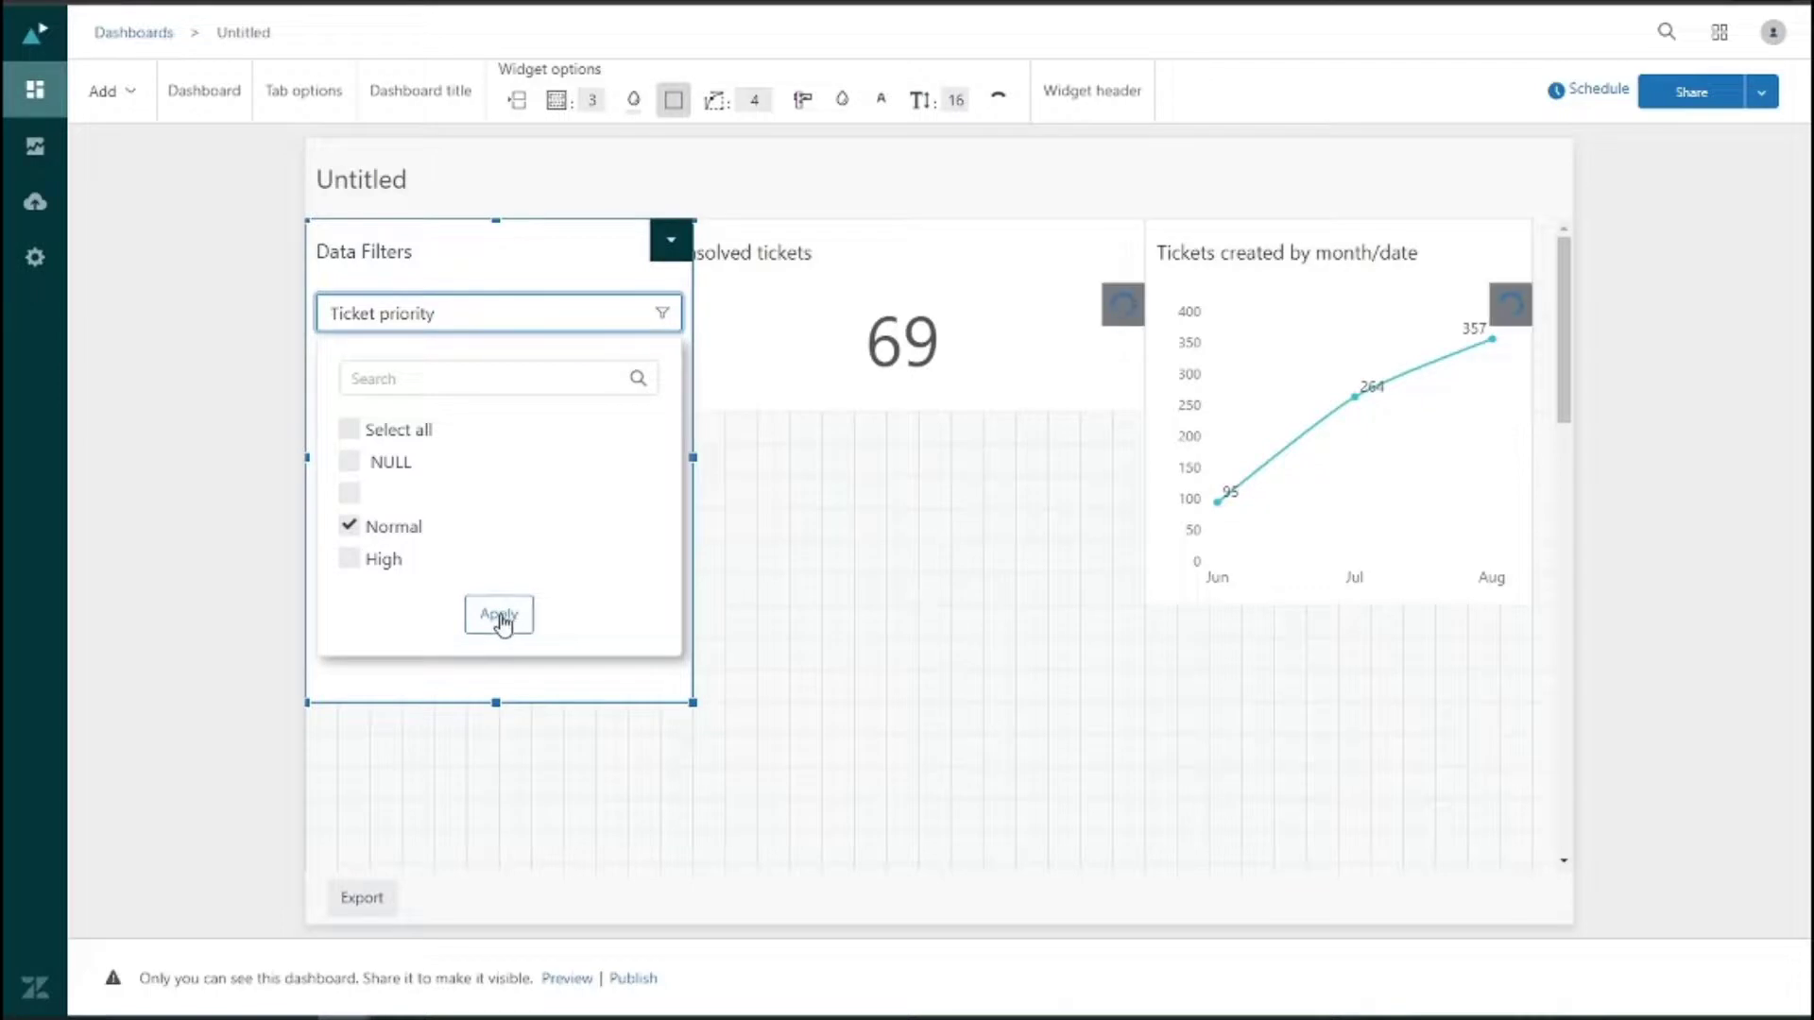
{"action": "left_click", "coordinate": [803, 353]}
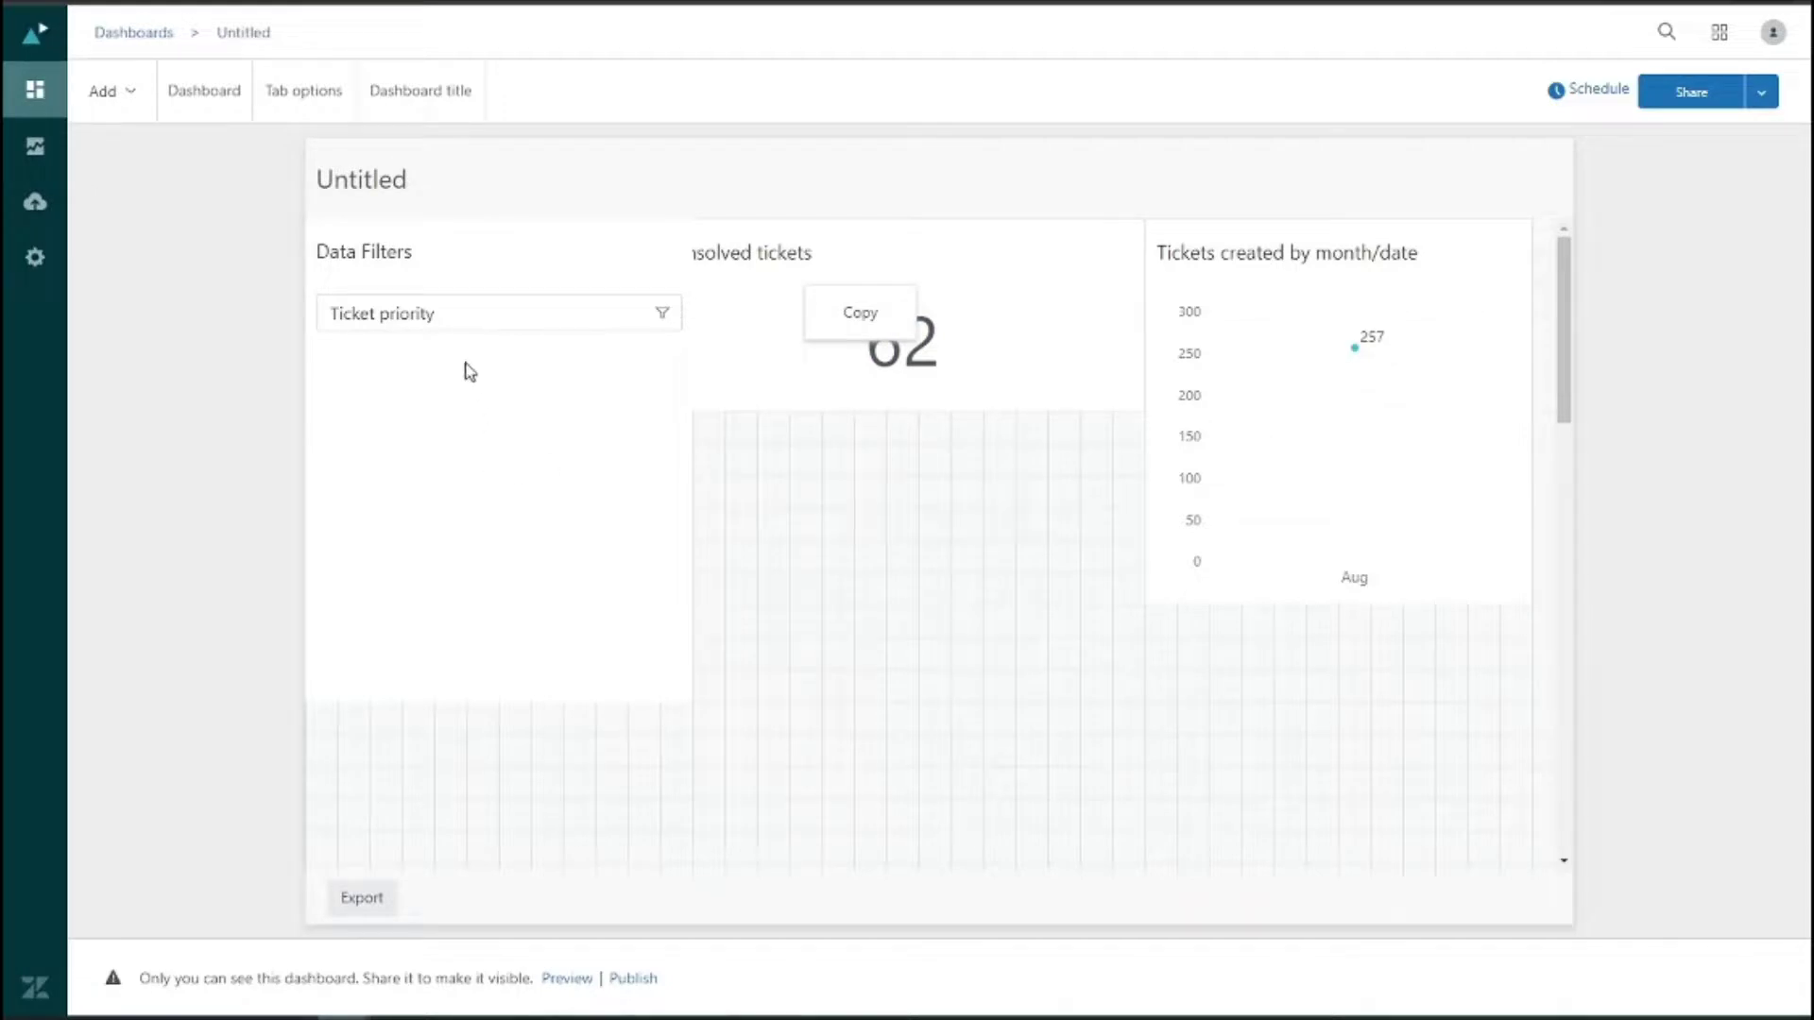
- Switch the Ticket priority filter from Normal to High and apply it
{"action": "left_click", "coordinate": [444, 321]}
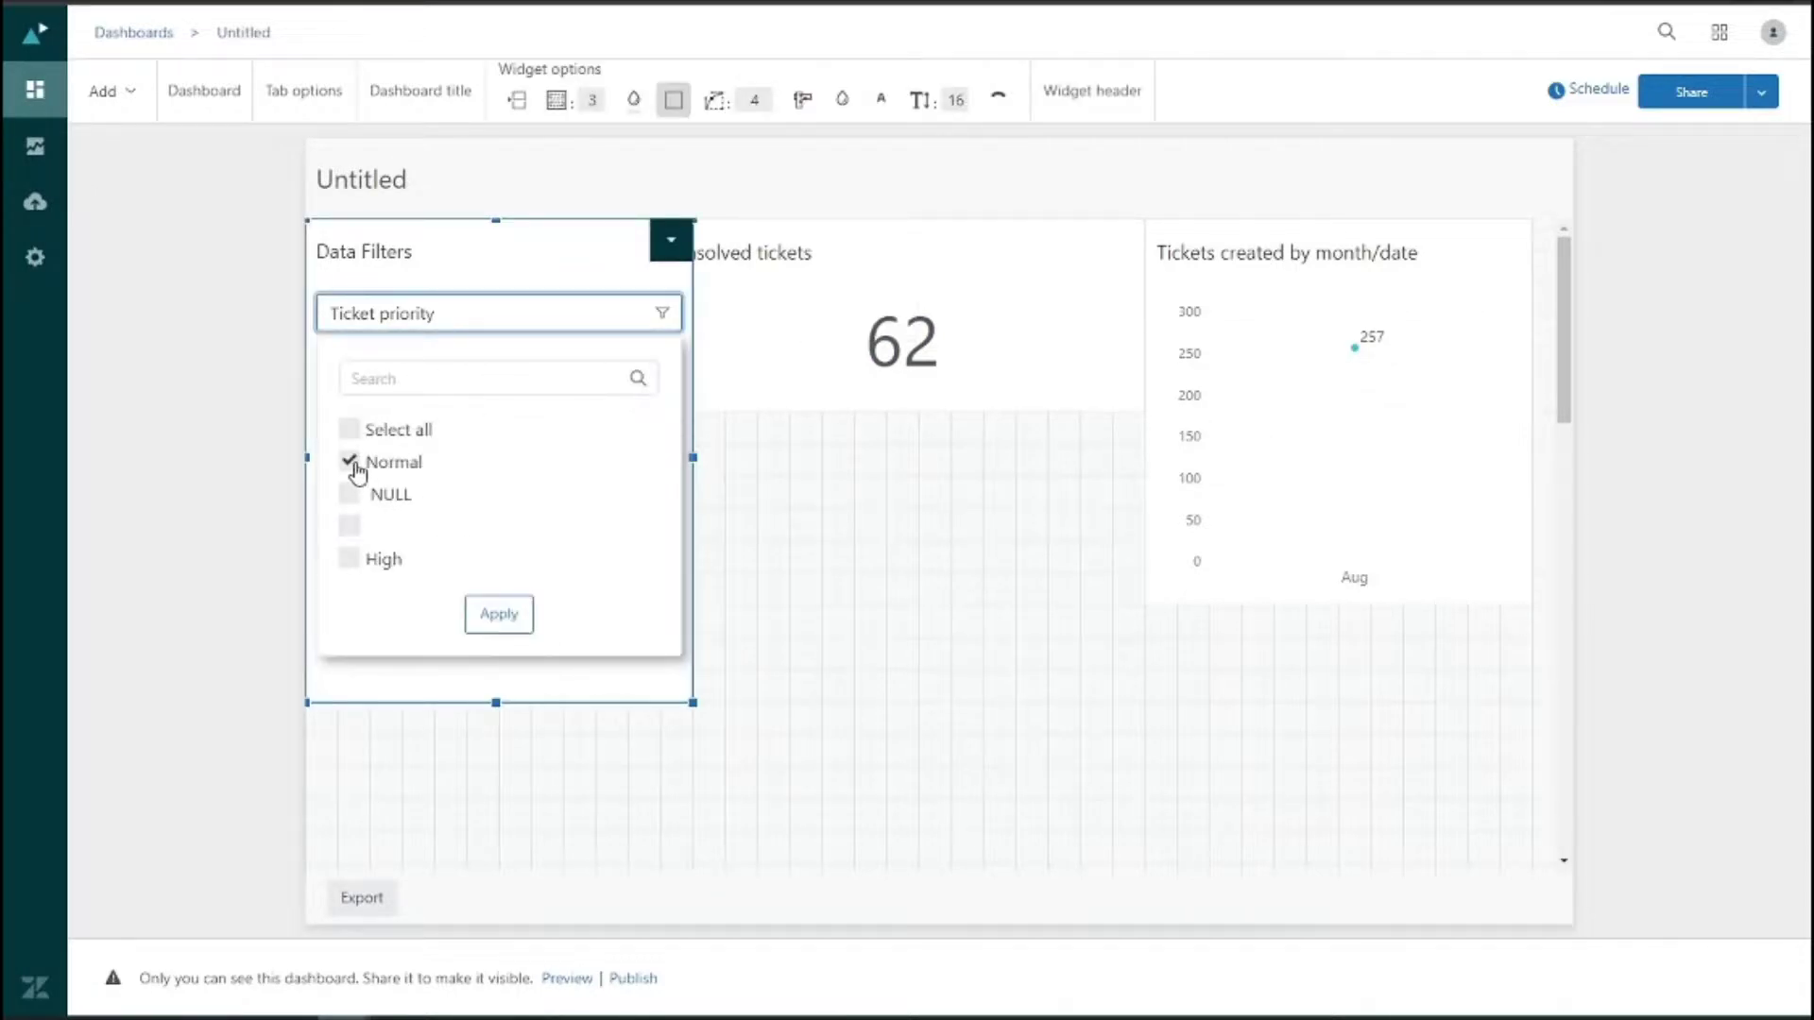
{"action": "left_click", "coordinate": [348, 461]}
{"action": "left_click", "coordinate": [349, 558]}
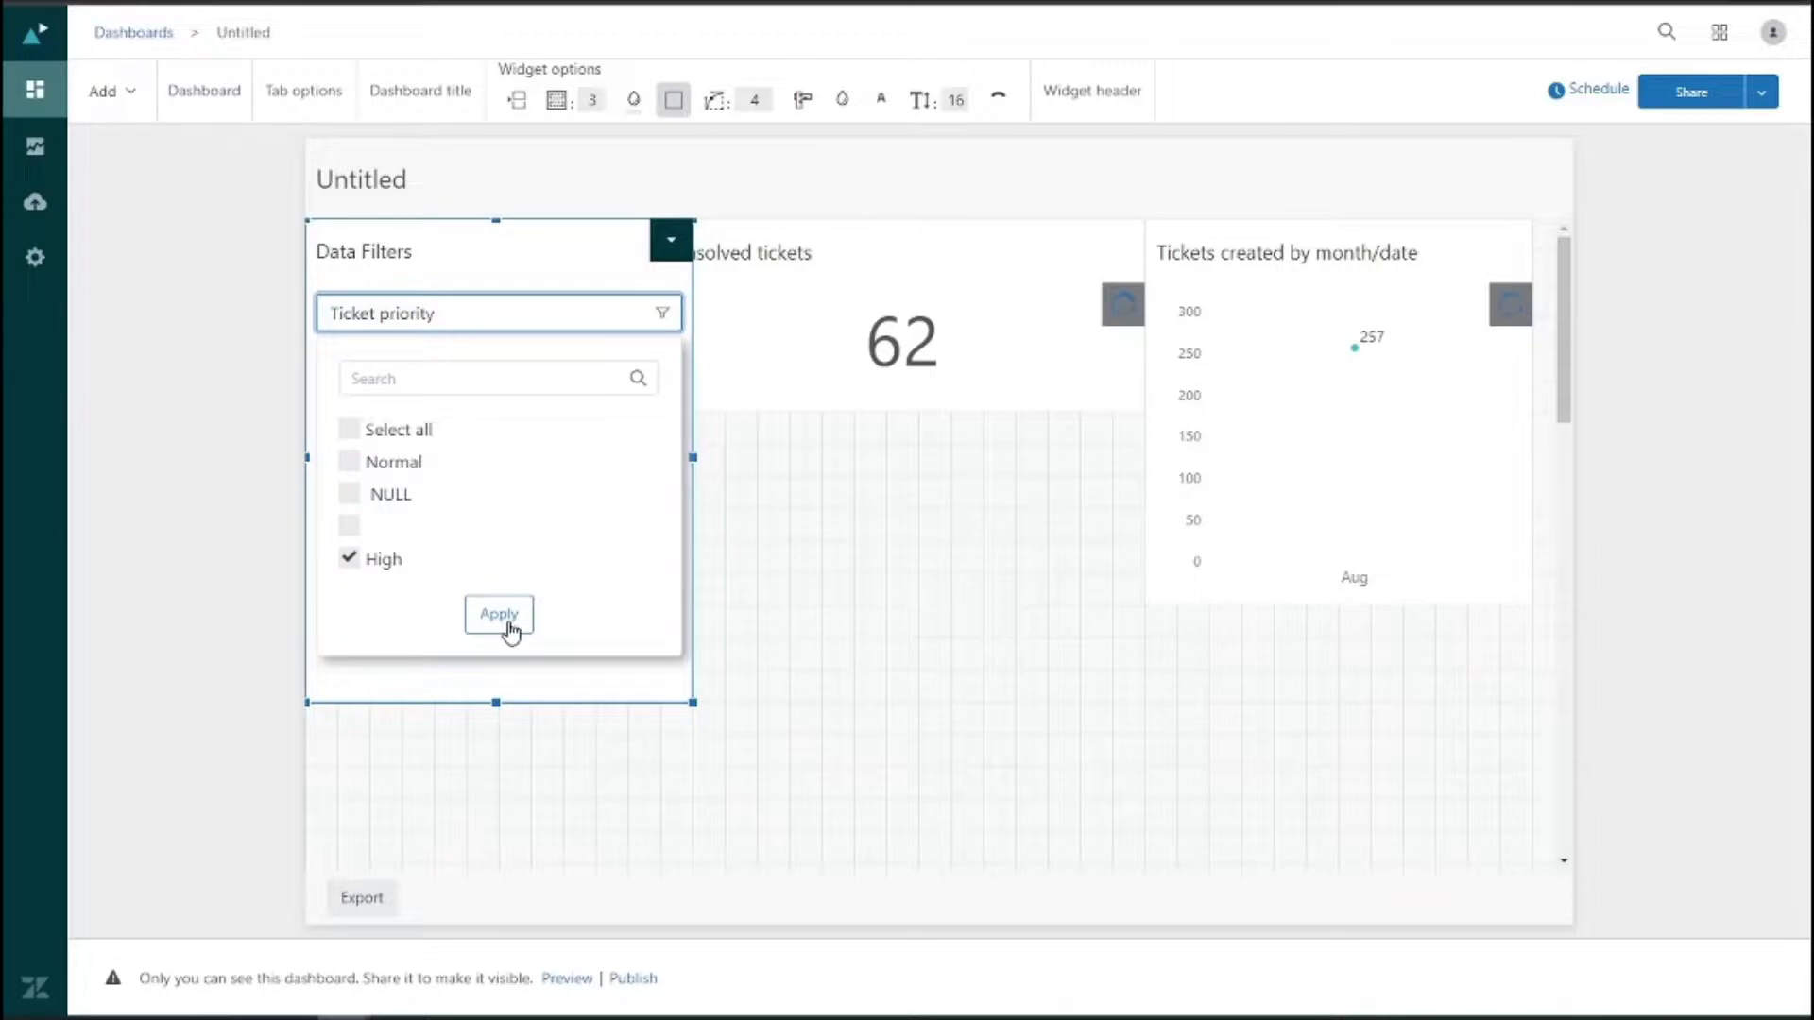
{"action": "left_click", "coordinate": [510, 630]}
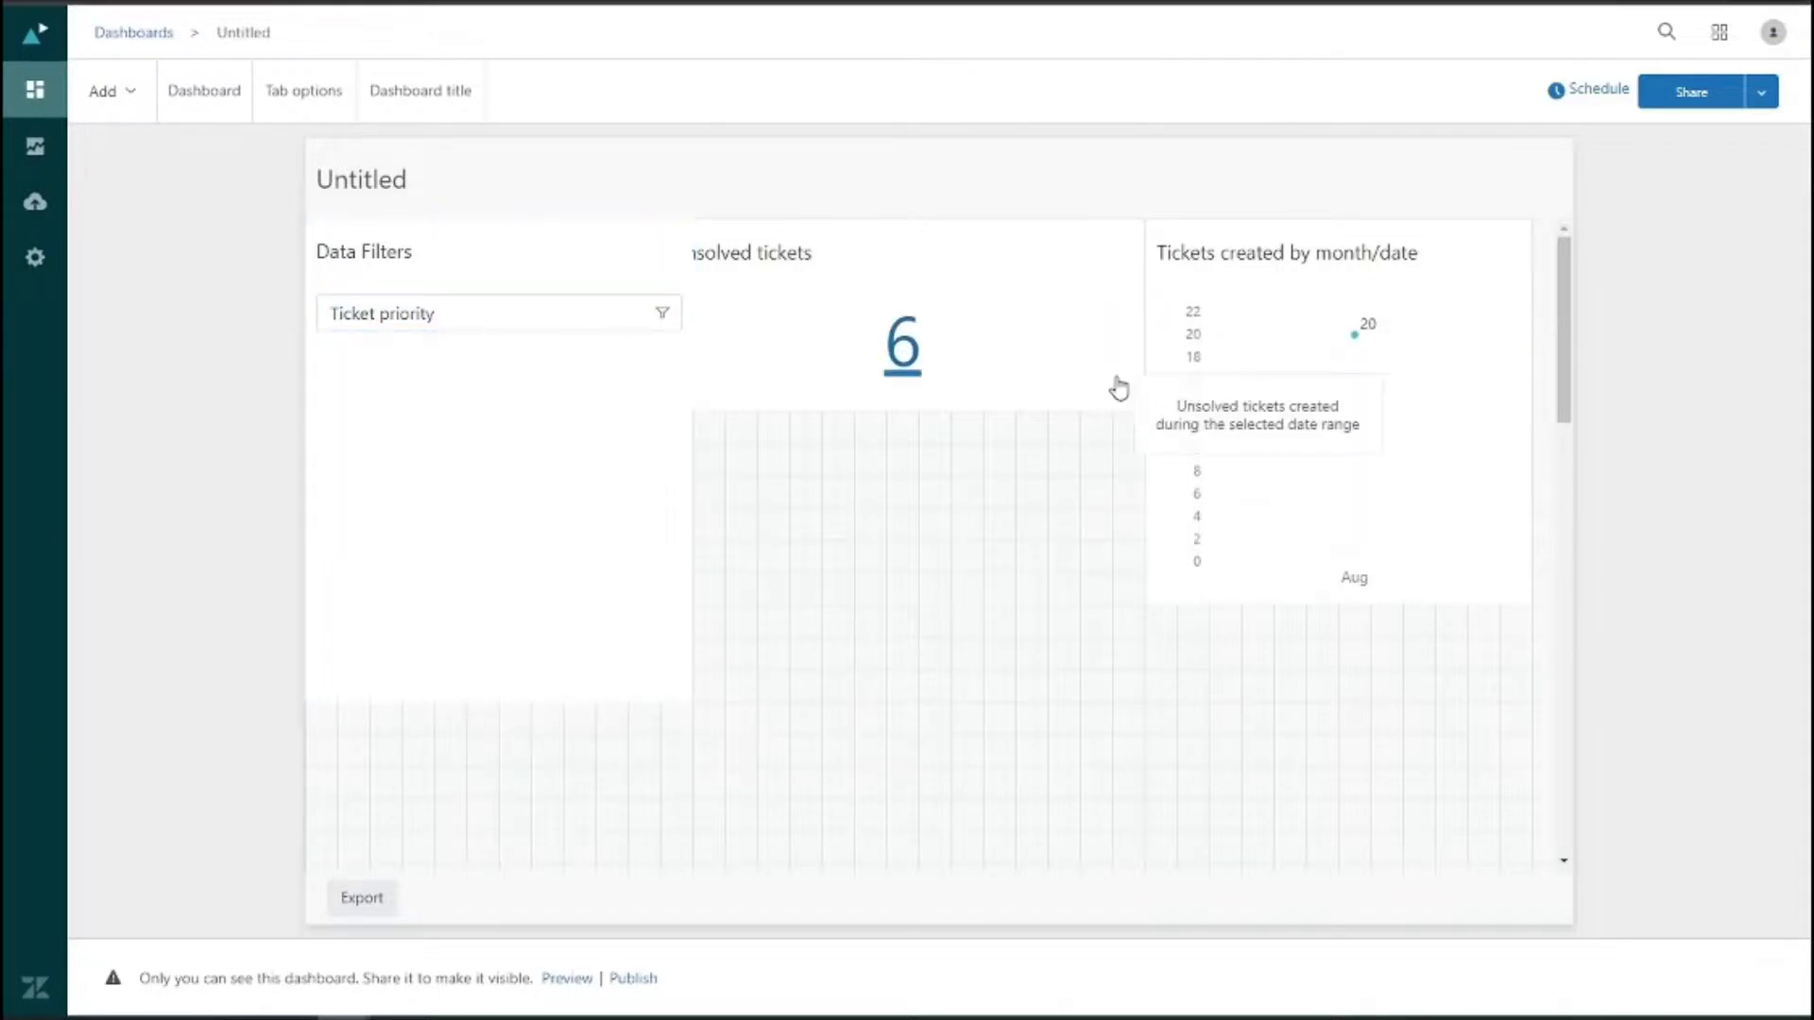
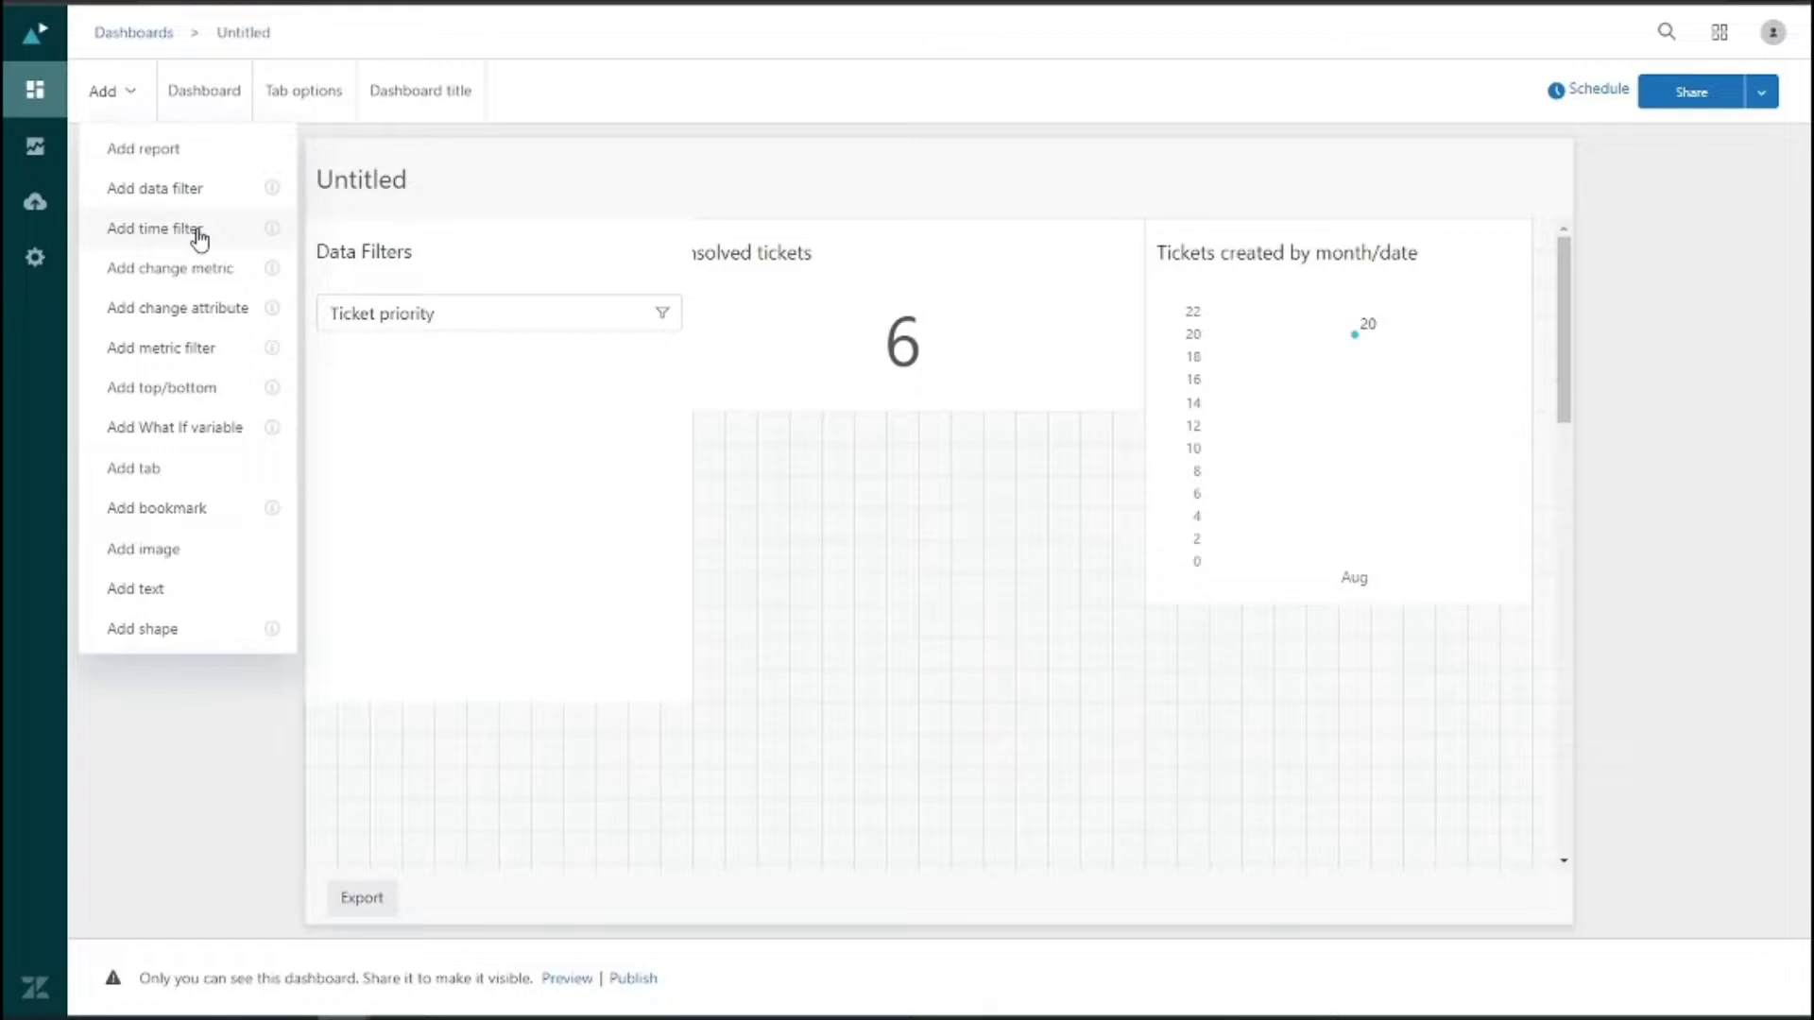
- Add a time filter applied on Support: Tickets [default] - Ticket solved, rendered as Common ranges
{"action": "left_click", "coordinate": [200, 231]}
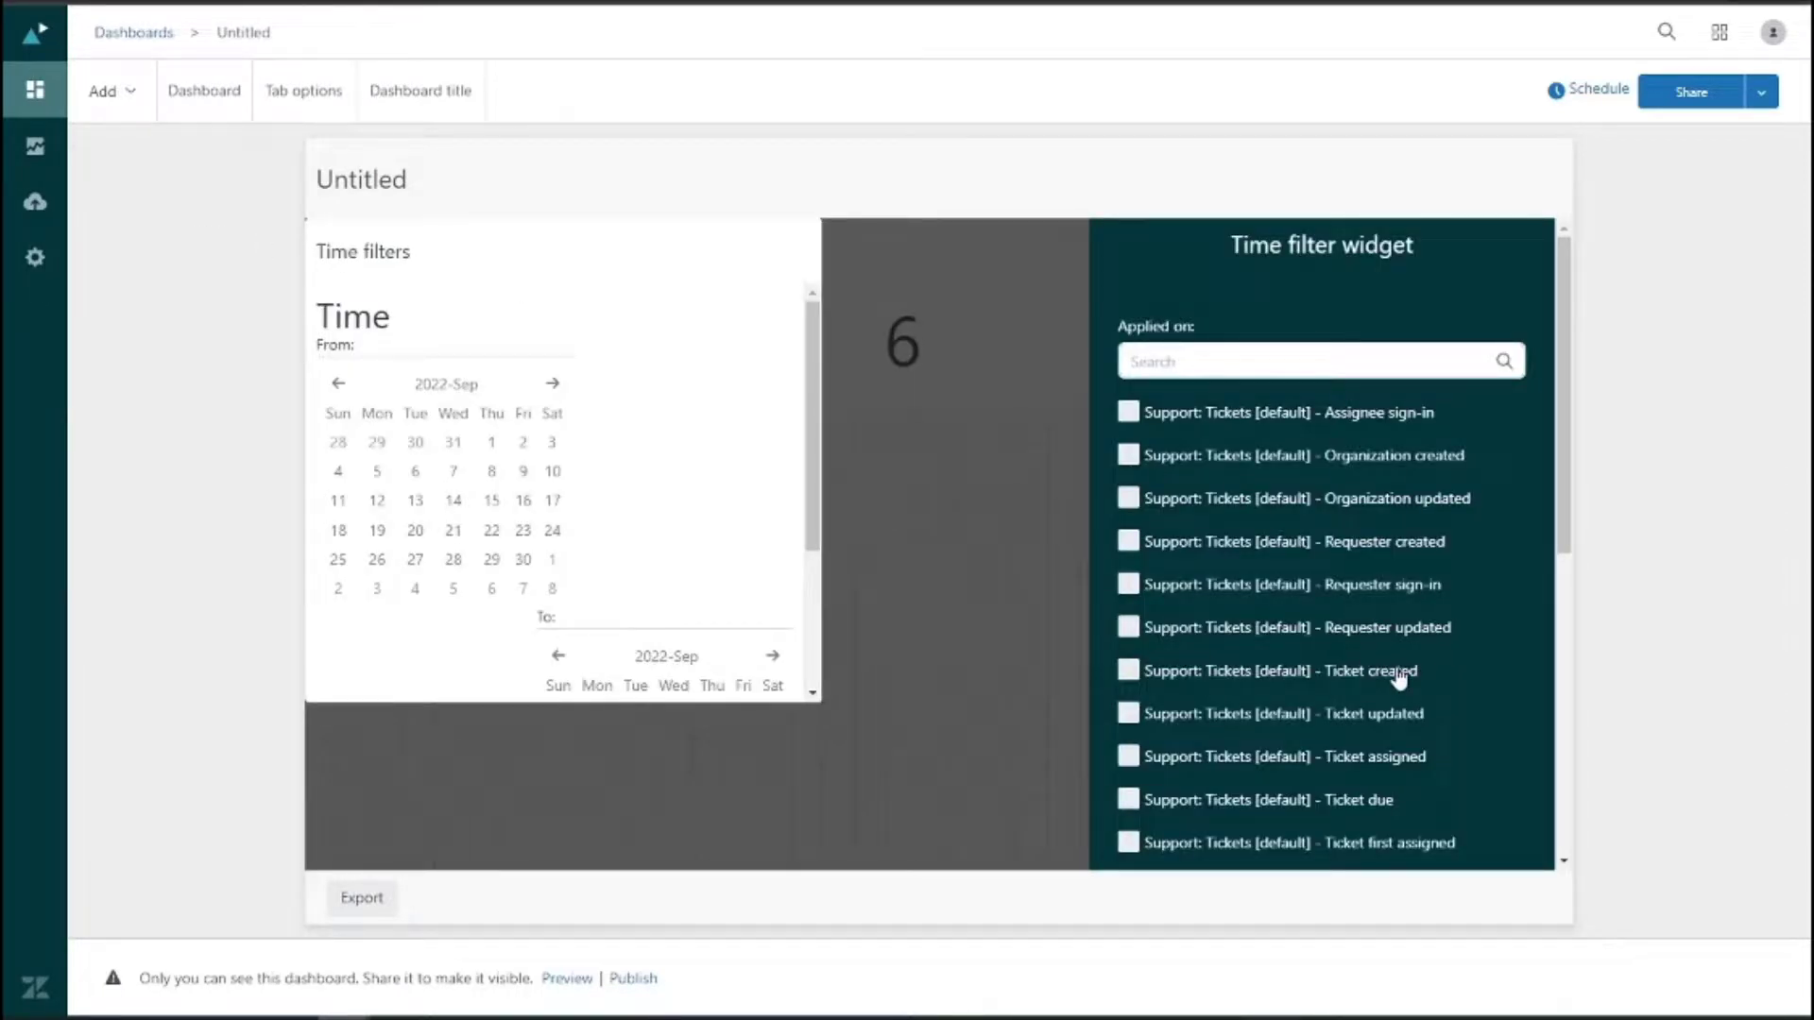
{"action": "scroll", "coordinate": [1462, 721], "scroll_direction": "down", "scroll_amount": 2}
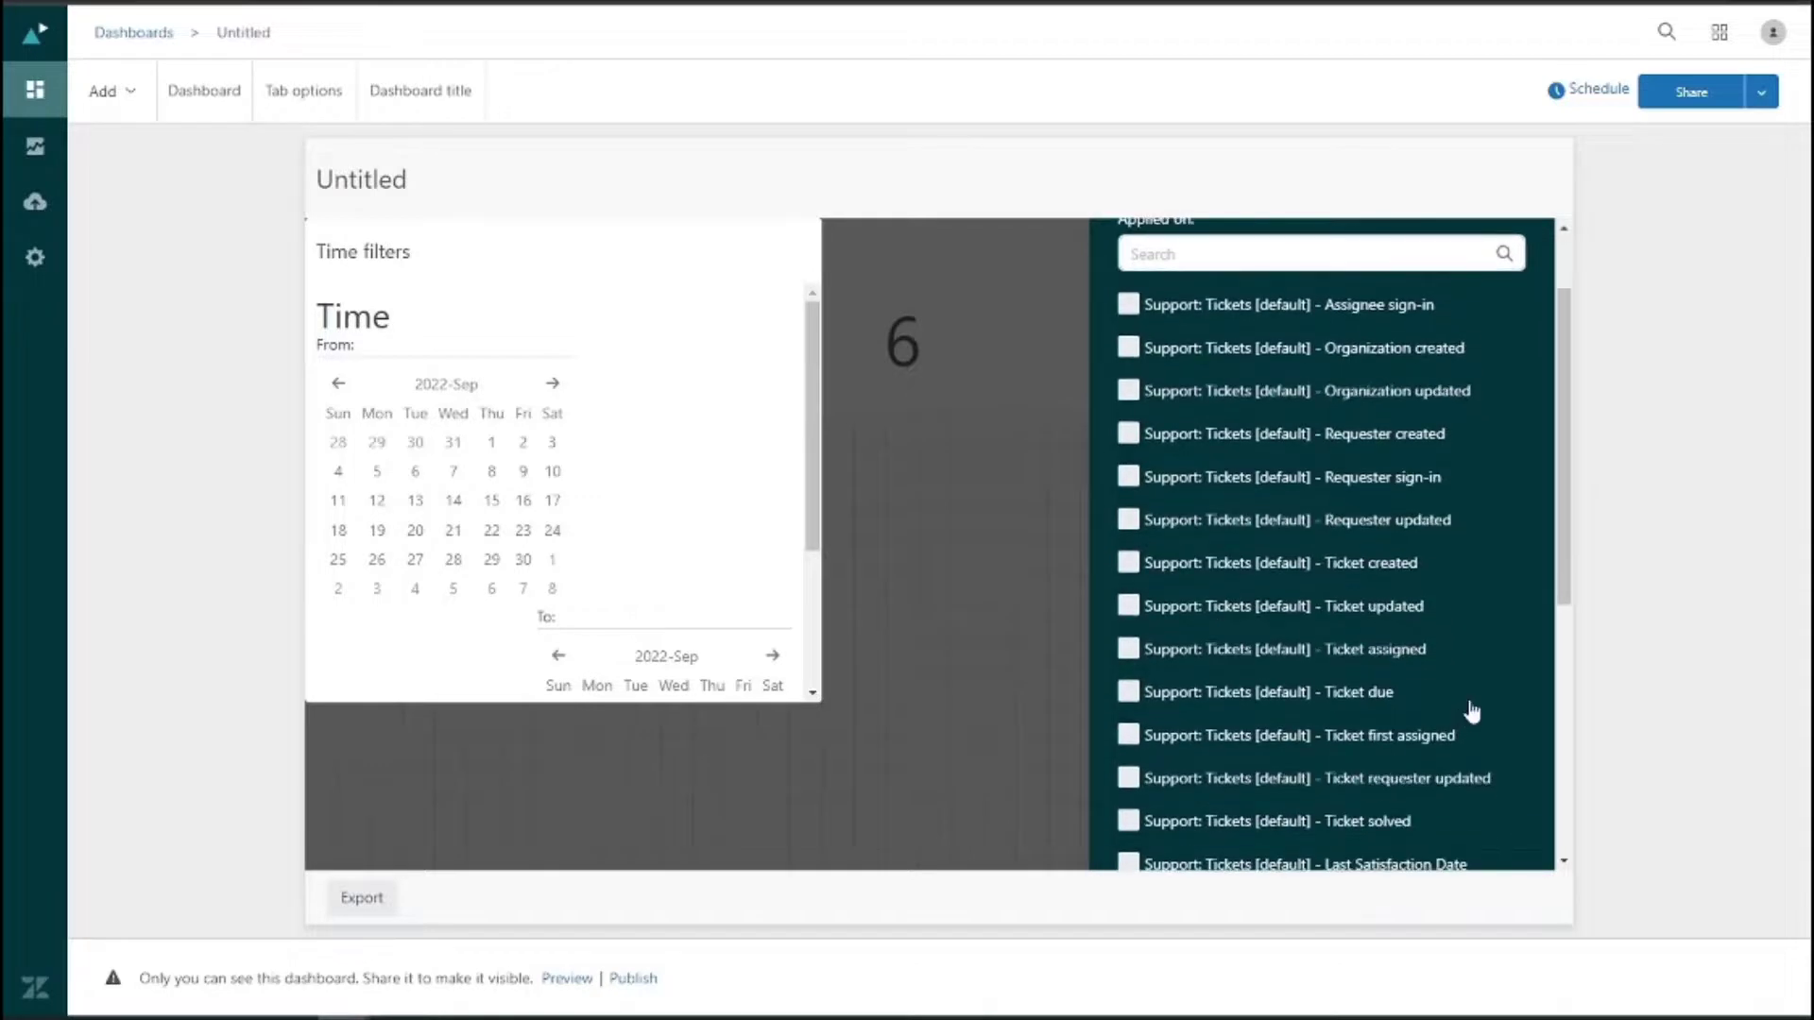
{"action": "left_click", "coordinate": [1127, 821]}
{"action": "scroll", "coordinate": [1440, 685], "scroll_direction": "down", "scroll_amount": 5}
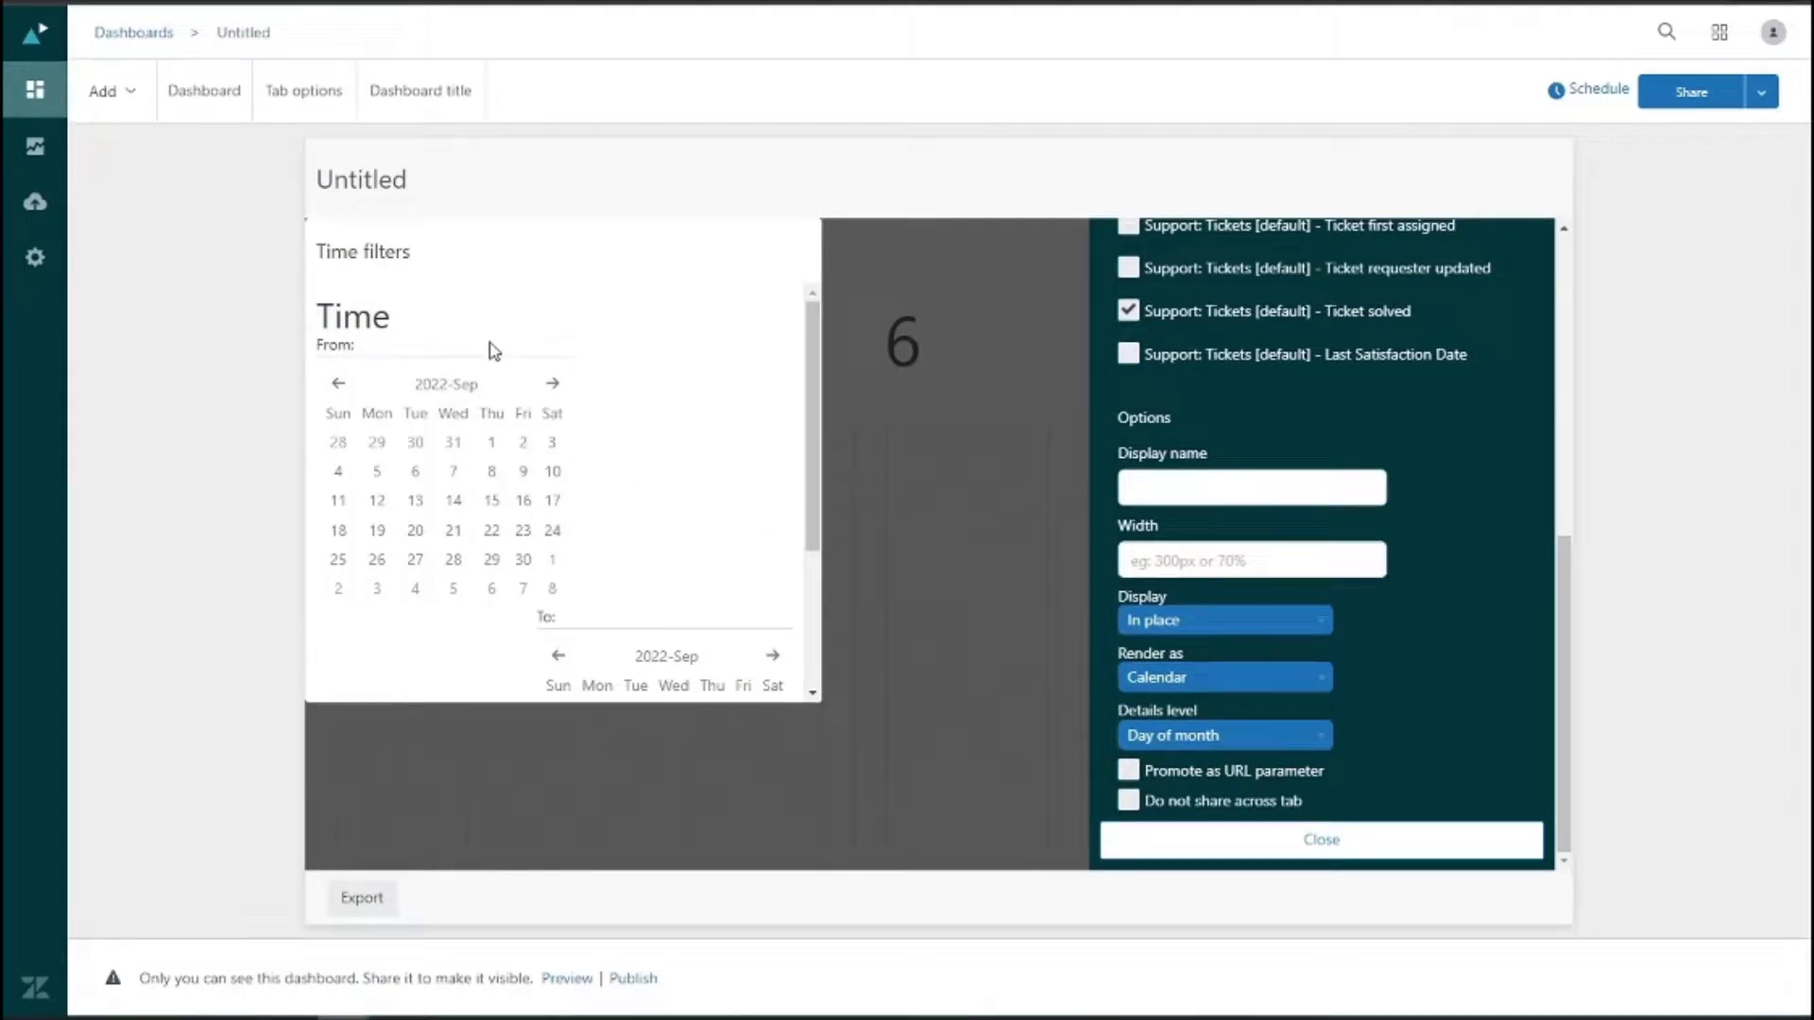
{"action": "left_click", "coordinate": [1318, 683]}
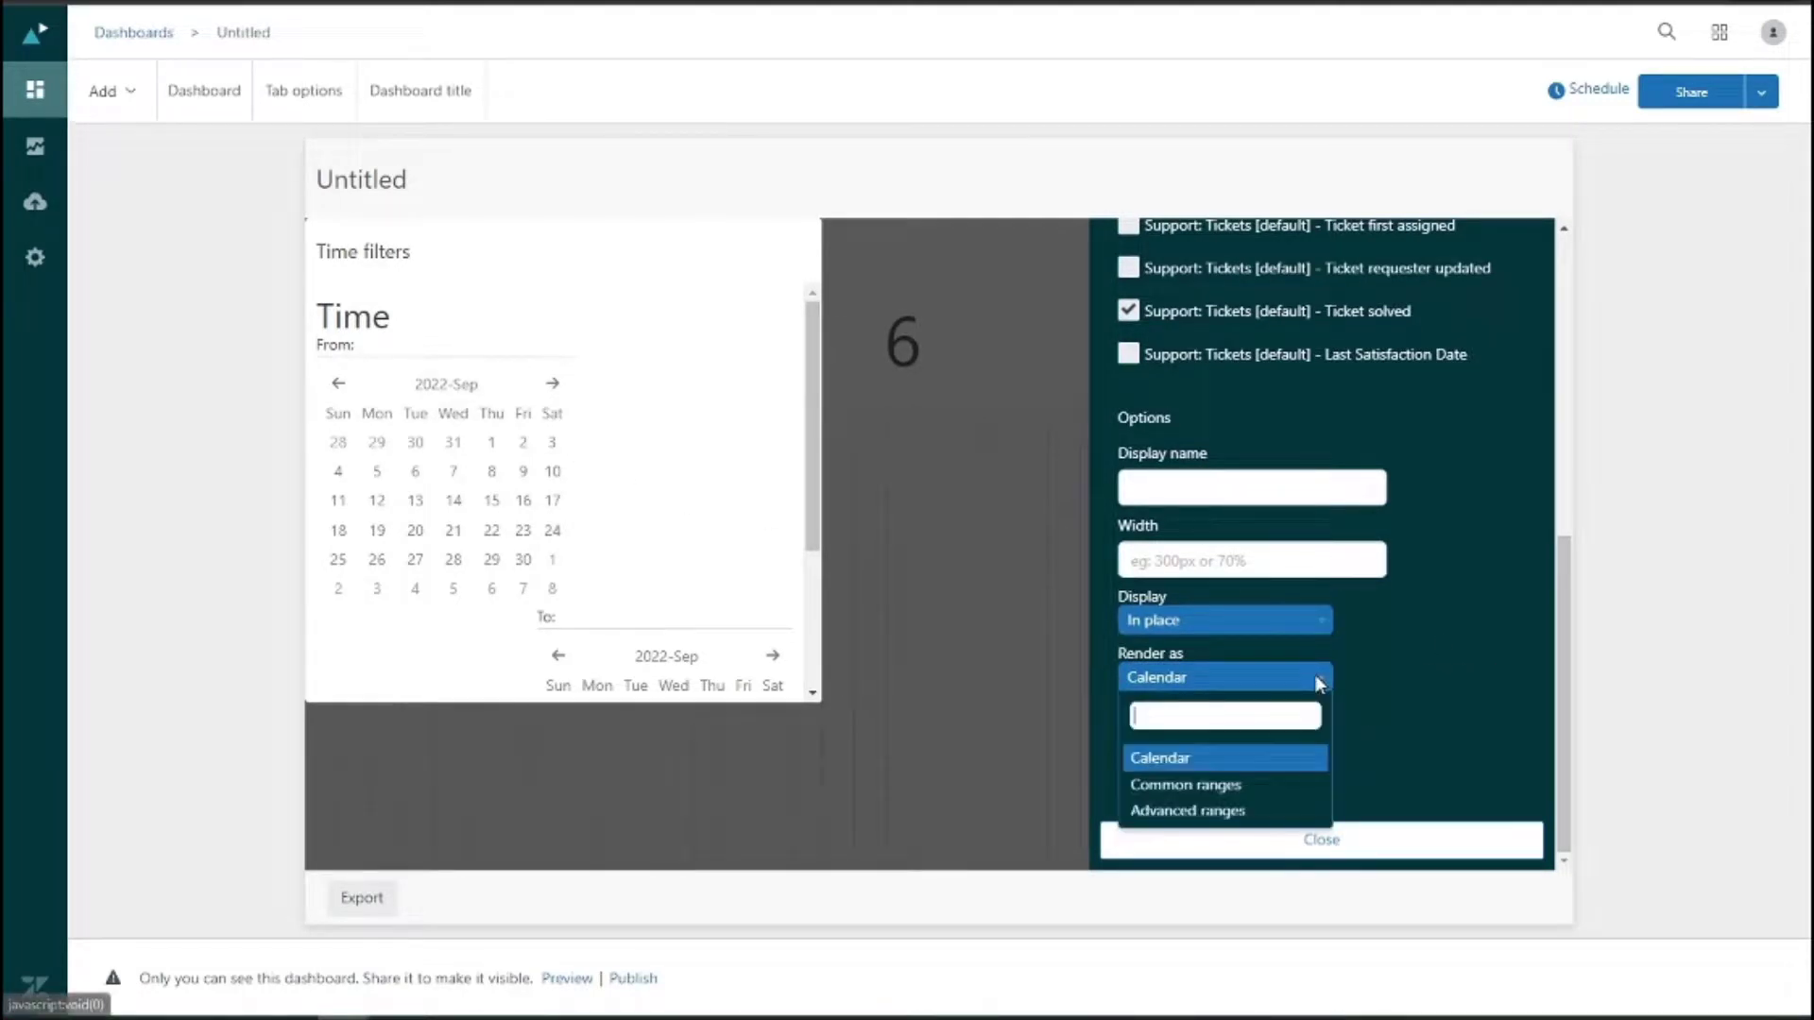
{"action": "left_click", "coordinate": [1264, 788]}
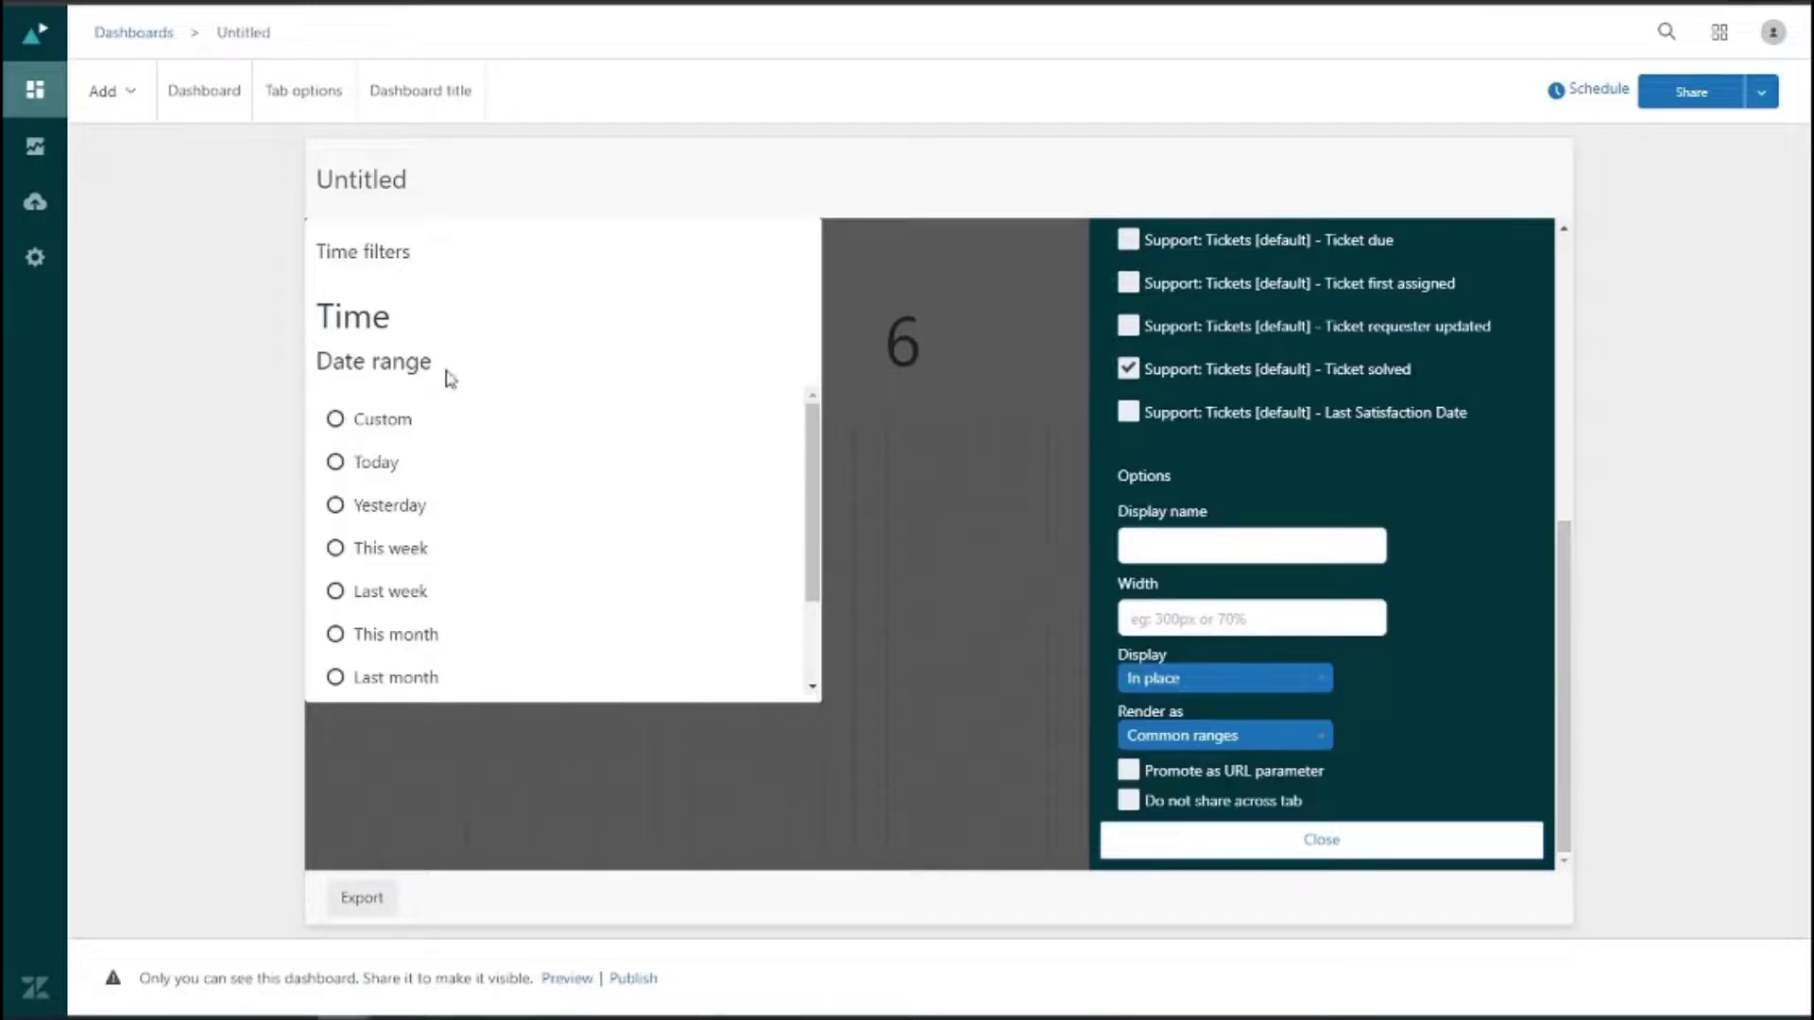
{"action": "left_click", "coordinate": [1364, 844]}
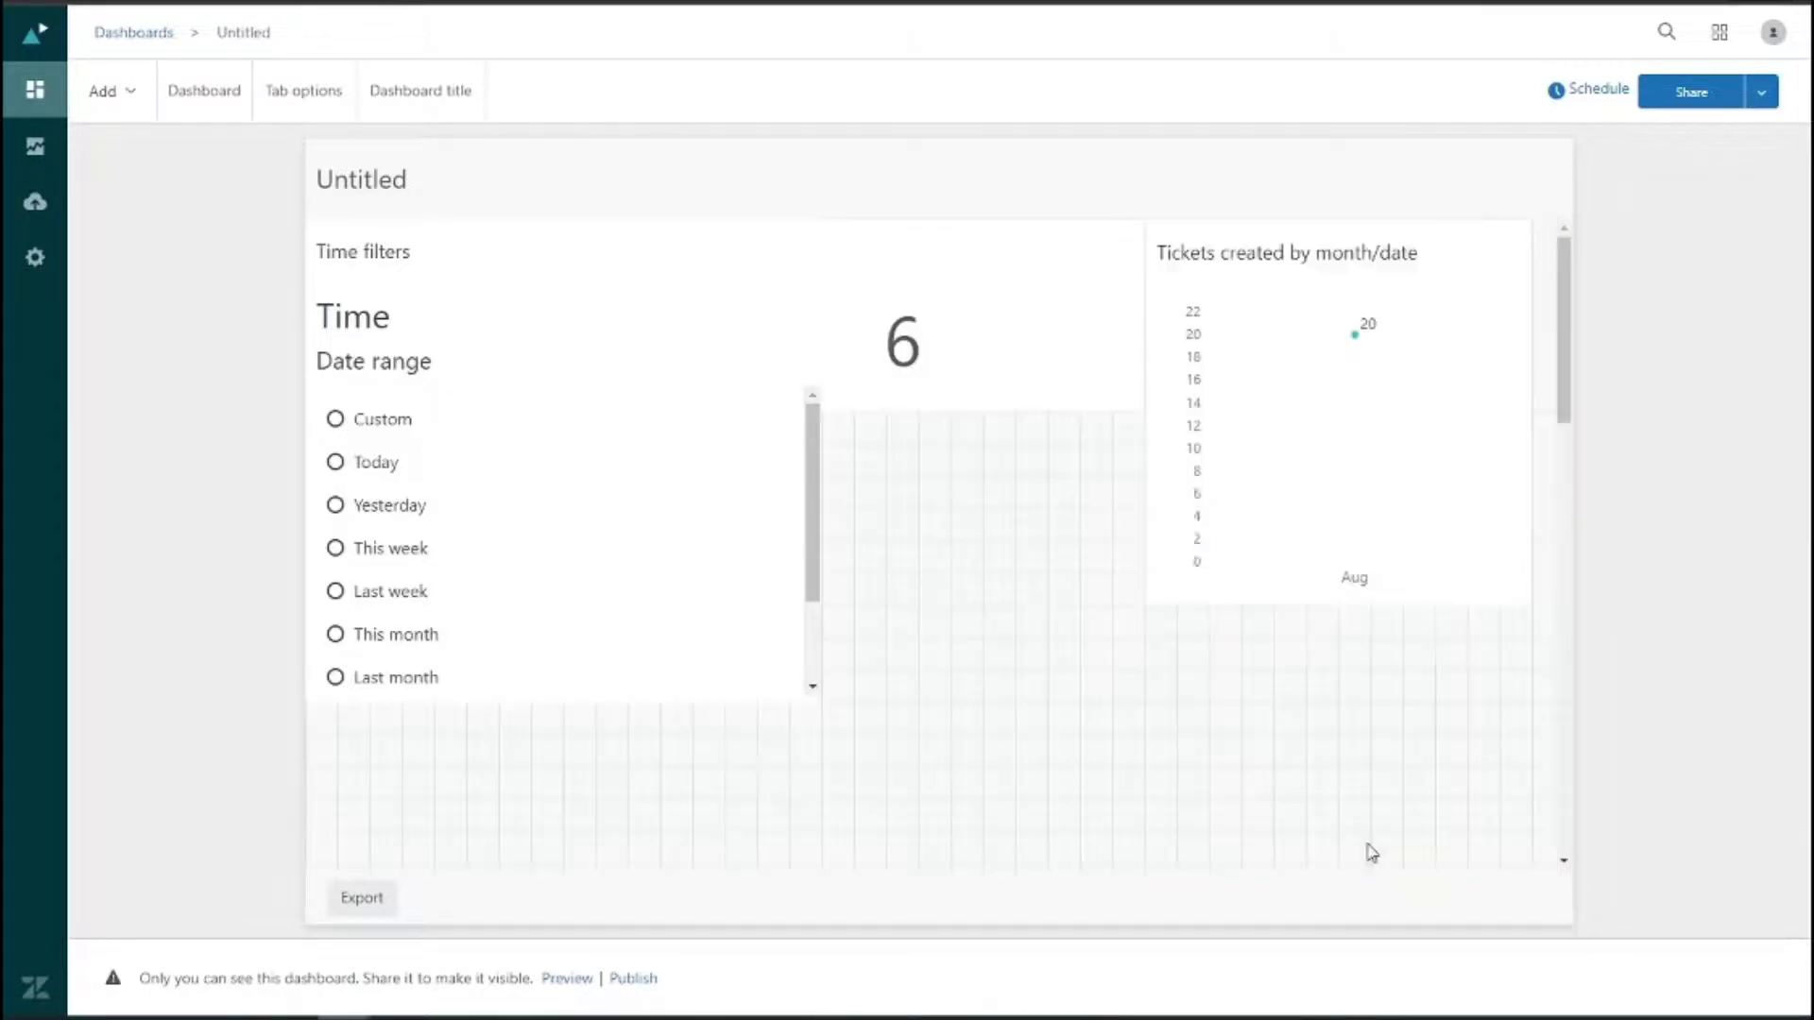
- Move the Time filters widget down off the Data Filters widget, and shrink Data Filters to fit beside Unsolved tickets at equal height
{"action": "left_click", "coordinate": [659, 301]}
{"action": "left_click_drag", "start_coordinate": [661, 259], "coordinate": [642, 566]}
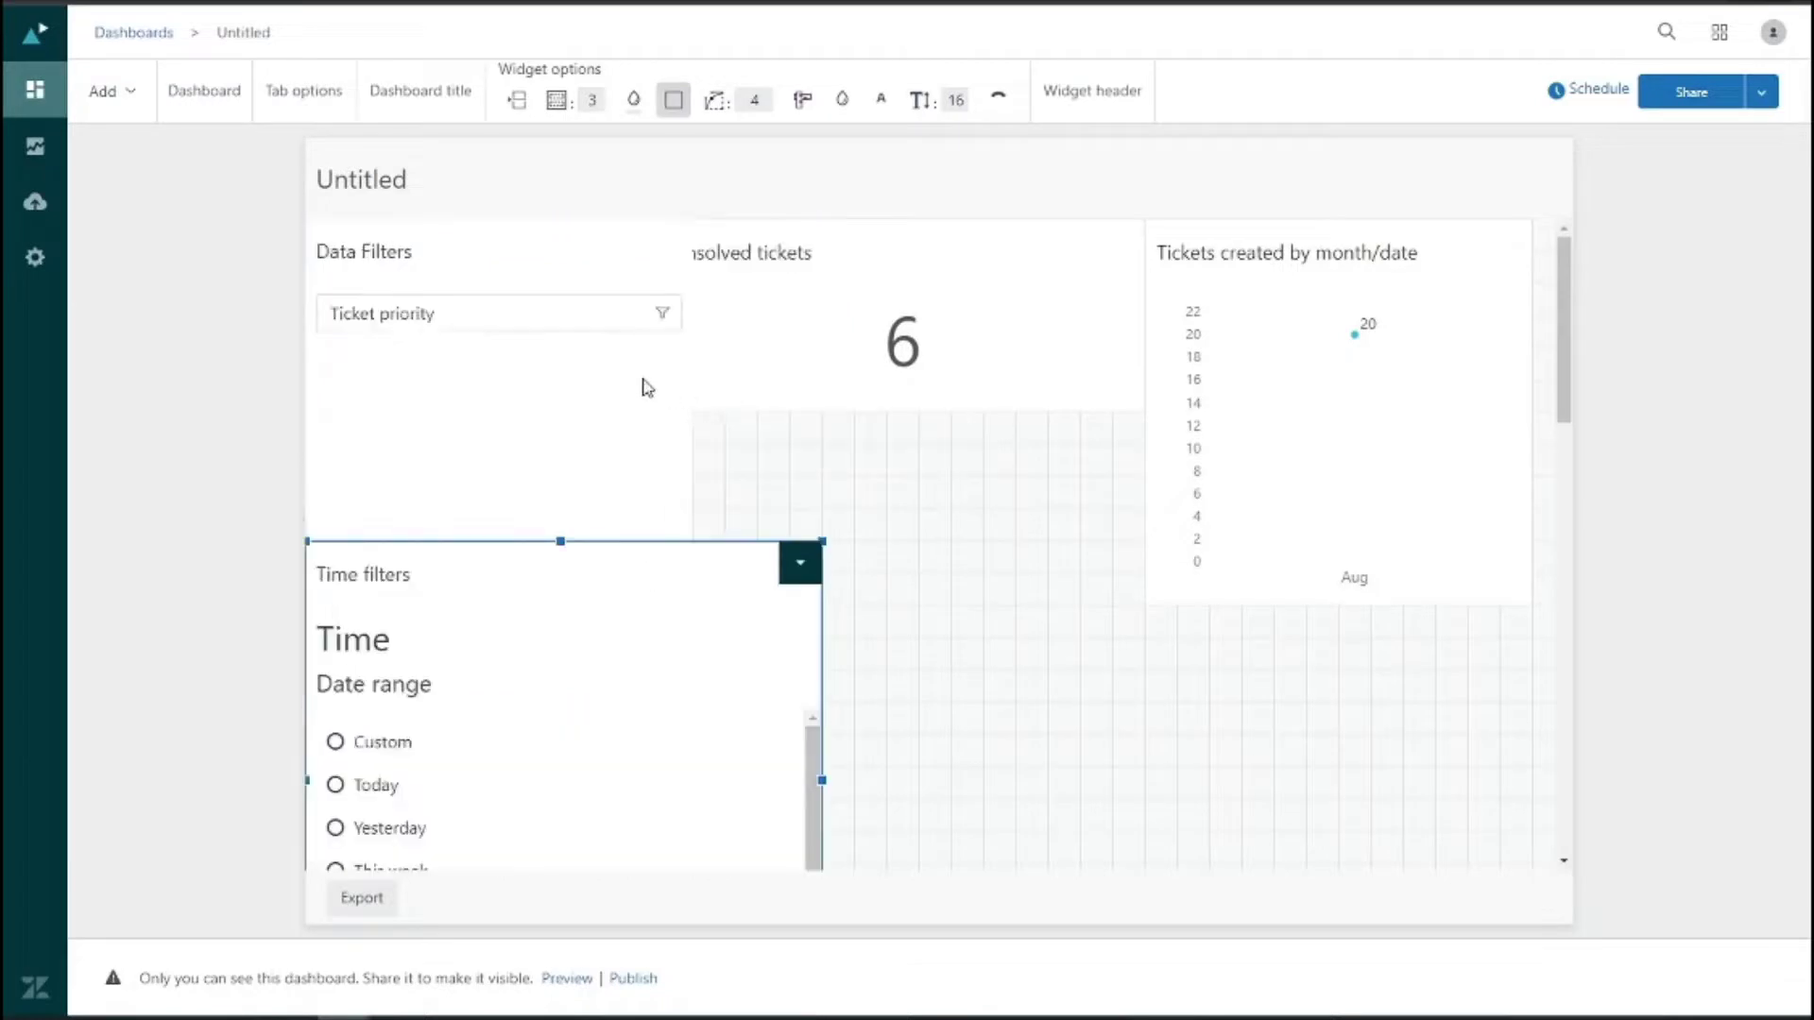
{"action": "left_click", "coordinate": [667, 395]}
{"action": "left_click_drag", "start_coordinate": [693, 457], "coordinate": [661, 456]}
{"action": "left_click", "coordinate": [660, 607]}
{"action": "left_click", "coordinate": [507, 551]}
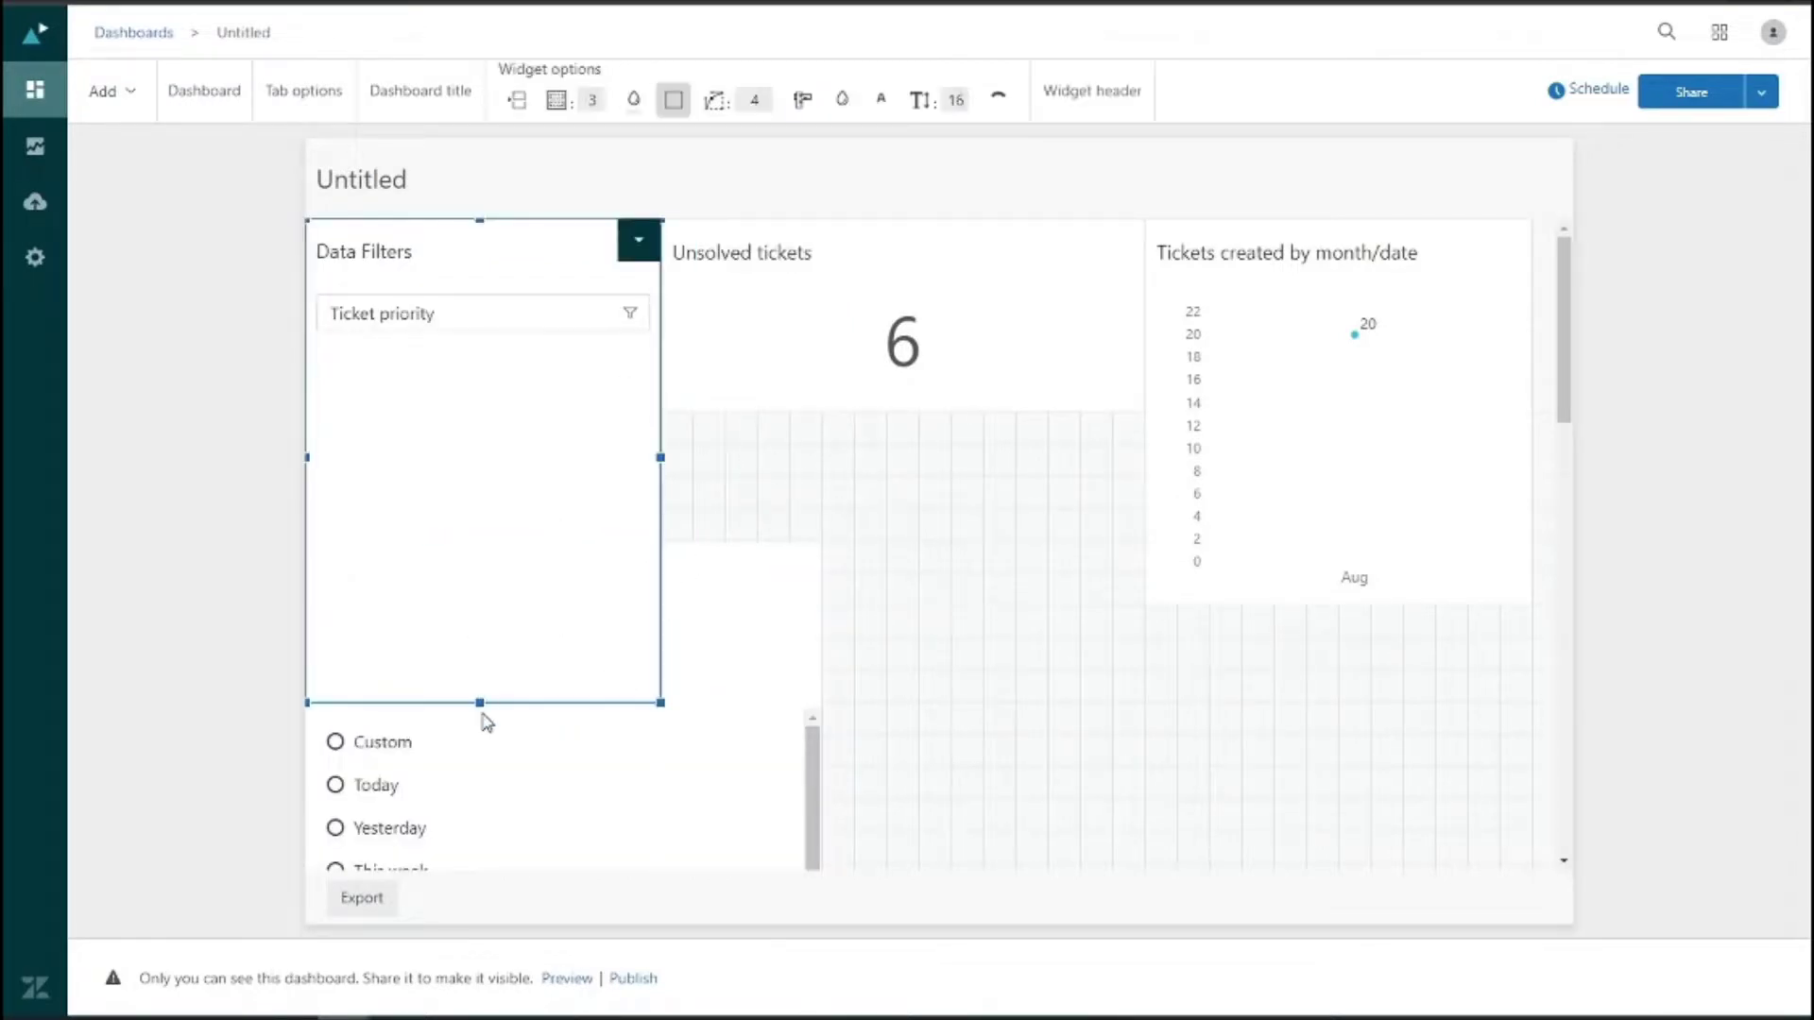
{"action": "left_click_drag", "start_coordinate": [482, 701], "coordinate": [517, 417]}
- Place the Time filters widget directly beneath Data Filters, narrow it to the same width and reduce its height
{"action": "left_click", "coordinate": [607, 570]}
{"action": "left_click_drag", "start_coordinate": [607, 571], "coordinate": [558, 463]}
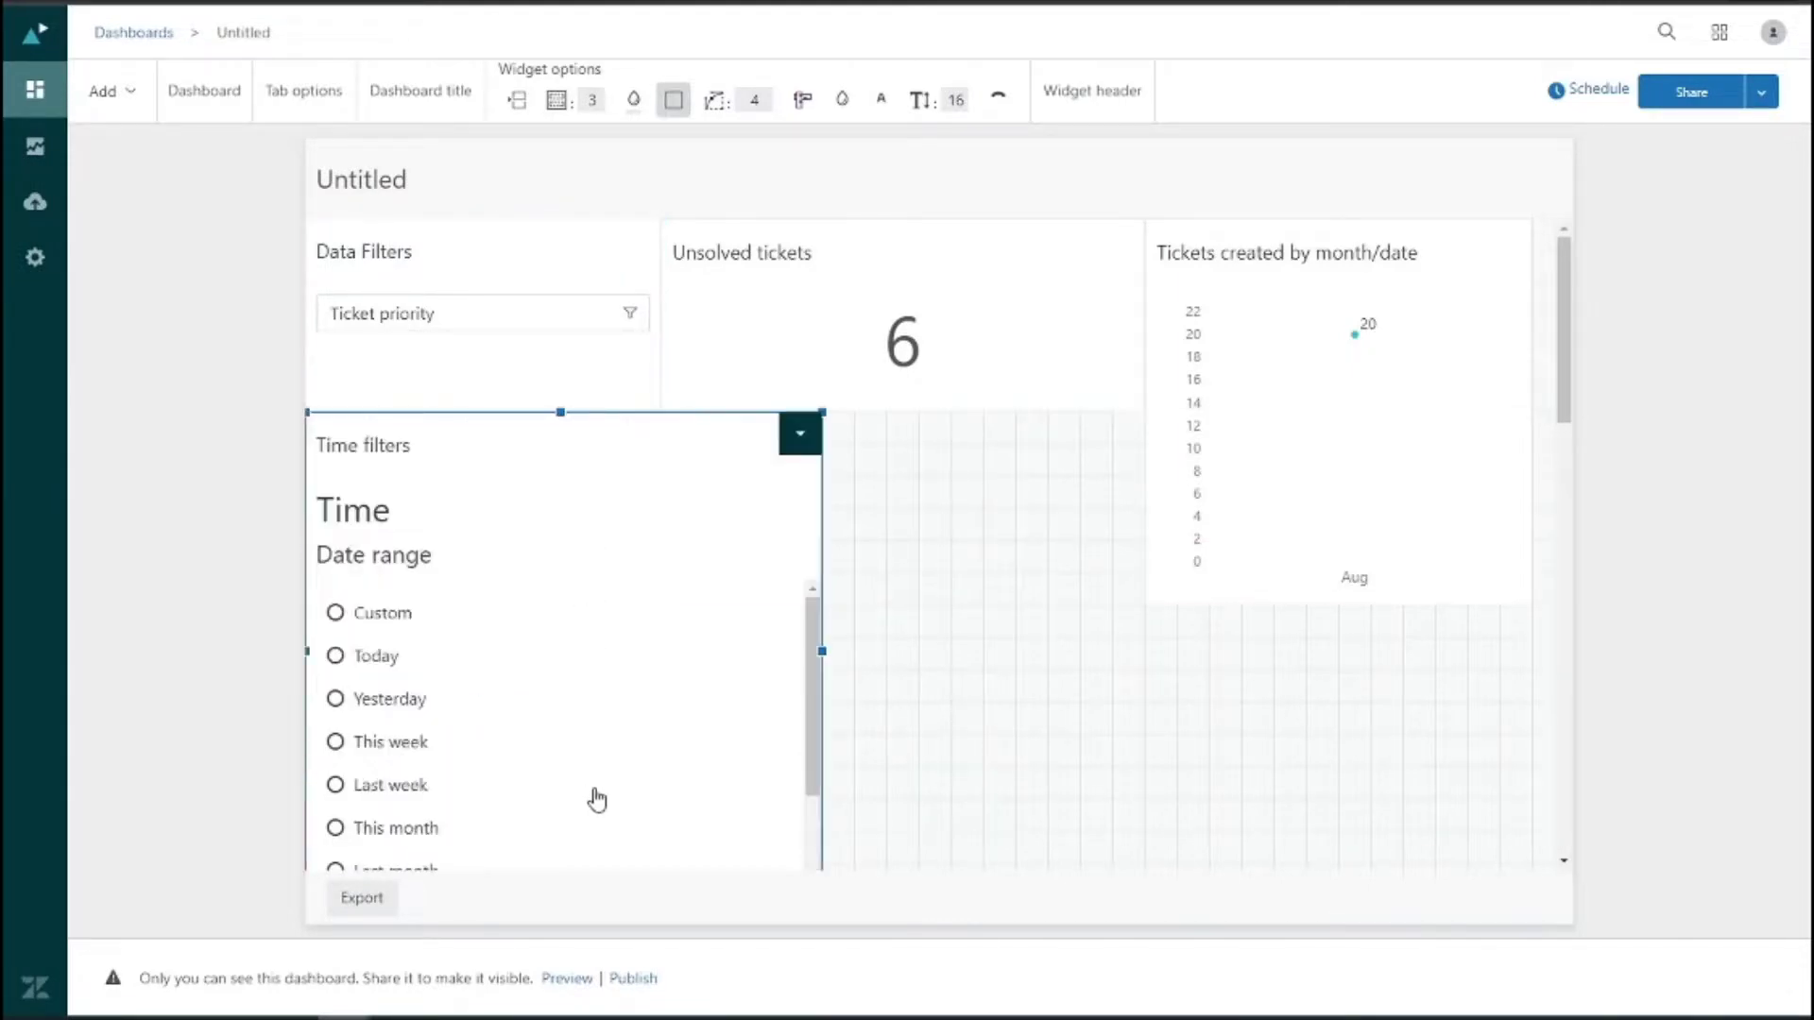
{"action": "scroll", "coordinate": [597, 800], "scroll_direction": "down", "scroll_amount": 6}
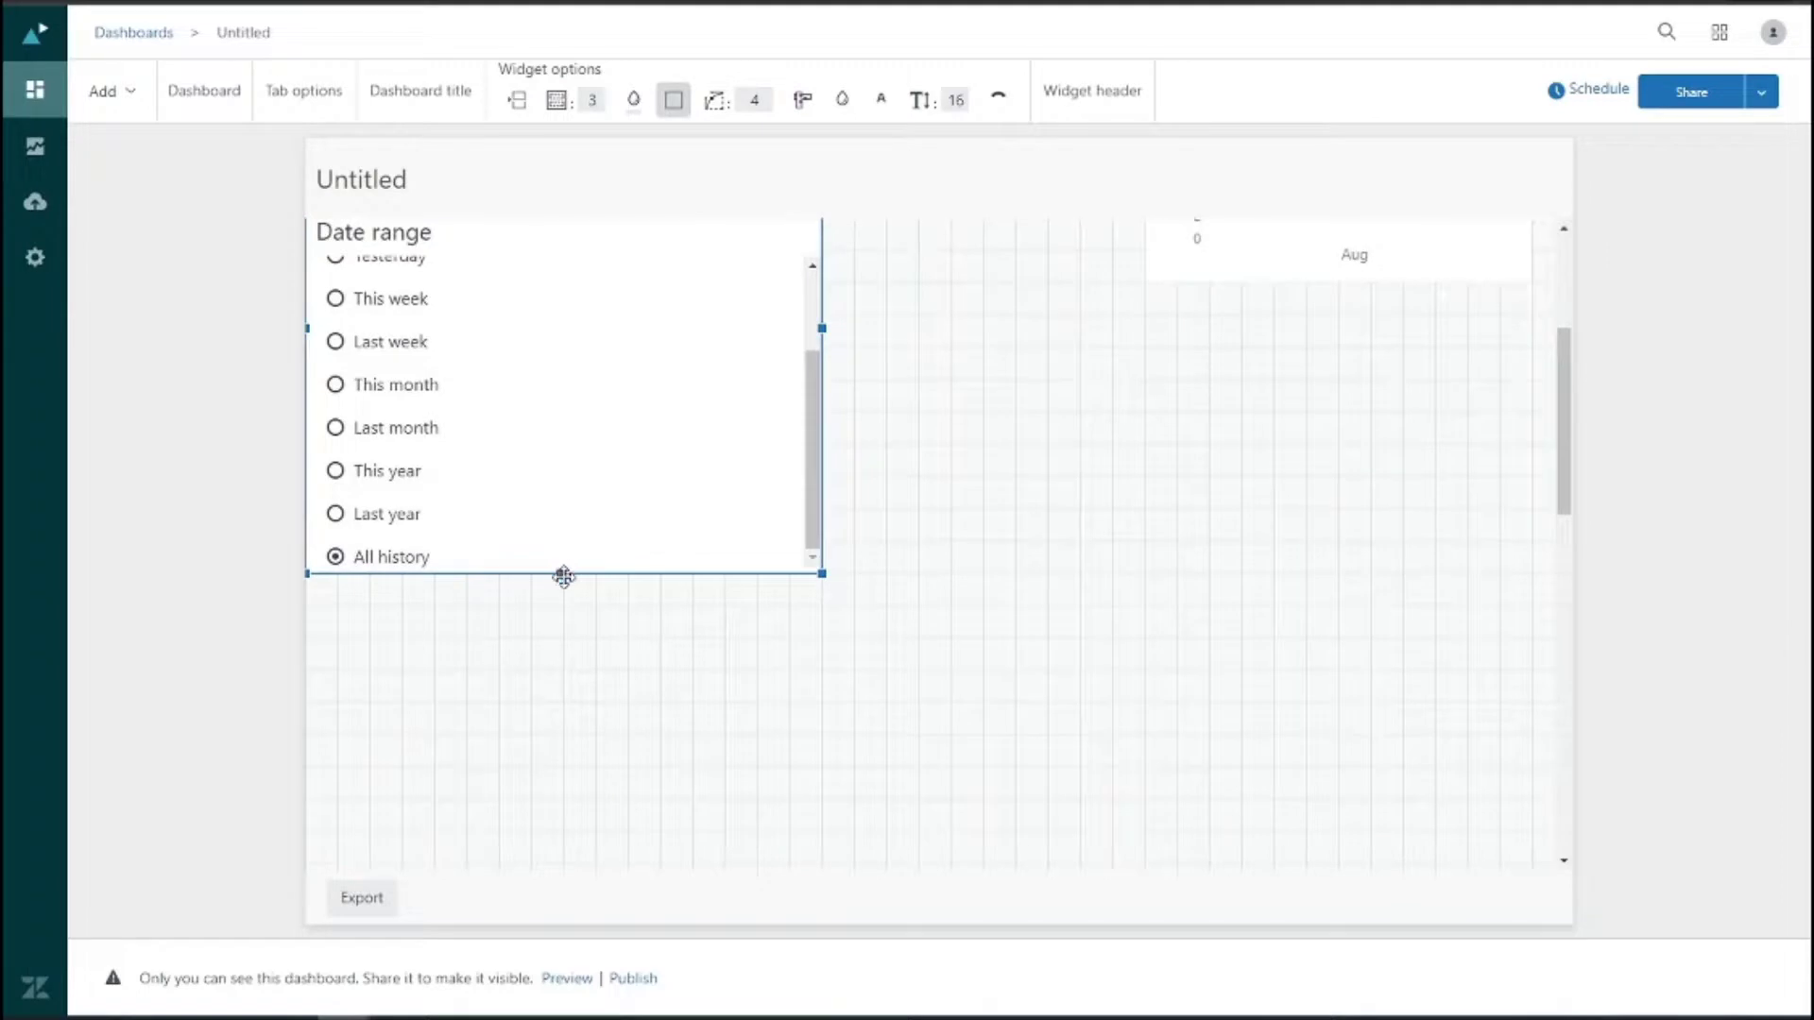
{"action": "left_click", "coordinate": [565, 584]}
{"action": "scroll", "coordinate": [568, 591], "scroll_direction": "up", "scroll_amount": 2}
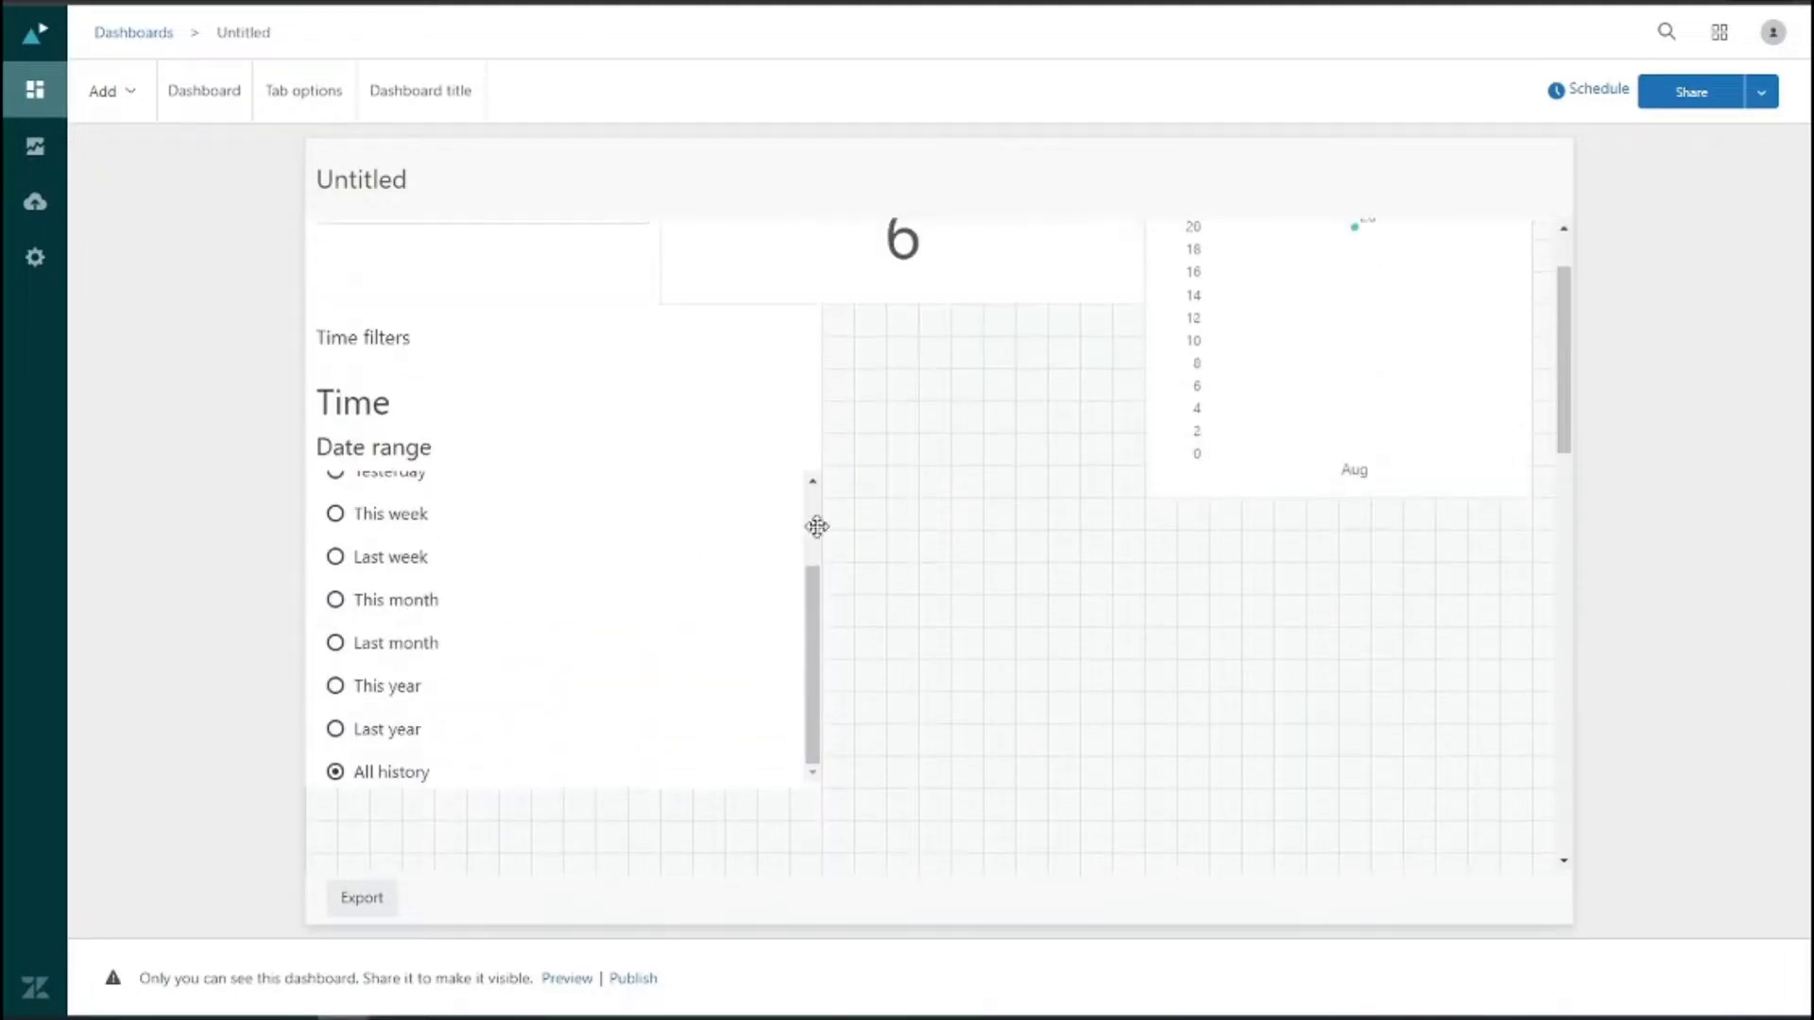
{"action": "left_click", "coordinate": [747, 459]}
{"action": "left_click_drag", "start_coordinate": [826, 543], "coordinate": [661, 543]}
{"action": "left_click_drag", "start_coordinate": [479, 788], "coordinate": [486, 626]}
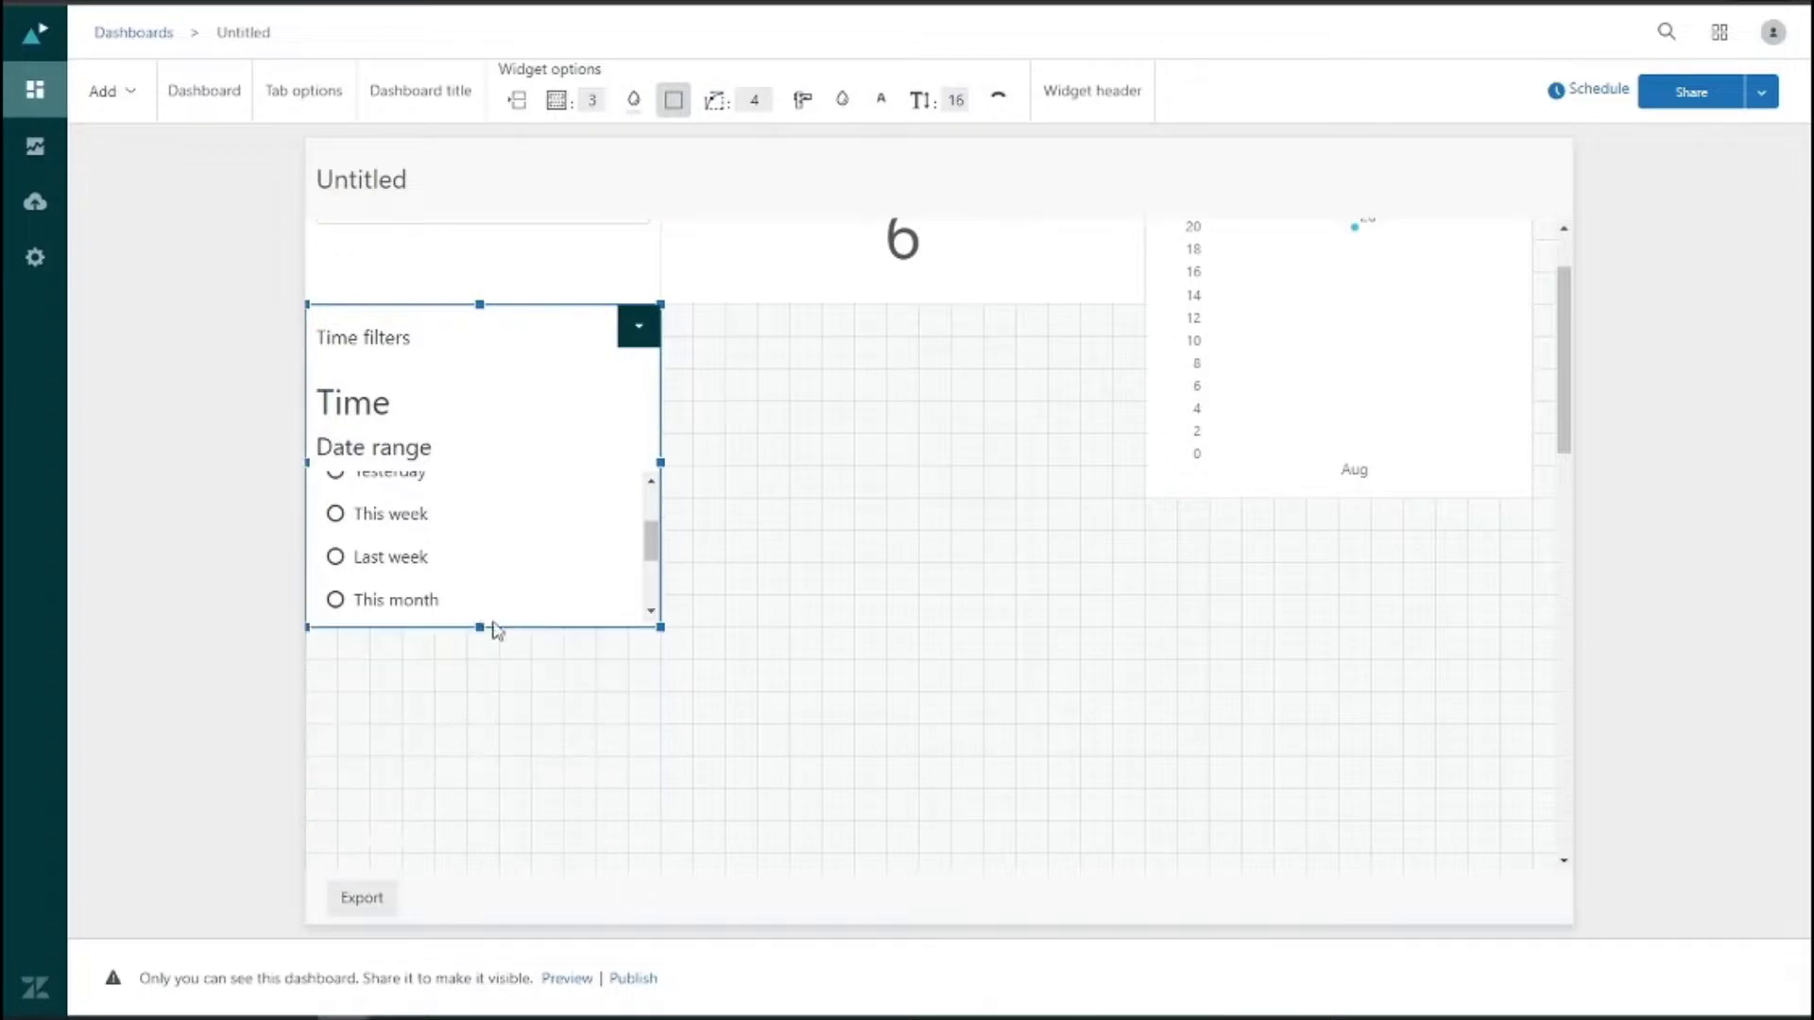
- Set the Time filters date range on the dashboard to Last week, and switch it to Last month
{"action": "scroll", "coordinate": [579, 587], "scroll_direction": "up", "scroll_amount": 2}
{"action": "scroll", "coordinate": [586, 595], "scroll_direction": "down", "scroll_amount": 2}
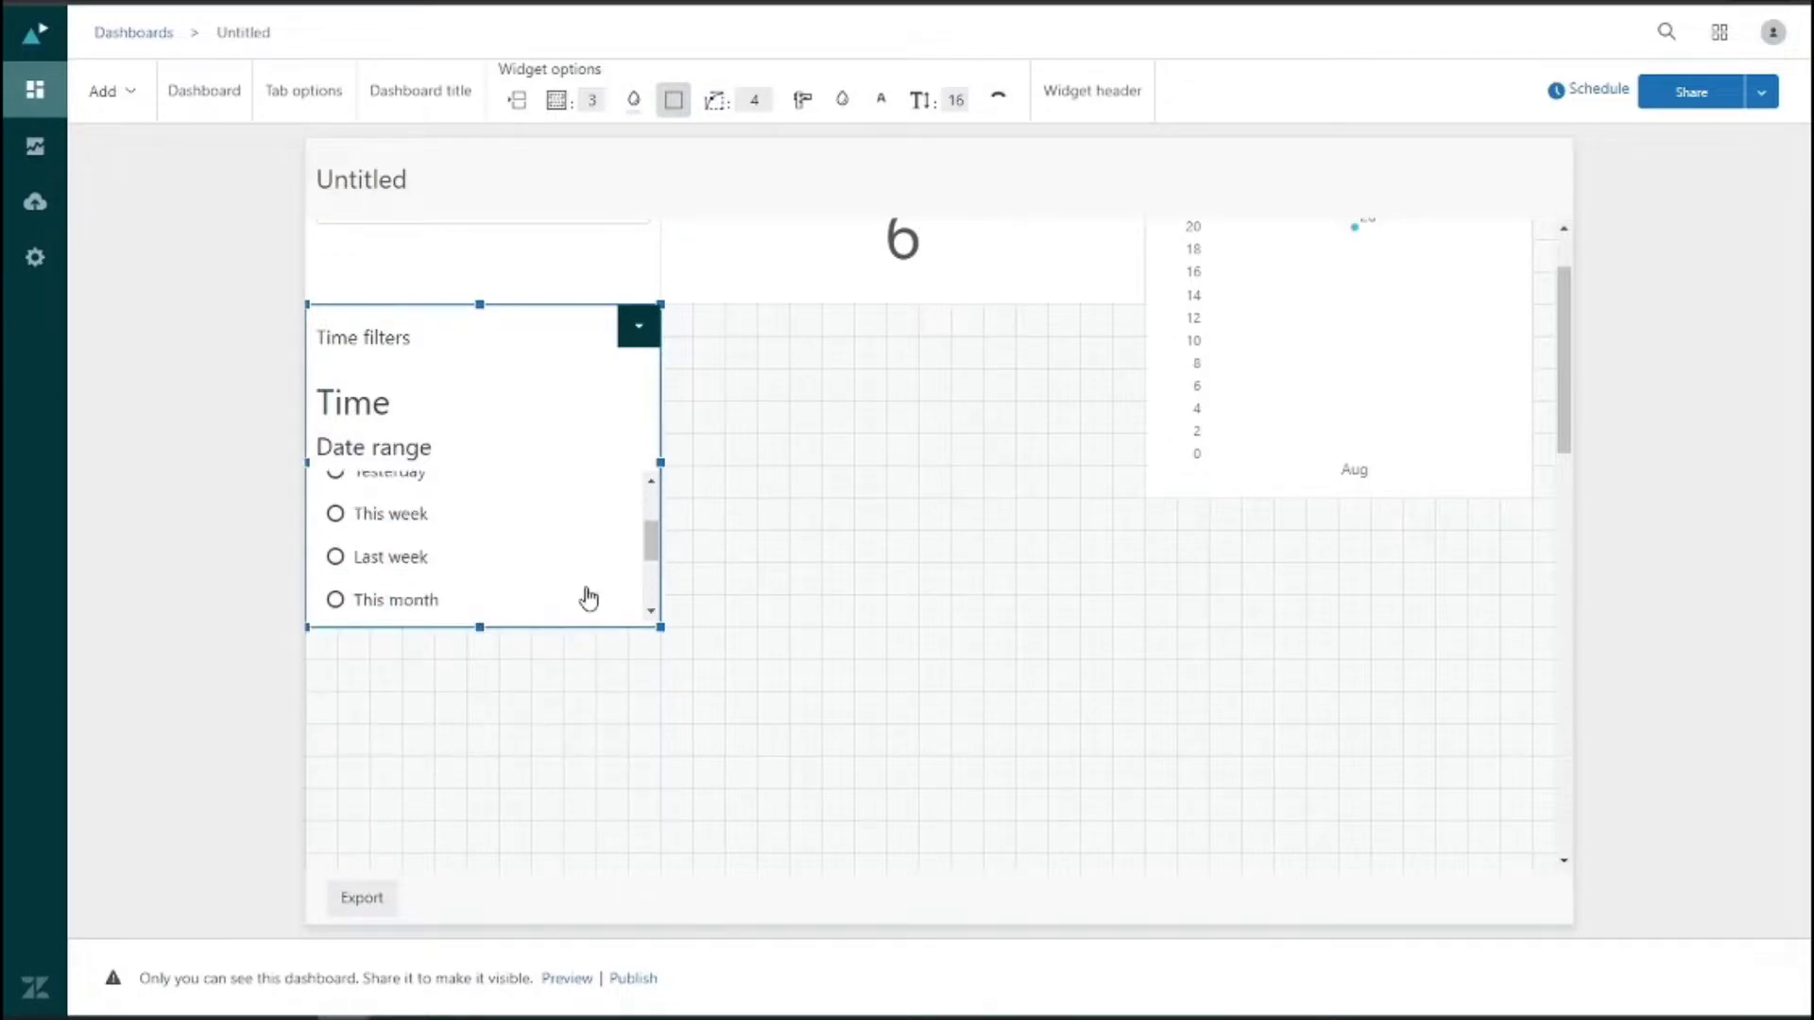
{"action": "left_click", "coordinate": [406, 567]}
{"action": "scroll", "coordinate": [891, 620], "scroll_direction": "up", "scroll_amount": 1}
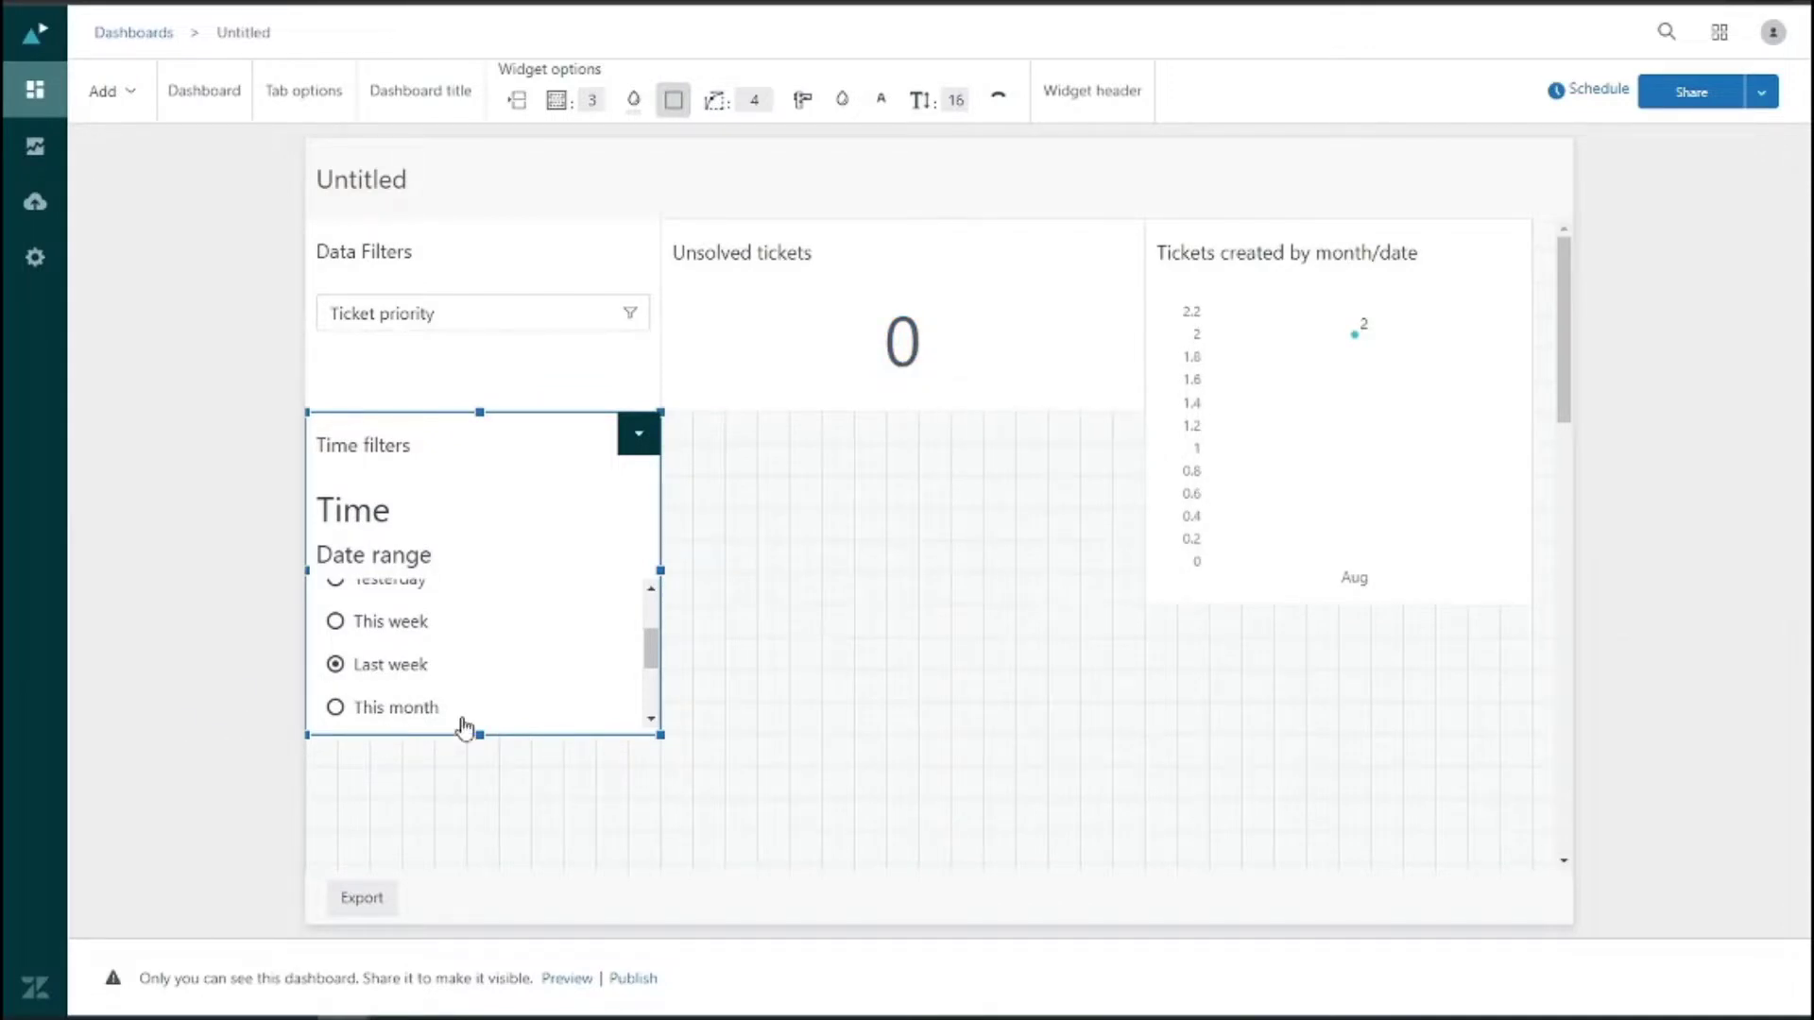
{"action": "scroll", "coordinate": [486, 707], "scroll_direction": "up", "scroll_amount": 2}
{"action": "scroll", "coordinate": [420, 689], "scroll_direction": "down", "scroll_amount": 3}
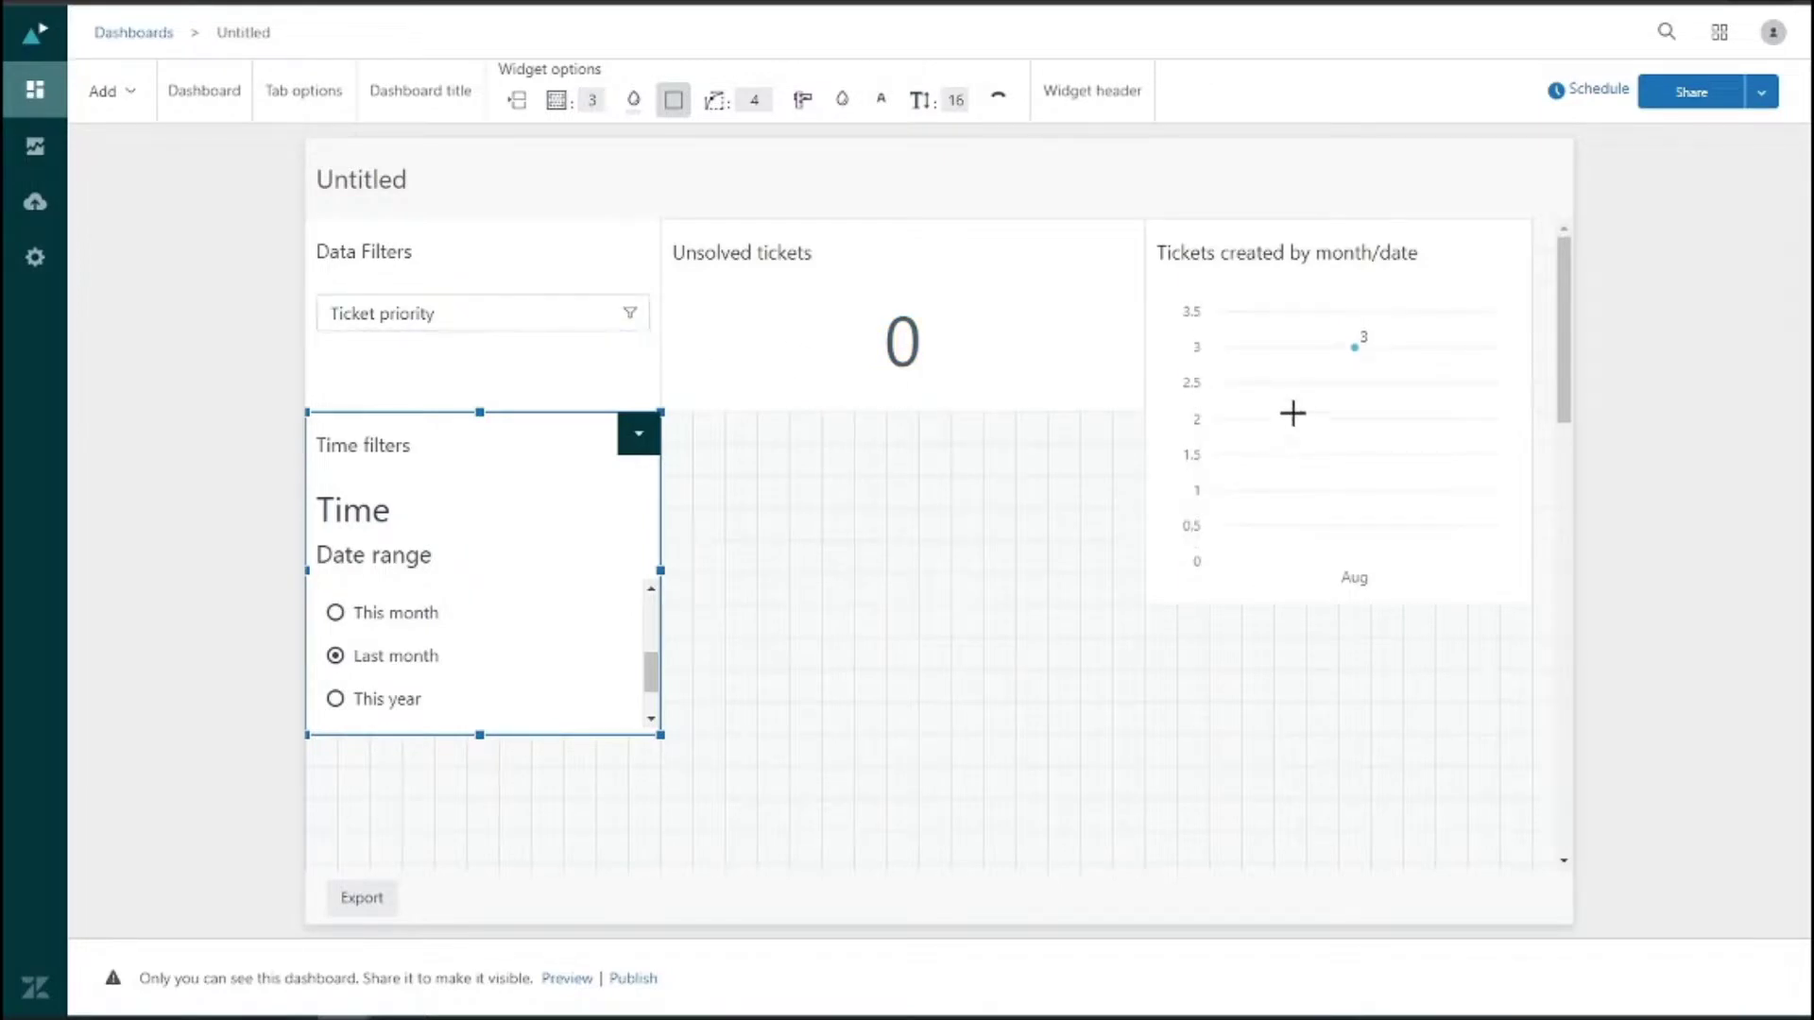
- Clear High and select Normal in the Ticket priority filter, and apply it
{"action": "left_click", "coordinate": [457, 330]}
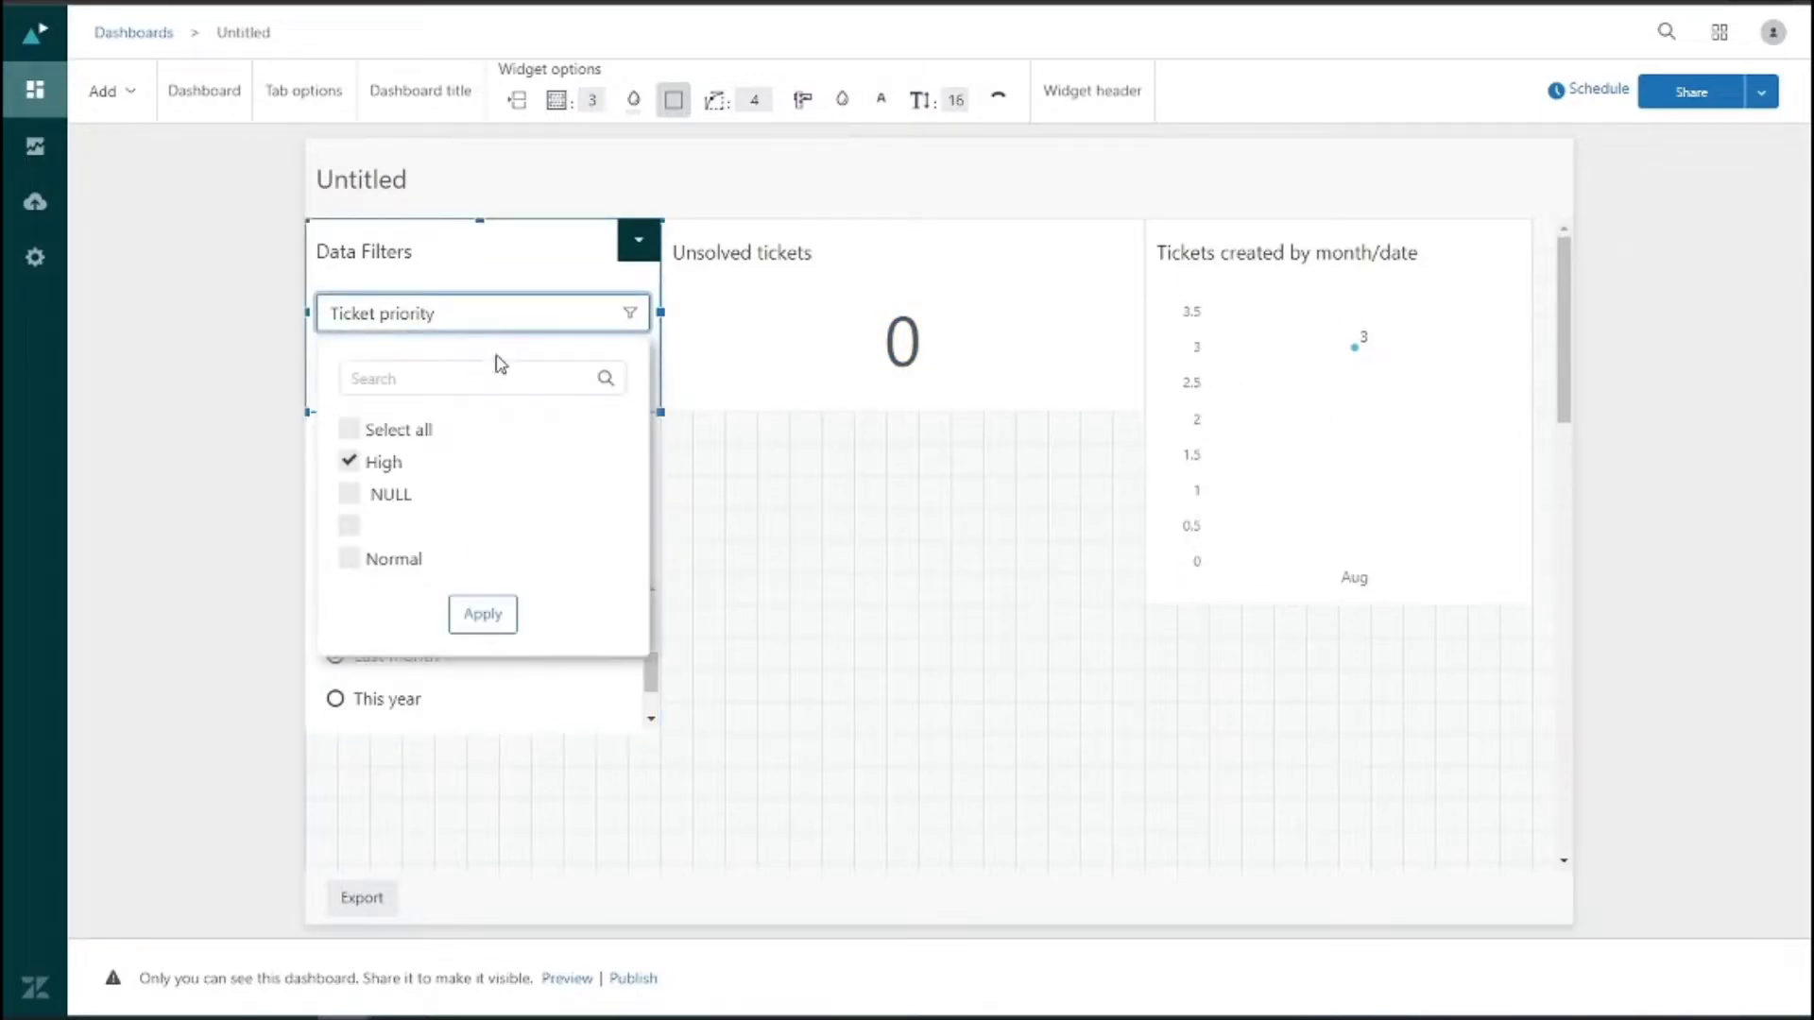
{"action": "left_click", "coordinate": [349, 463]}
{"action": "left_click", "coordinate": [355, 561]}
{"action": "left_click", "coordinate": [471, 620]}
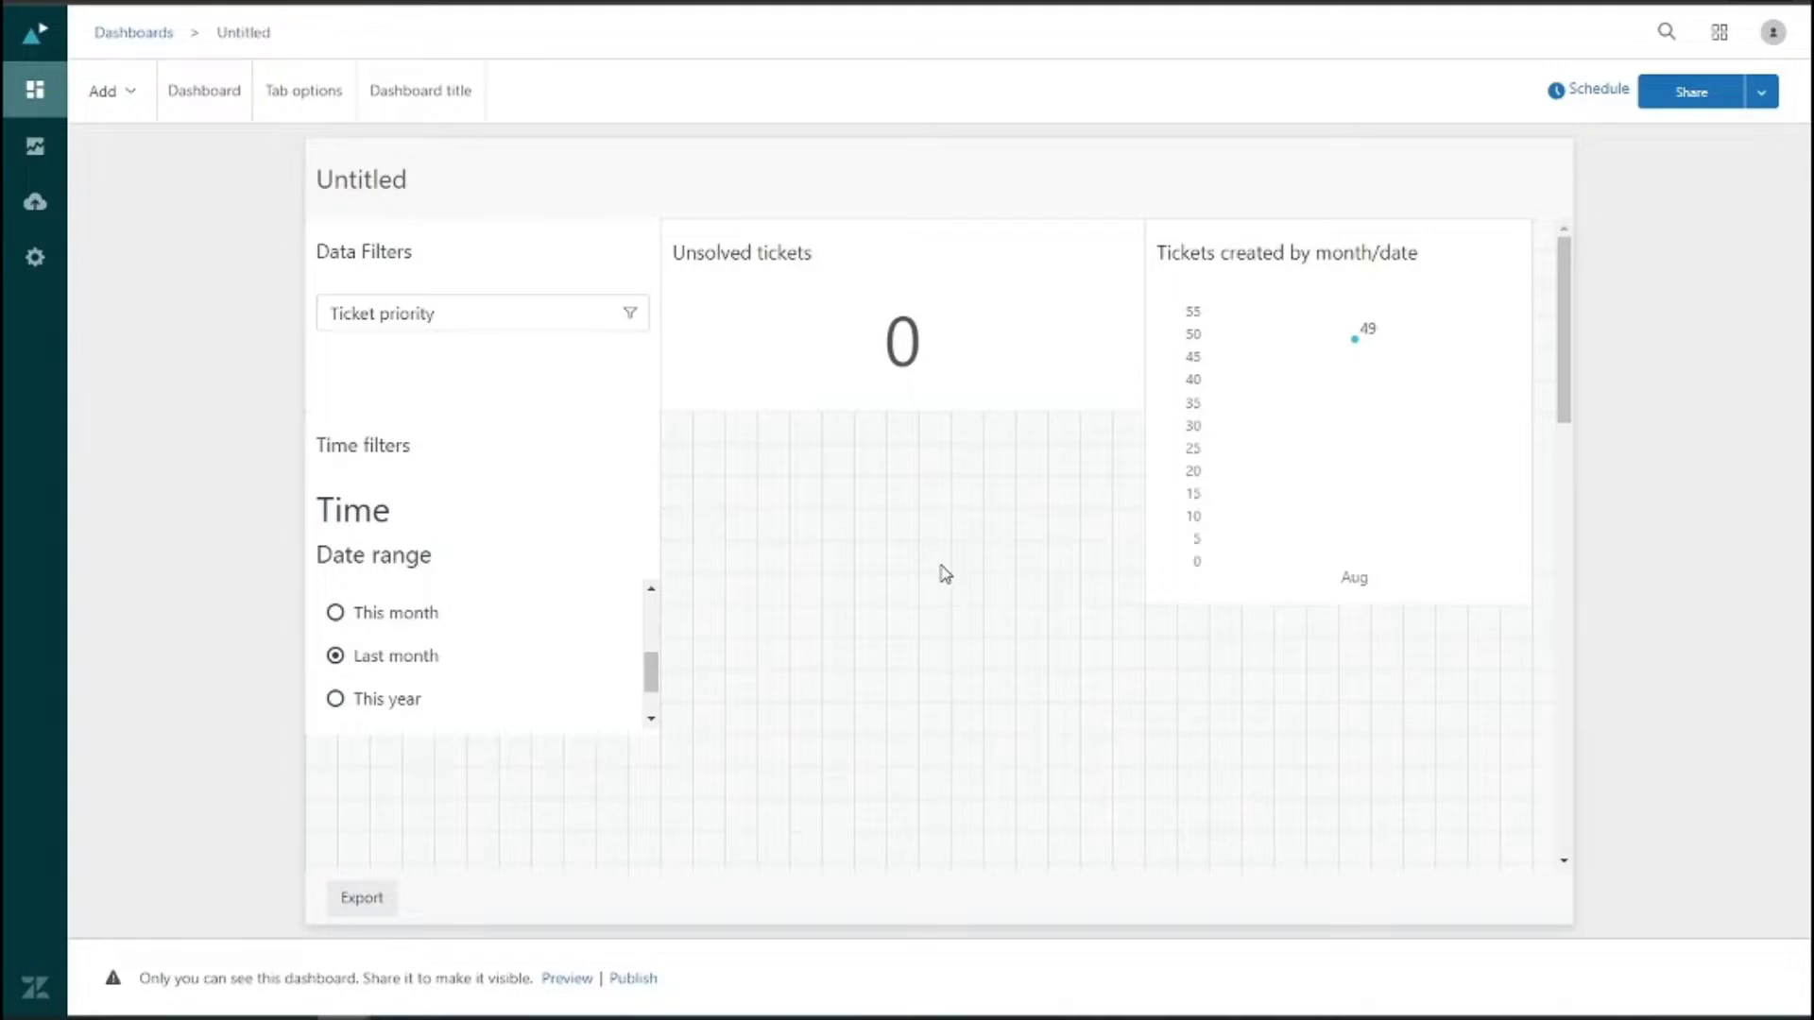
{"action": "left_click", "coordinate": [132, 99]}
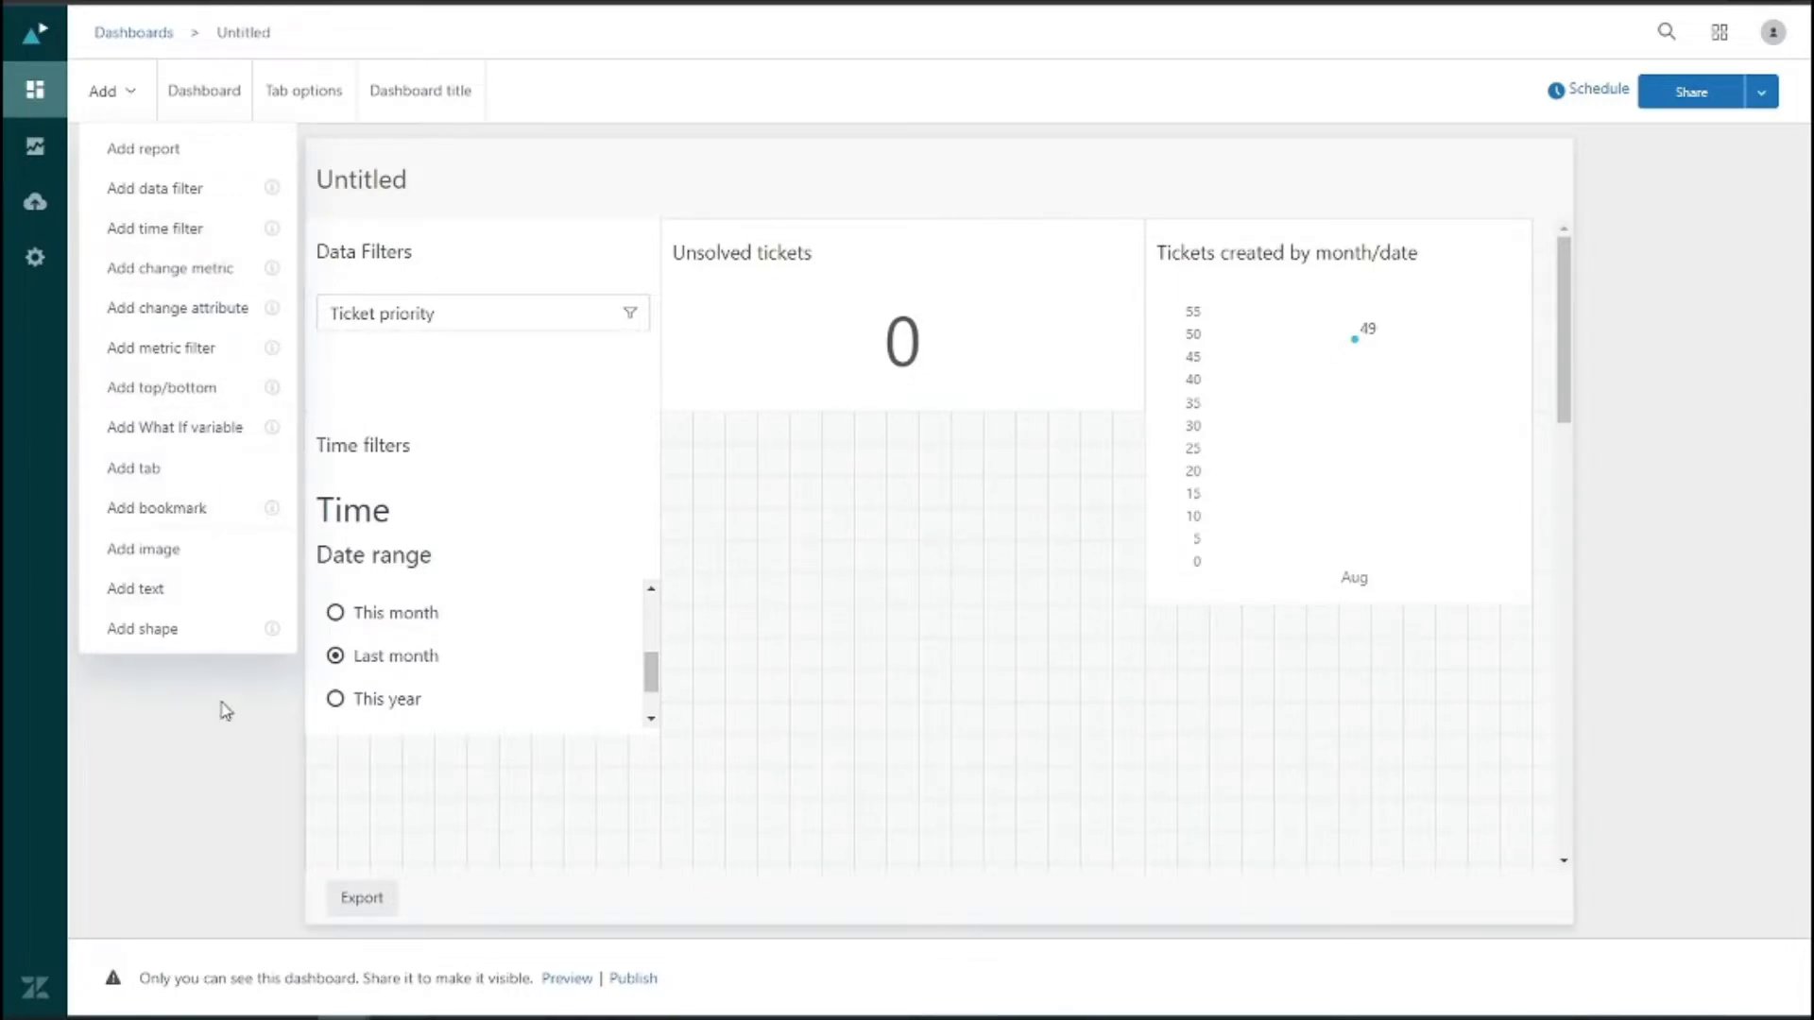
{"action": "left_click", "coordinate": [220, 756]}
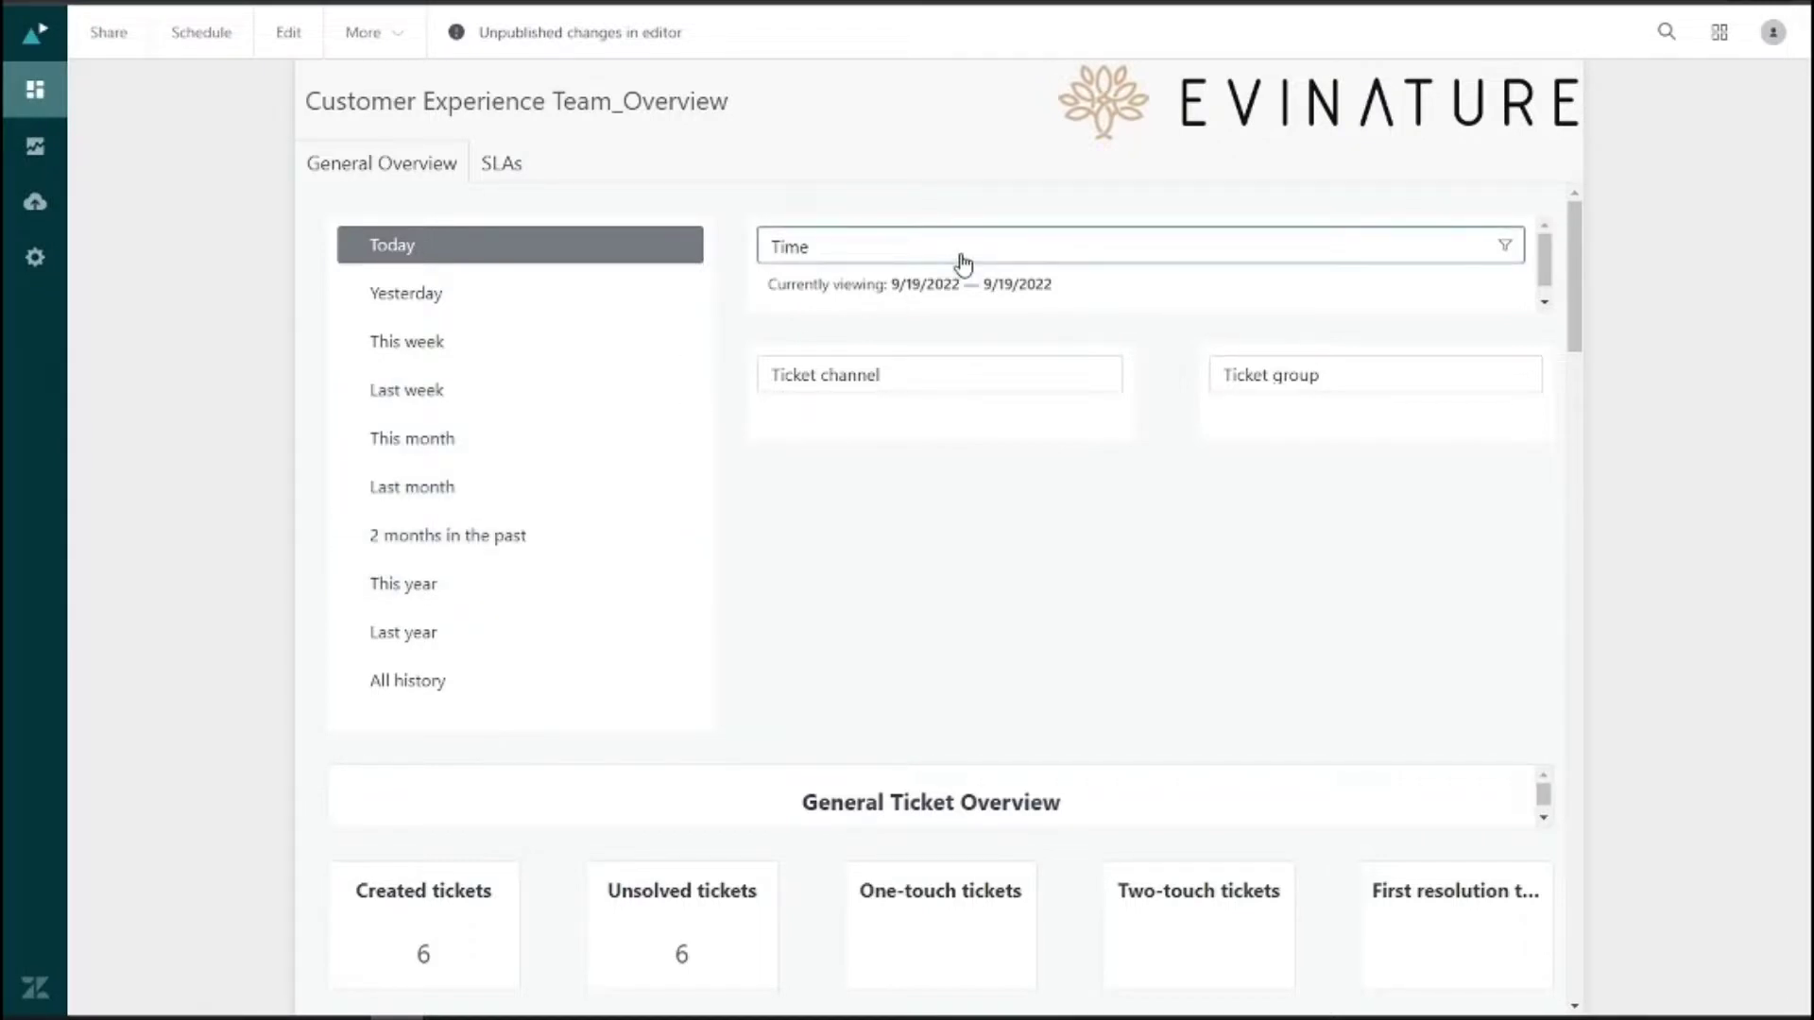
- Inspect the Ticket channel and Ticket group filters of the Customer Experience Team_Overview dashboard, view its SLAs page and return to General Overview
{"action": "left_click", "coordinate": [940, 378]}
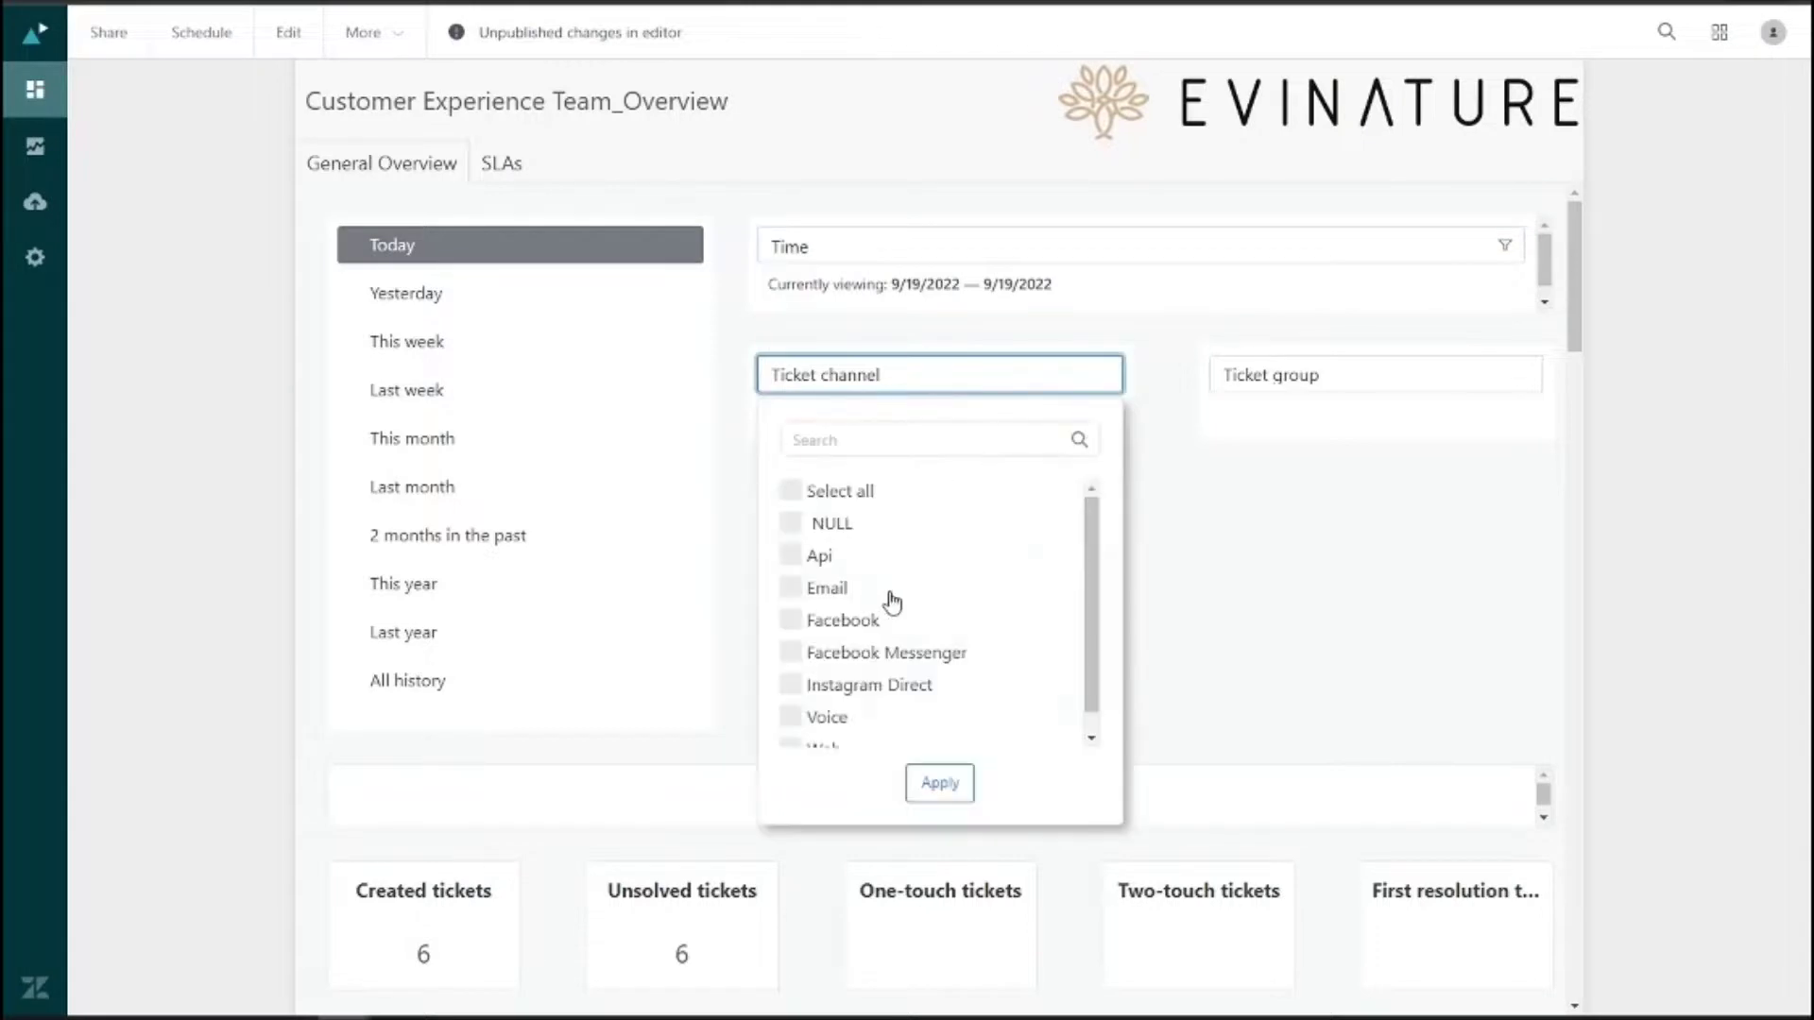
{"action": "left_click", "coordinate": [1339, 377]}
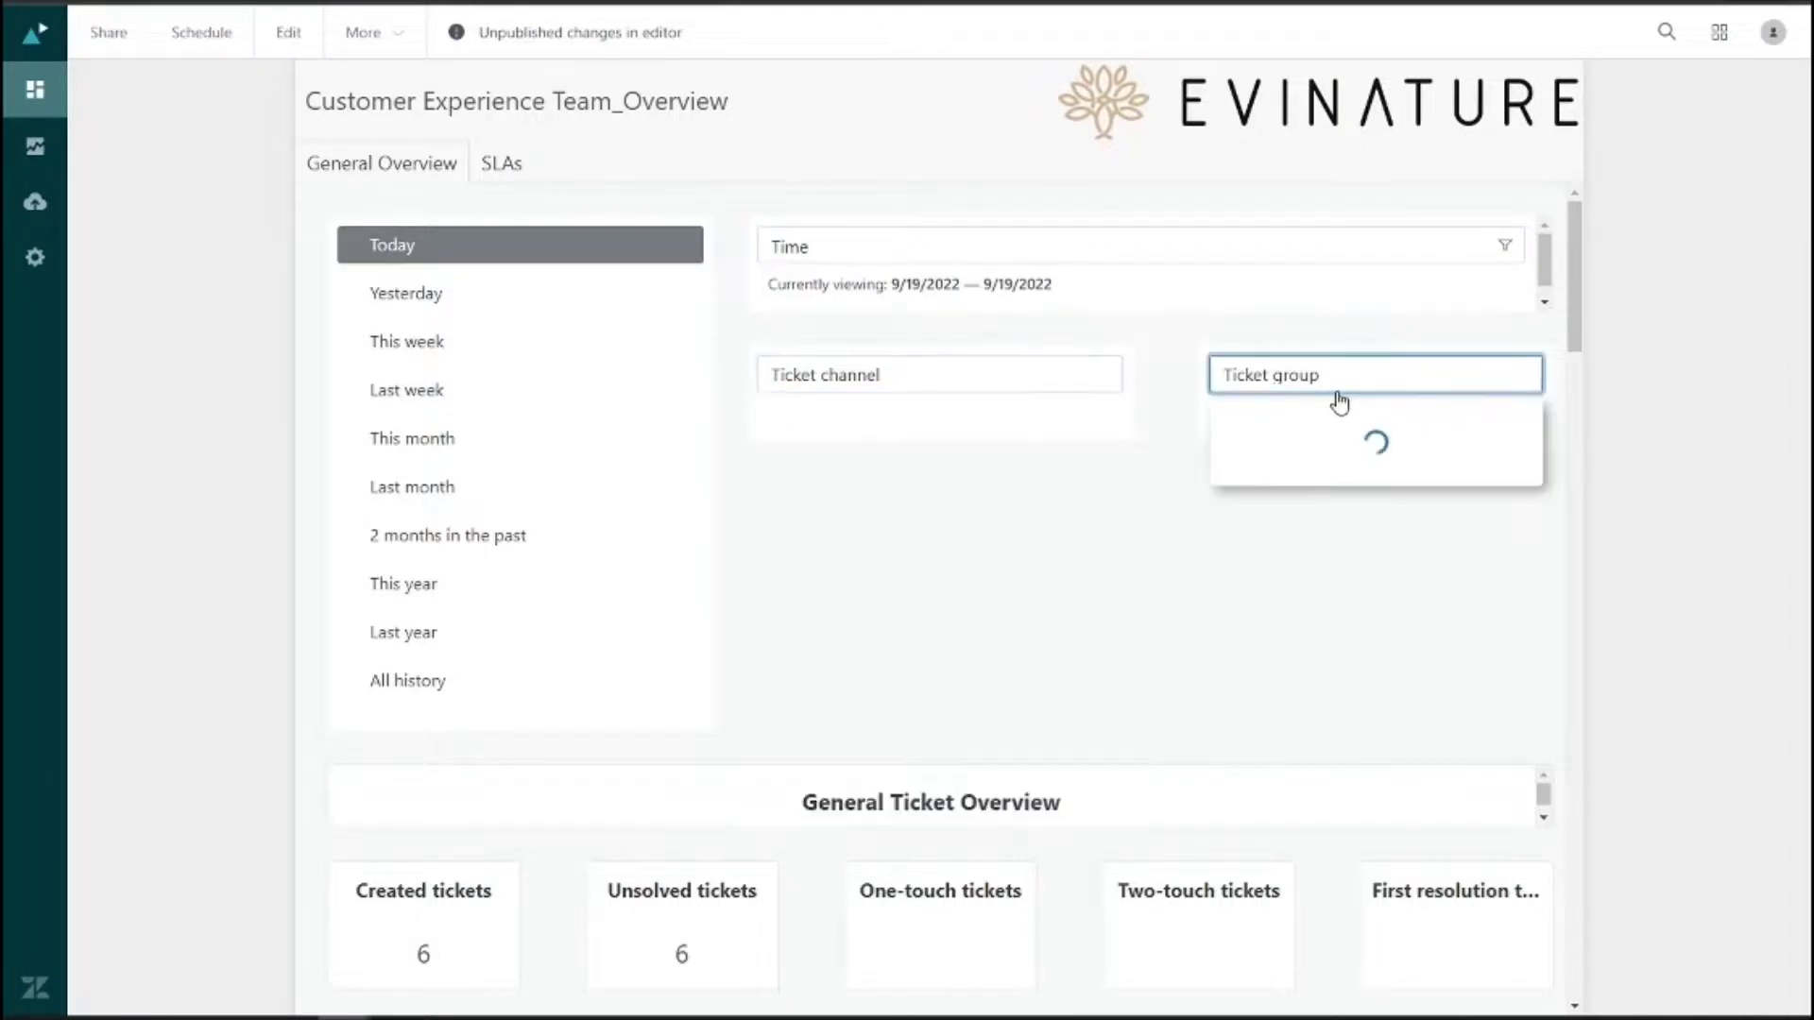
{"action": "left_click", "coordinate": [1109, 640]}
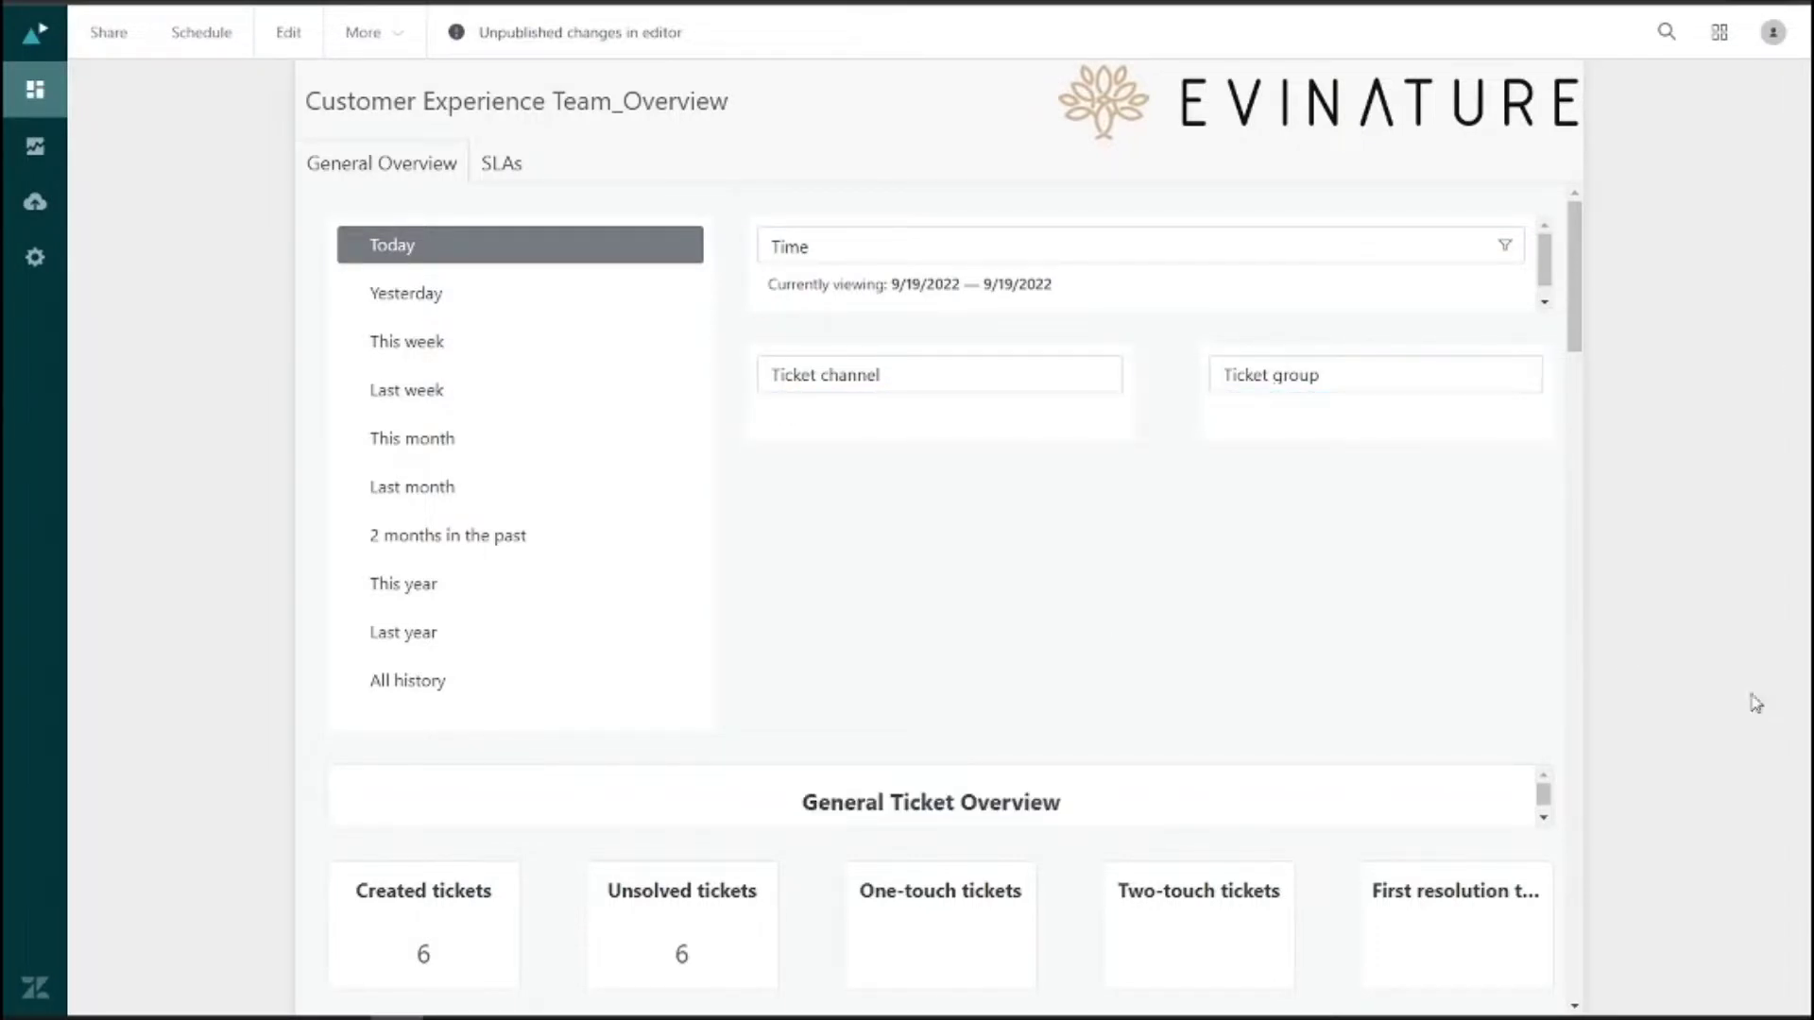
{"action": "left_click", "coordinate": [499, 168]}
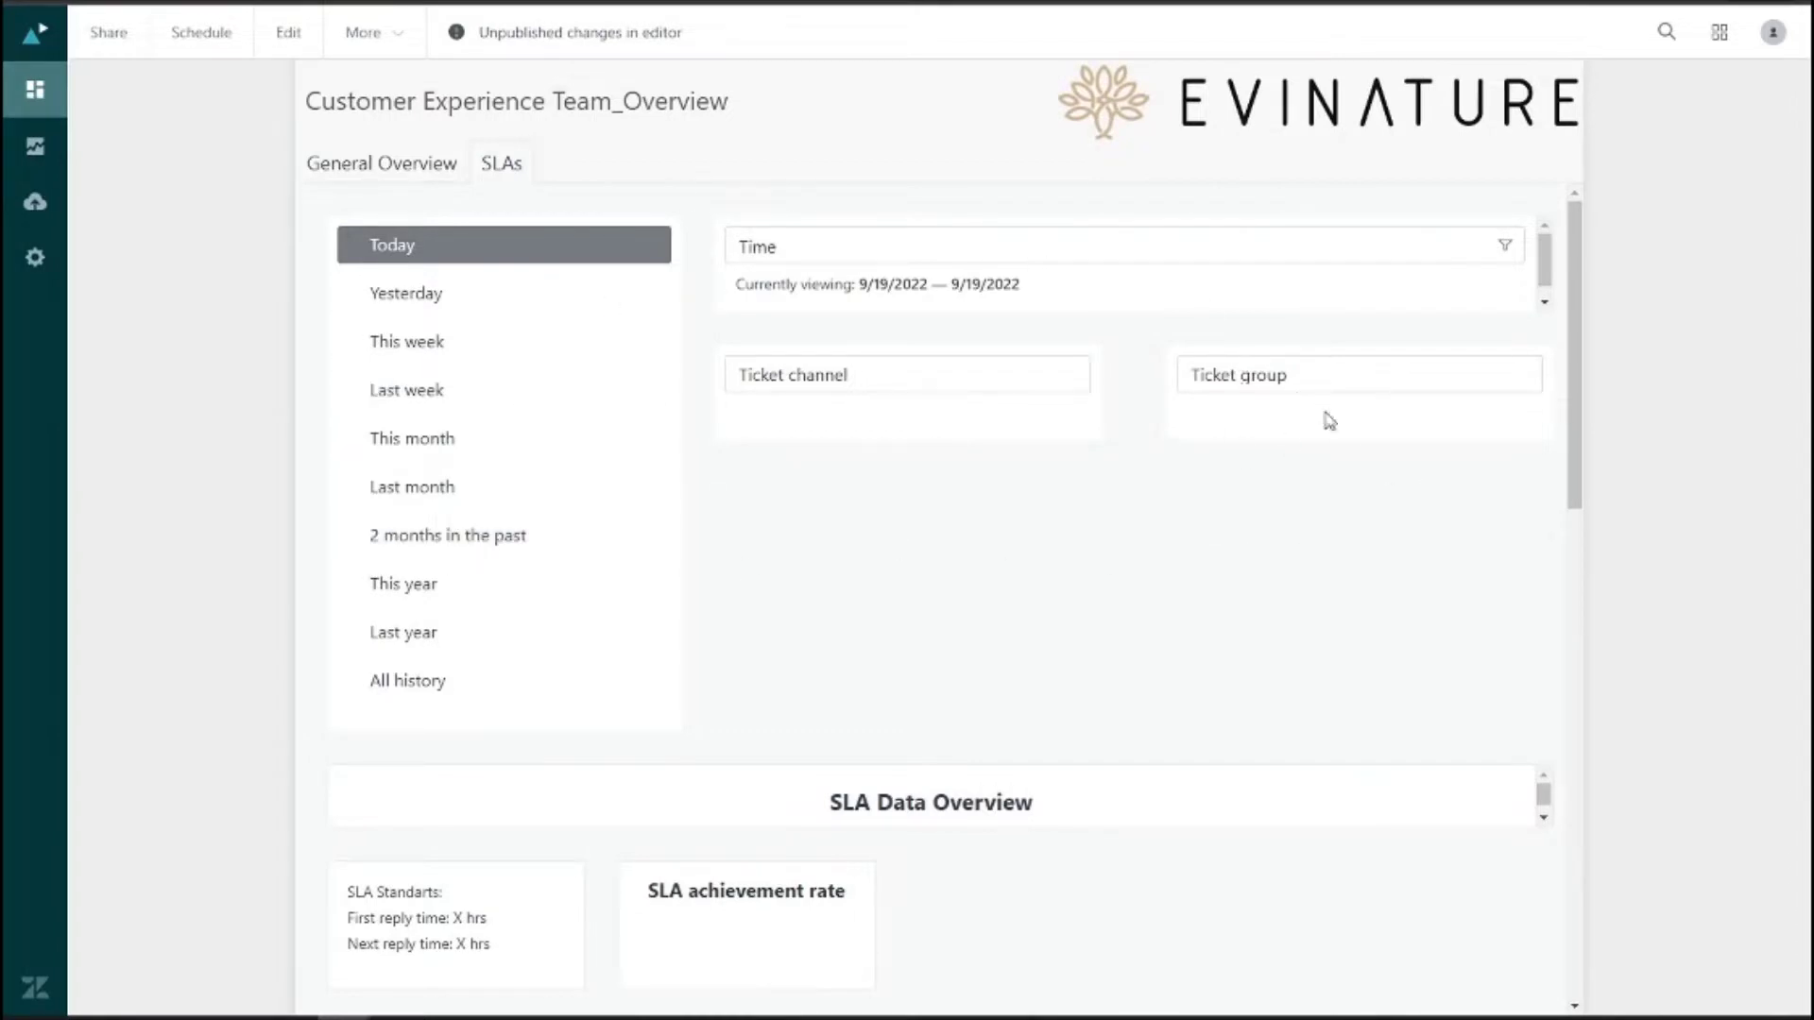
{"action": "left_click", "coordinate": [369, 176]}
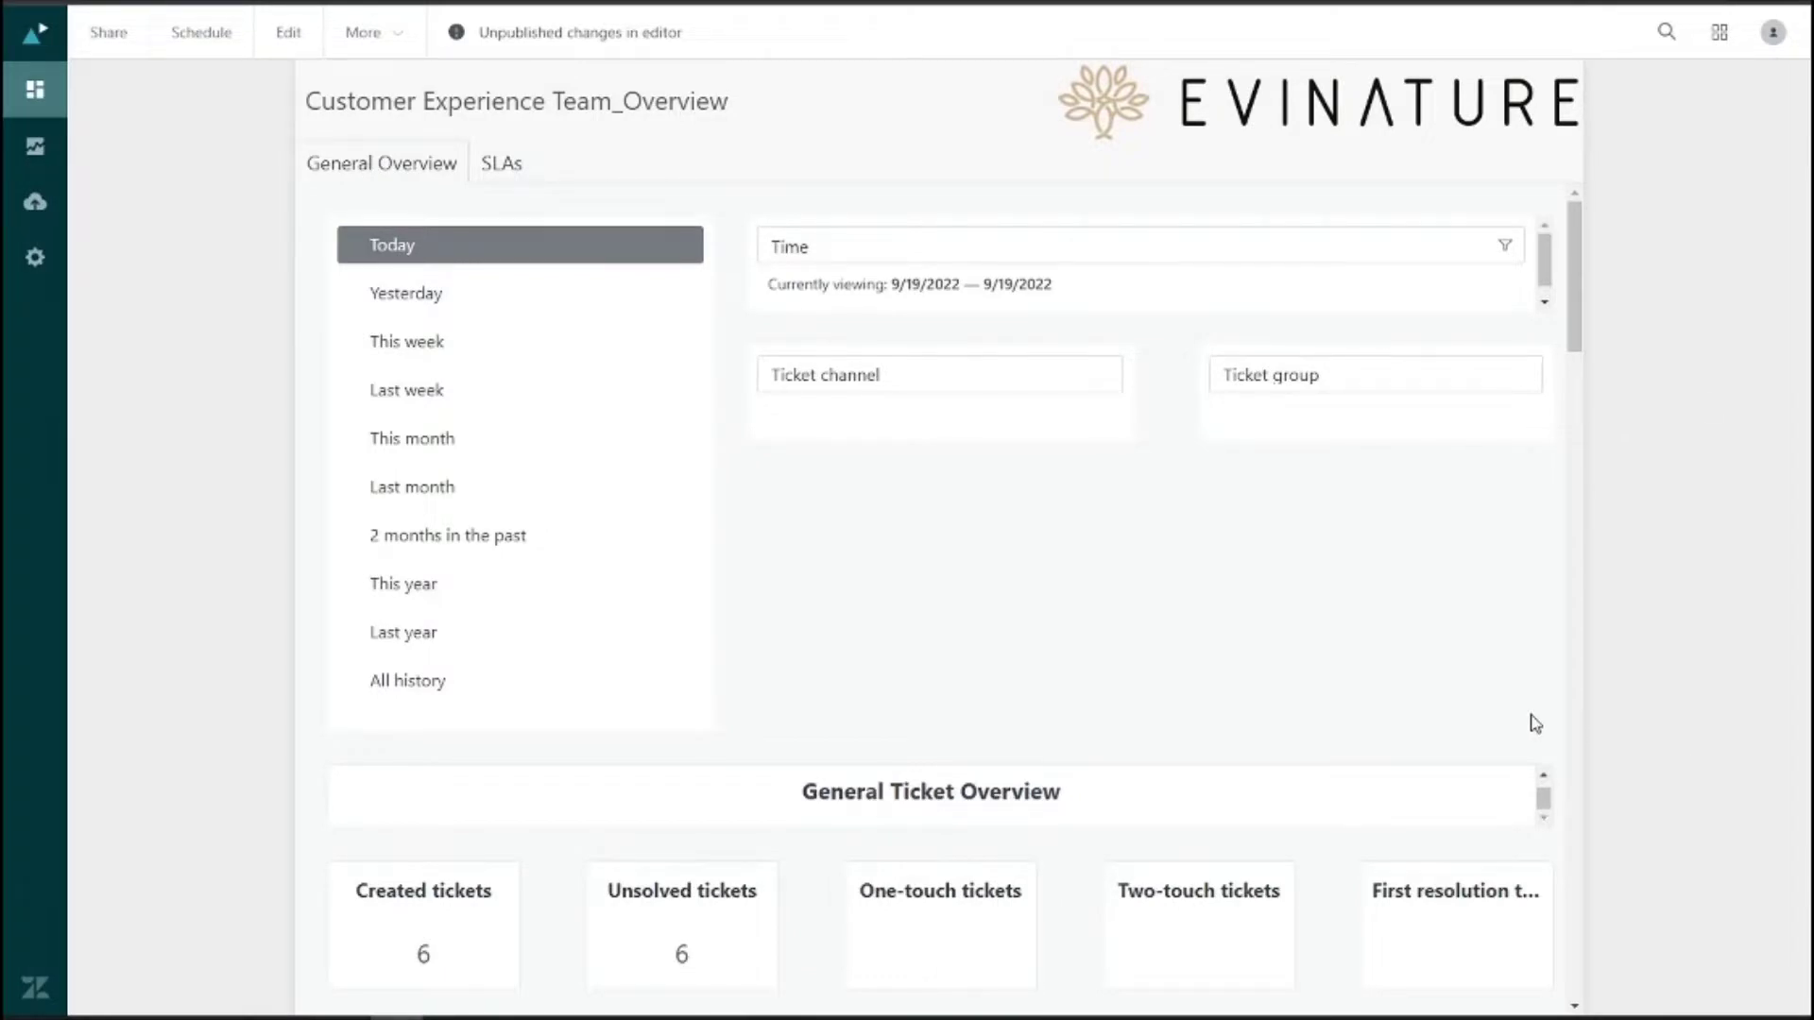
- Set the General Overview date range to All history and examine the General Ticket Overview metrics with their descriptions
{"action": "left_click", "coordinate": [505, 691]}
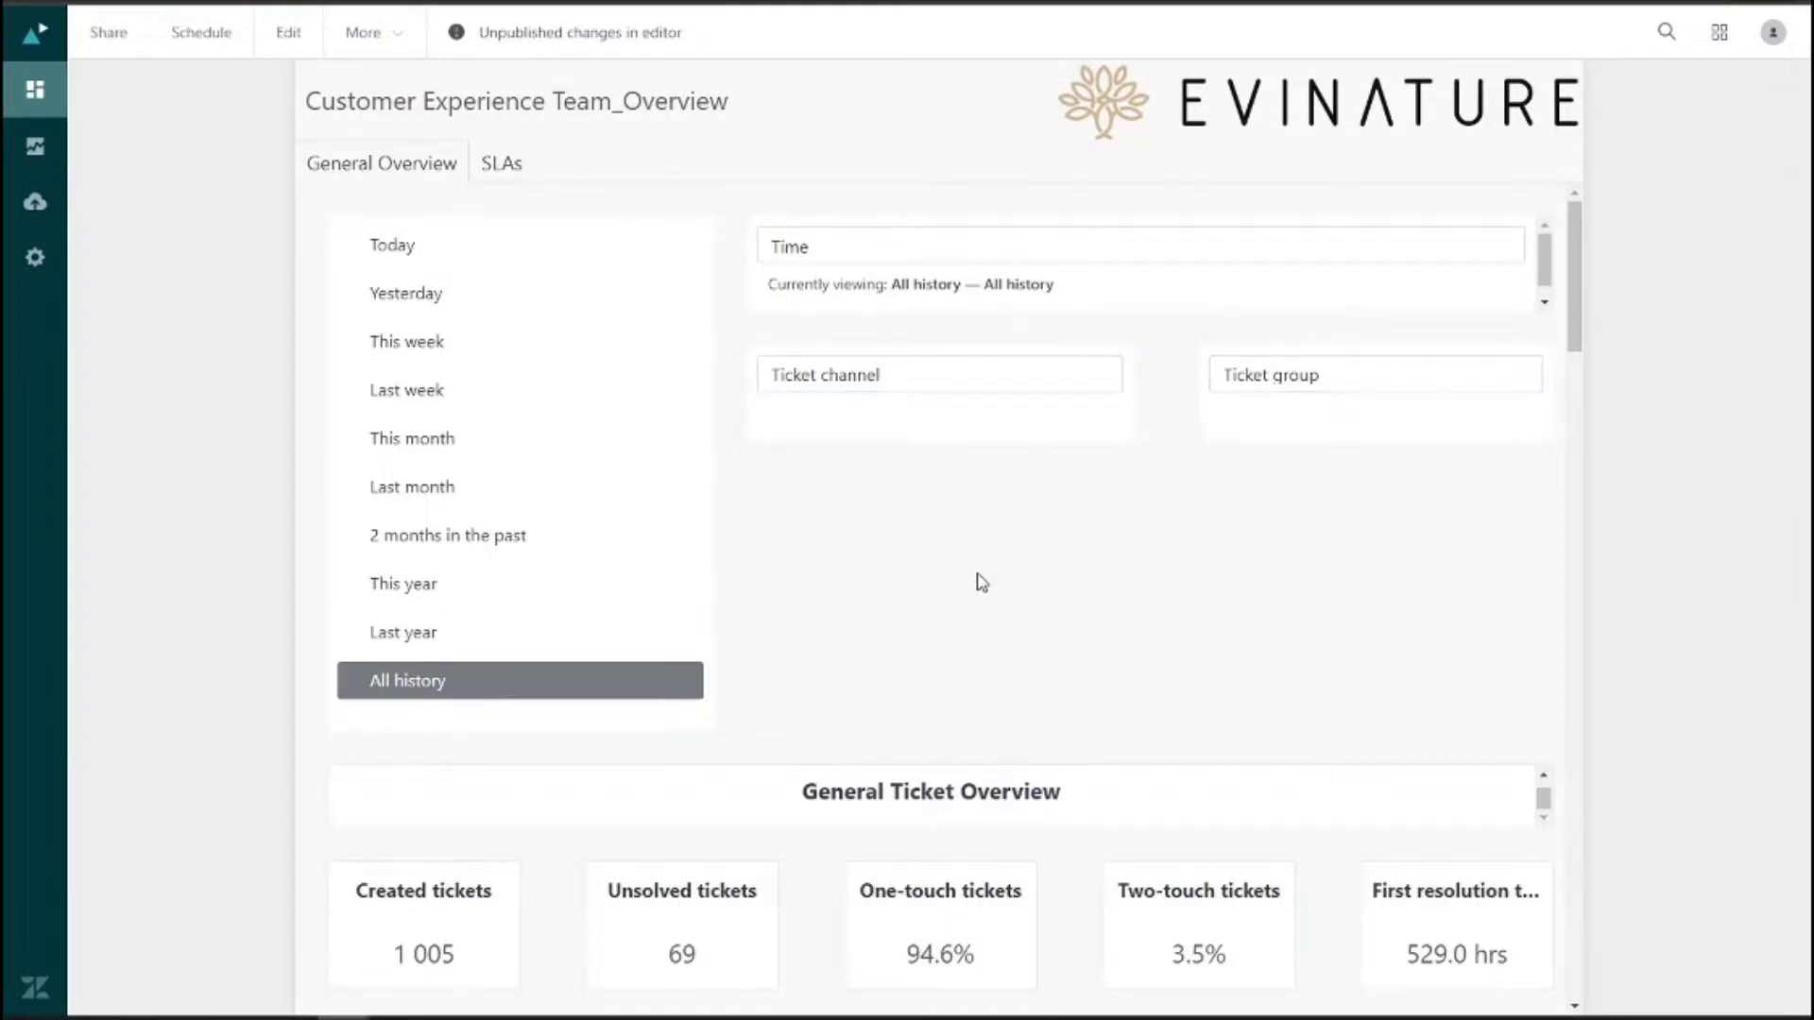
{"action": "scroll", "coordinate": [980, 582], "scroll_direction": "down", "scroll_amount": 6}
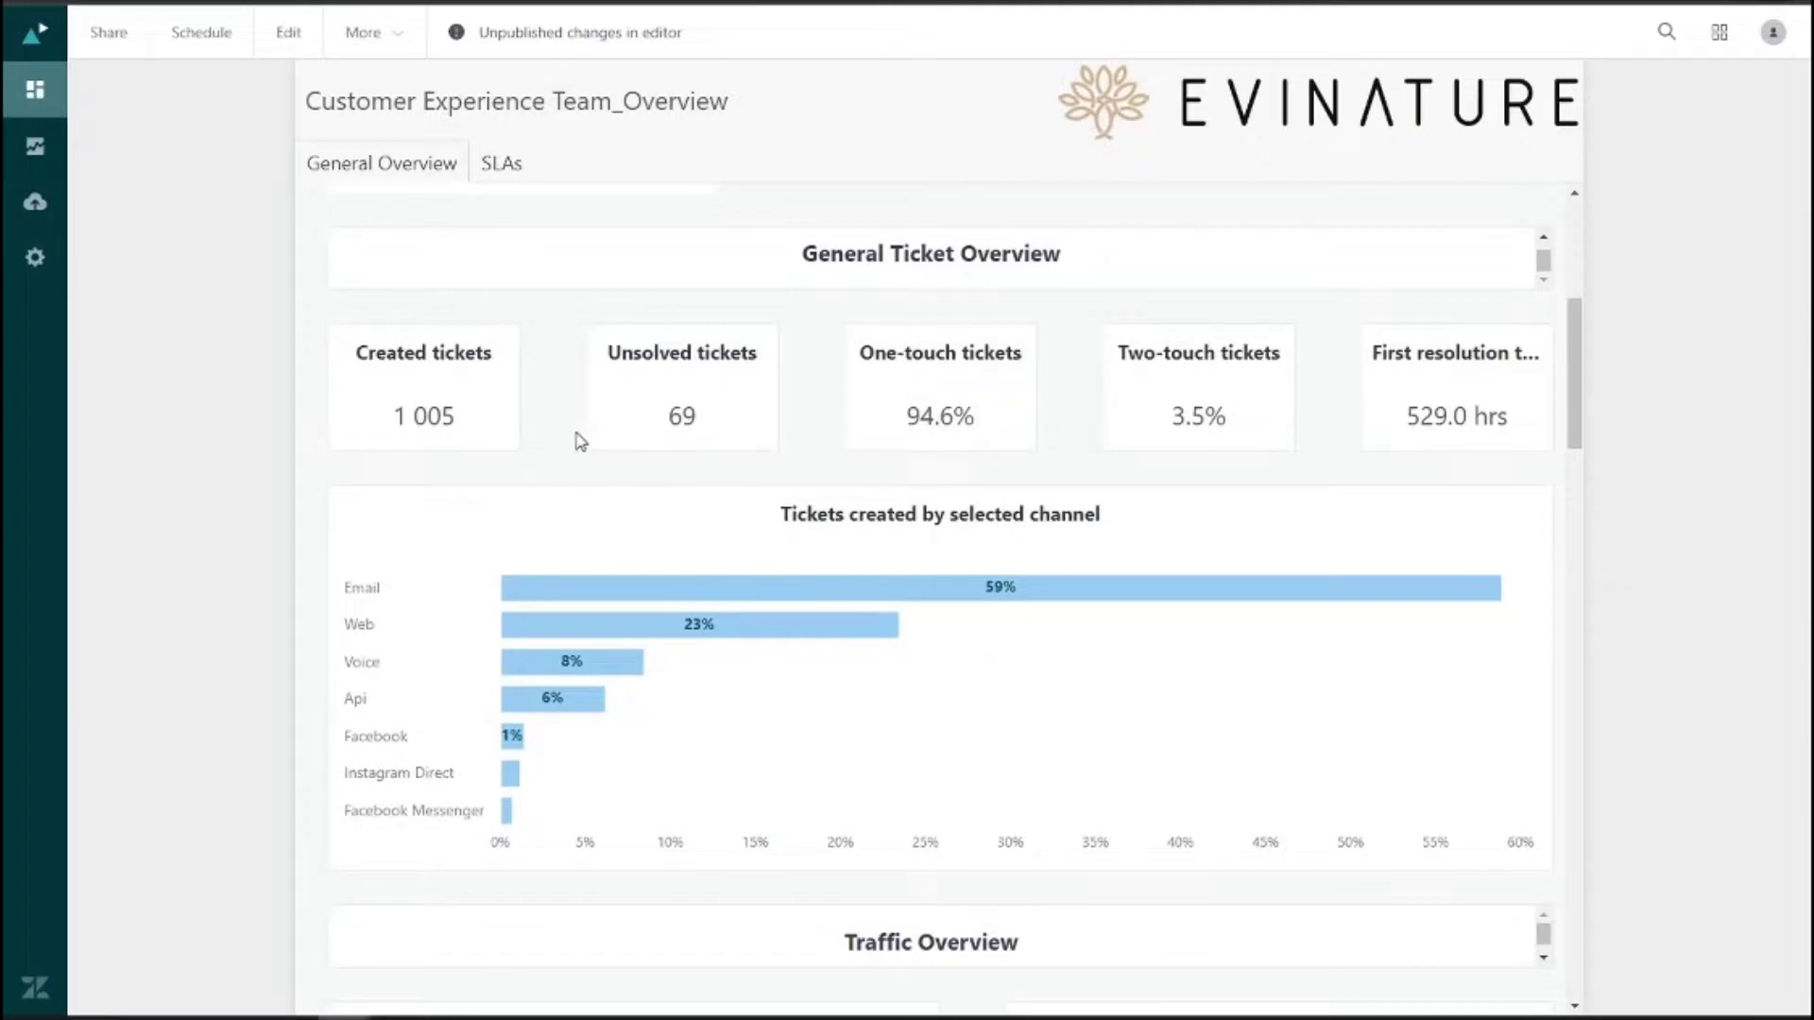
{"action": "mouse_move", "coordinate": [440, 418]}
{"action": "mouse_move", "coordinate": [699, 427]}
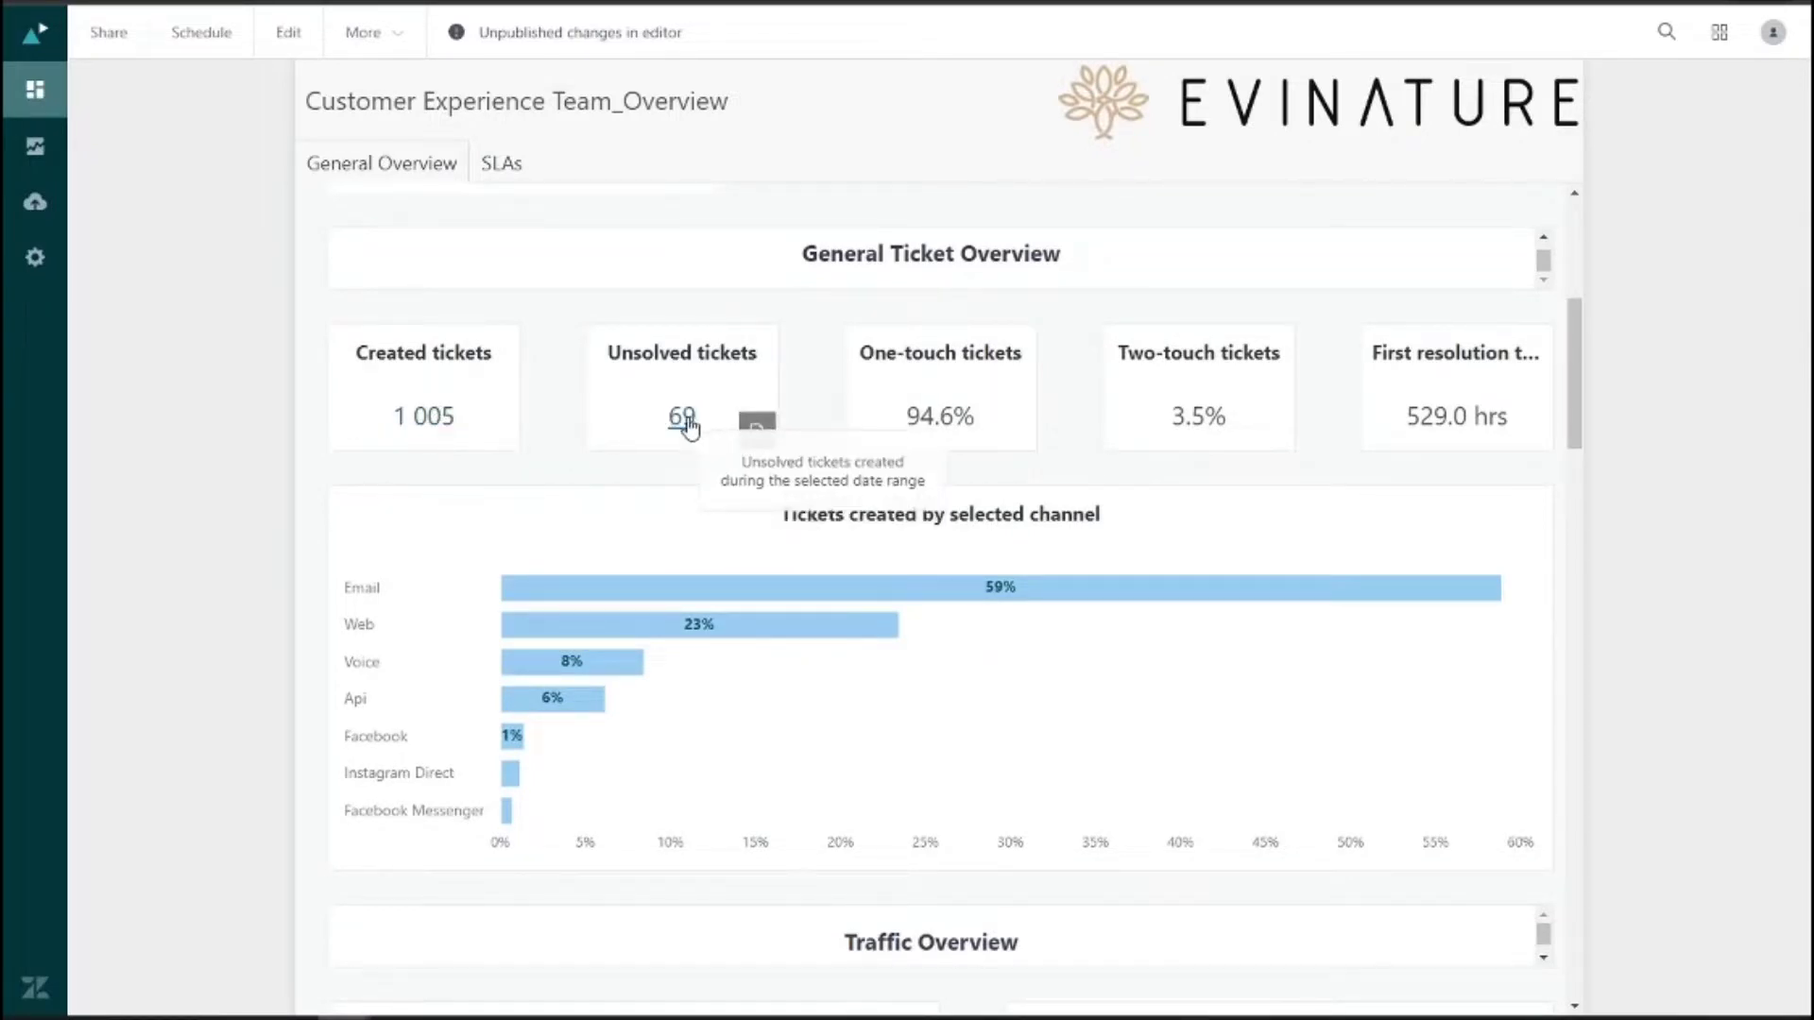
{"action": "mouse_move", "coordinate": [936, 427]}
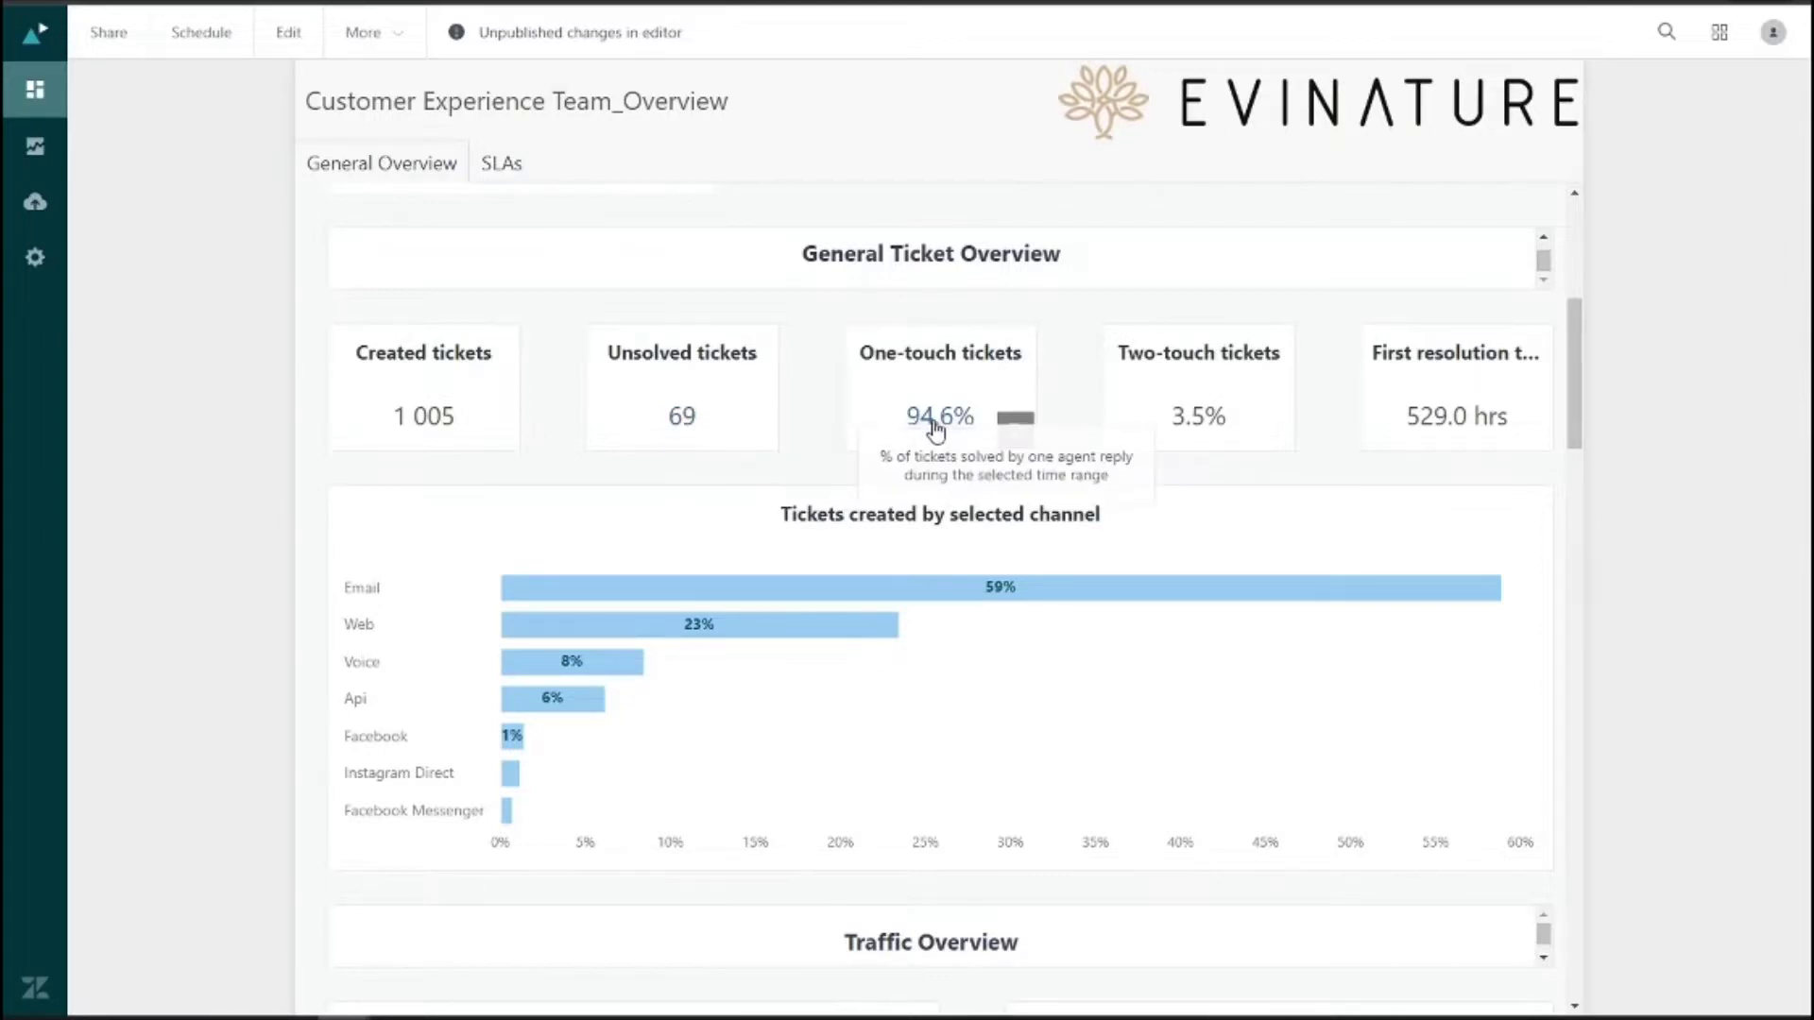
{"action": "mouse_move", "coordinate": [1204, 427]}
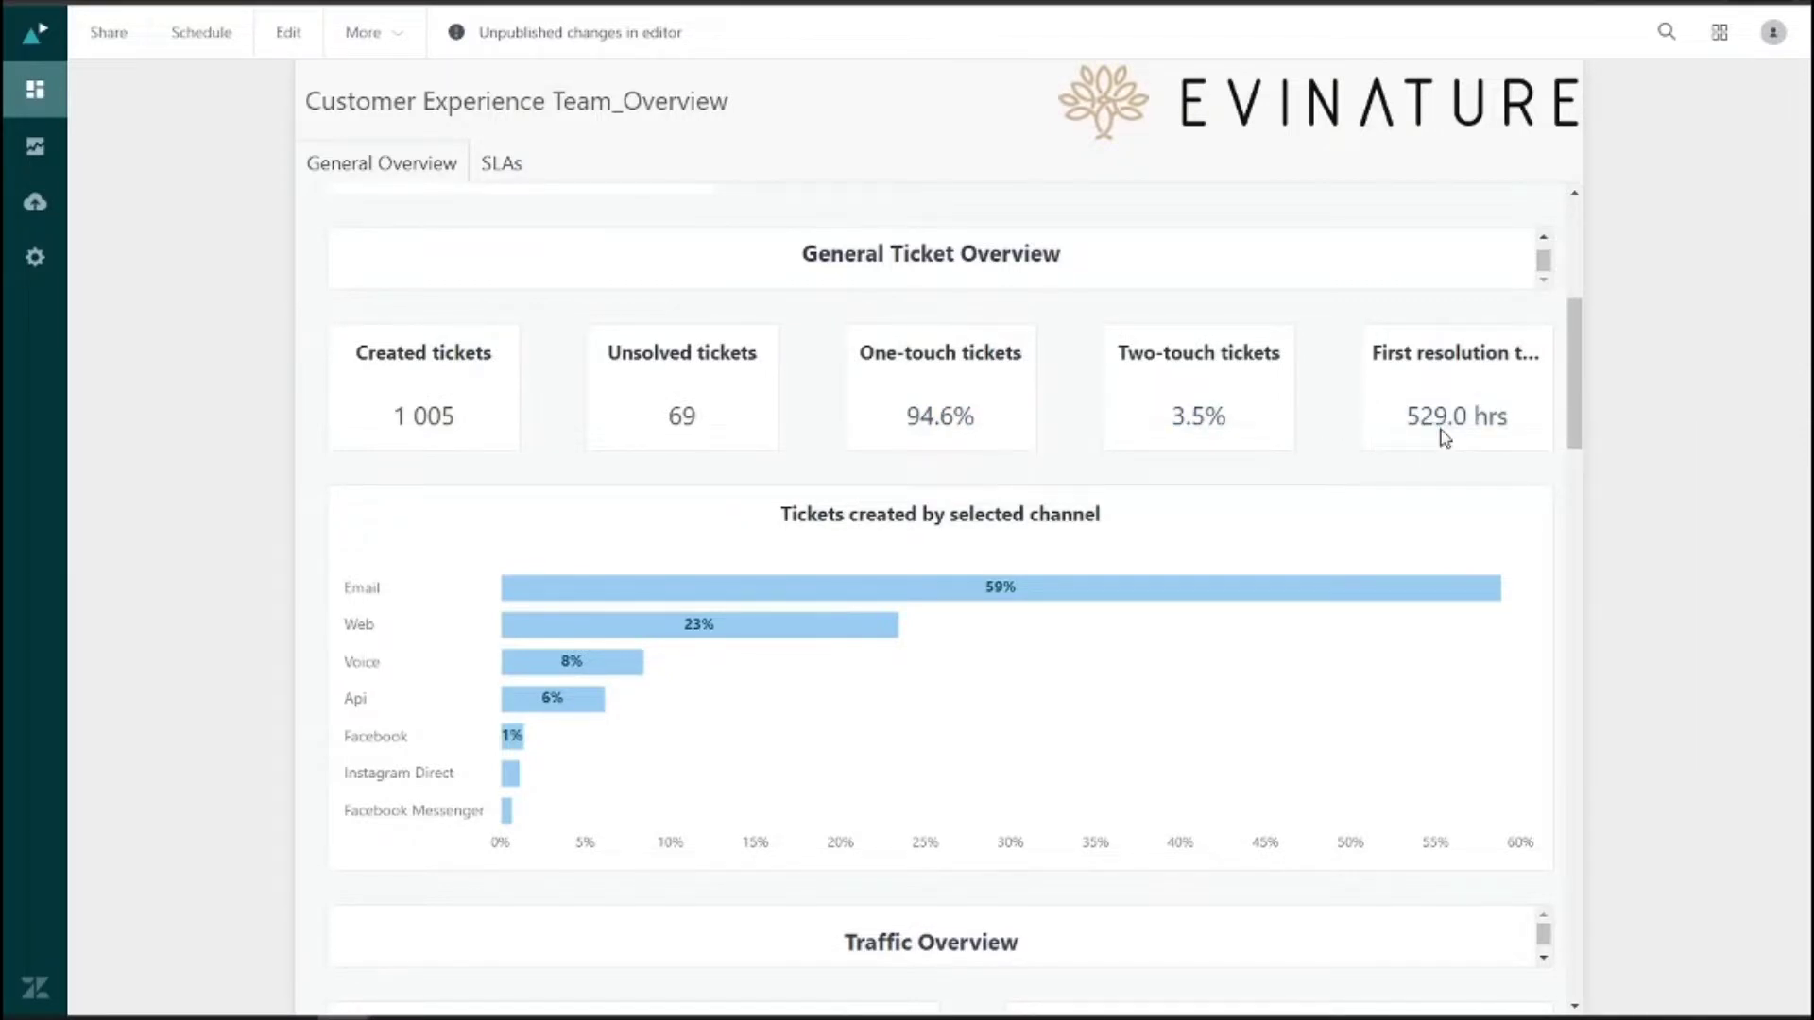
{"action": "mouse_move", "coordinate": [1446, 437]}
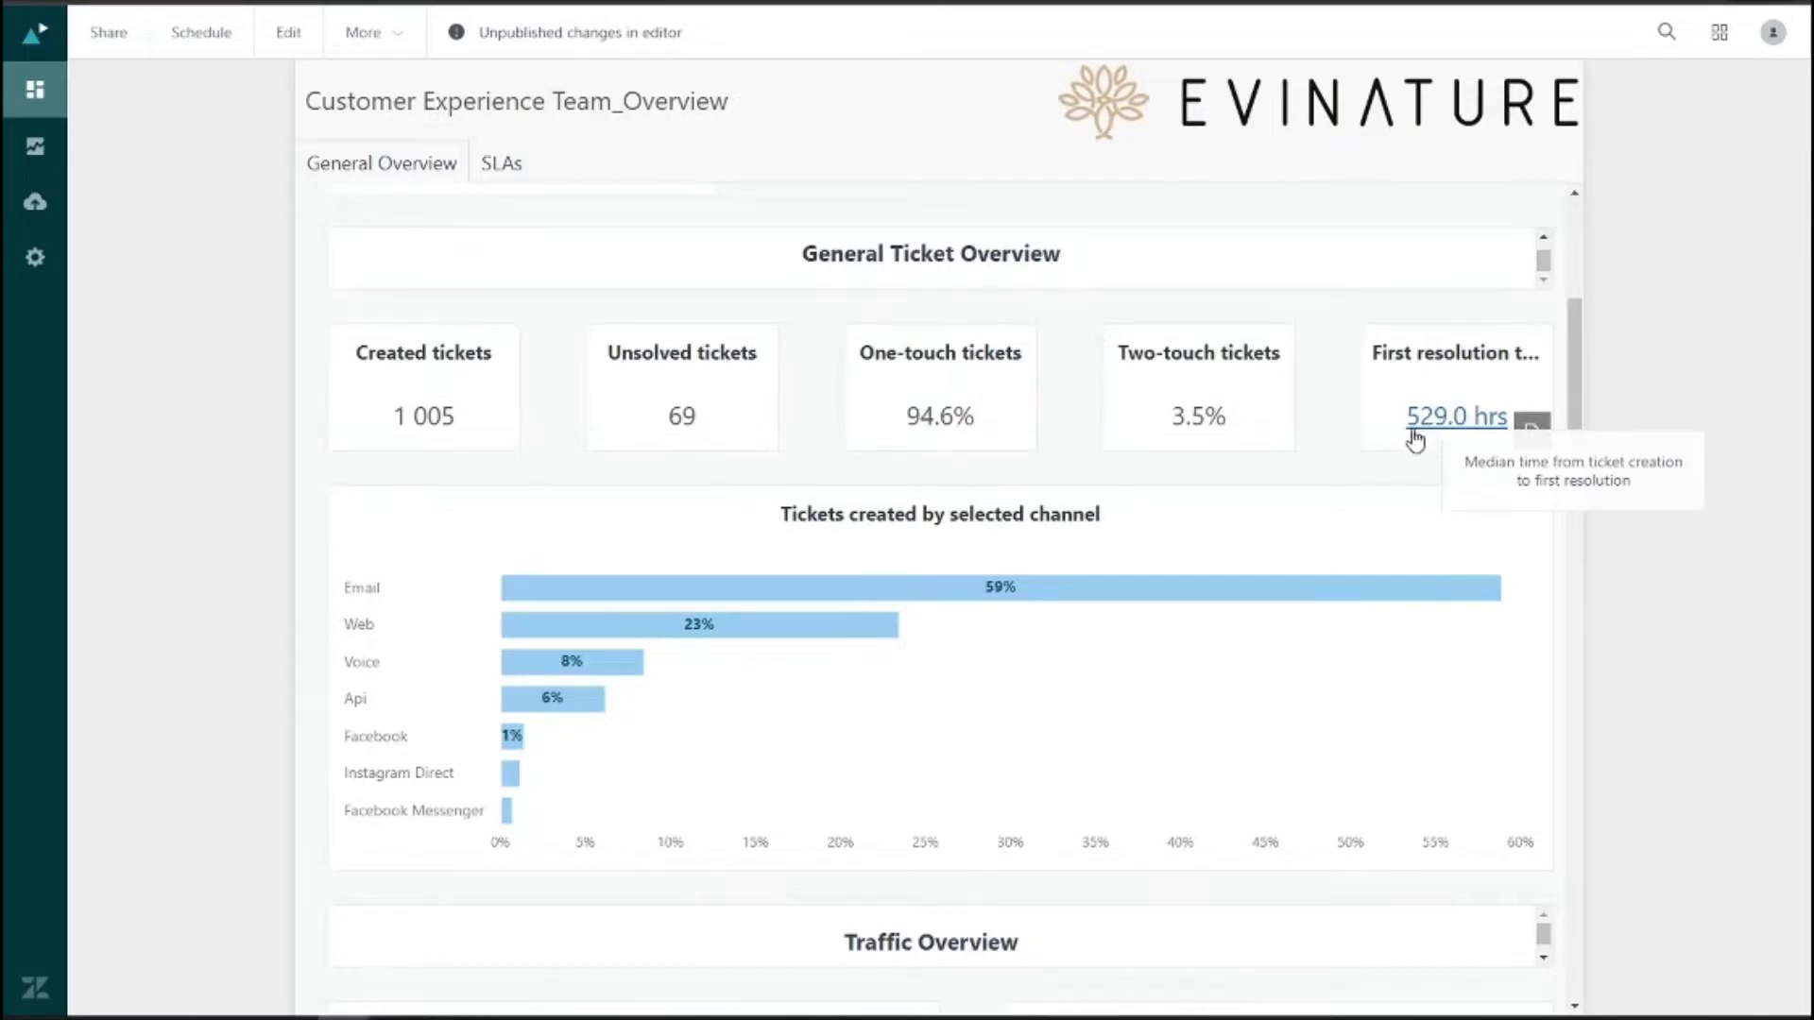
- Examine the tickets by selected channel, the created and solved tickets by date, the ticket subjects and the monthly created tickets
{"action": "scroll", "coordinate": [1379, 445], "scroll_direction": "down", "scroll_amount": 3}
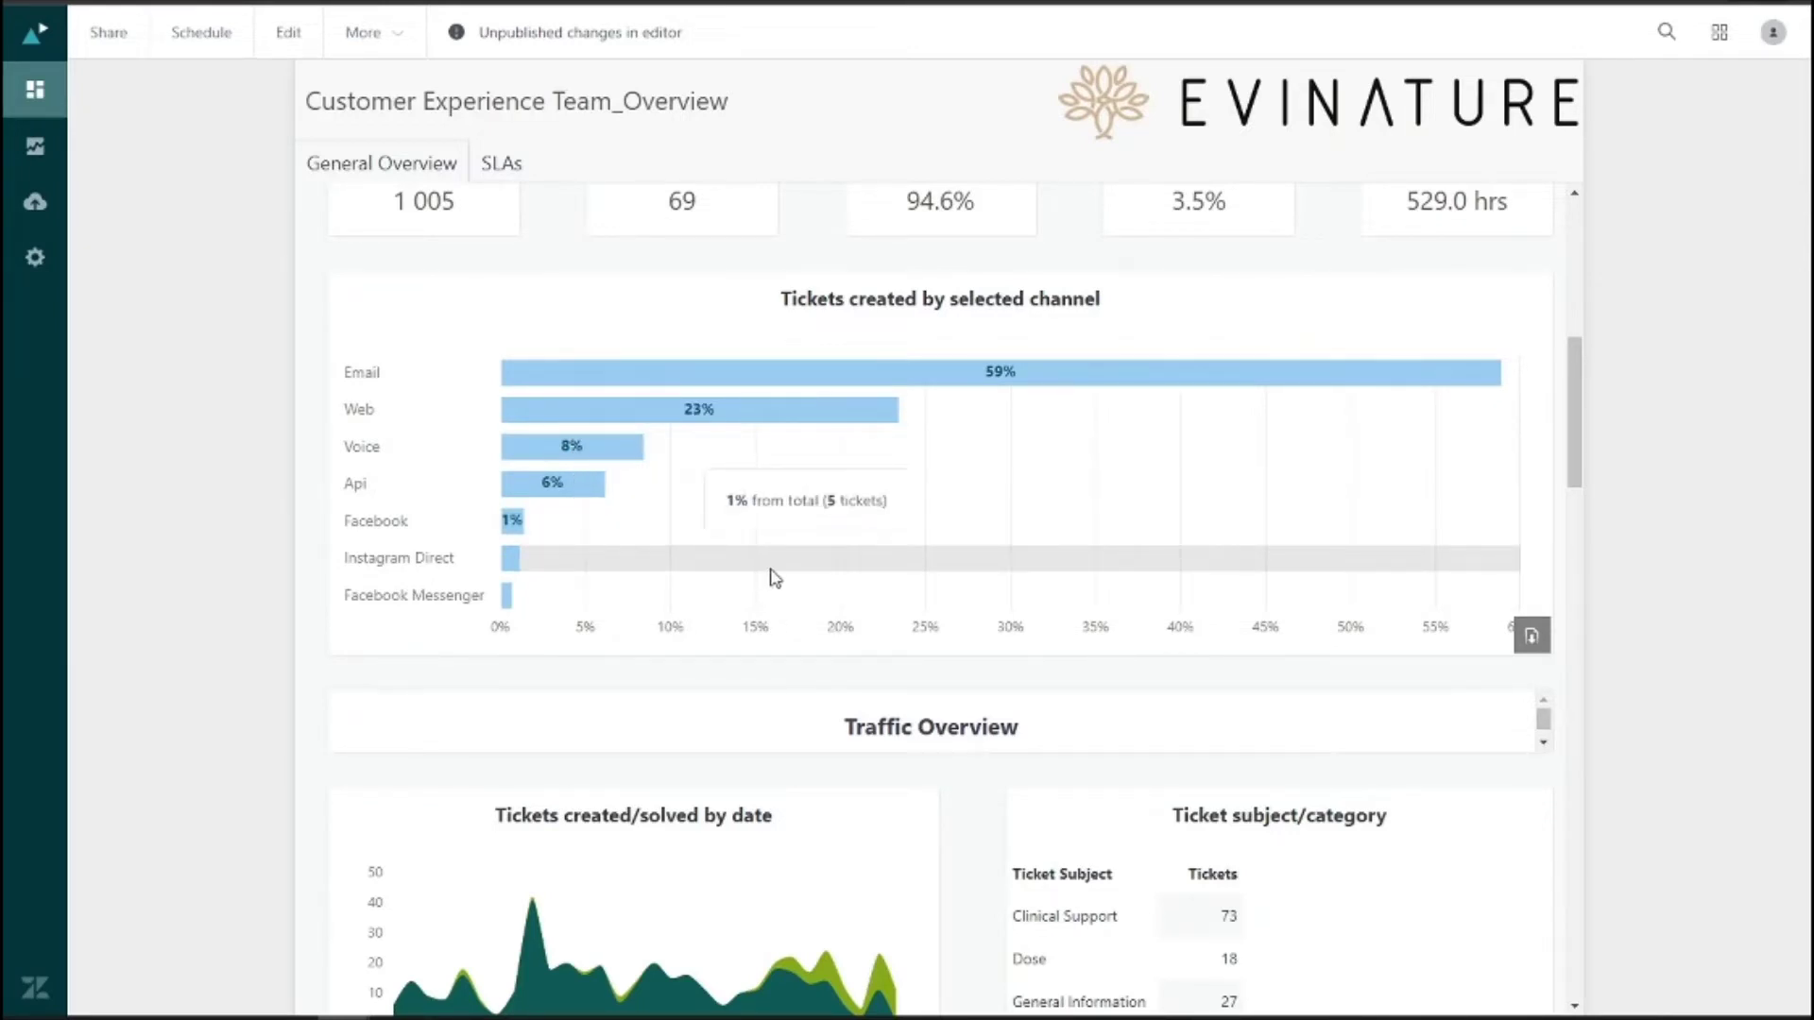
{"action": "scroll", "coordinate": [772, 577], "scroll_direction": "down", "scroll_amount": 5}
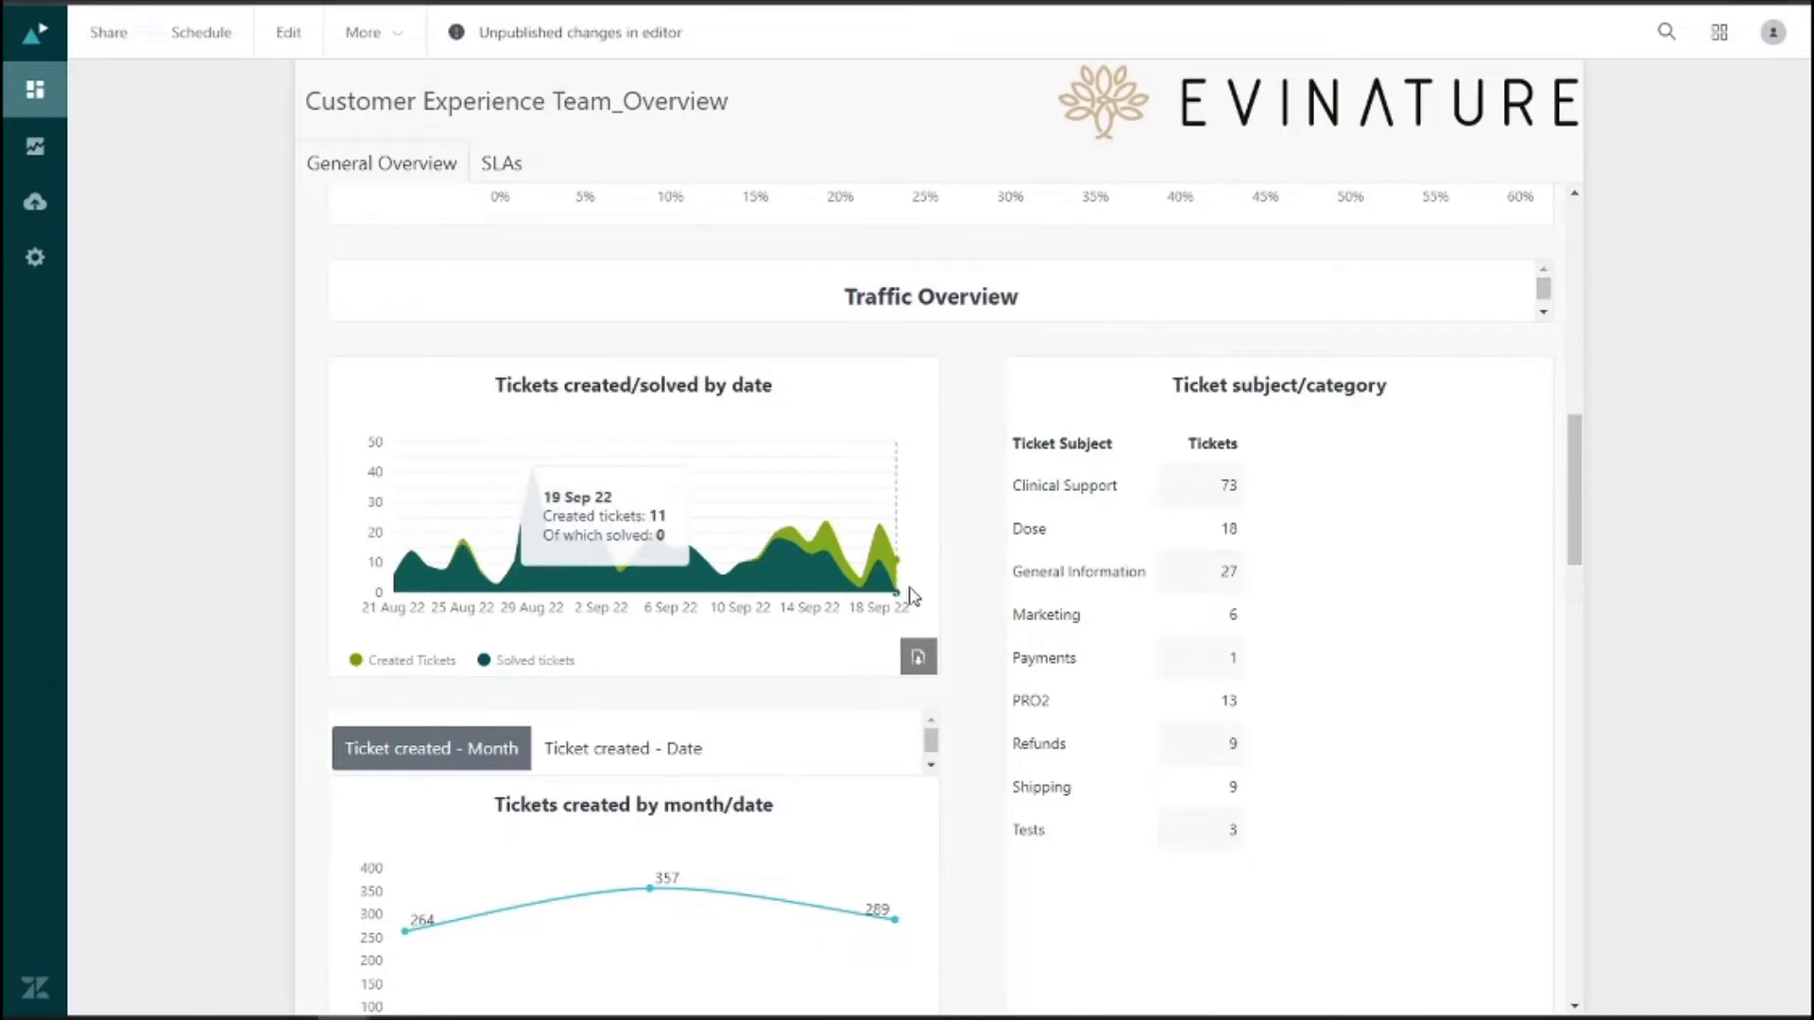
{"action": "scroll", "coordinate": [913, 593], "scroll_direction": "down", "scroll_amount": 1}
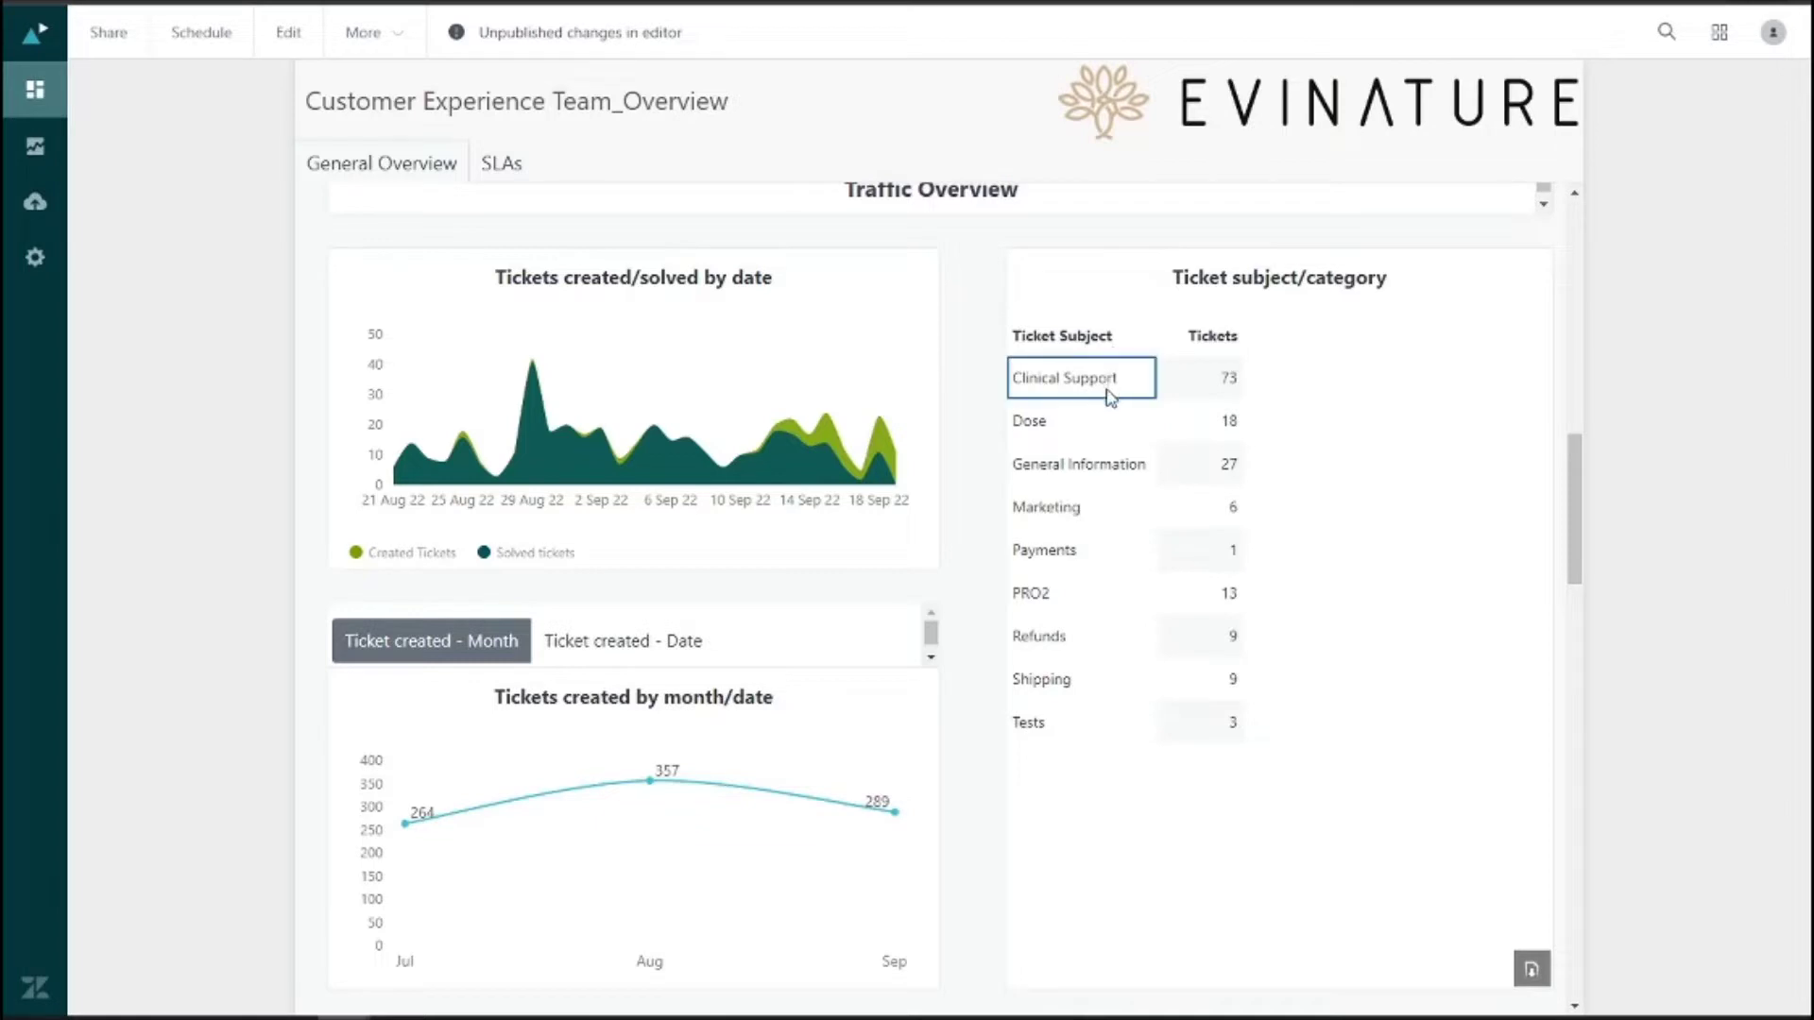
{"action": "scroll", "coordinate": [959, 694], "scroll_direction": "down", "scroll_amount": 2}
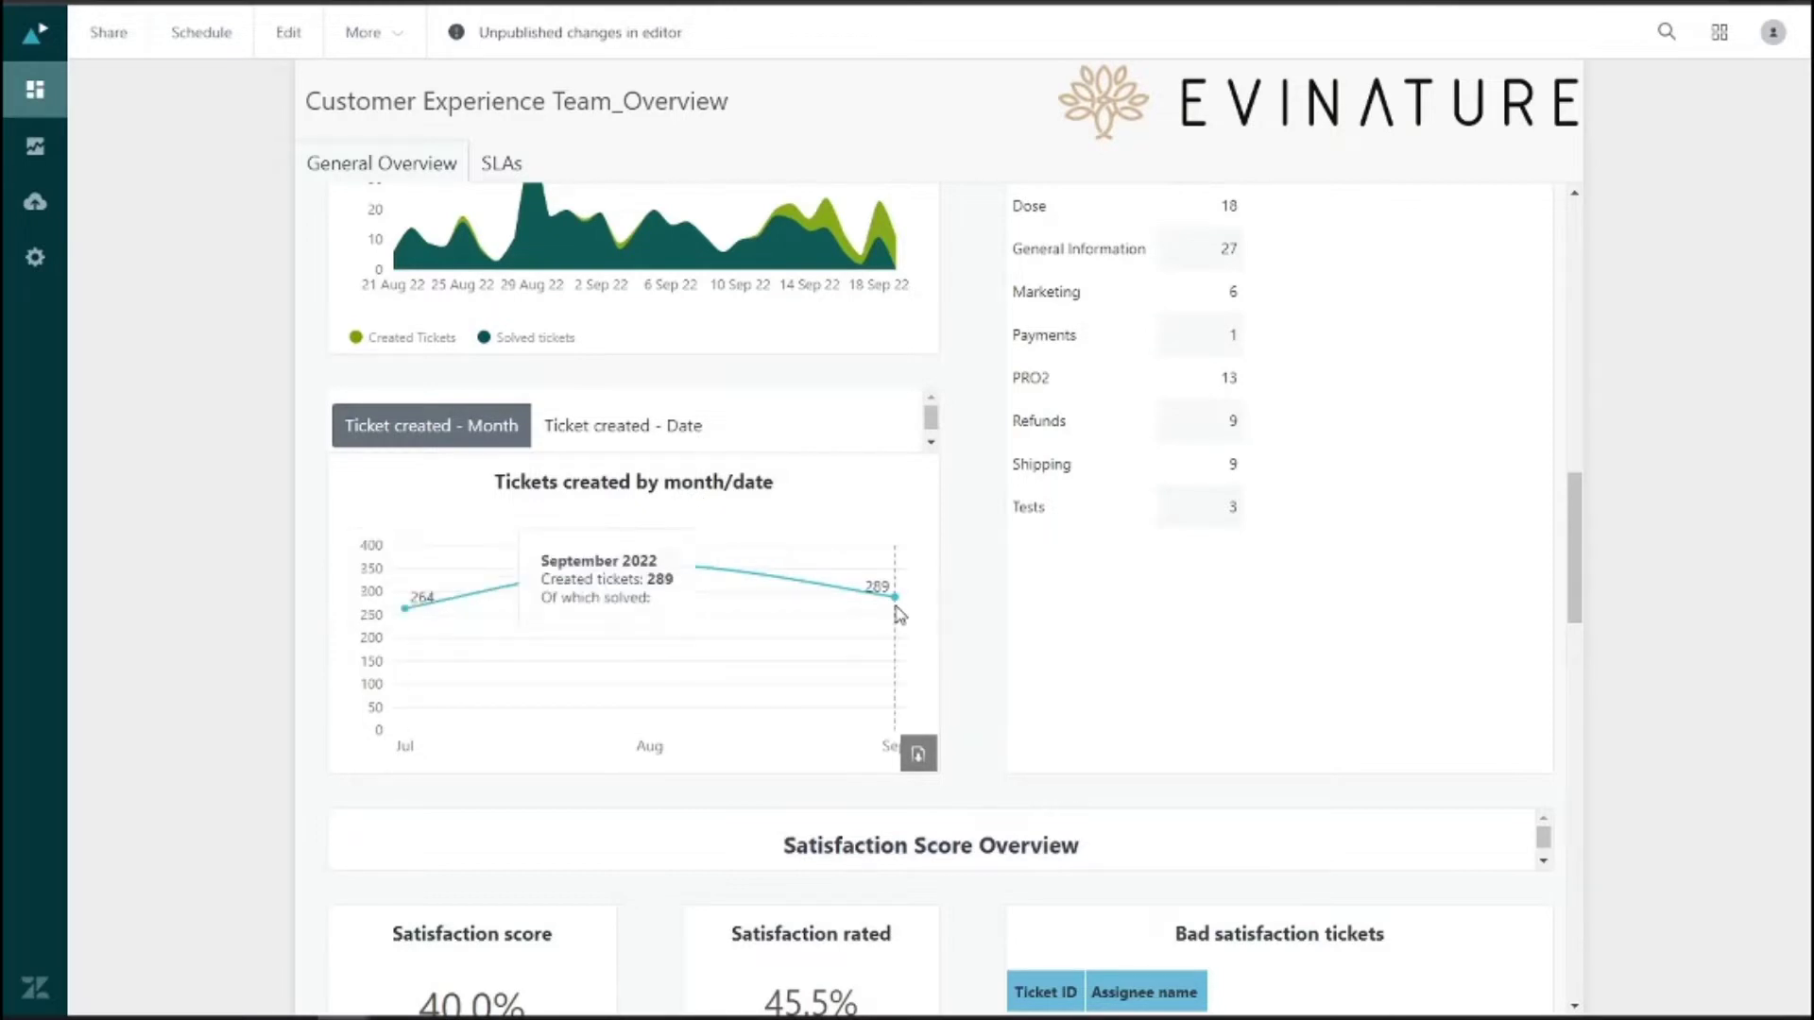
- Examine the satisfaction metrics, the bad satisfaction tickets, and the weekly charts of ticket count, first reply time and satisfaction score
{"action": "scroll", "coordinate": [988, 595], "scroll_direction": "down", "scroll_amount": 4}
{"action": "scroll", "coordinate": [997, 595], "scroll_direction": "down", "scroll_amount": 1}
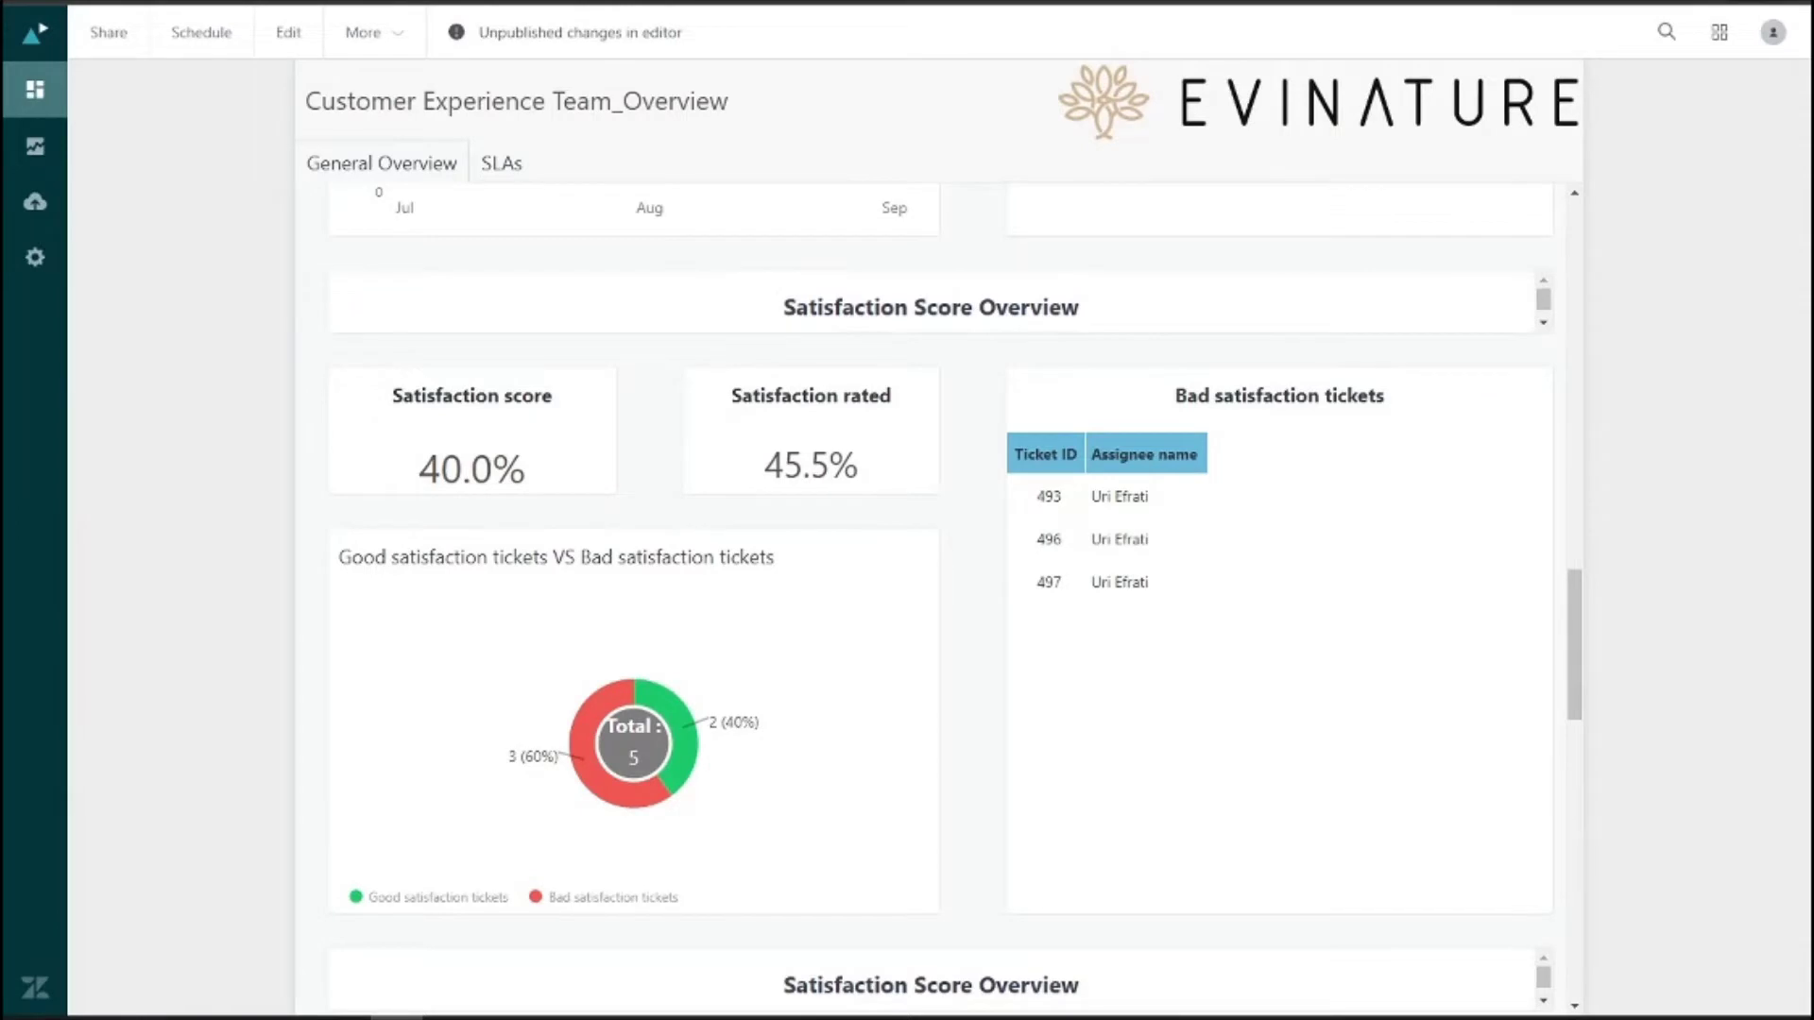
{"action": "mouse_move", "coordinate": [525, 480]}
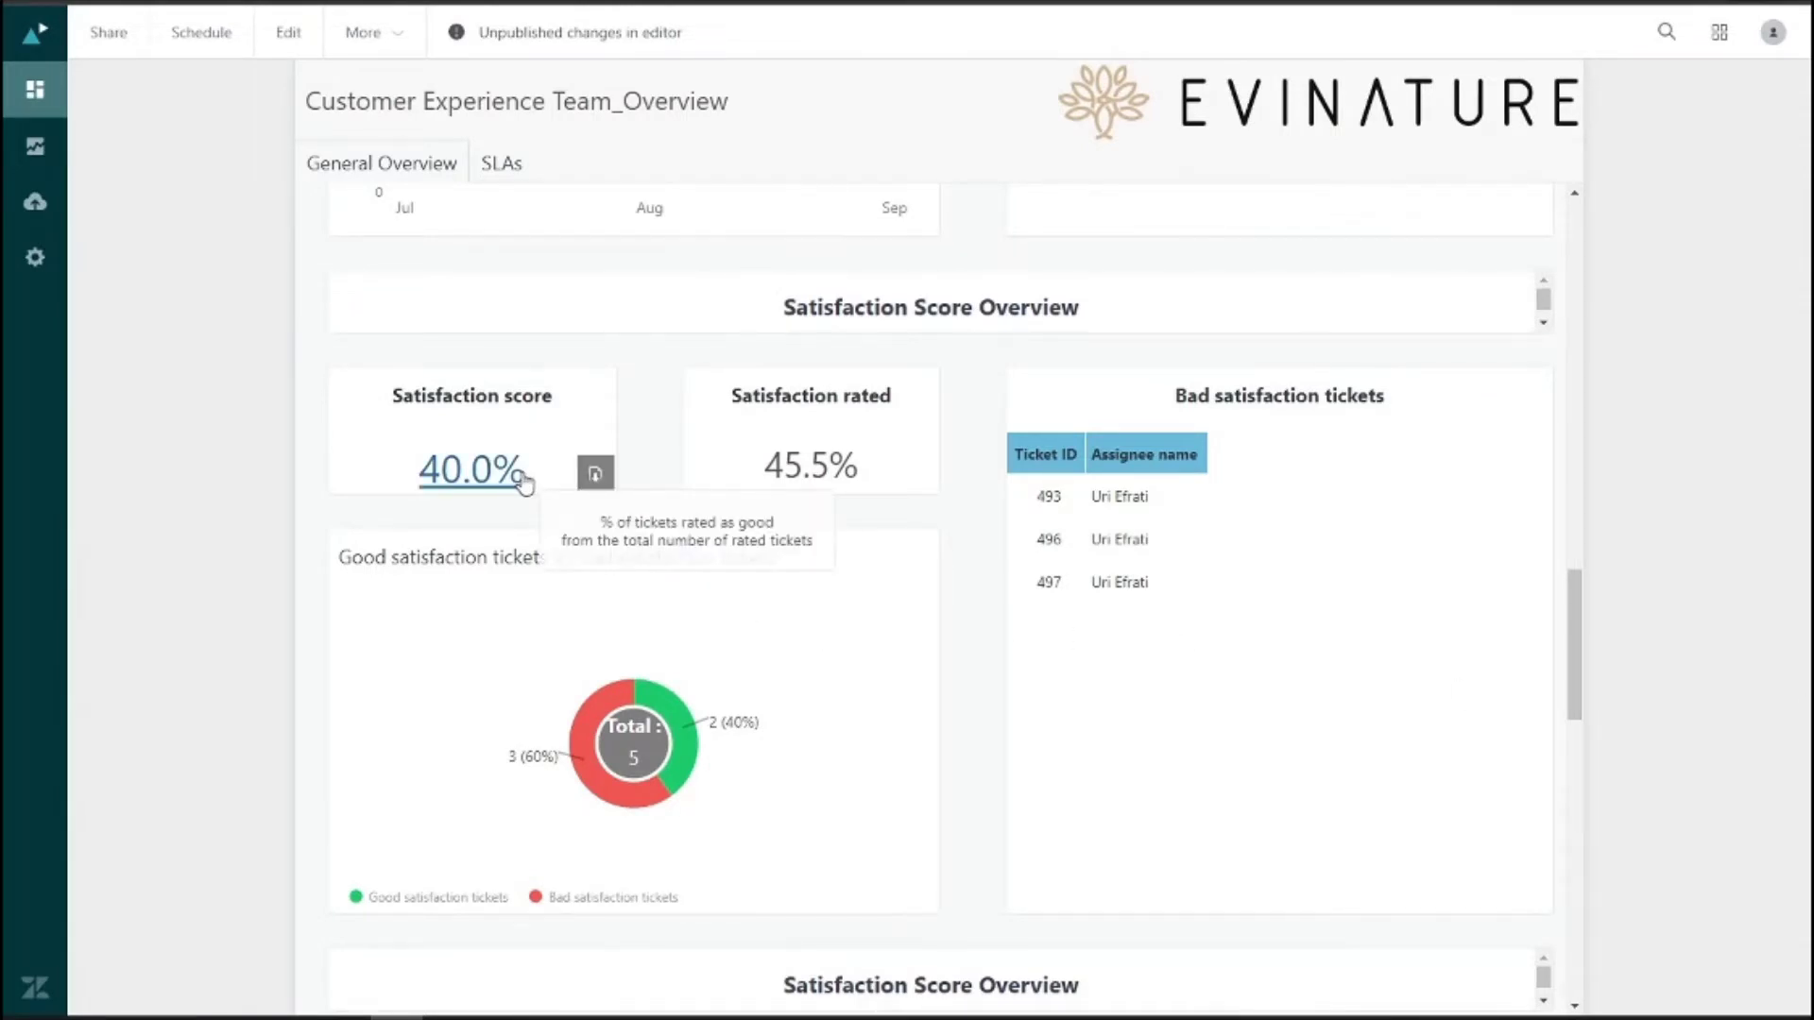
{"action": "mouse_move", "coordinate": [803, 472]}
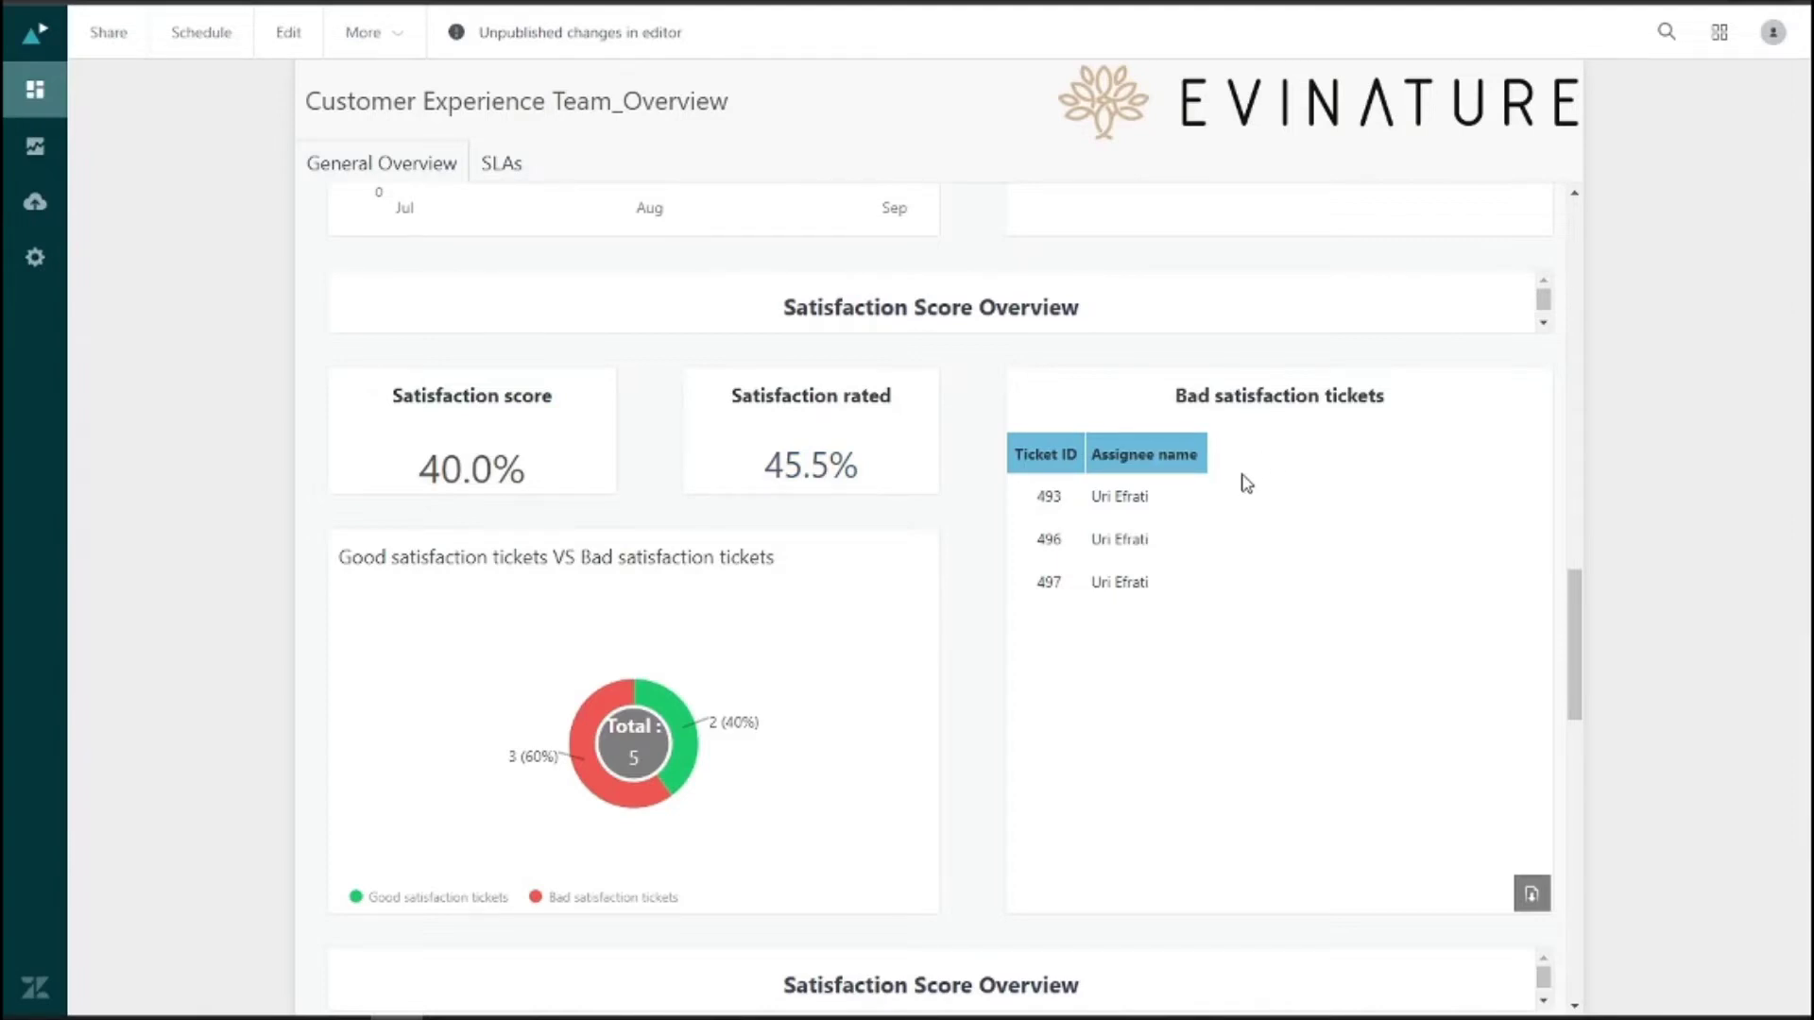
{"action": "scroll", "coordinate": [1243, 479], "scroll_direction": "down", "scroll_amount": 1}
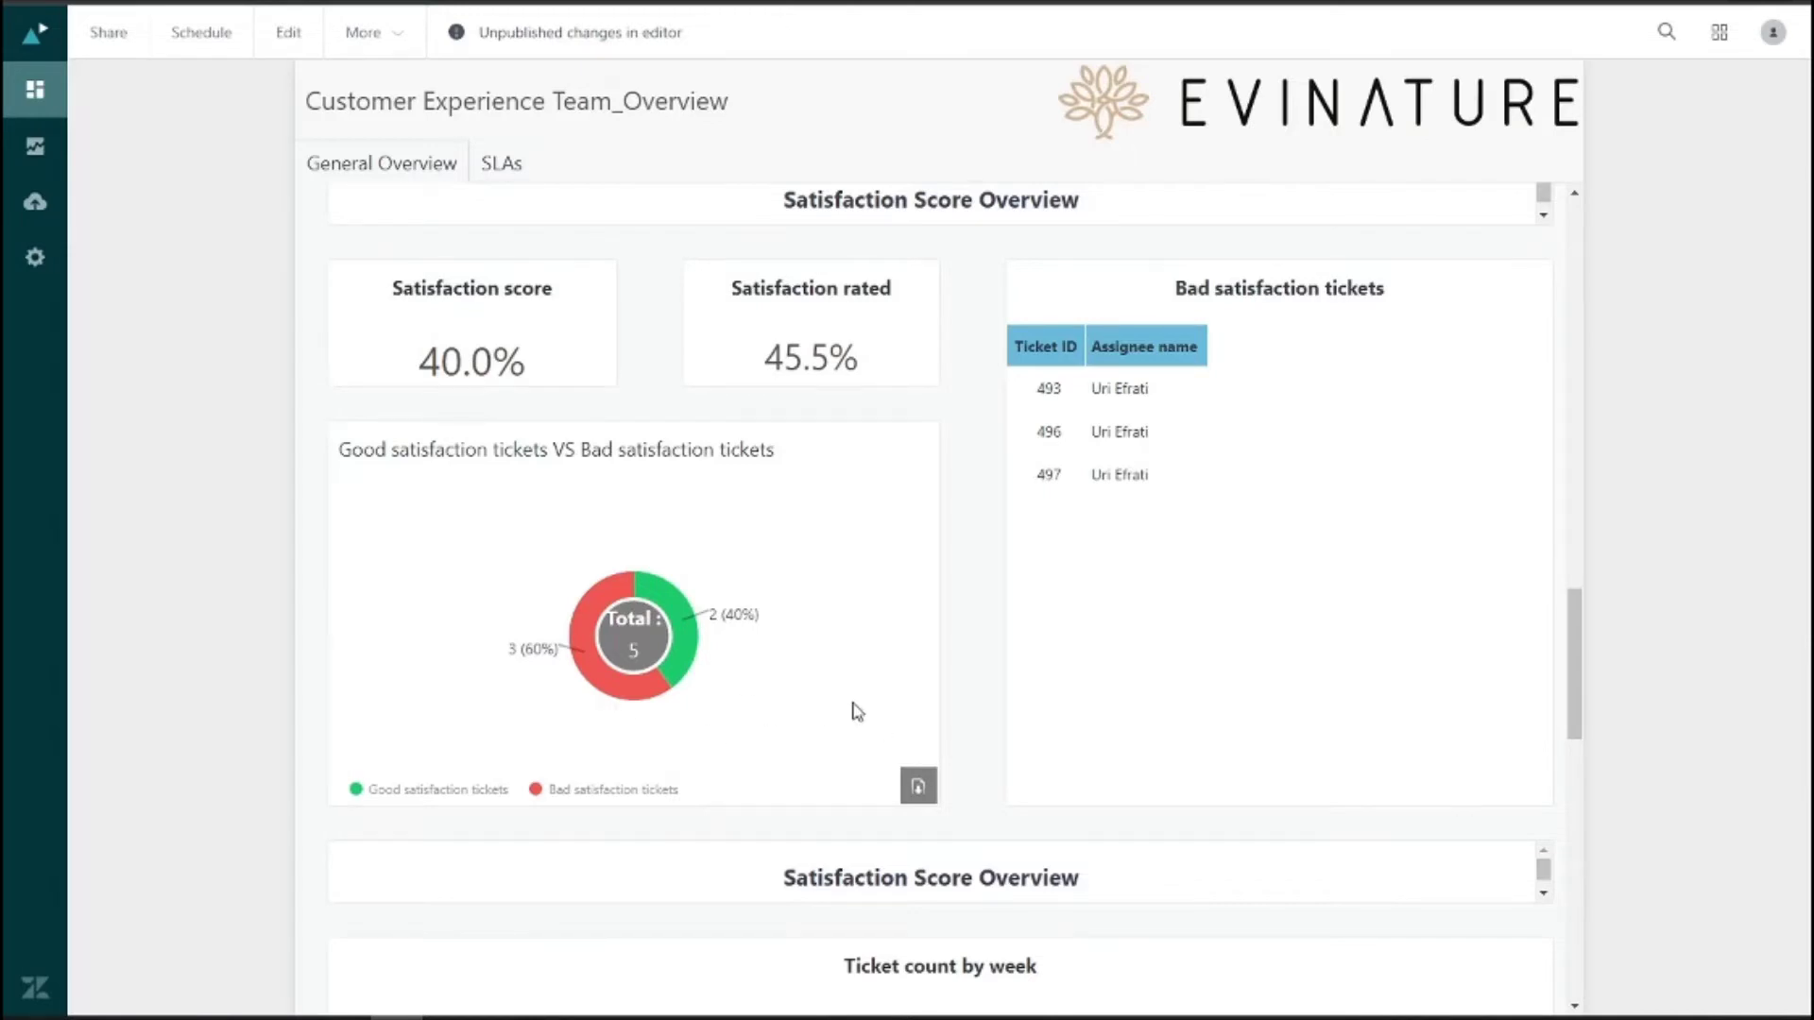
{"action": "scroll", "coordinate": [864, 707], "scroll_direction": "down", "scroll_amount": 6}
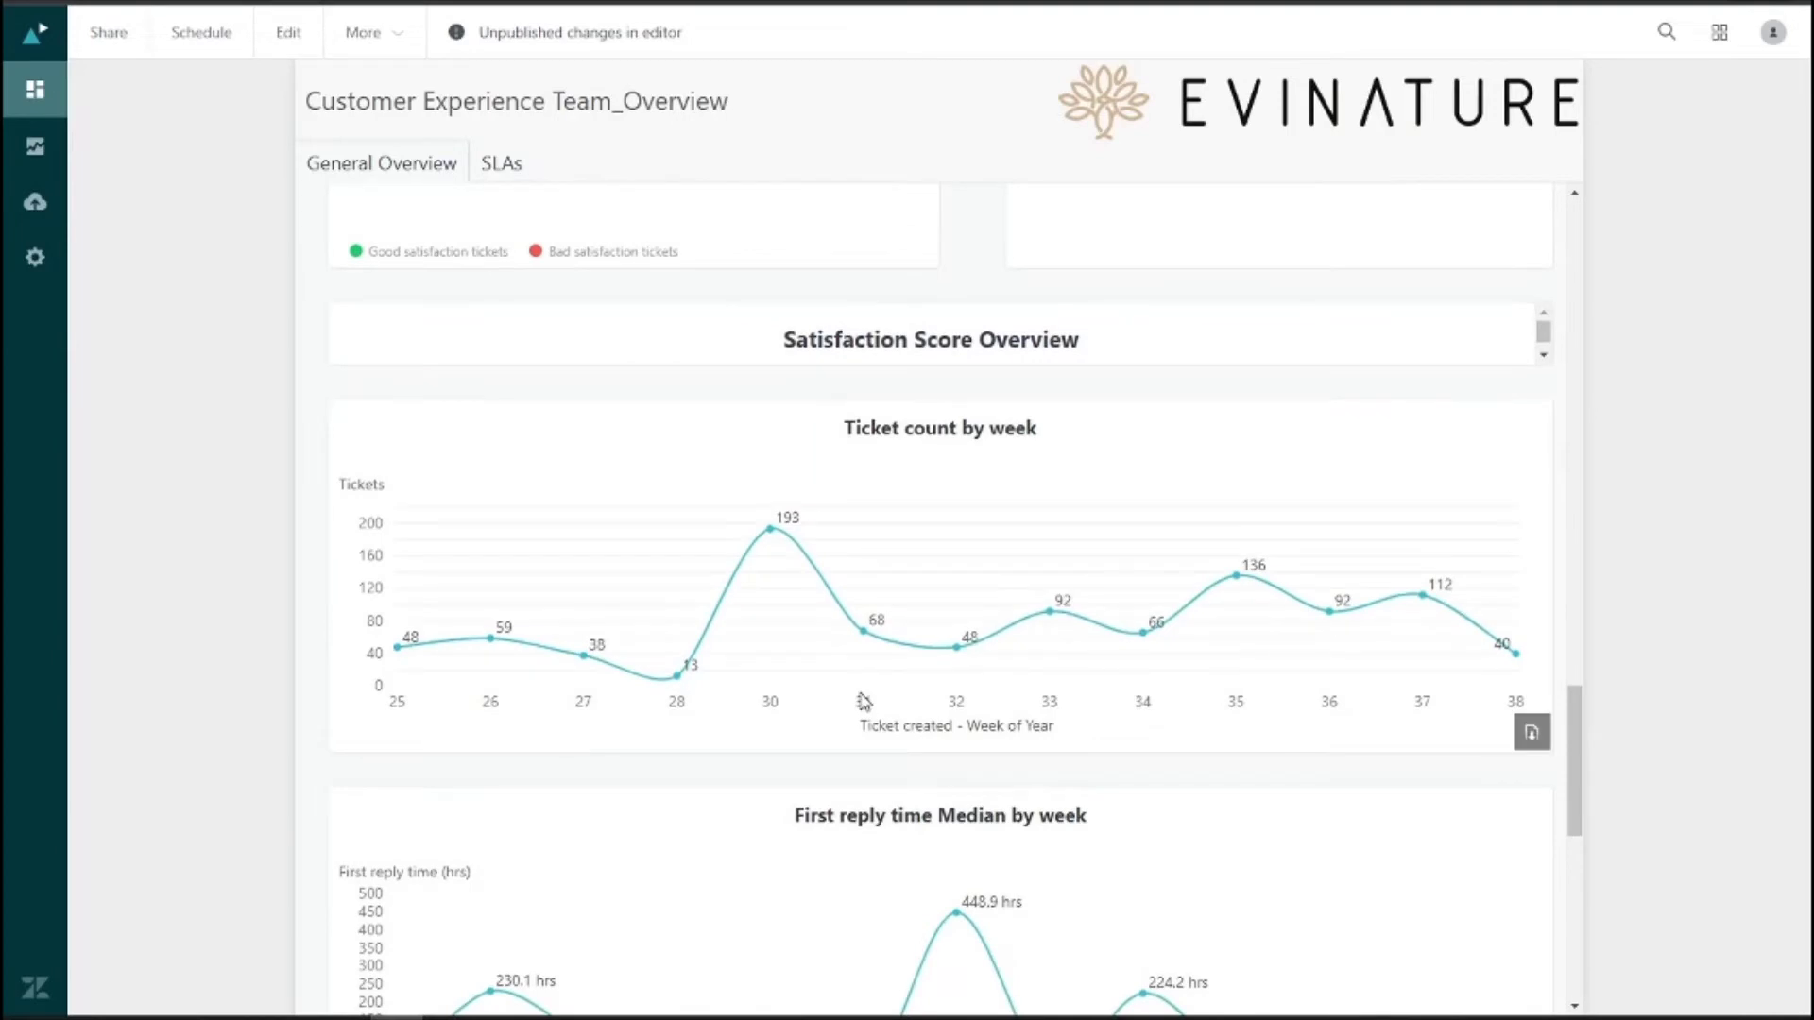
{"action": "scroll", "coordinate": [863, 704], "scroll_direction": "down", "scroll_amount": 1}
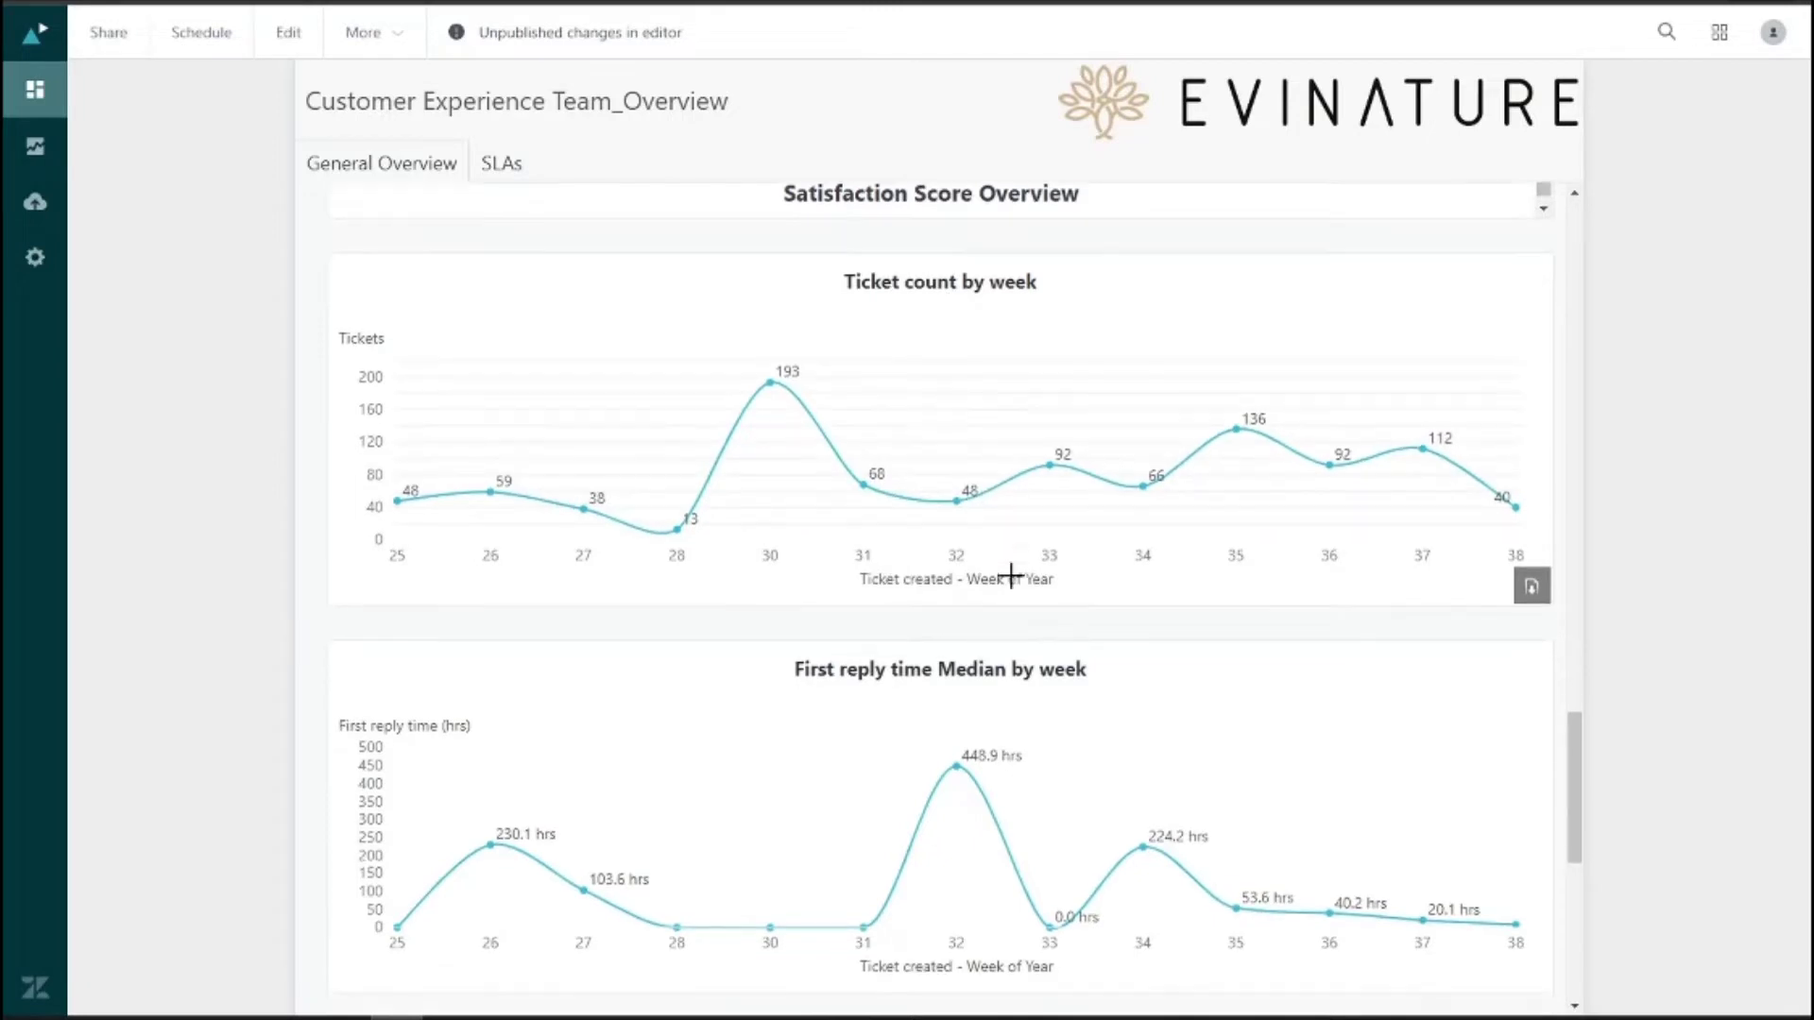
{"action": "scroll", "coordinate": [1011, 571], "scroll_direction": "down", "scroll_amount": 2}
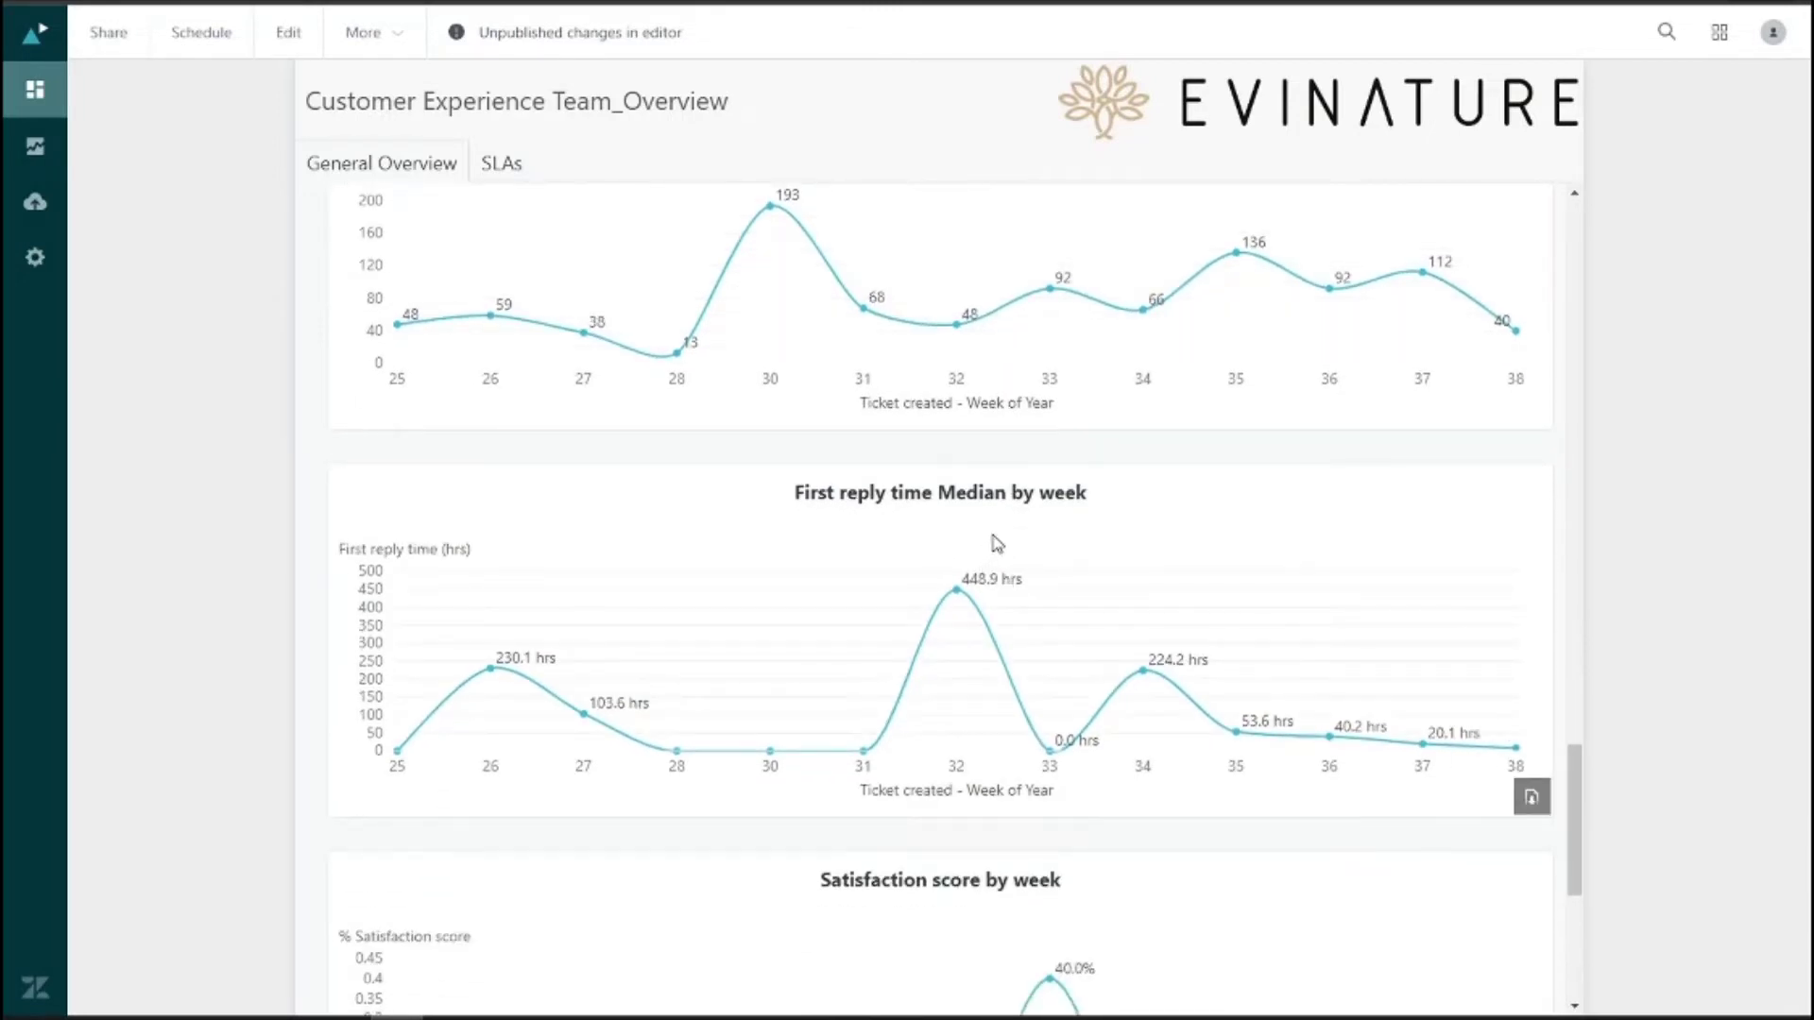
{"action": "scroll", "coordinate": [1083, 655], "scroll_direction": "down", "scroll_amount": 4}
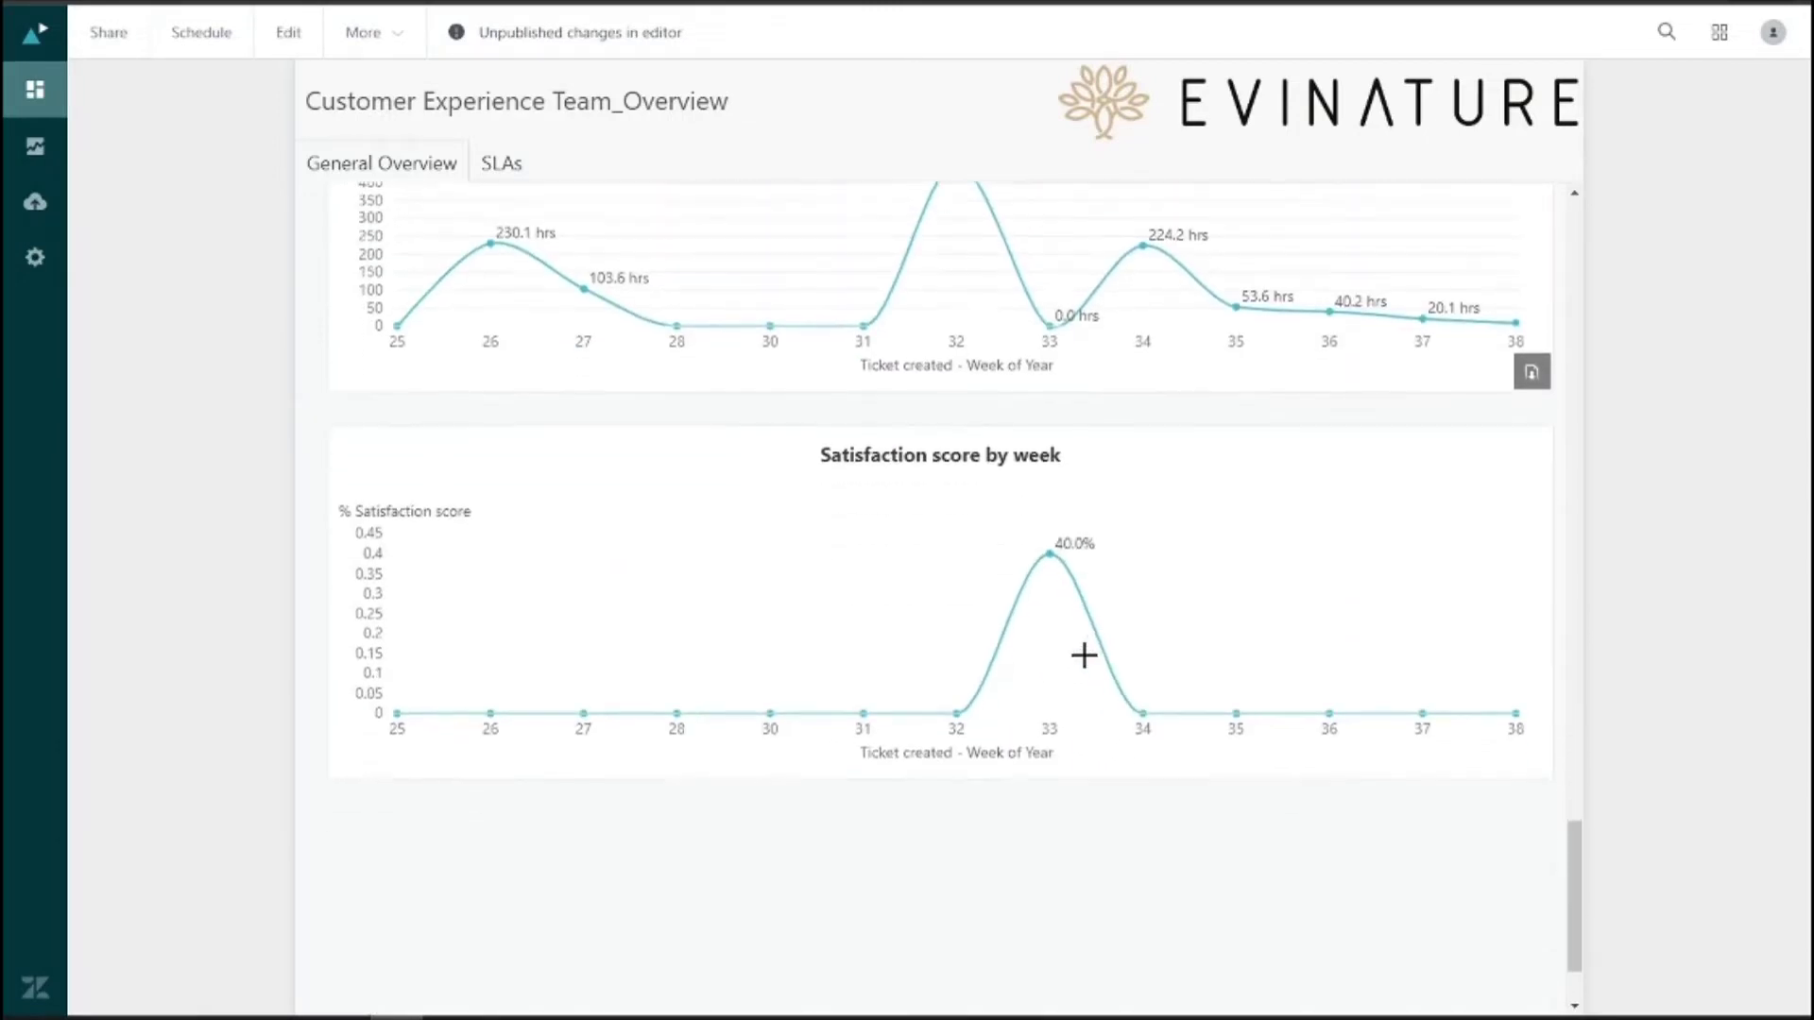
{"action": "scroll", "coordinate": [1030, 618], "scroll_direction": "down", "scroll_amount": 1}
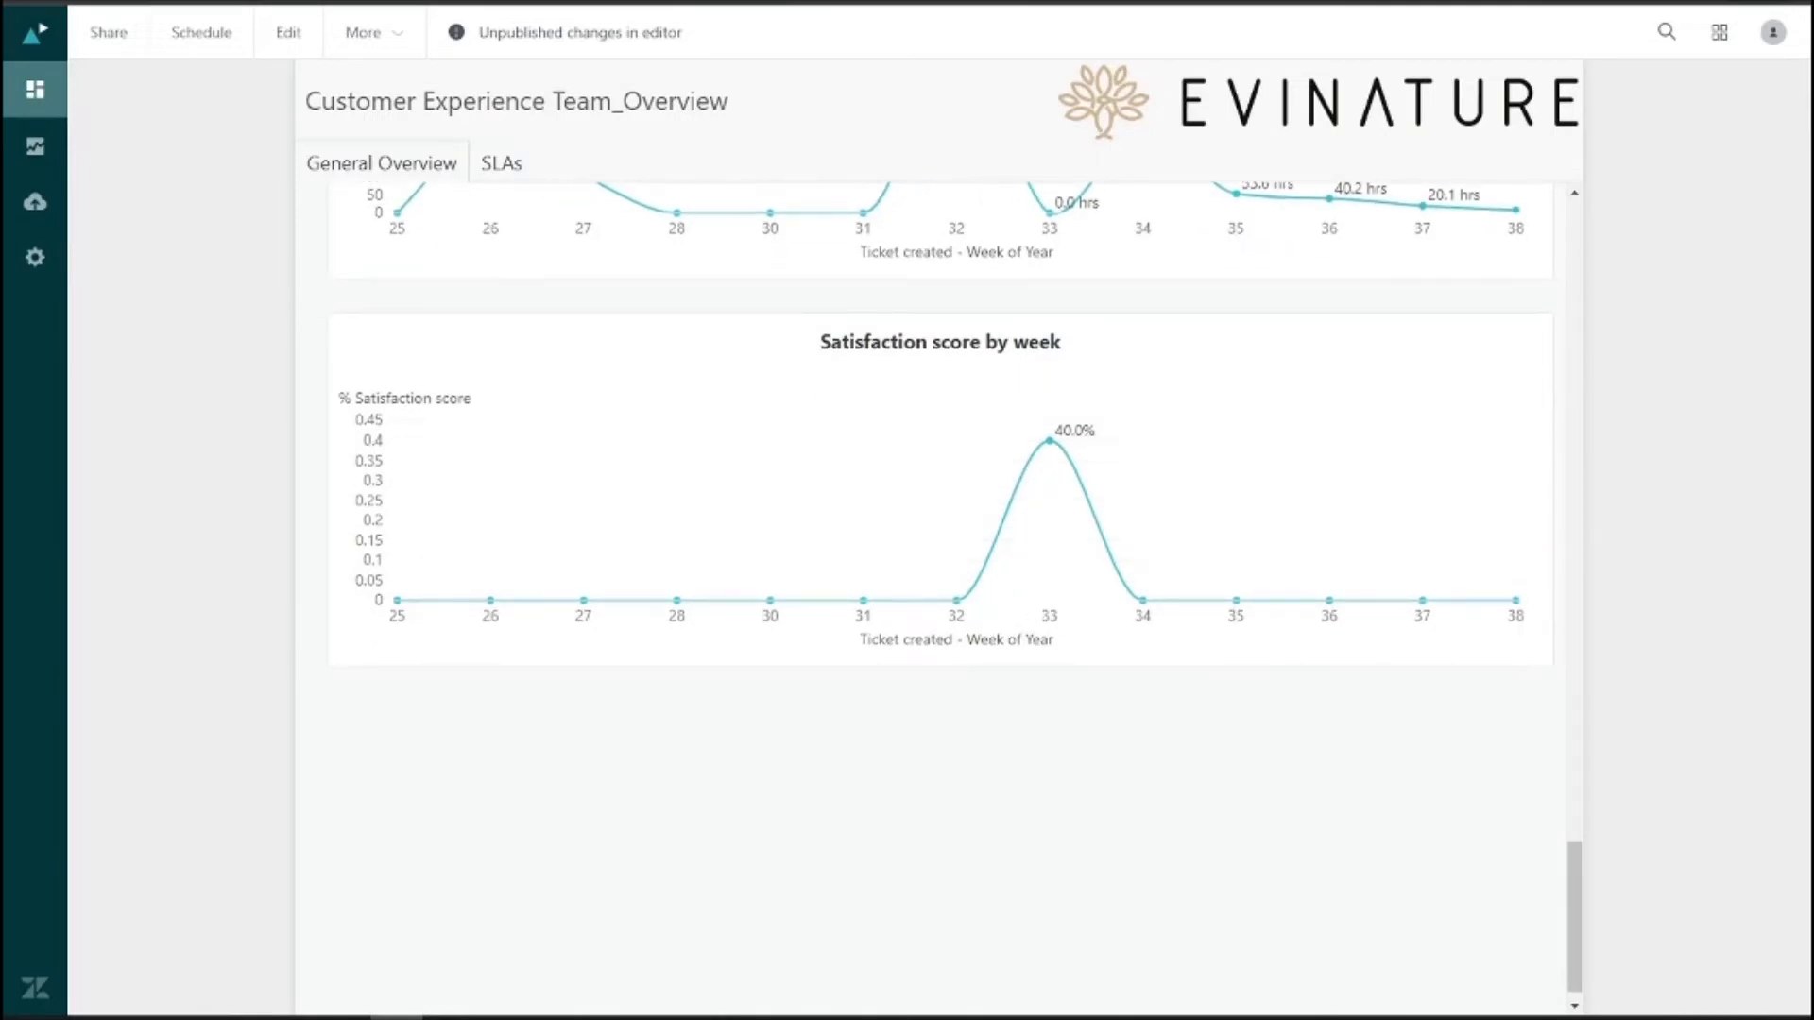
{"action": "scroll", "coordinate": [956, 514], "scroll_direction": "down", "scroll_amount": 1}
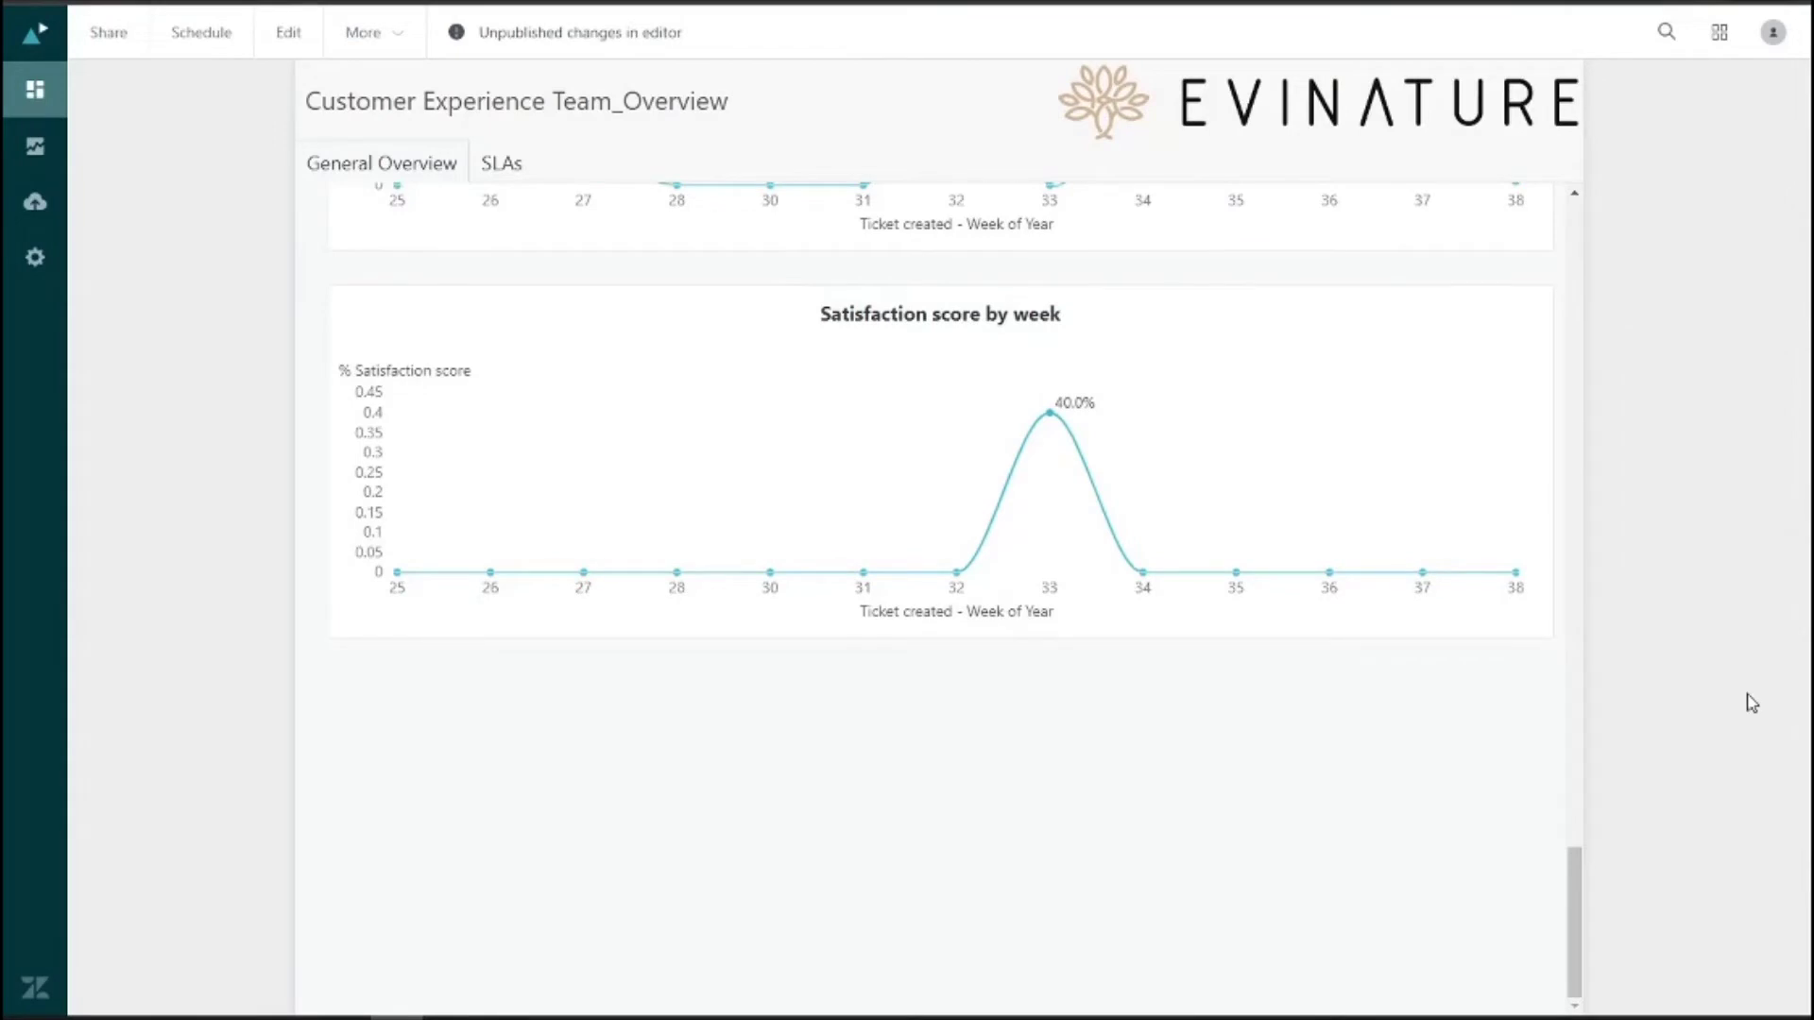
- Show the SLAs page for 2 months in the past and examine the SLA achievement rate
{"action": "left_click", "coordinate": [498, 170]}
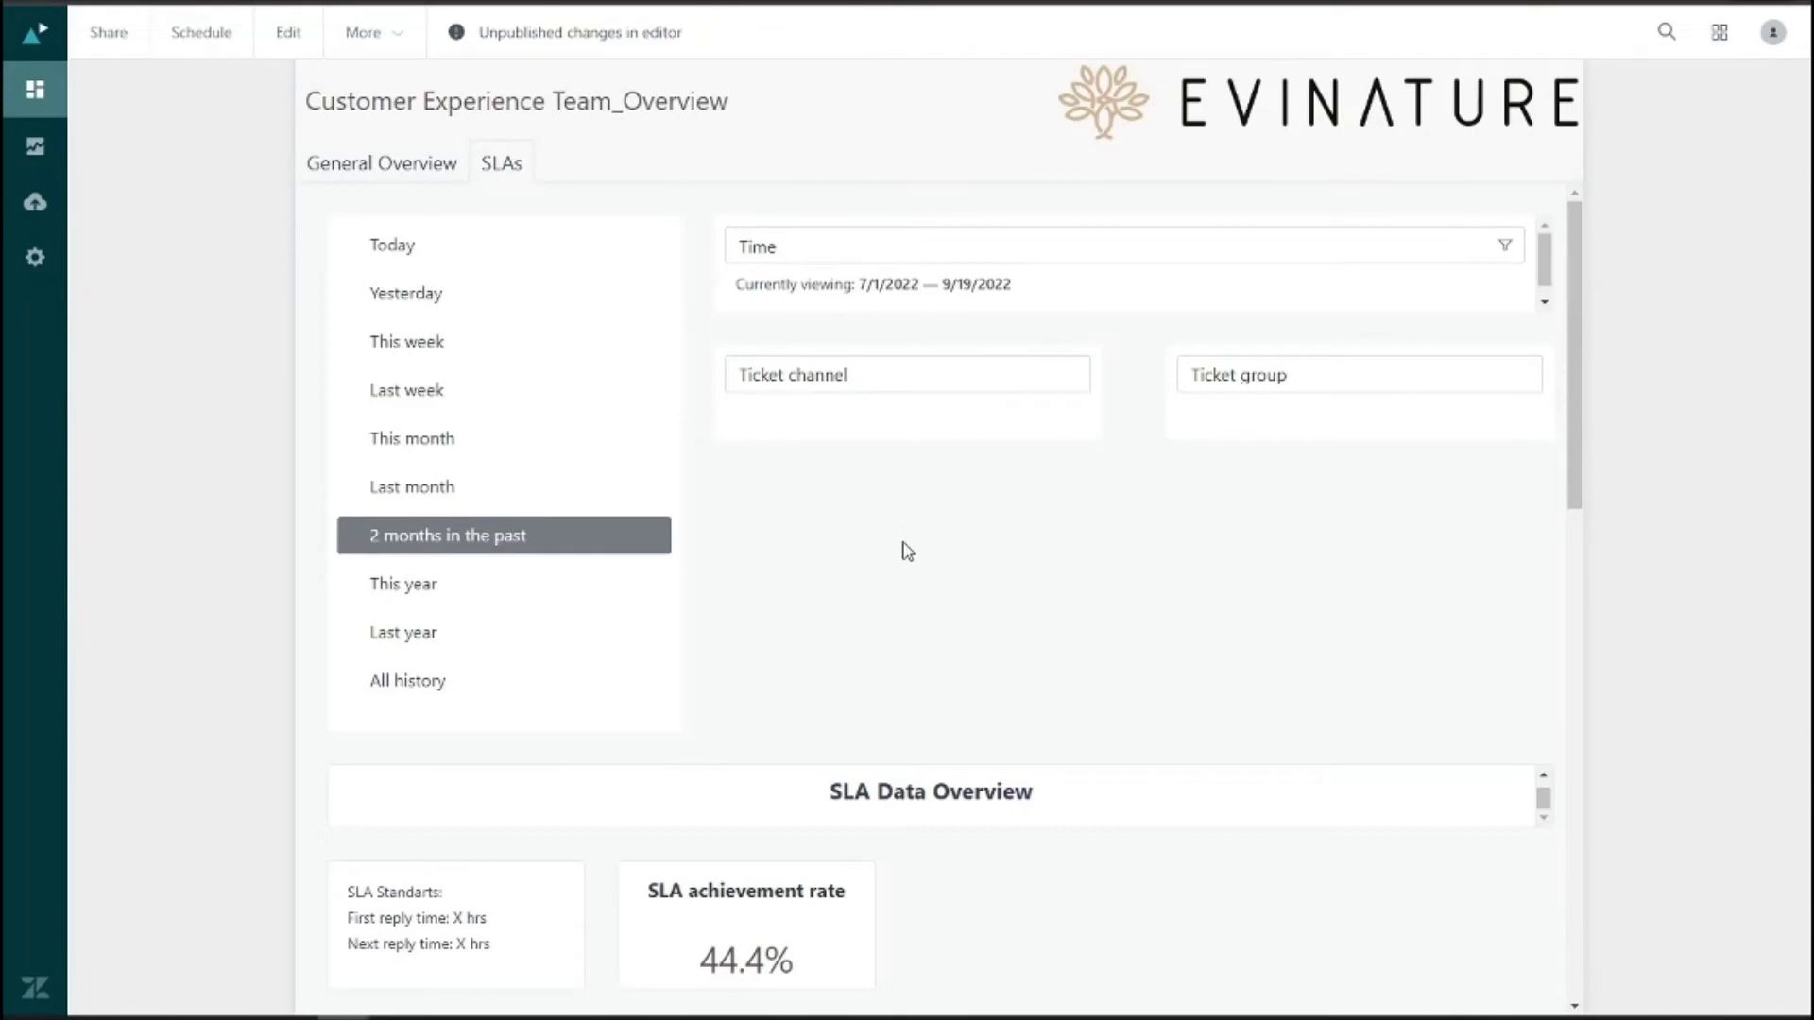
{"action": "scroll", "coordinate": [907, 552], "scroll_direction": "down", "scroll_amount": 5}
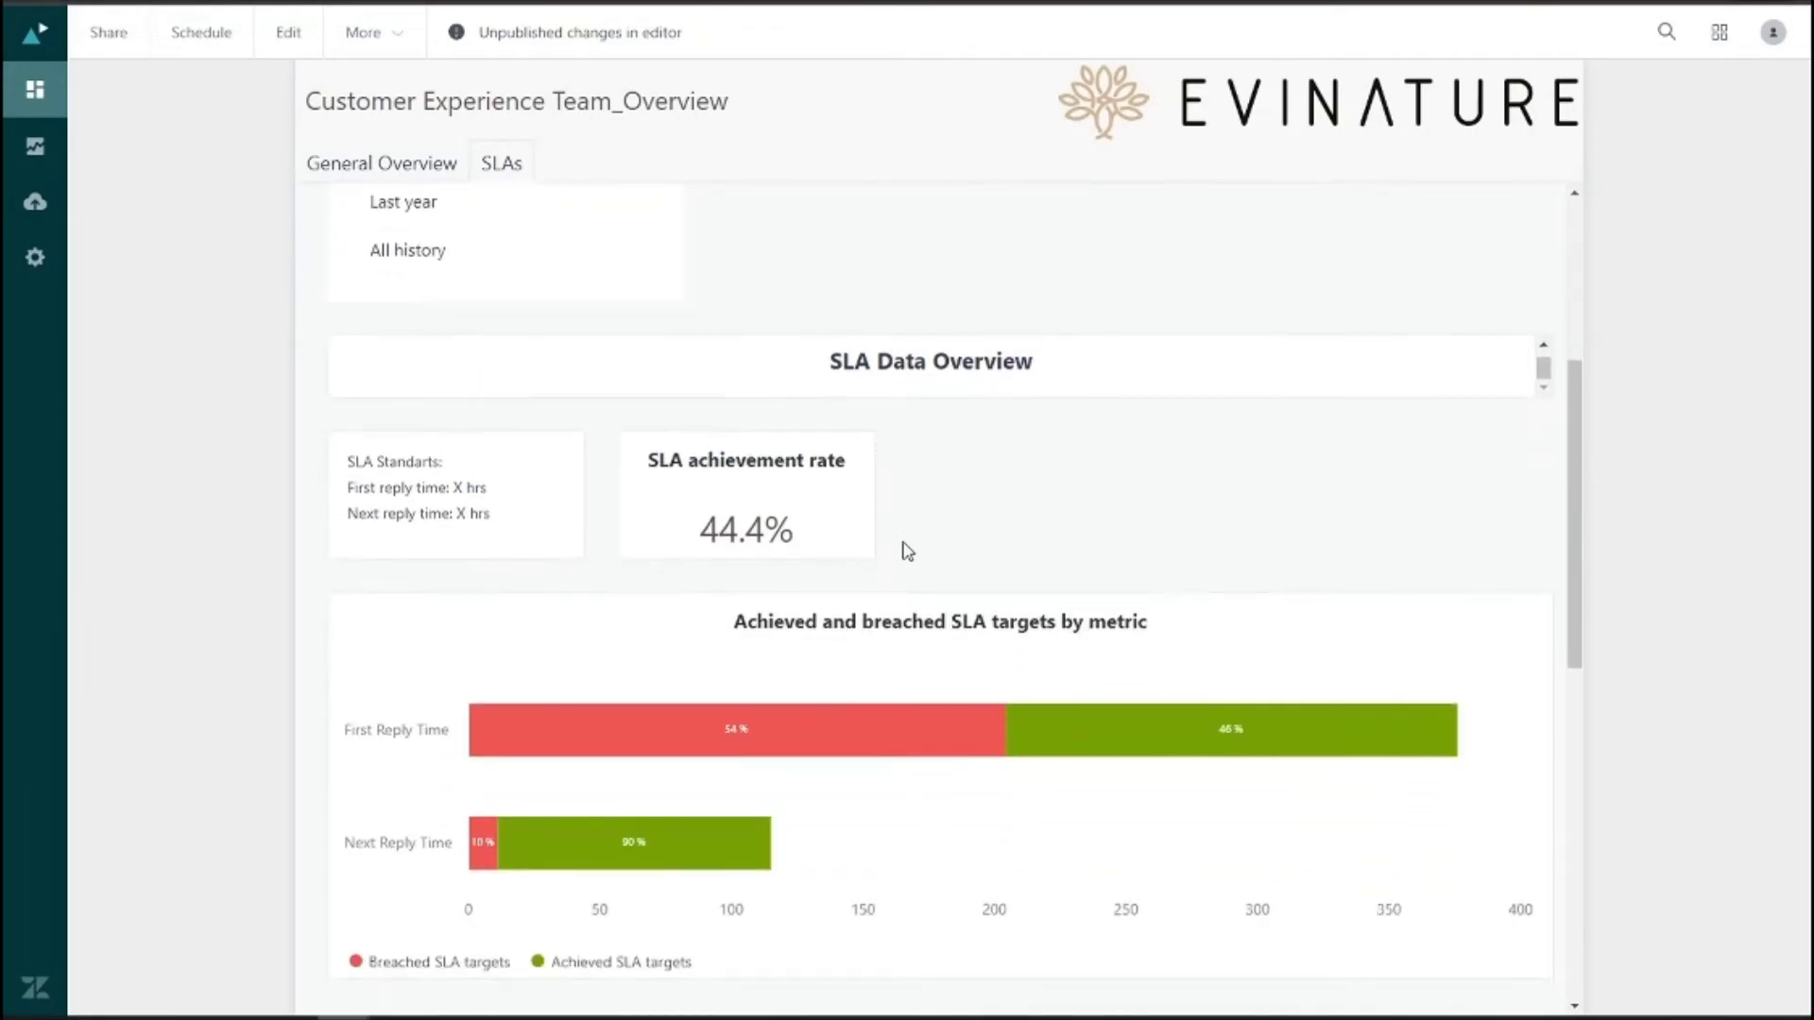
{"action": "scroll", "coordinate": [911, 548], "scroll_direction": "down", "scroll_amount": 3}
{"action": "scroll", "coordinate": [899, 324], "scroll_direction": "up", "scroll_amount": 1}
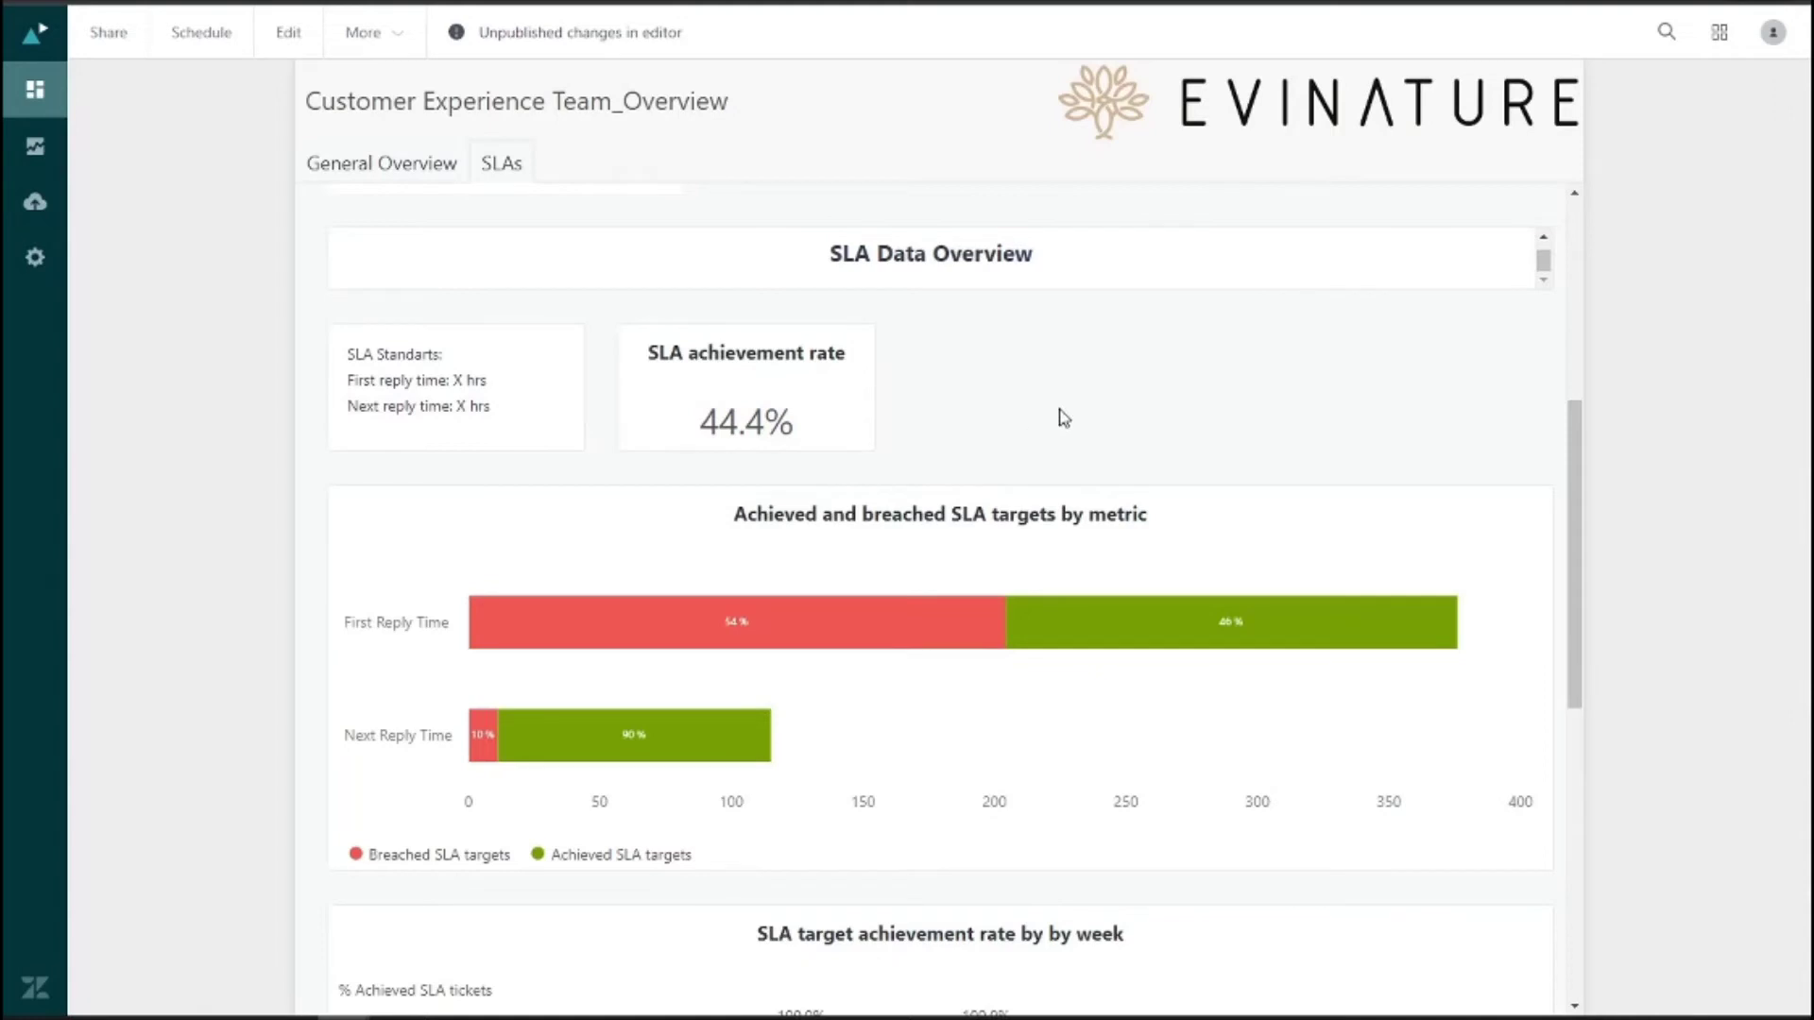
{"action": "mouse_move", "coordinate": [739, 434]}
- Examine the achieved and breached SLA targets for First Reply Time and Next Reply Time, and the weekly SLA target achievement rate
{"action": "scroll", "coordinate": [1169, 427], "scroll_direction": "down", "scroll_amount": 1}
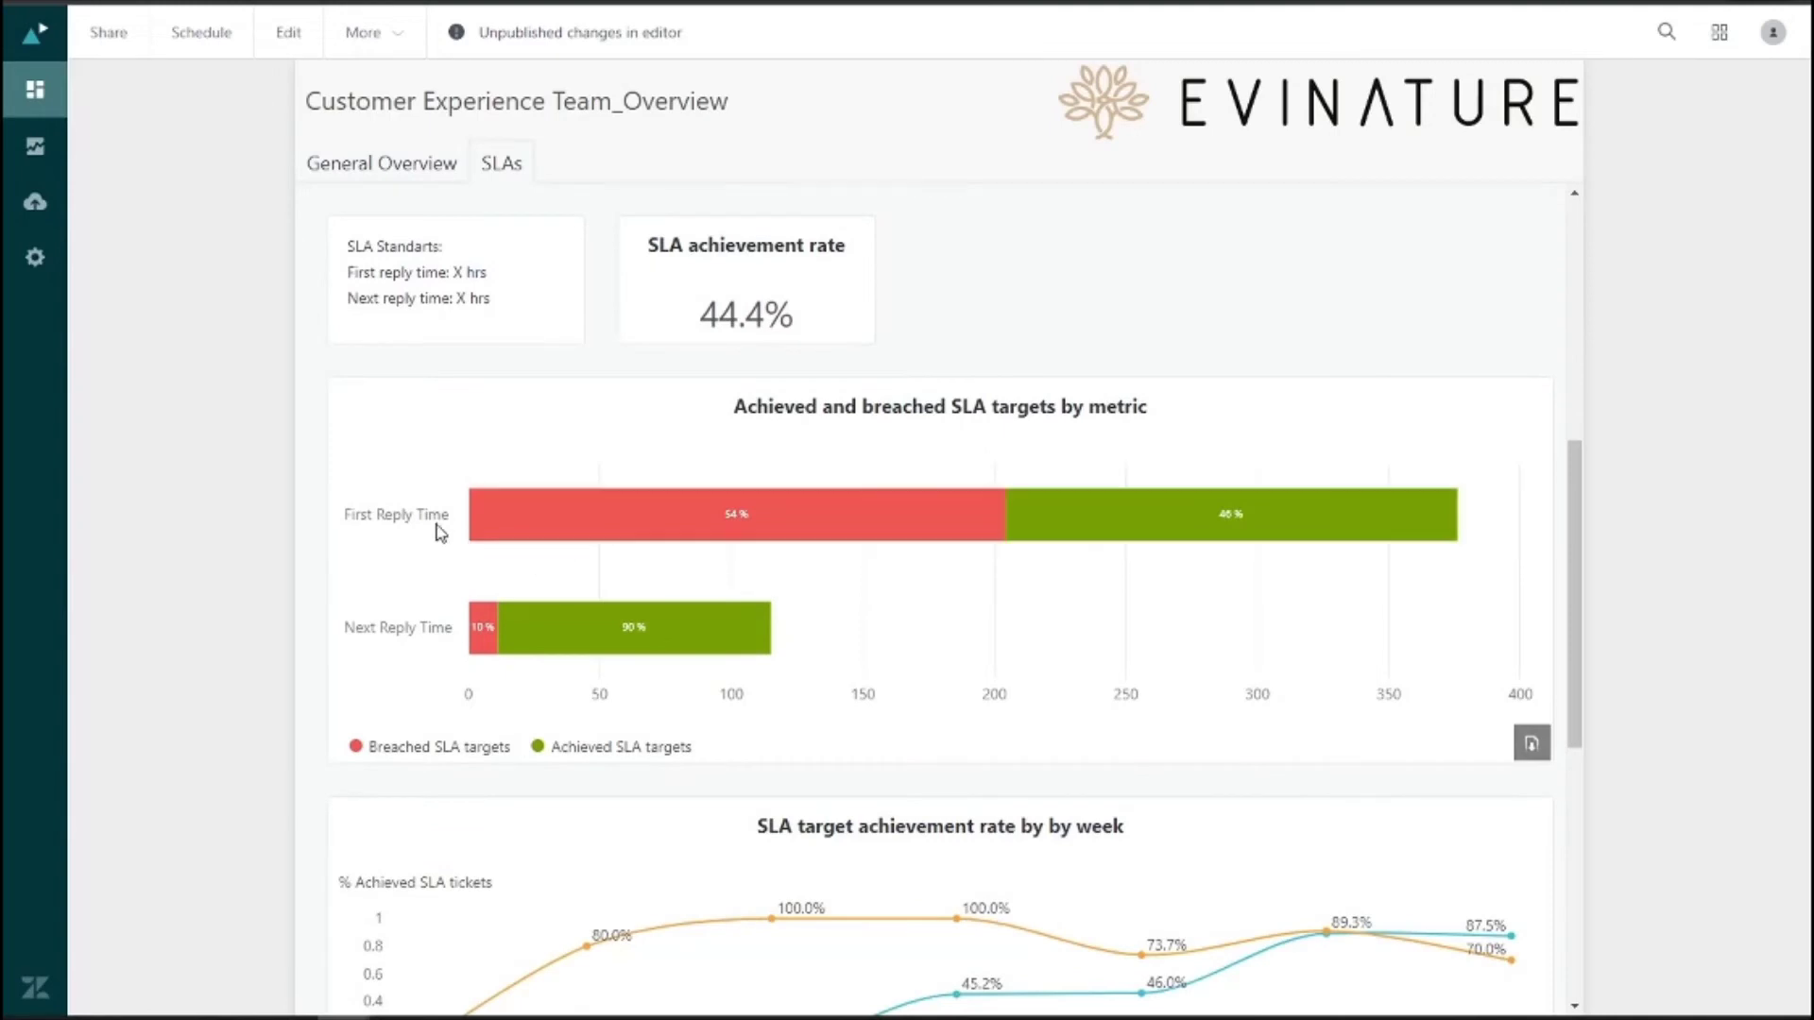
{"action": "mouse_move", "coordinate": [477, 529]}
{"action": "mouse_move", "coordinate": [704, 649]}
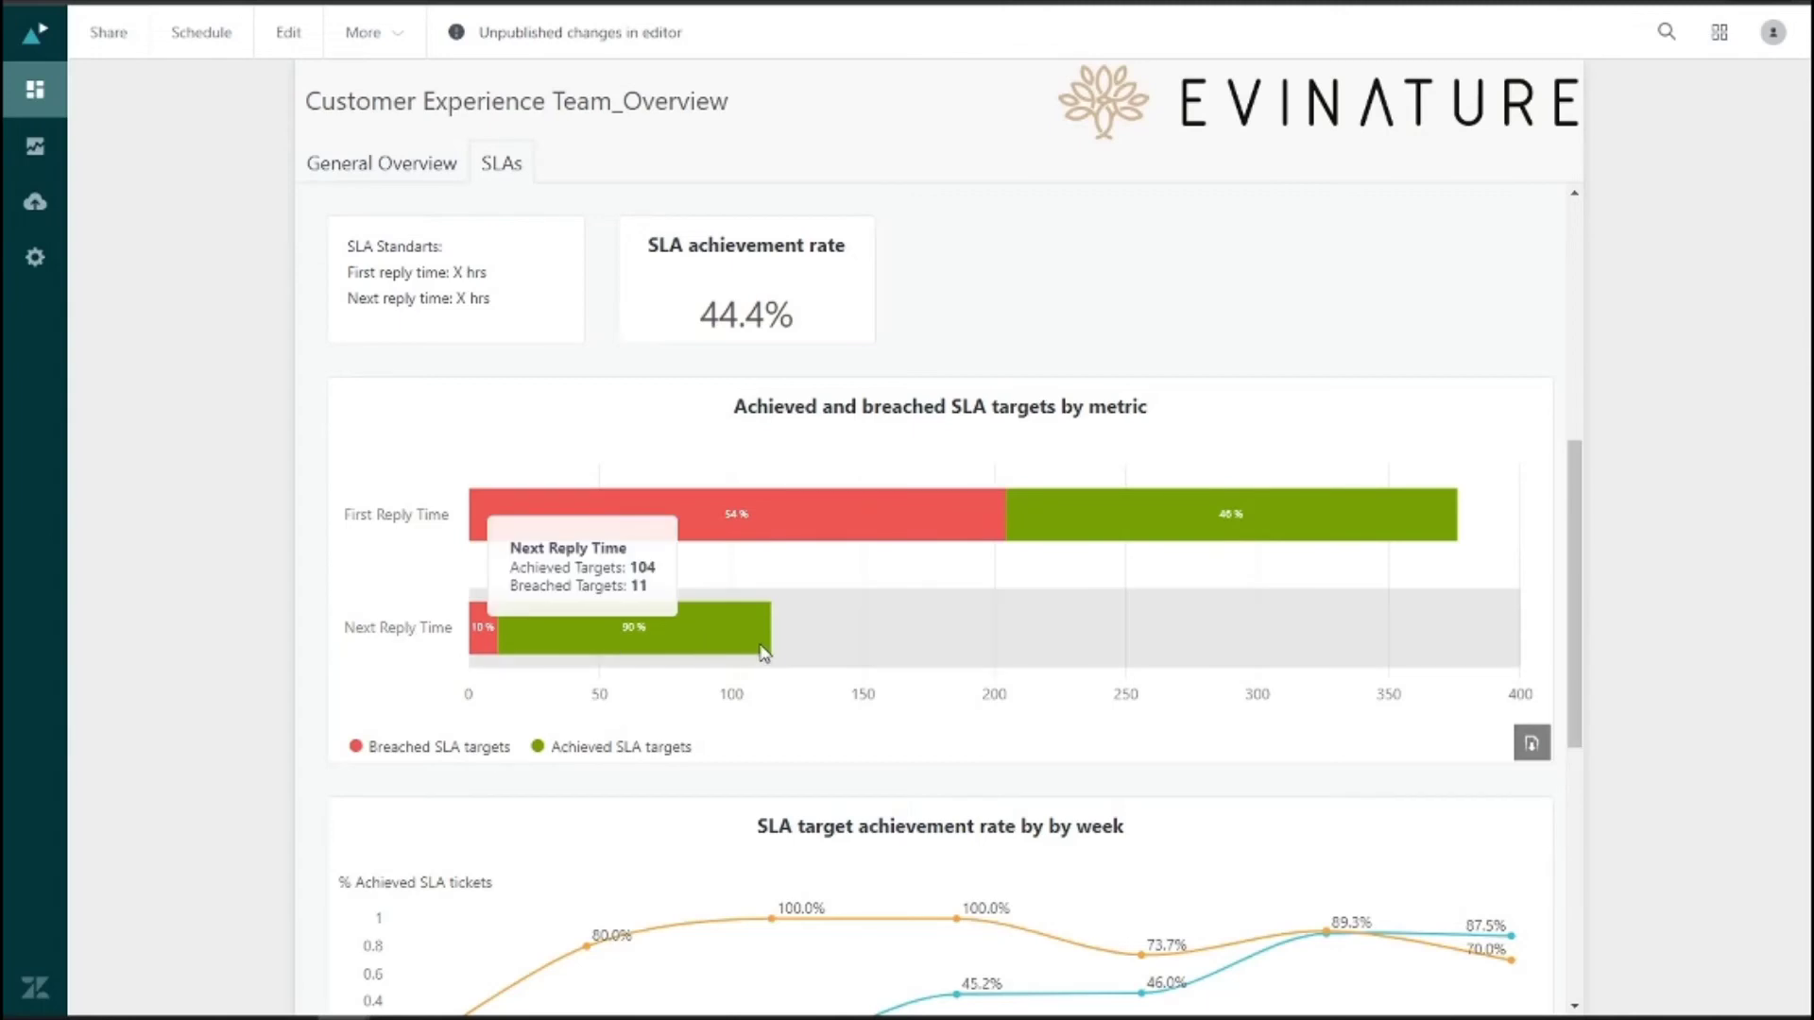
{"action": "scroll", "coordinate": [763, 649], "scroll_direction": "down", "scroll_amount": 5}
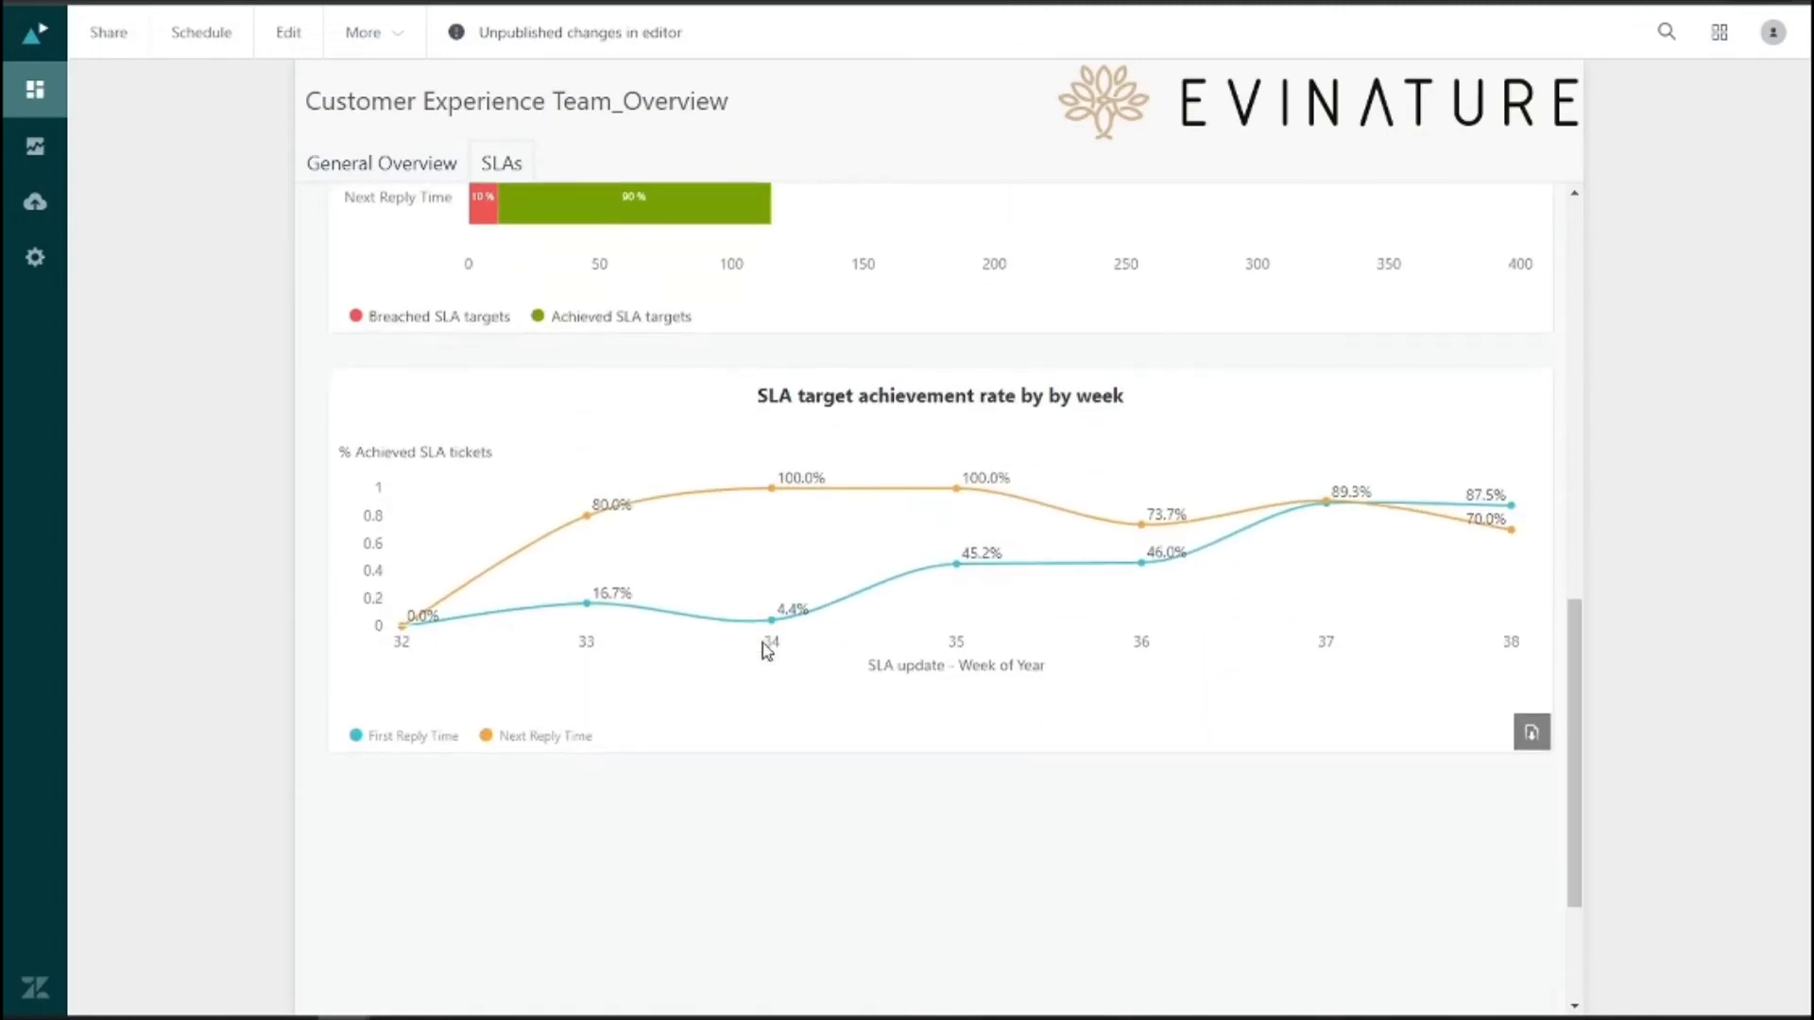